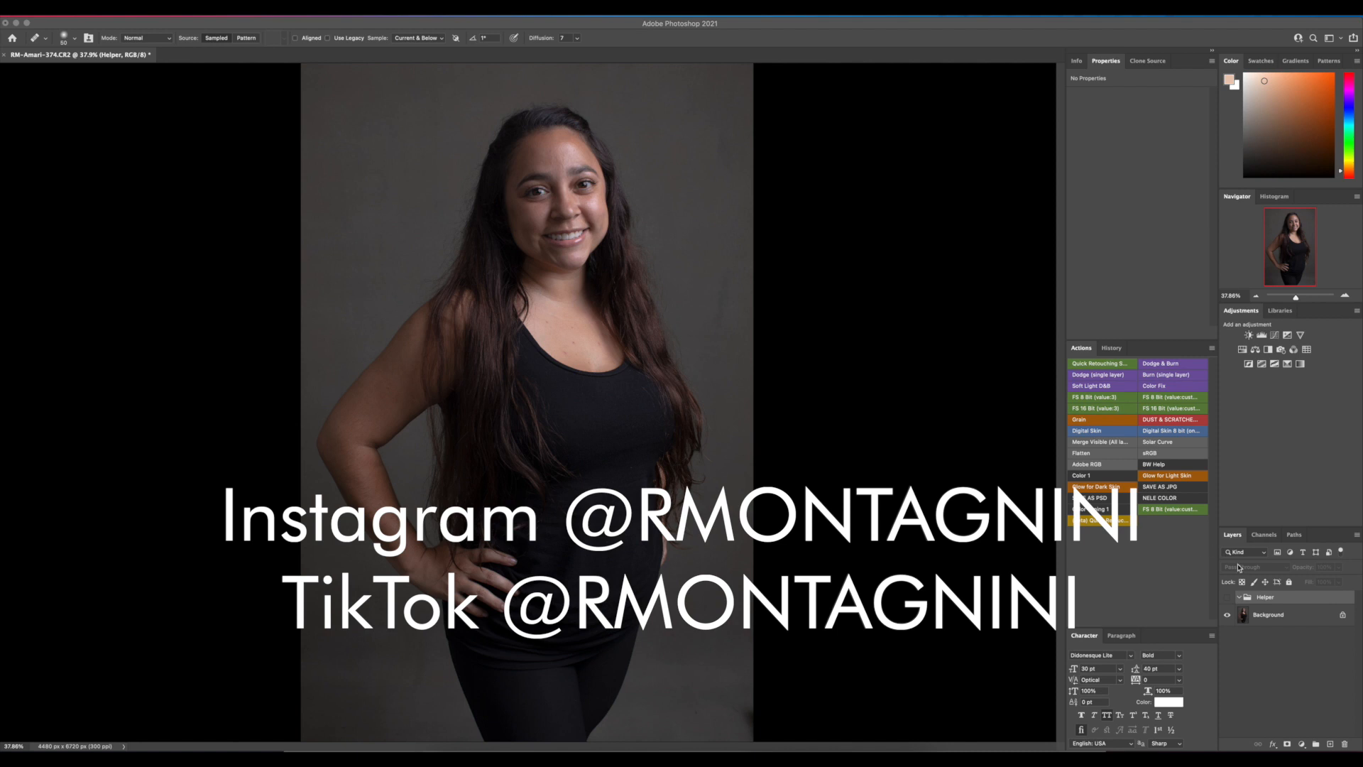
Delete the Helper group and run the Quick Retouching action to build the retouching layer stack
drag(1280, 601, 1343, 744)
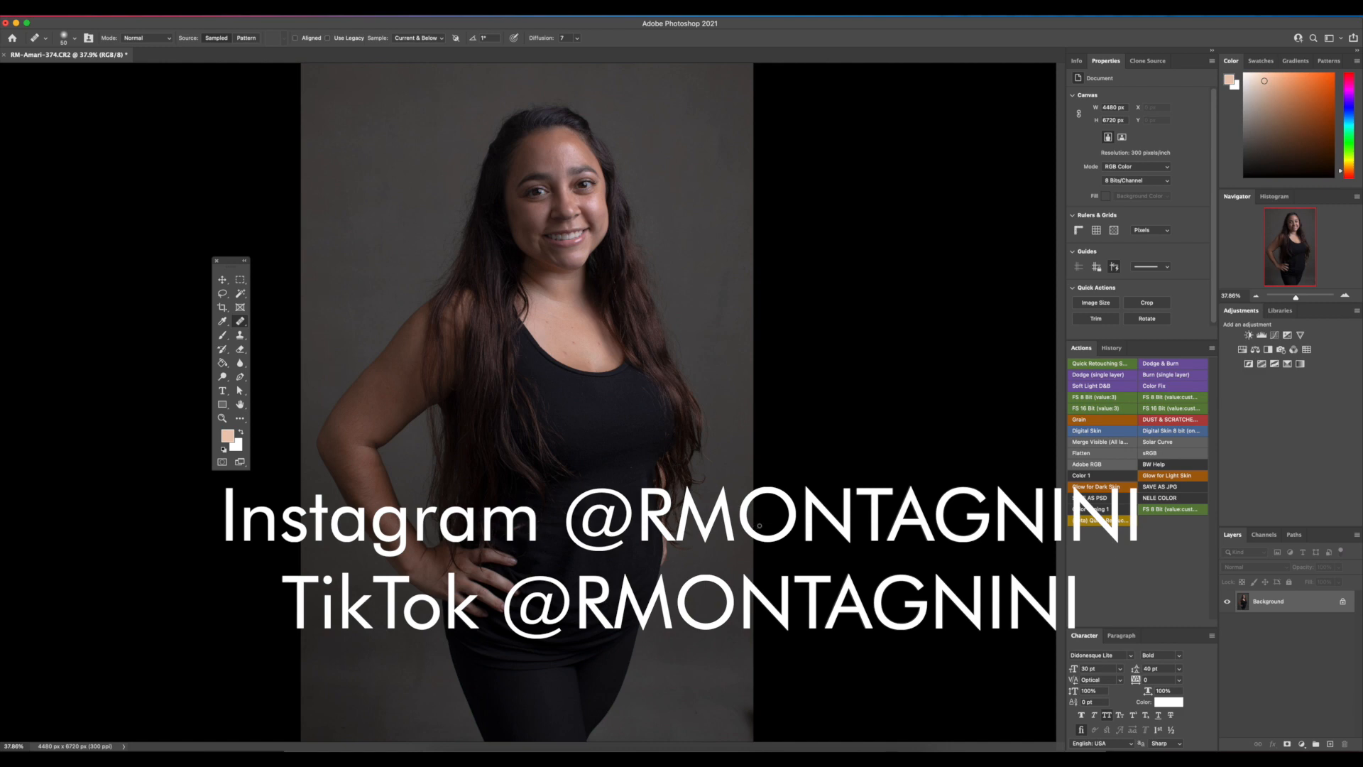
key(super+equal)
drag(809, 341, 860, 556)
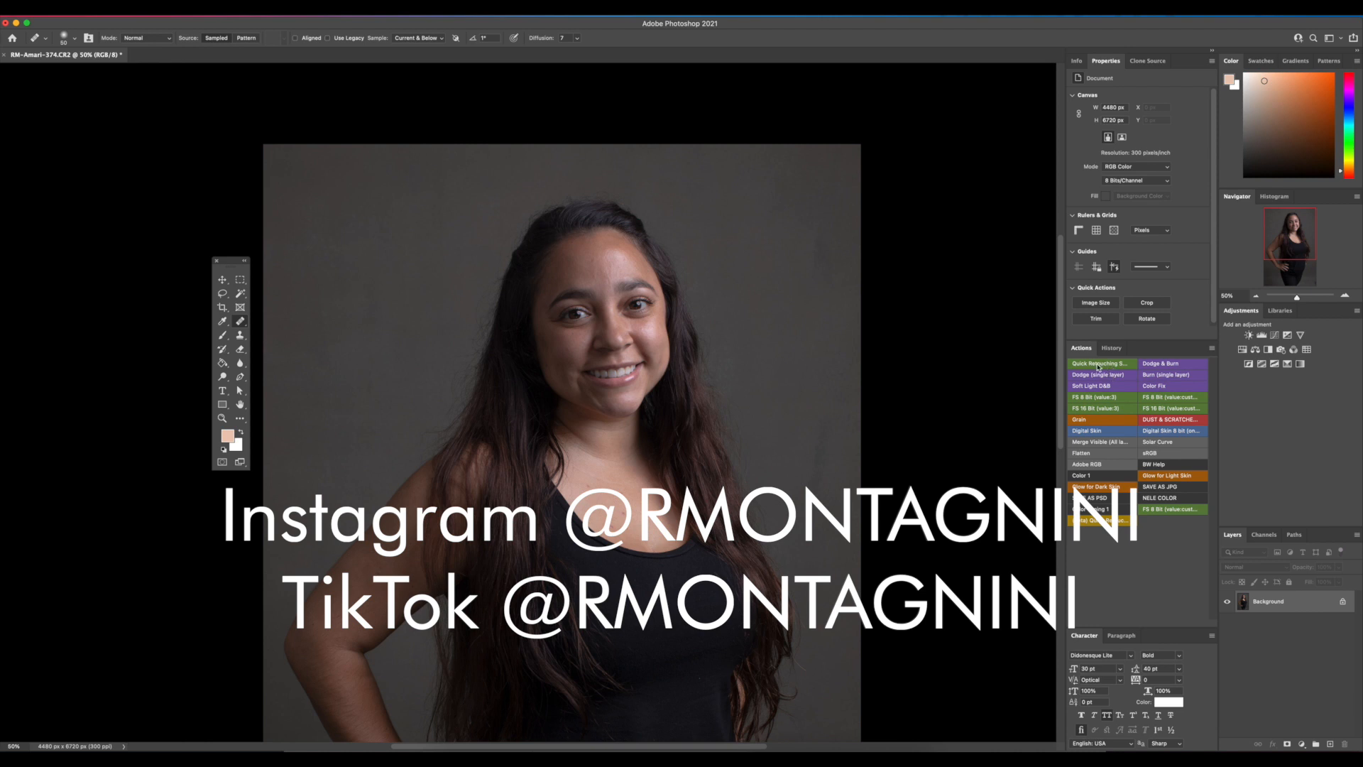
click(1099, 364)
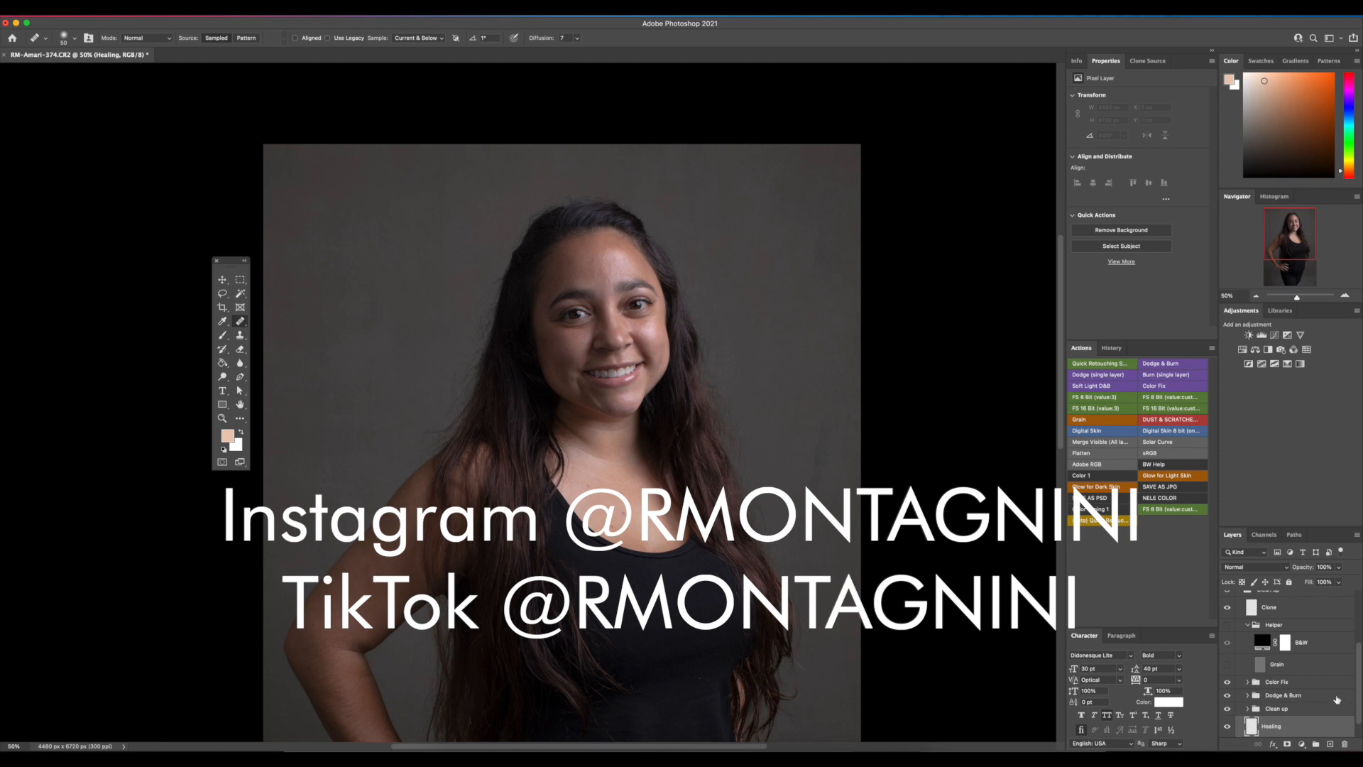
drag(1361, 687, 1361, 710)
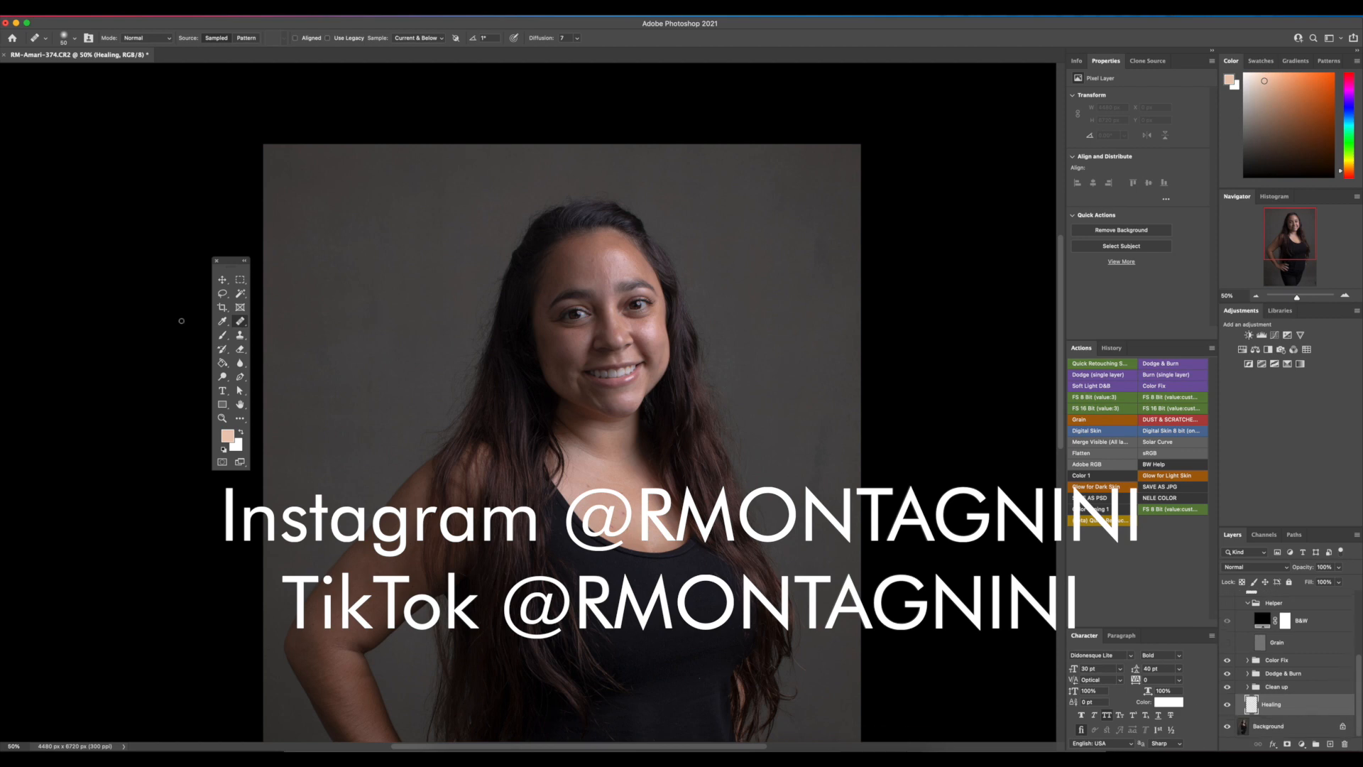
On the Healing layer, heal the marks on the chest above the neckline with a smaller Healing Brush
key(super+plus)
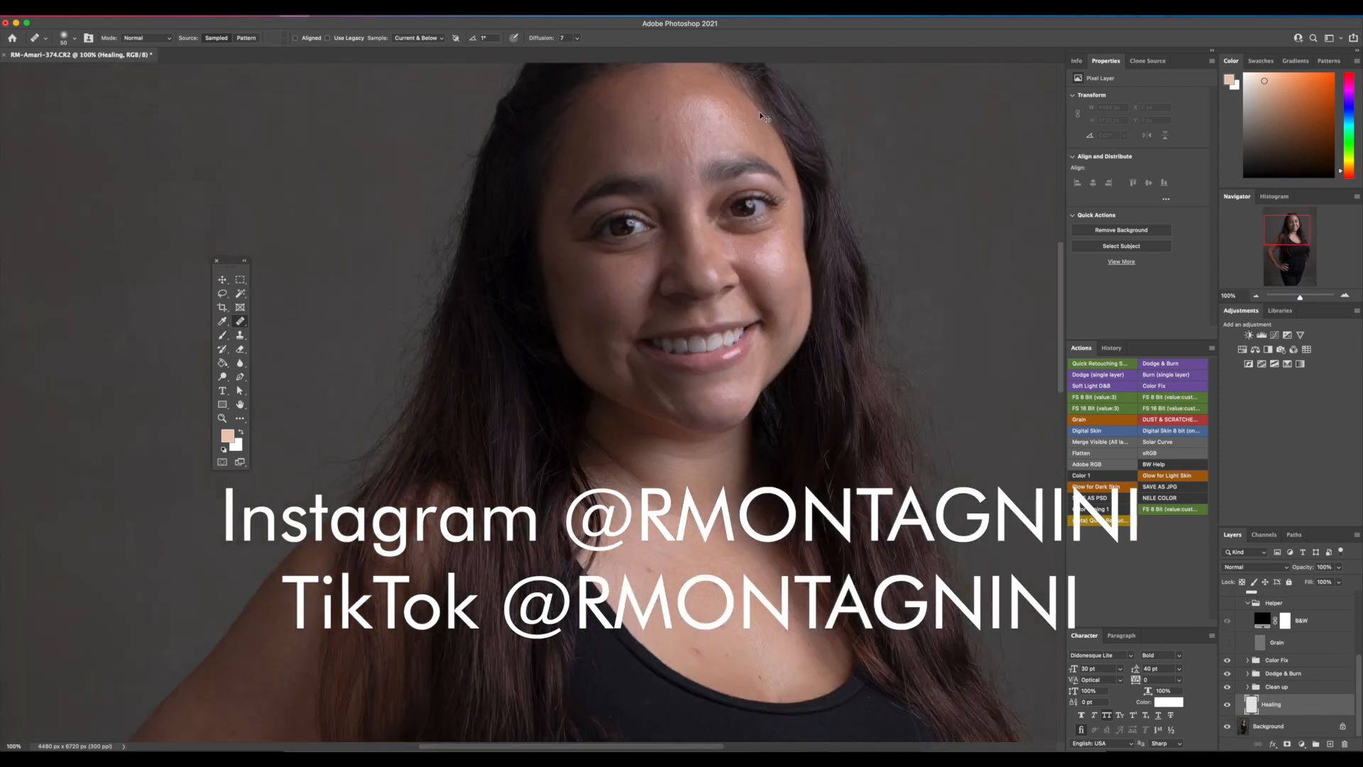
scroll(615, 343, down, 5)
scroll(615, 343, right, 4)
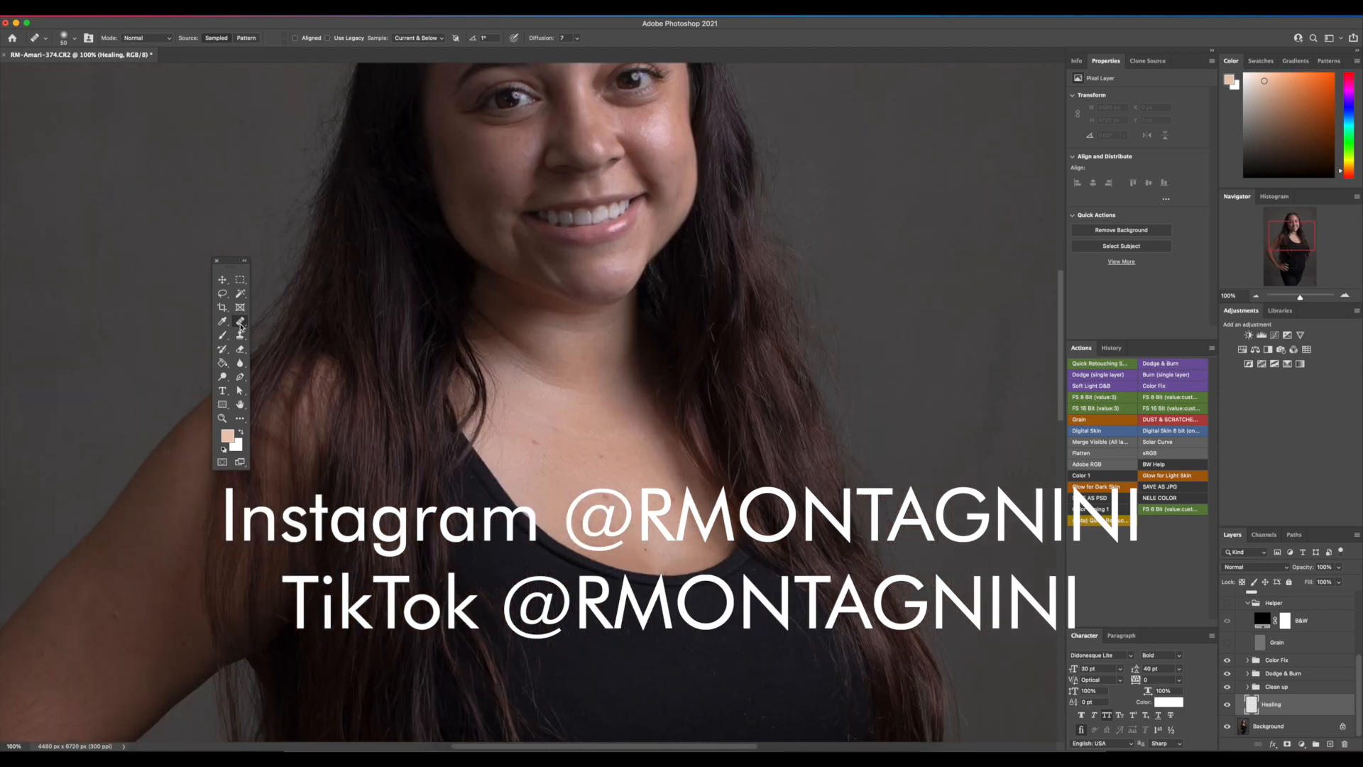
key(bracketleft)
alt+click(618, 507)
click(605, 500)
click(572, 487)
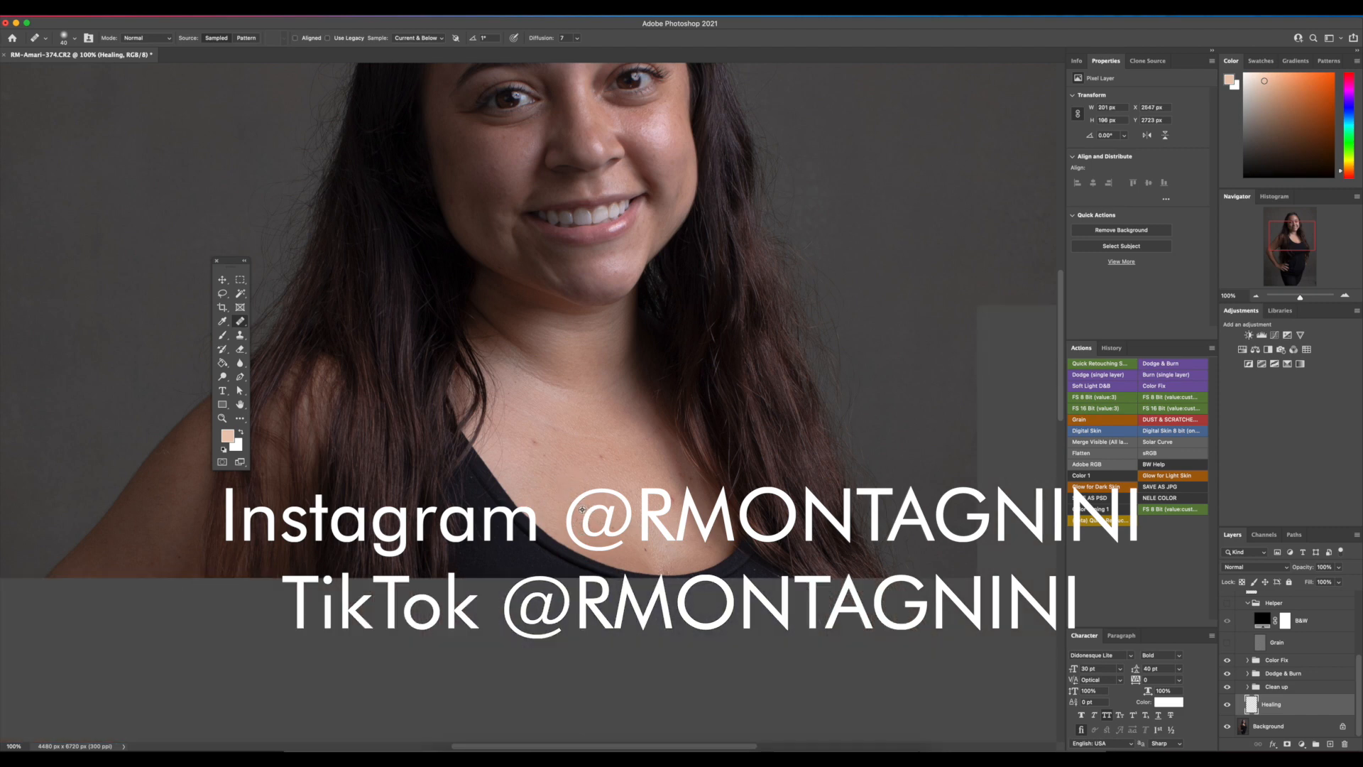
Heal the remaining spots across the upper and outer chest, sampling clean skin beside them
alt+click(554, 446)
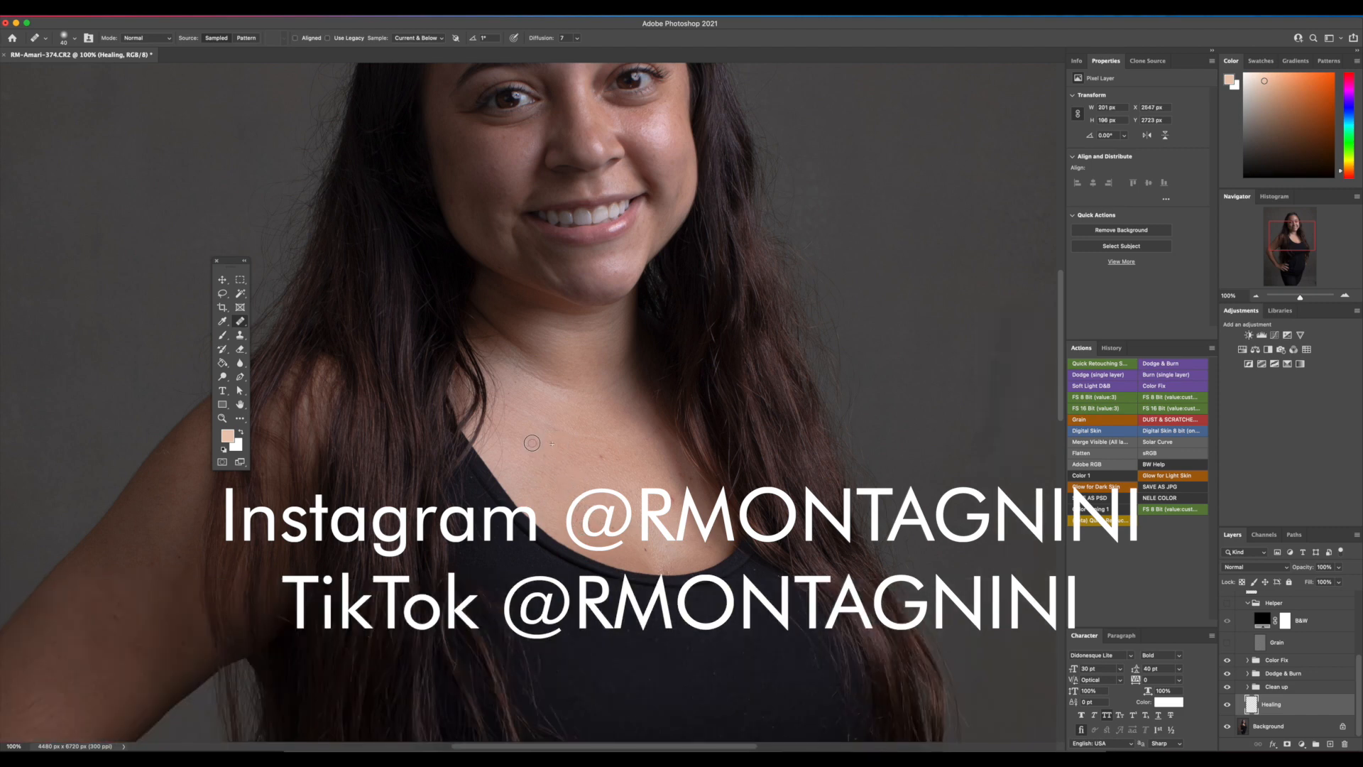
click(558, 464)
click(551, 460)
alt+click(655, 477)
drag(680, 471, 695, 491)
click(691, 478)
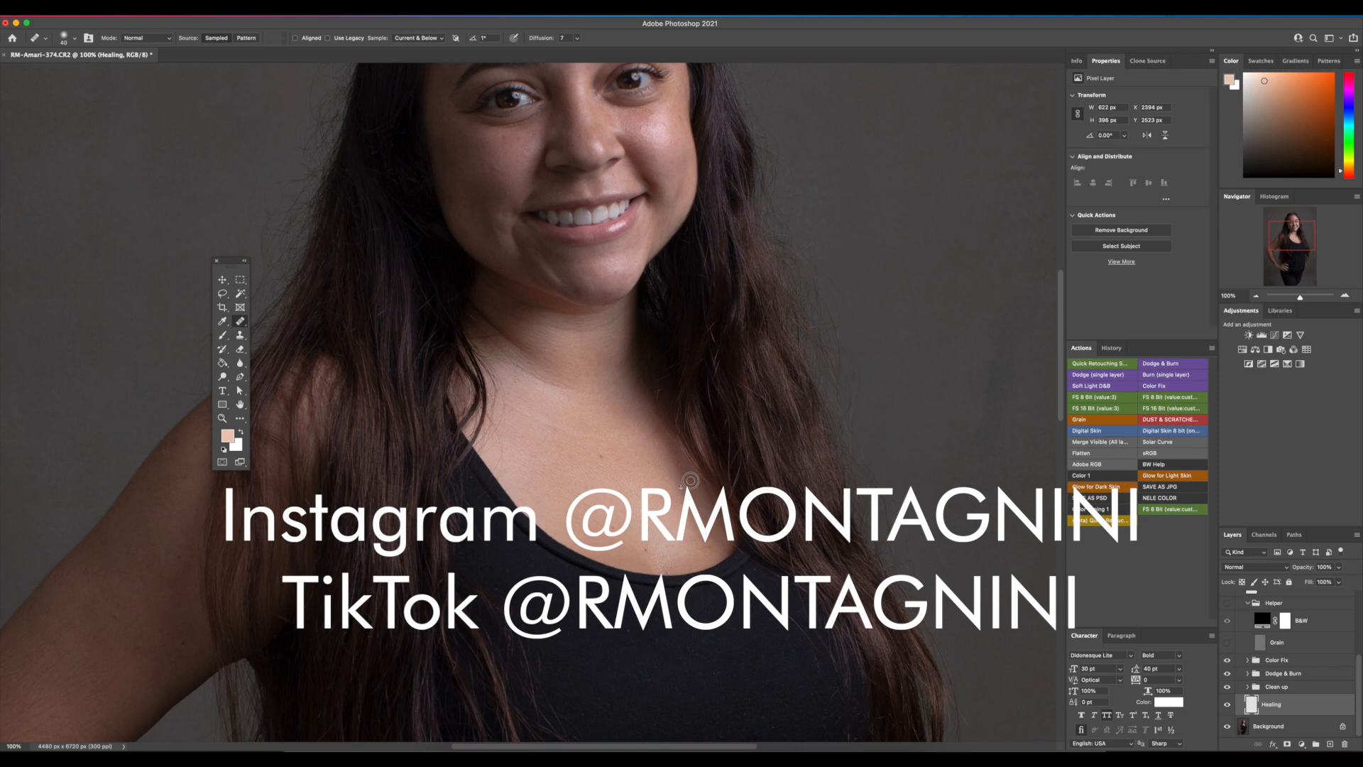
click(602, 460)
Heal the small blemishes and bumps on the forehead with a small Healing Brush
drag(615, 367, 672, 597)
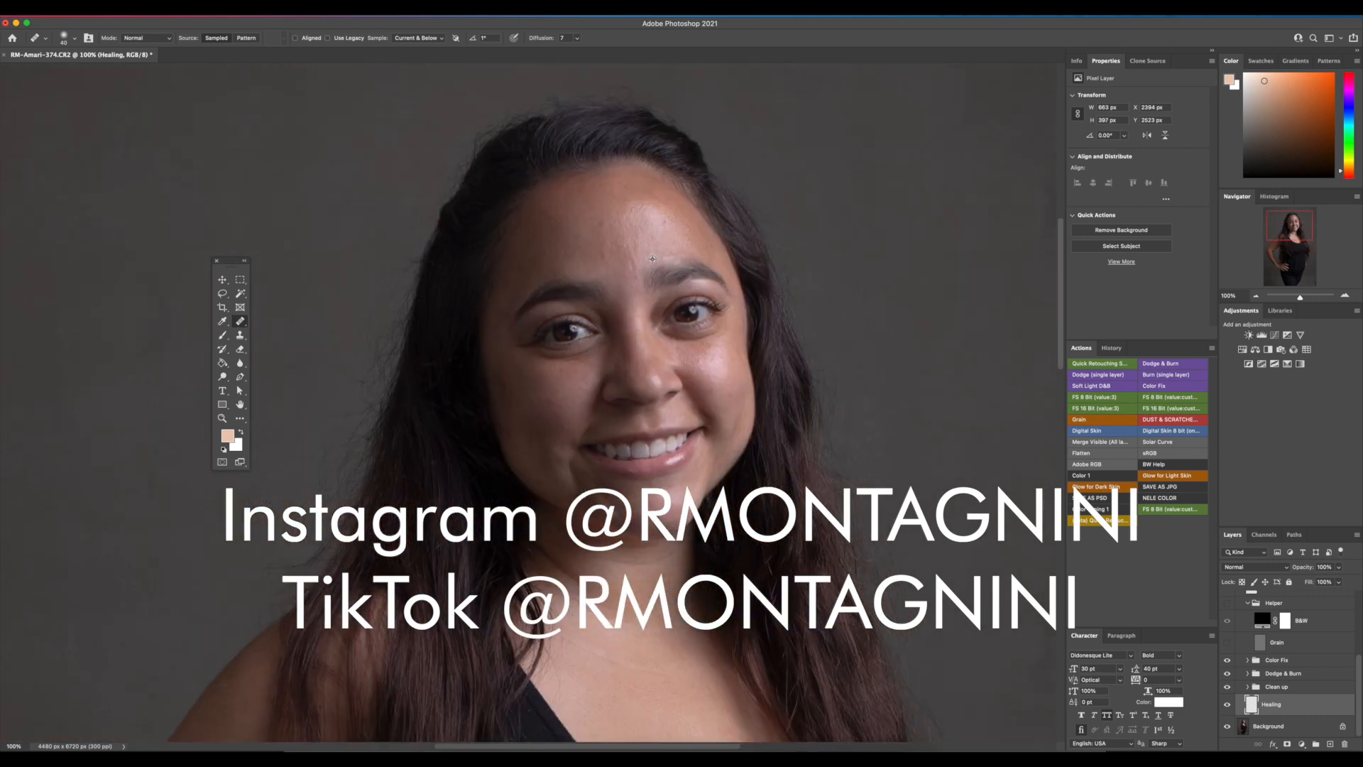
click(642, 238)
click(666, 226)
drag(674, 243, 666, 242)
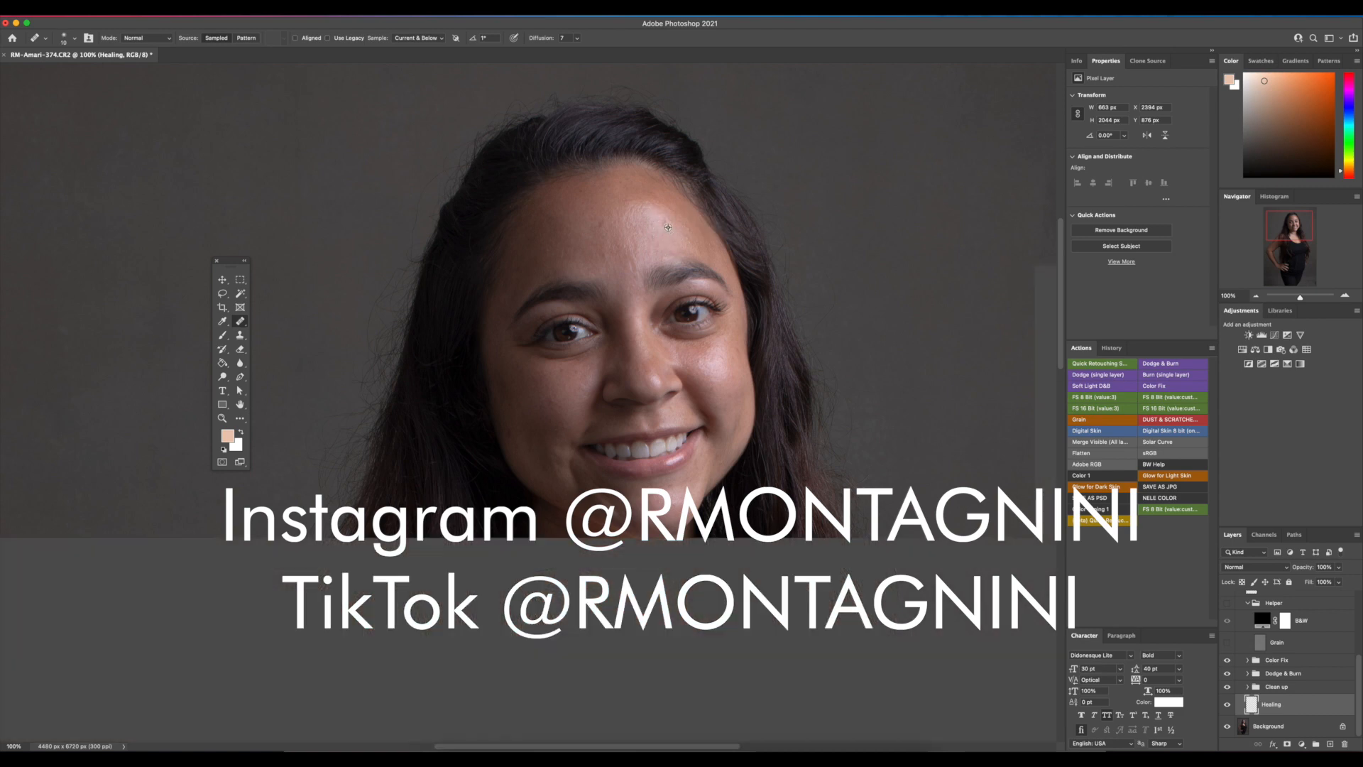
click(601, 224)
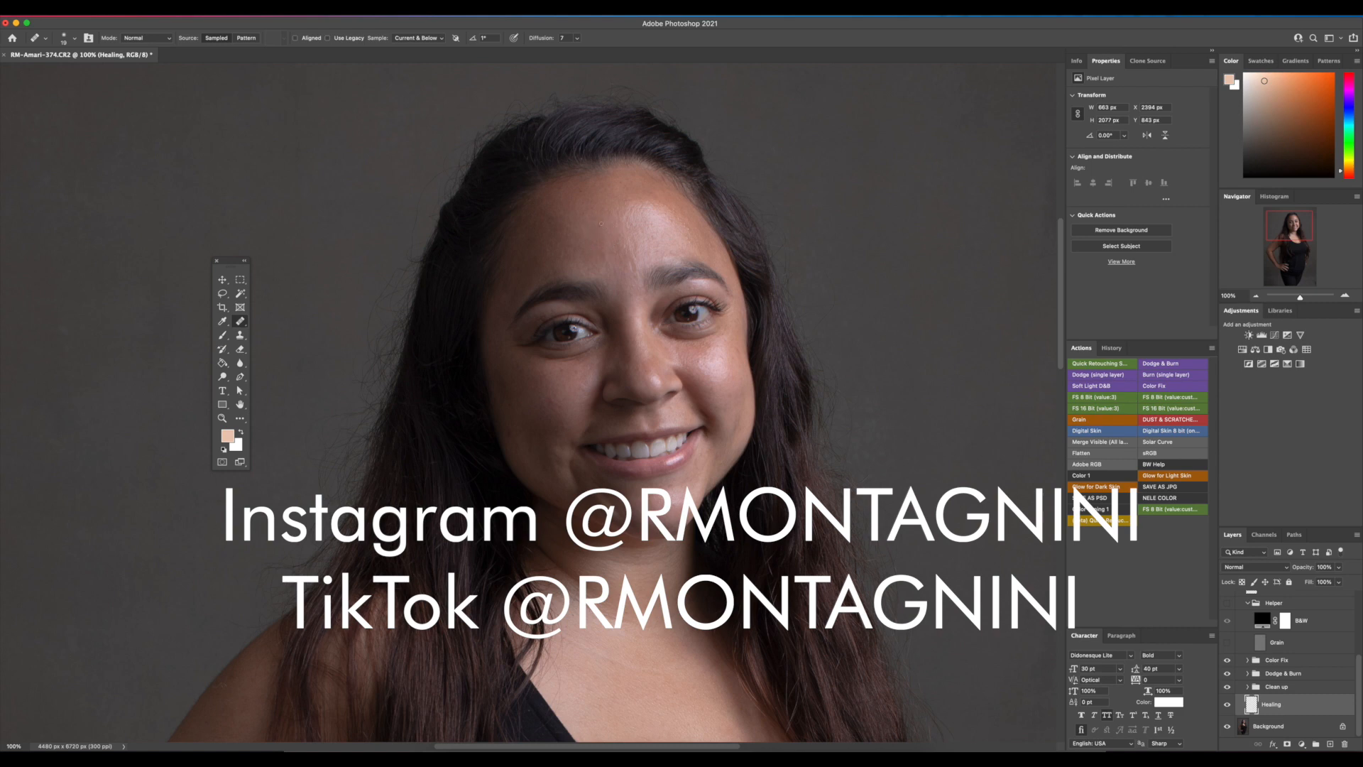
click(605, 238)
alt+click(624, 274)
Heal the spots on the shaded cheek below the eye with the Healing Brush
key(super+equal)
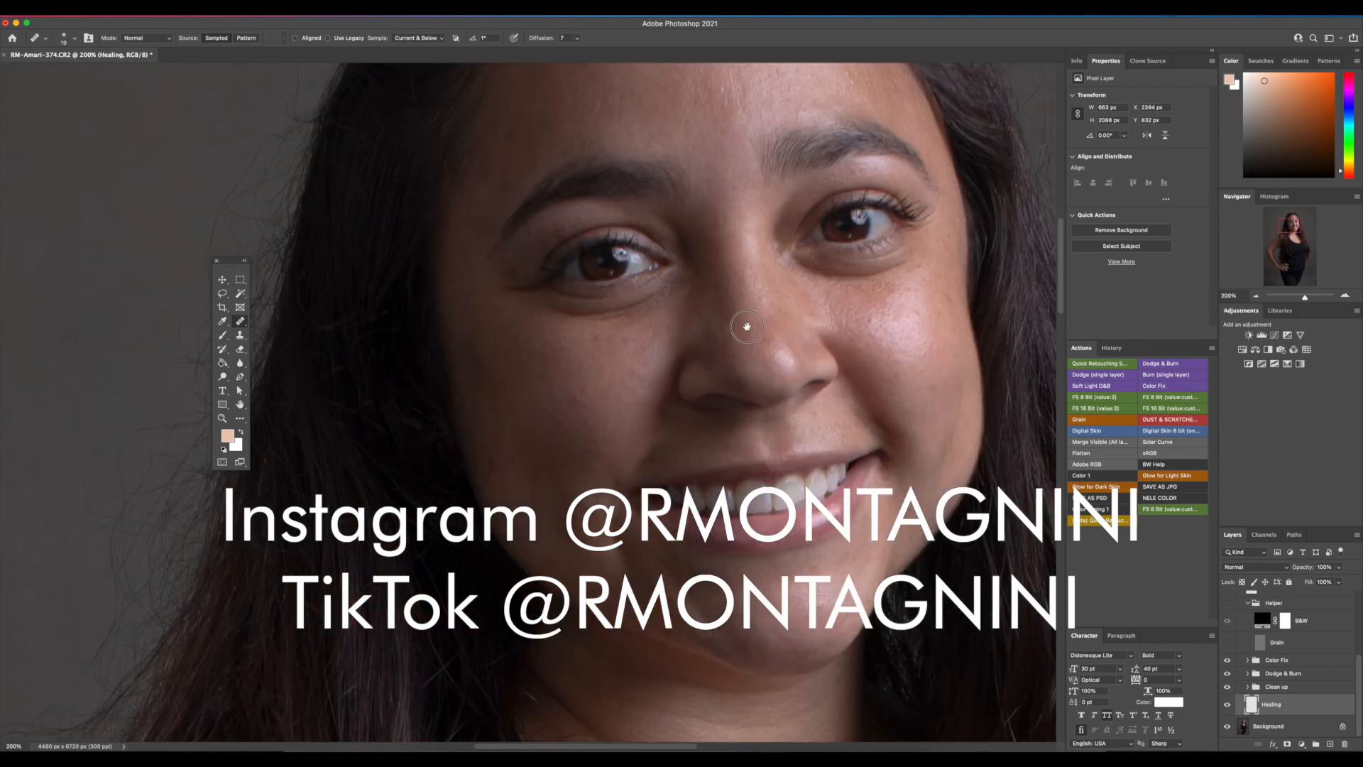
scroll(745, 317, up, 5)
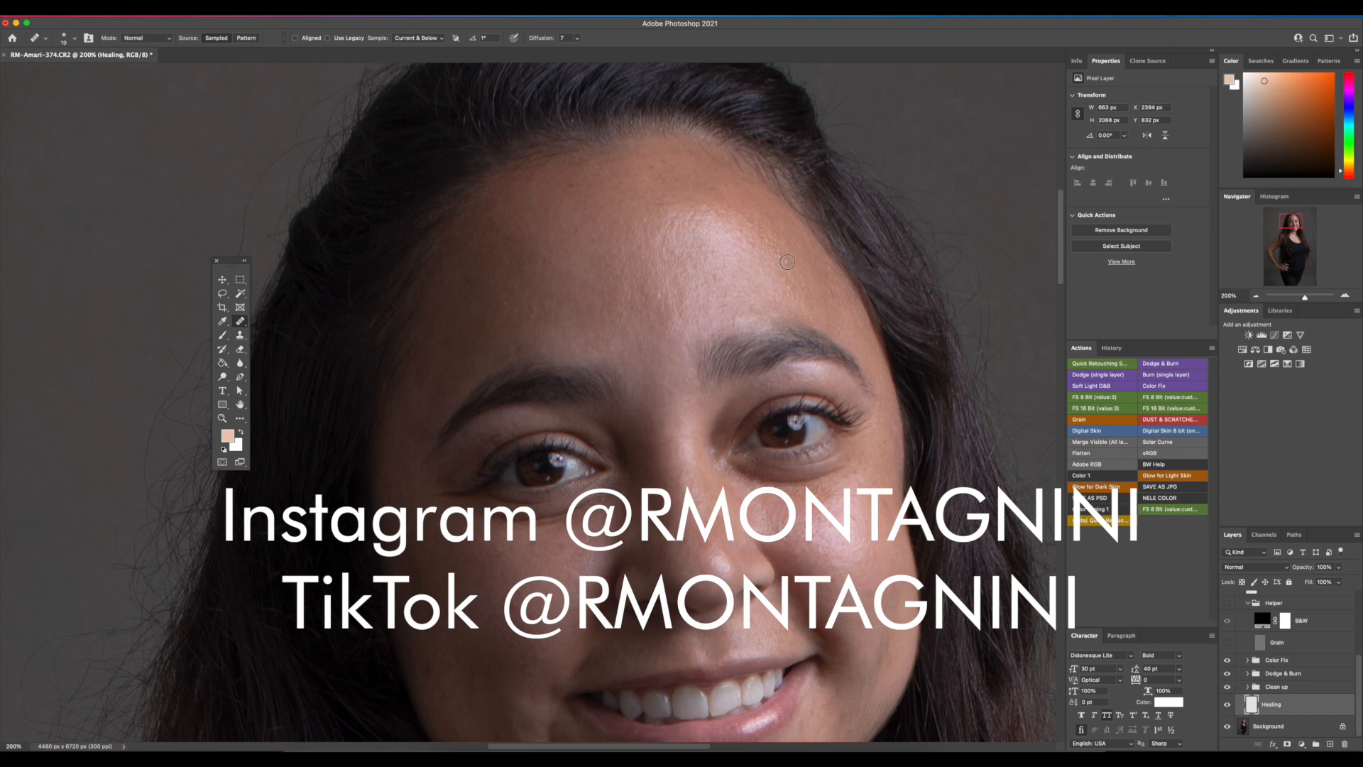
scroll(621, 508, down, 5)
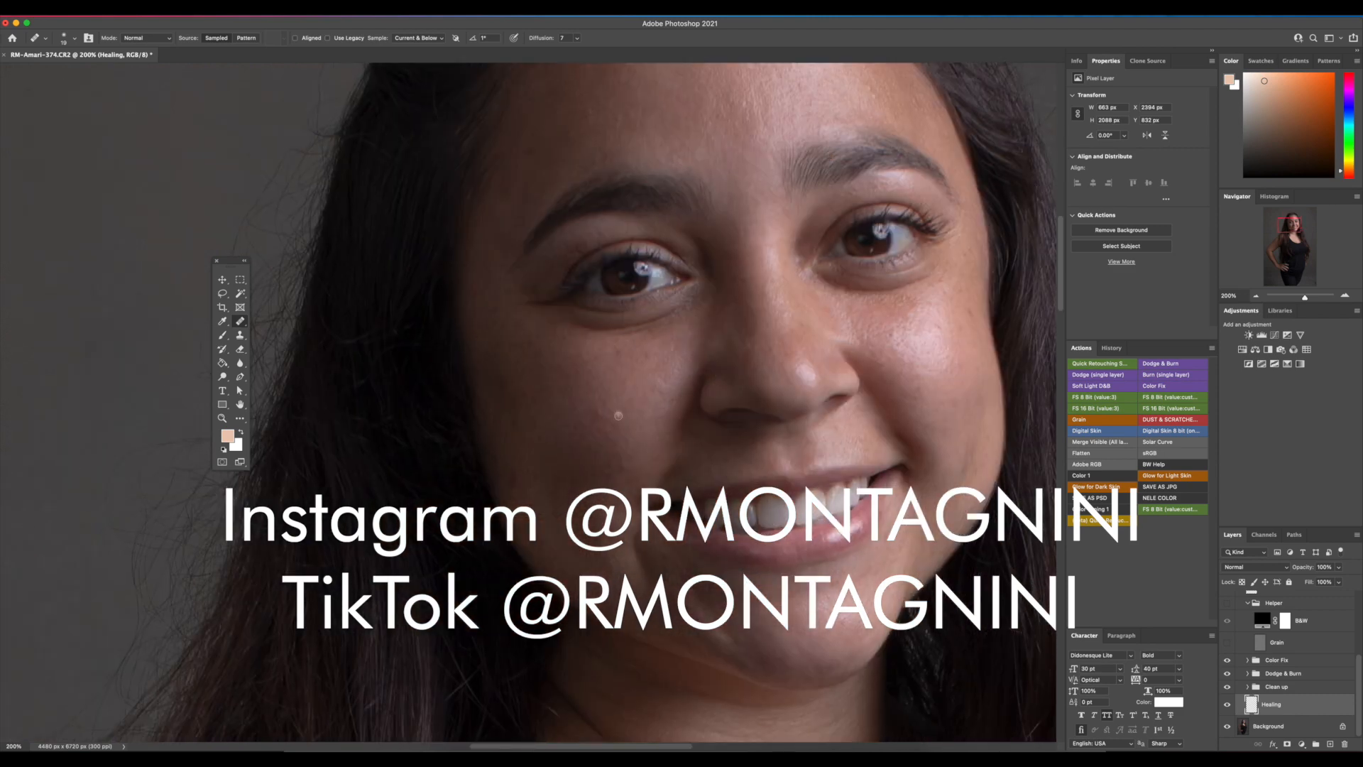
click(598, 413)
click(608, 472)
click(617, 351)
mouse_move(918, 351)
mouse_down()
mouse_move(868, 434)
mouse_move(857, 548)
mouse_up()
drag(850, 453, 883, 262)
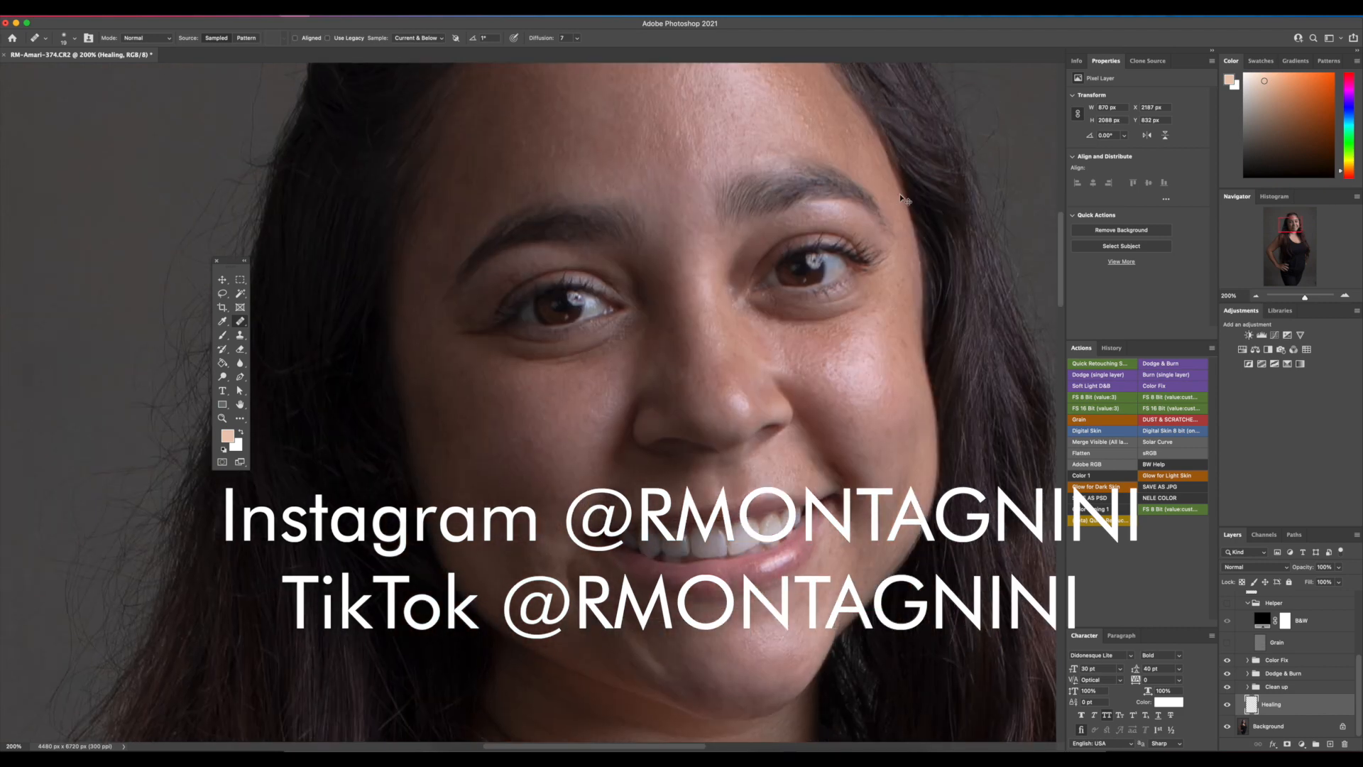
Heal the marks on the upper arm, sampling nearby clean skin with the Healing Brush
key(super+minus)
key(super+minus)
drag(722, 240, 781, 181)
key(super+plus)
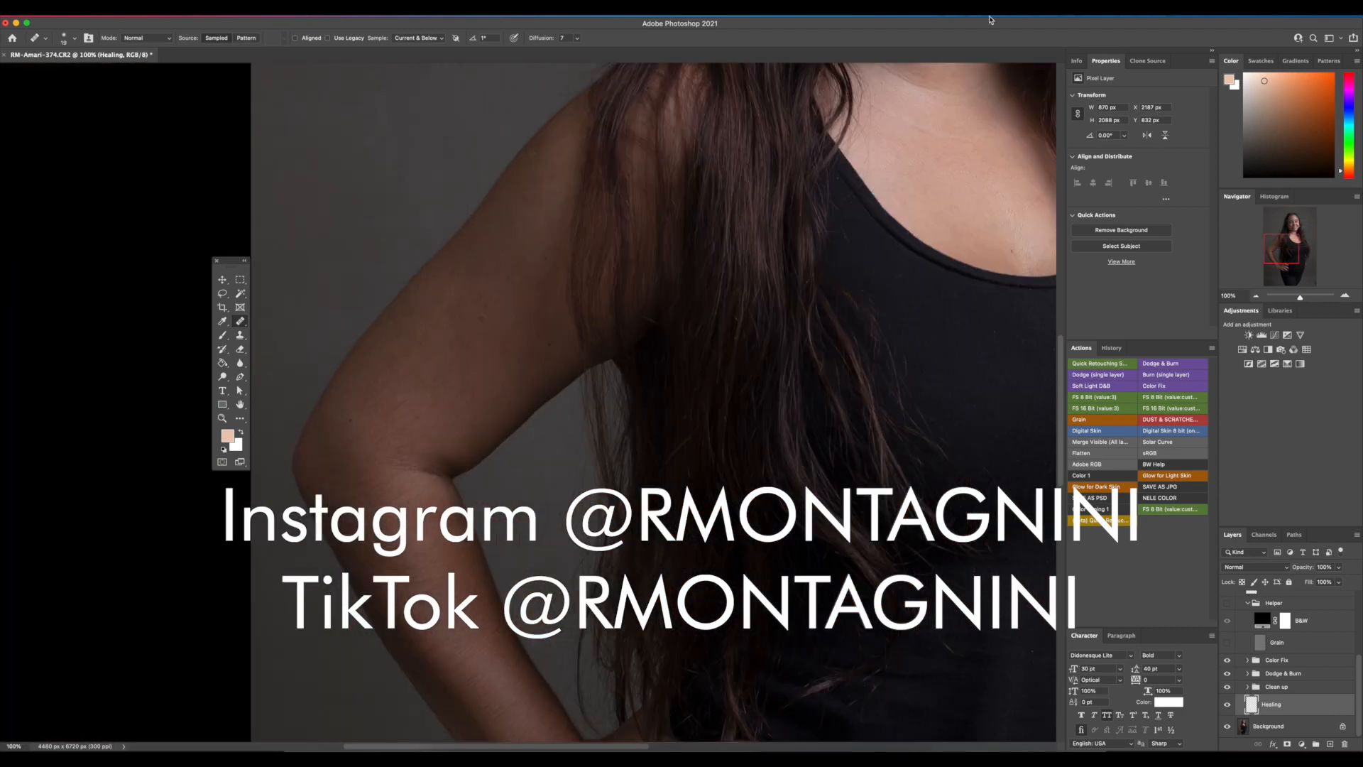
click(493, 322)
drag(493, 322, 486, 320)
alt+click(496, 309)
click(480, 314)
click(490, 305)
drag(537, 155, 535, 154)
Heal the blemish on the back of the hand resting on the hip
drag(469, 374, 471, 116)
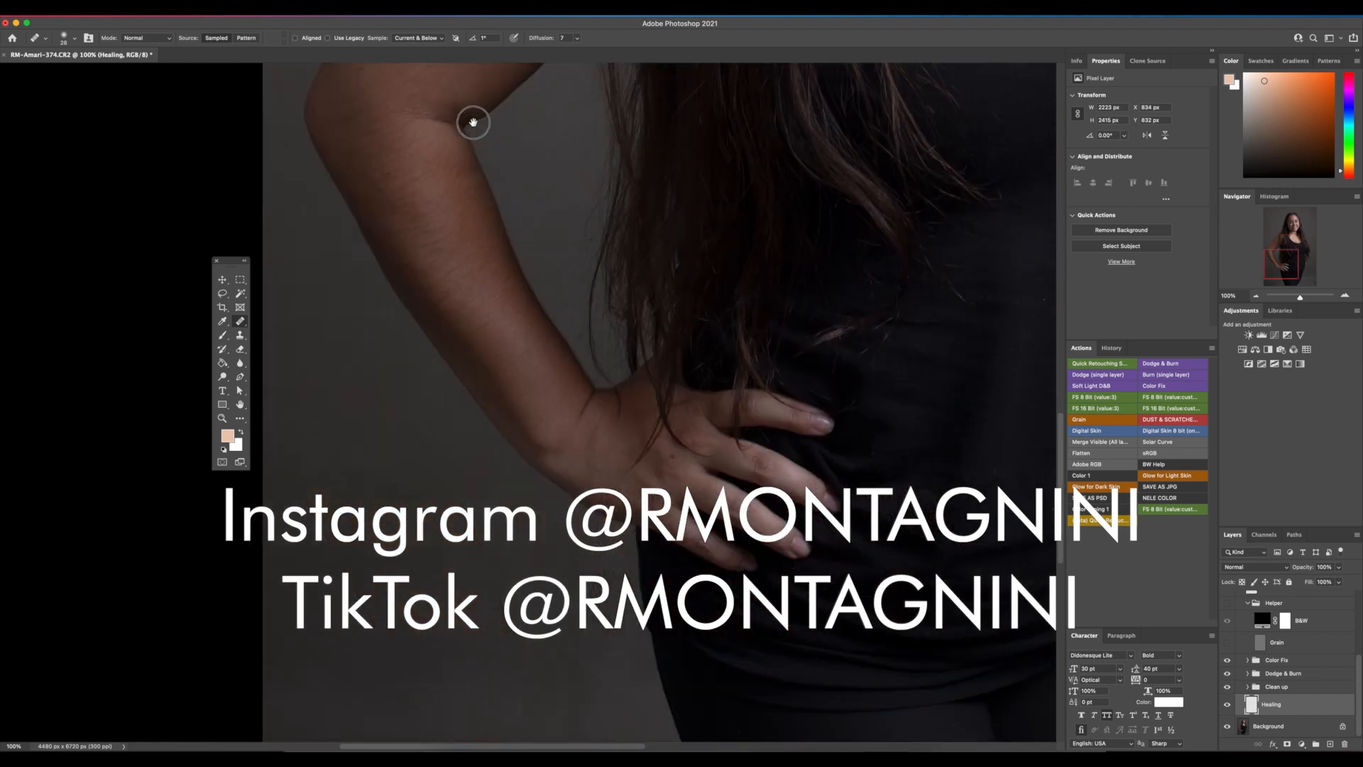
alt+click(670, 436)
click(657, 432)
click(657, 432)
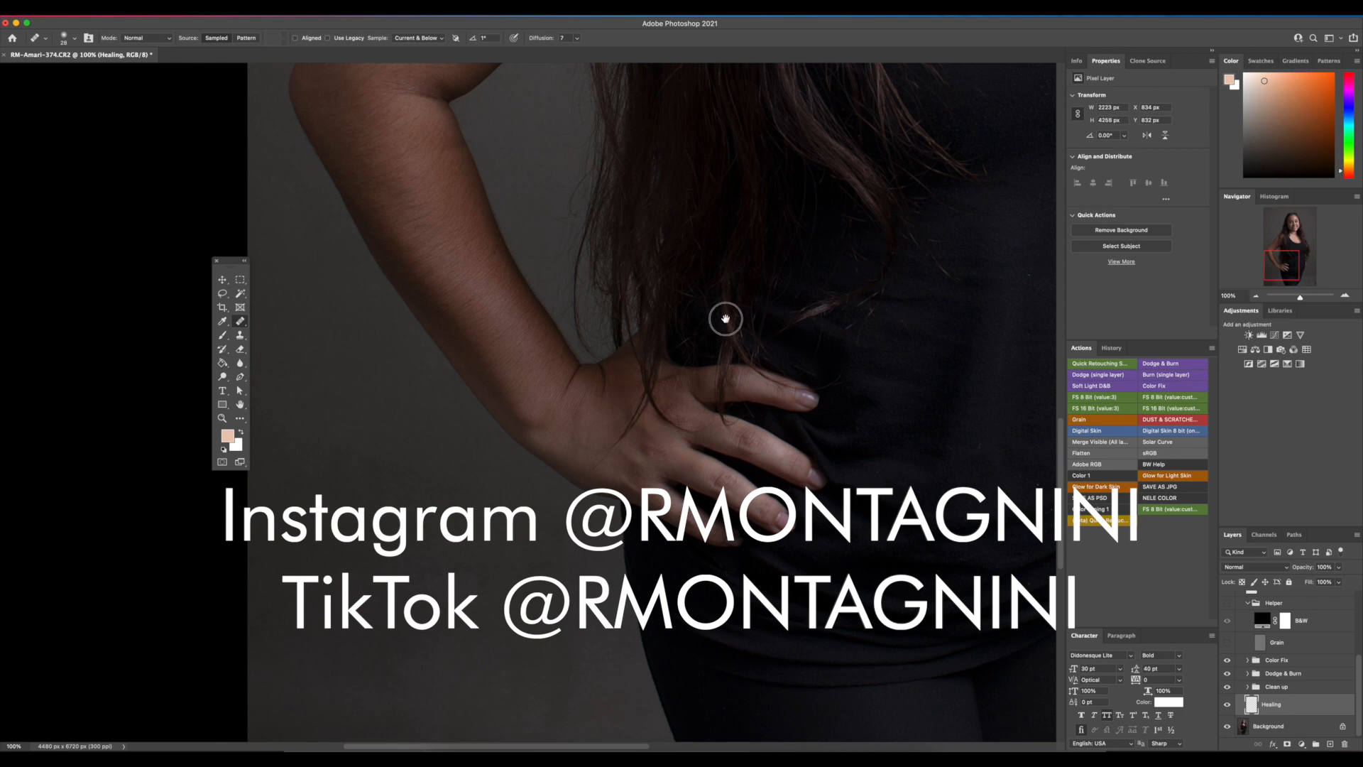
Select the Clone layer inside the Clean up group and switch to the Clone Stamp tool
drag(725, 316, 255, 387)
drag(729, 459, 781, 710)
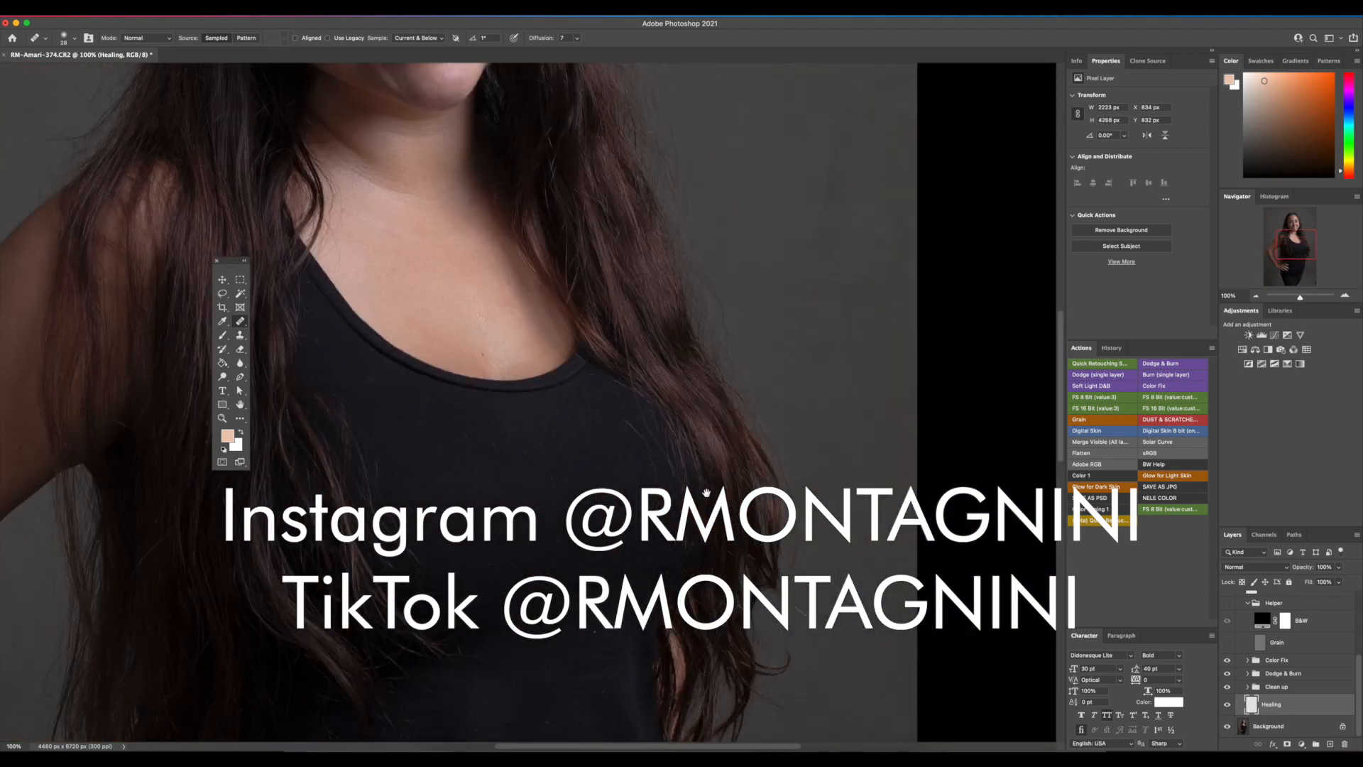
drag(675, 344, 710, 617)
drag(724, 369, 740, 538)
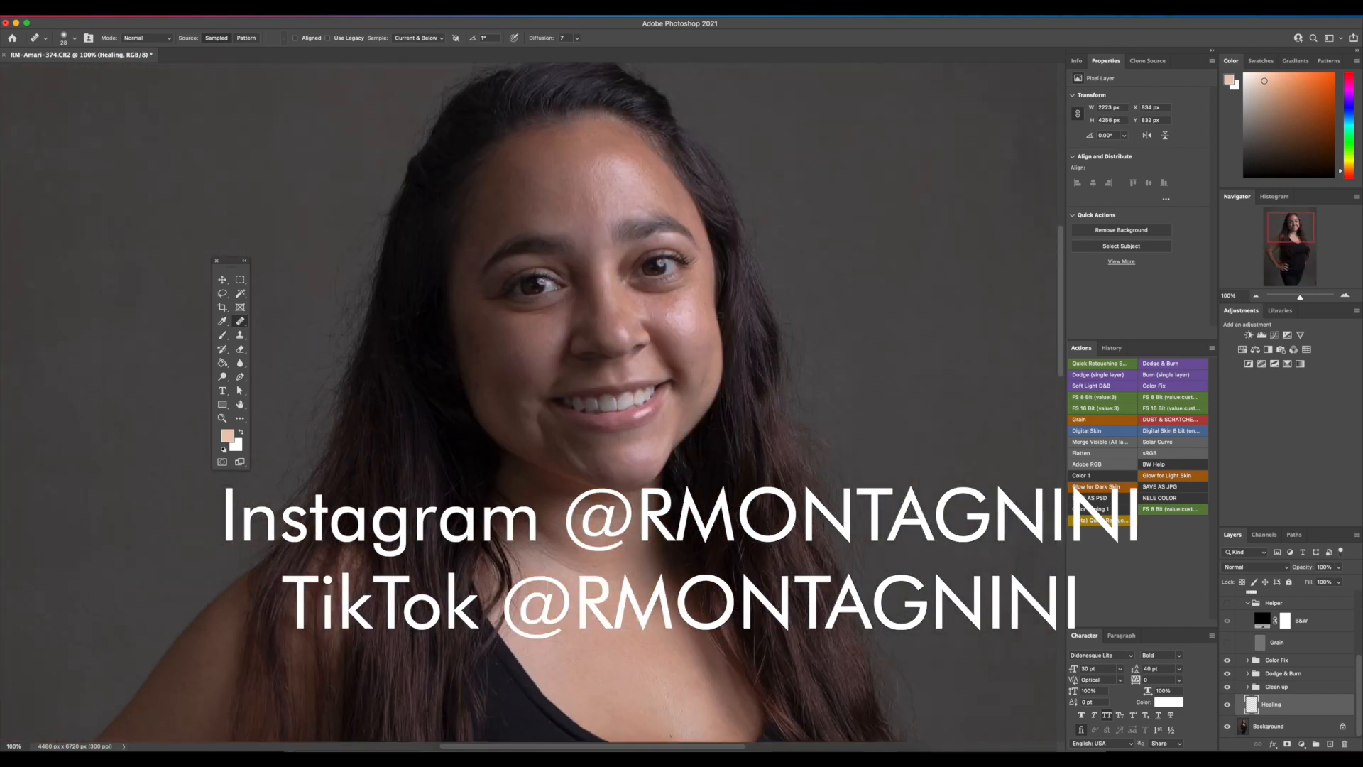
drag(766, 283, 789, 314)
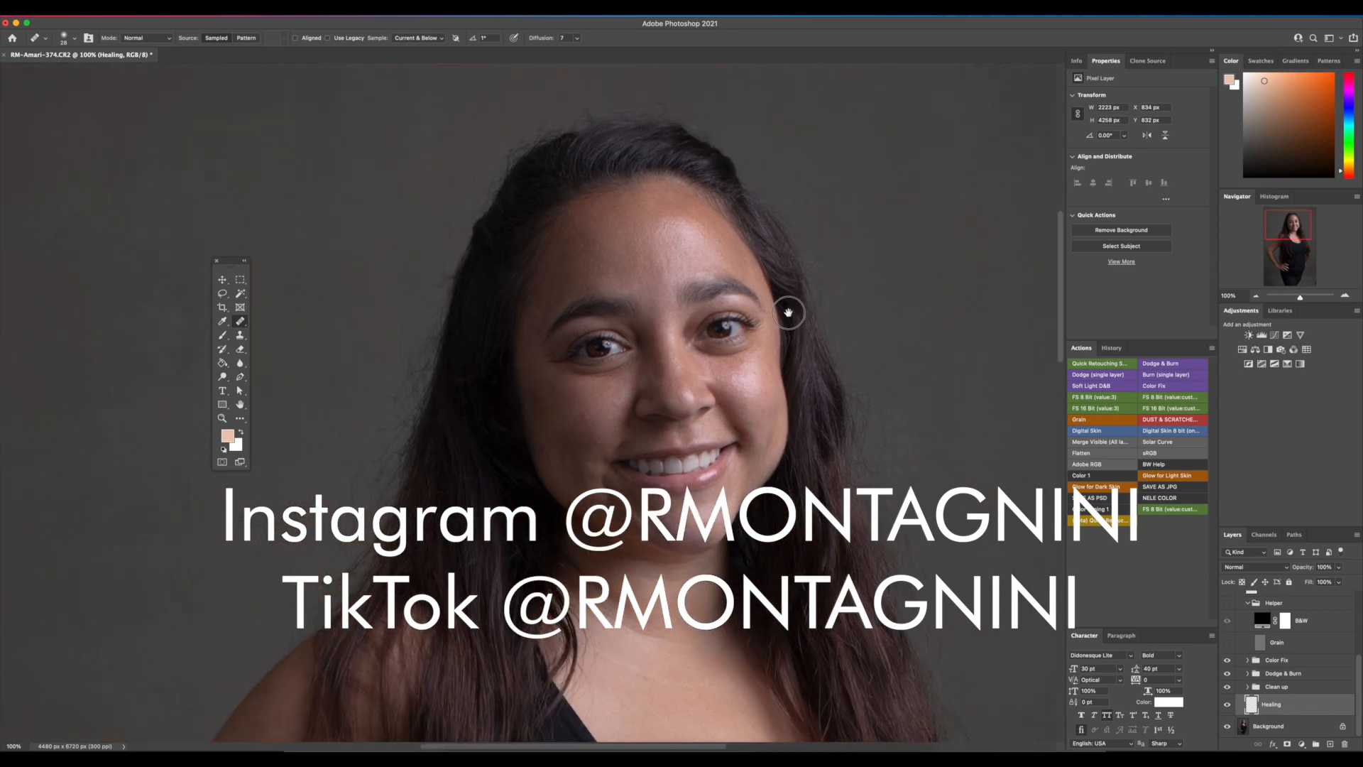
click(1247, 687)
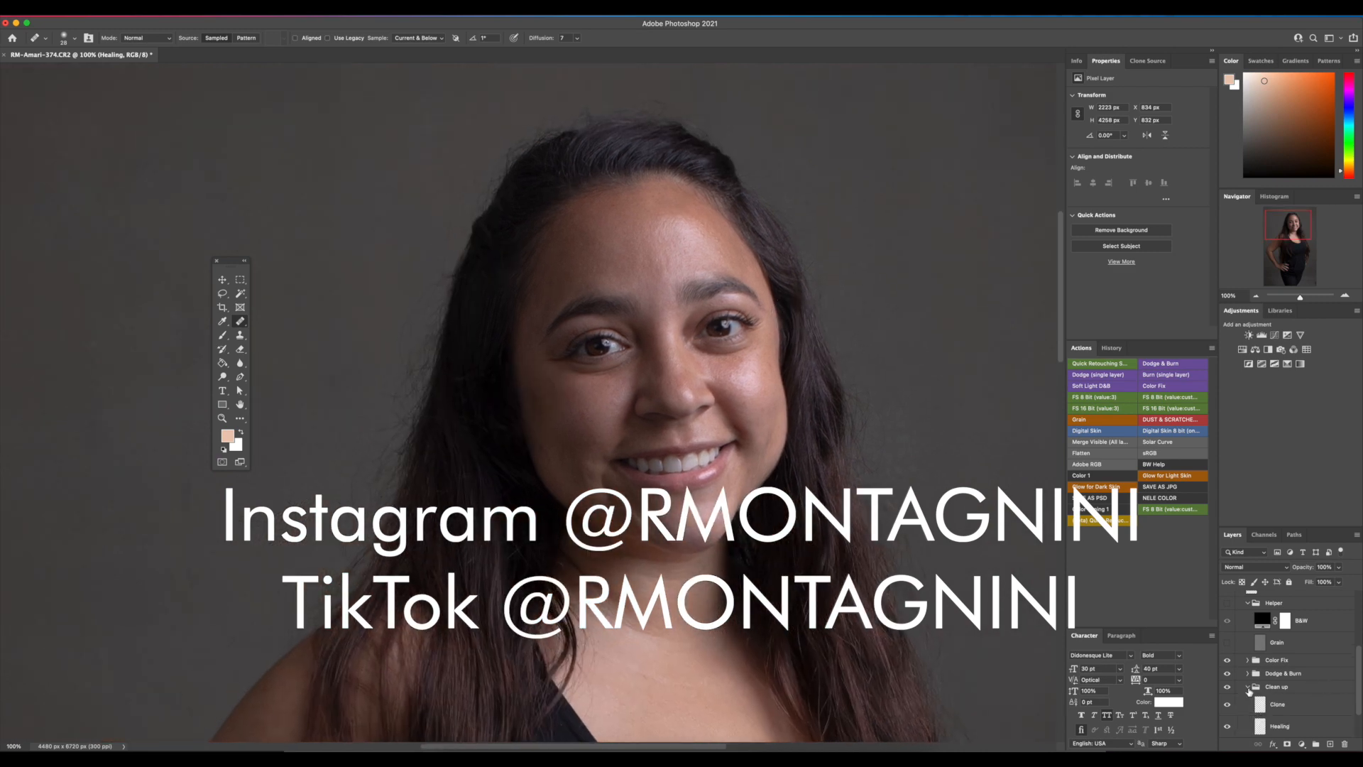
click(1249, 688)
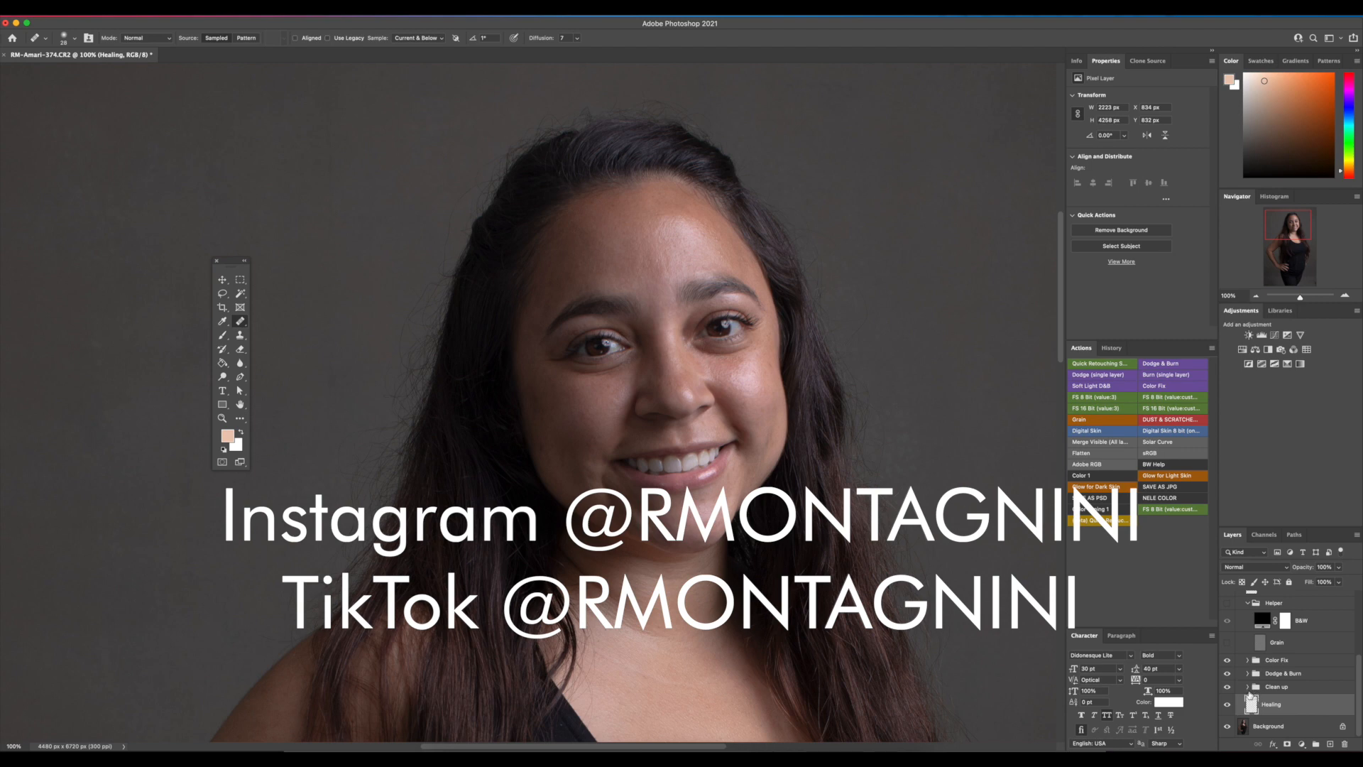
click(1248, 688)
click(1251, 697)
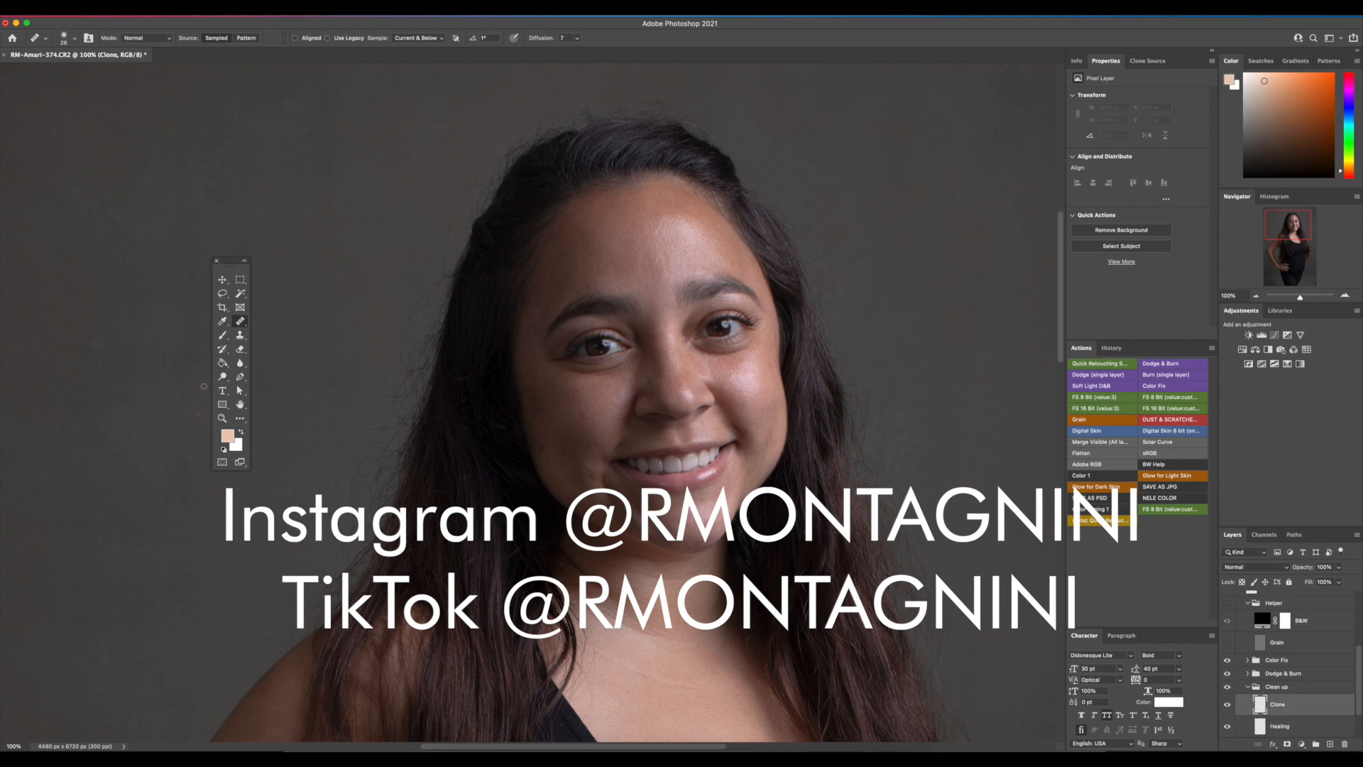
click(240, 321)
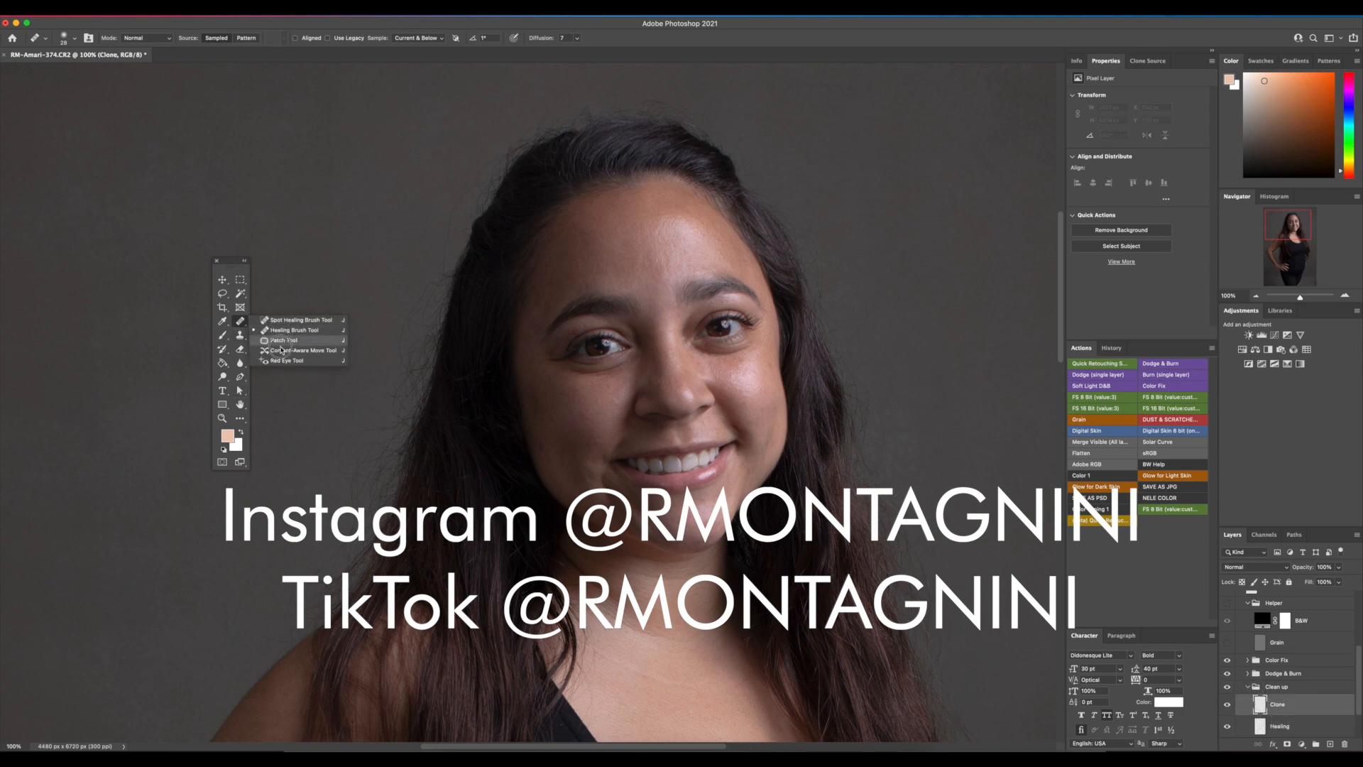
click(240, 335)
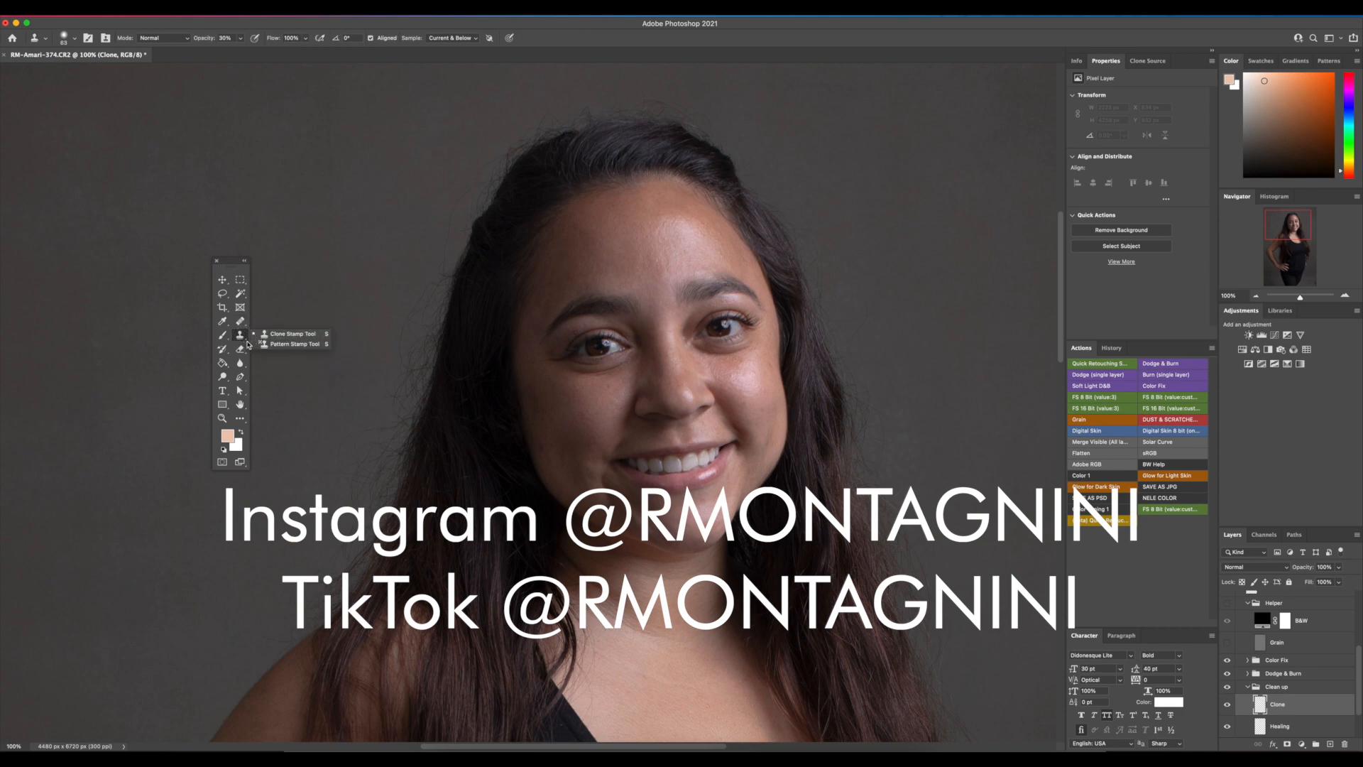
Enlarge the Clone Stamp brush and set its hardness to 24%
drag(931, 410, 964, 422)
drag(761, 370, 758, 371)
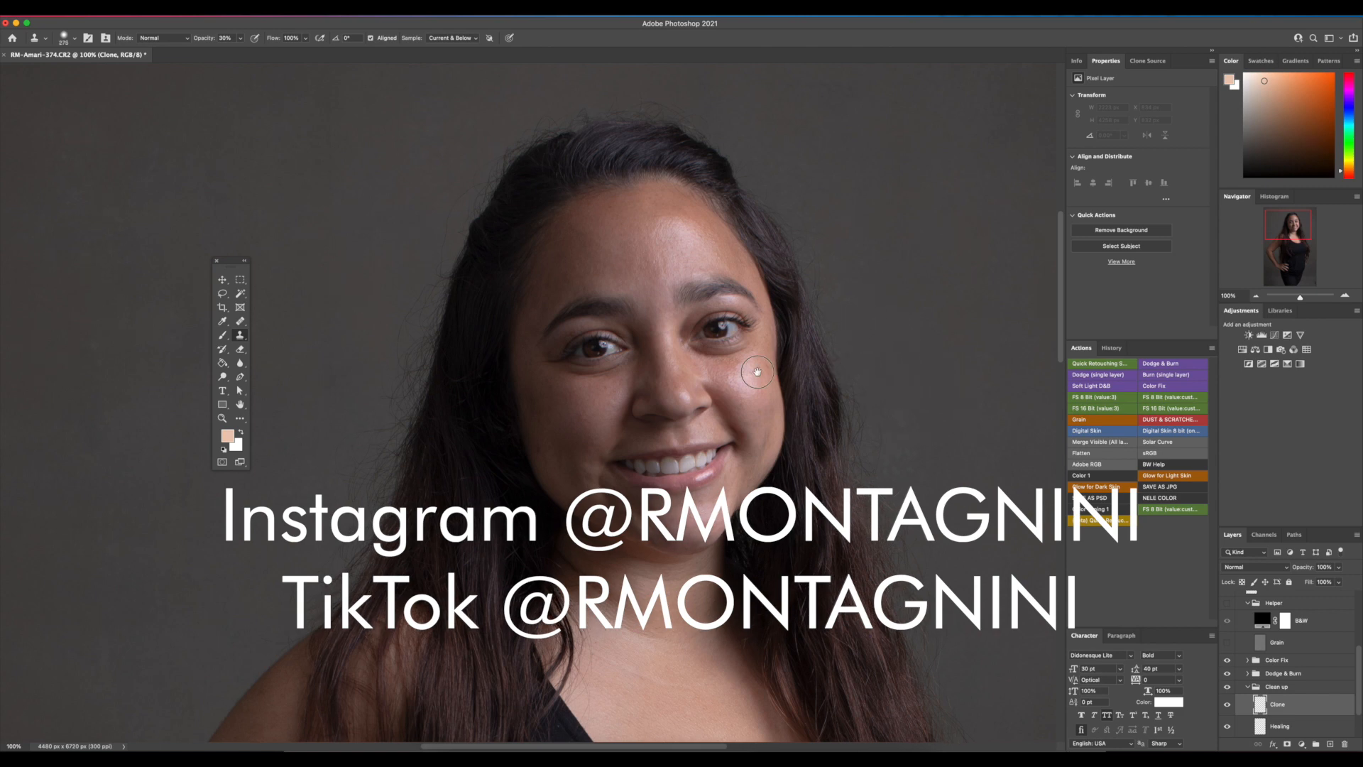
right_click(824, 390)
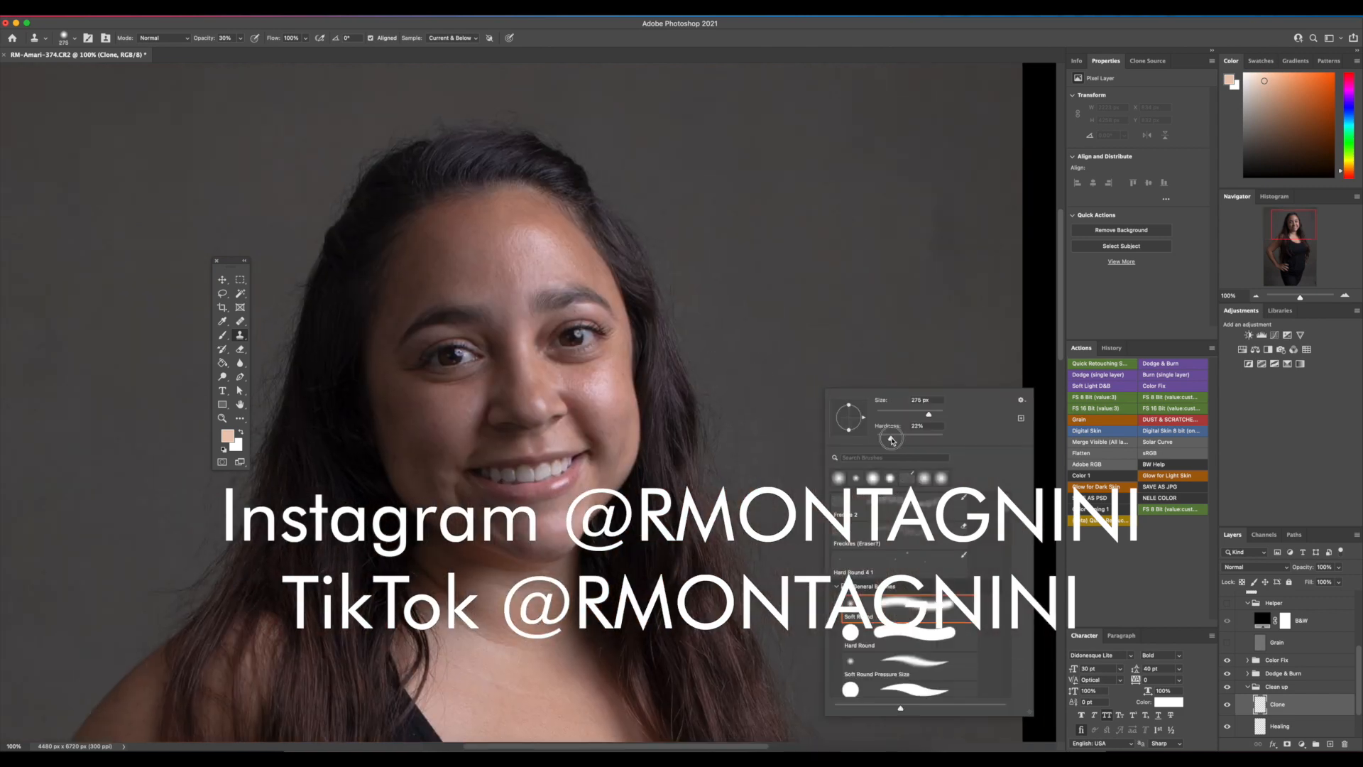
mouse_move(892, 440)
mouse_down()
mouse_move(944, 438)
mouse_move(893, 438)
mouse_up()
drag(790, 365, 755, 375)
Clone clean backdrop over the stray hairs beside the face and save the document
alt+click(759, 364)
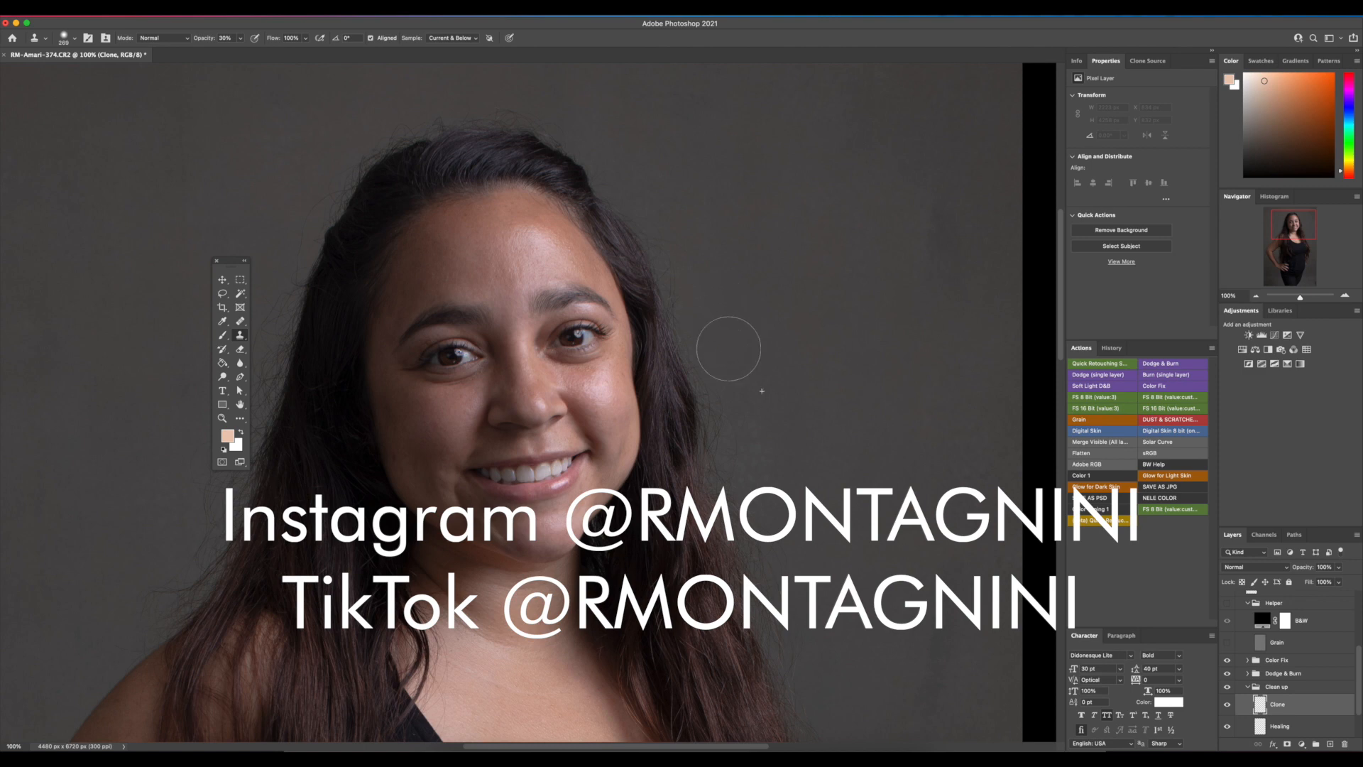
click(721, 335)
mouse_move(721, 335)
mouse_down()
mouse_move(739, 389)
mouse_move(776, 419)
mouse_move(791, 396)
mouse_move(798, 465)
mouse_move(816, 483)
mouse_up()
key(super+s)
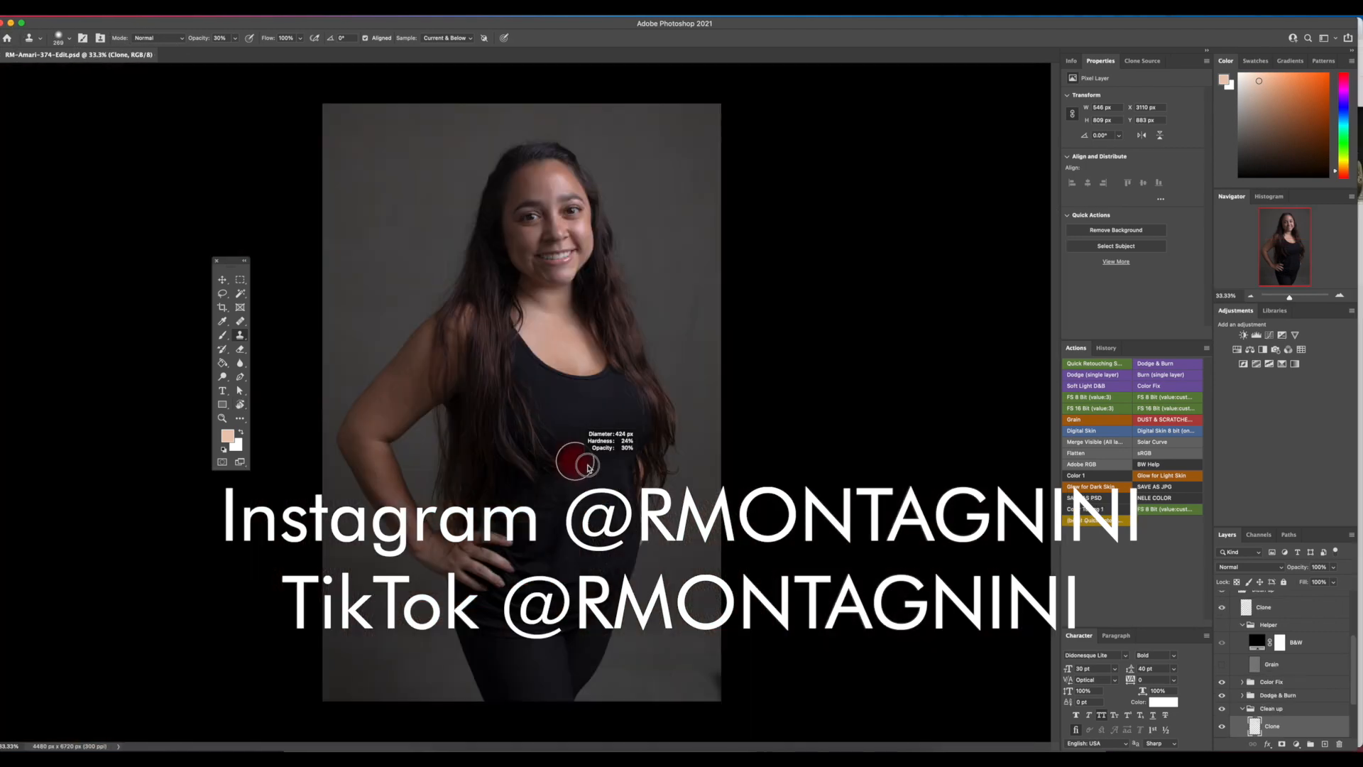
Clone backdrop over the flyaway hairs along the hair's edge above the shoulder, reducing the brush to 127 px
drag(581, 463, 586, 462)
key(super+equal)
key(super+equal)
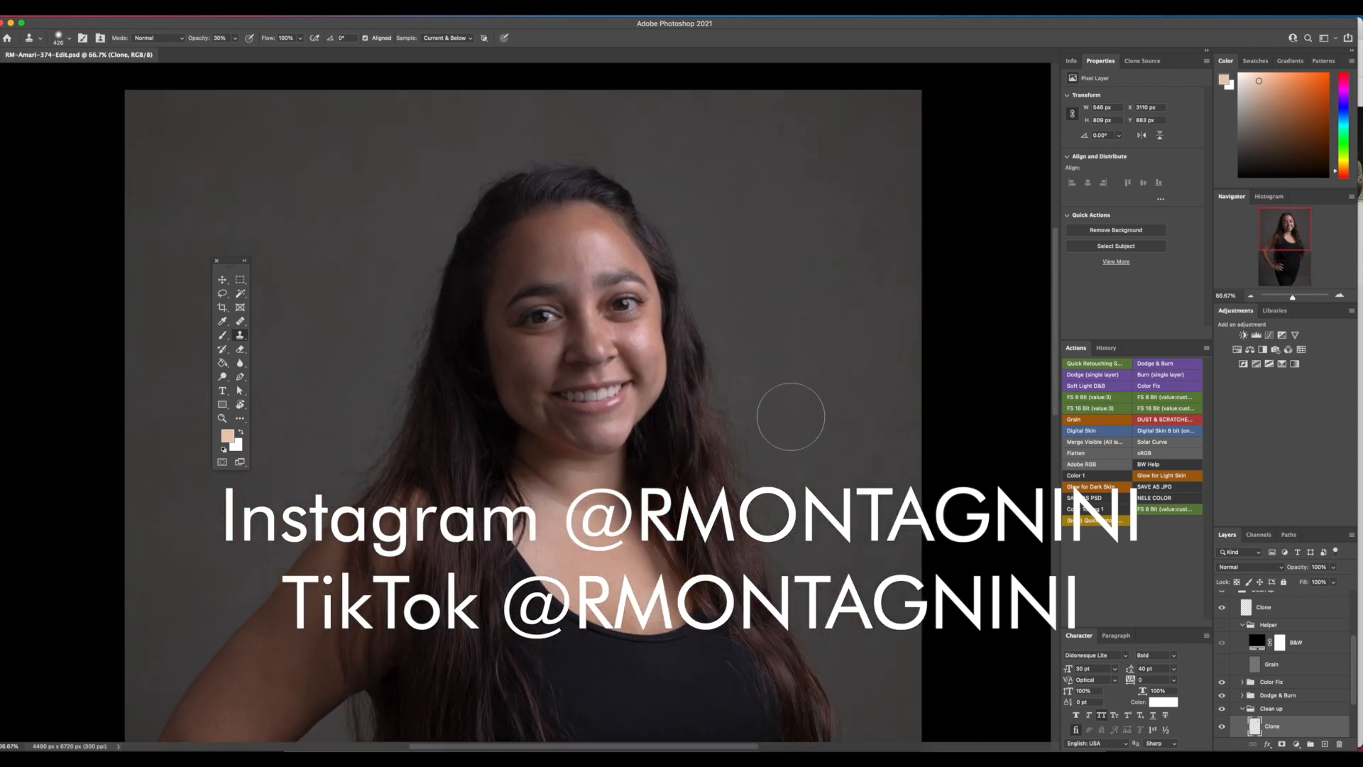
mouse_move(791, 411)
mouse_down()
mouse_move(695, 401)
mouse_move(799, 411)
mouse_move(714, 406)
mouse_move(771, 415)
mouse_up()
alt+click(776, 412)
mouse_move(763, 456)
mouse_down()
mouse_move(774, 478)
mouse_move(745, 433)
mouse_move(728, 346)
mouse_move(730, 398)
mouse_move(746, 397)
mouse_move(721, 386)
mouse_move(724, 359)
mouse_move(750, 458)
mouse_up()
mouse_move(751, 448)
mouse_down()
mouse_move(784, 546)
mouse_move(747, 448)
mouse_up()
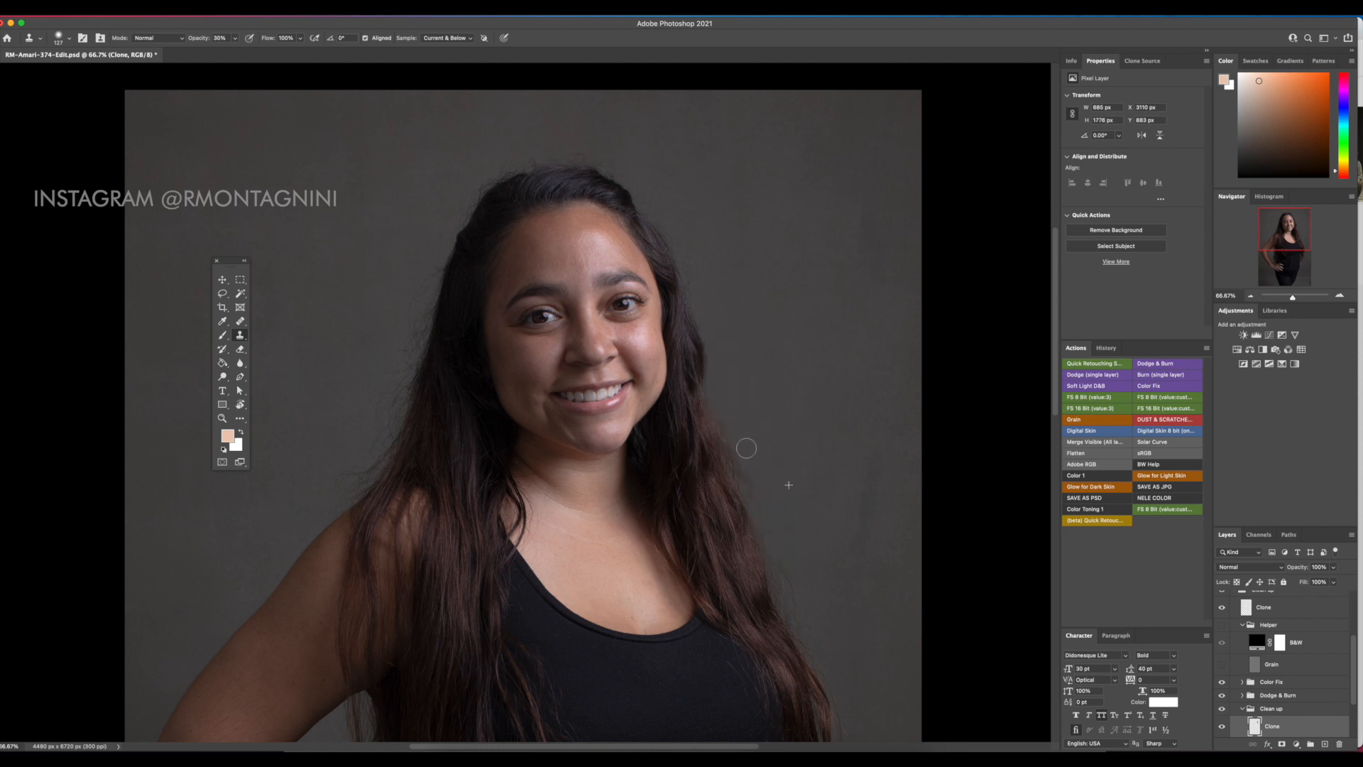
Check the Clone Stamp's brush settings and enlarge the brush
right_click(781, 484)
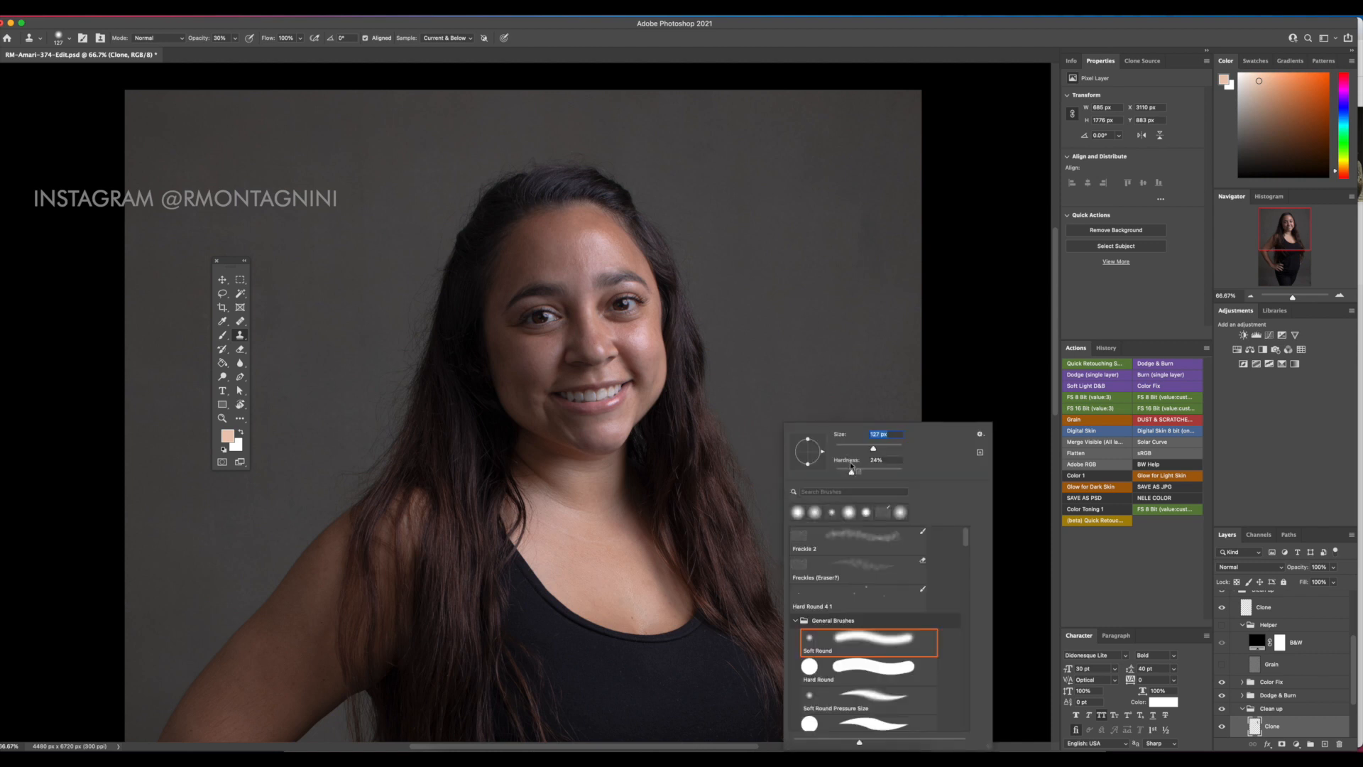
right_click(805, 413)
right_click(774, 439)
right_click(792, 352)
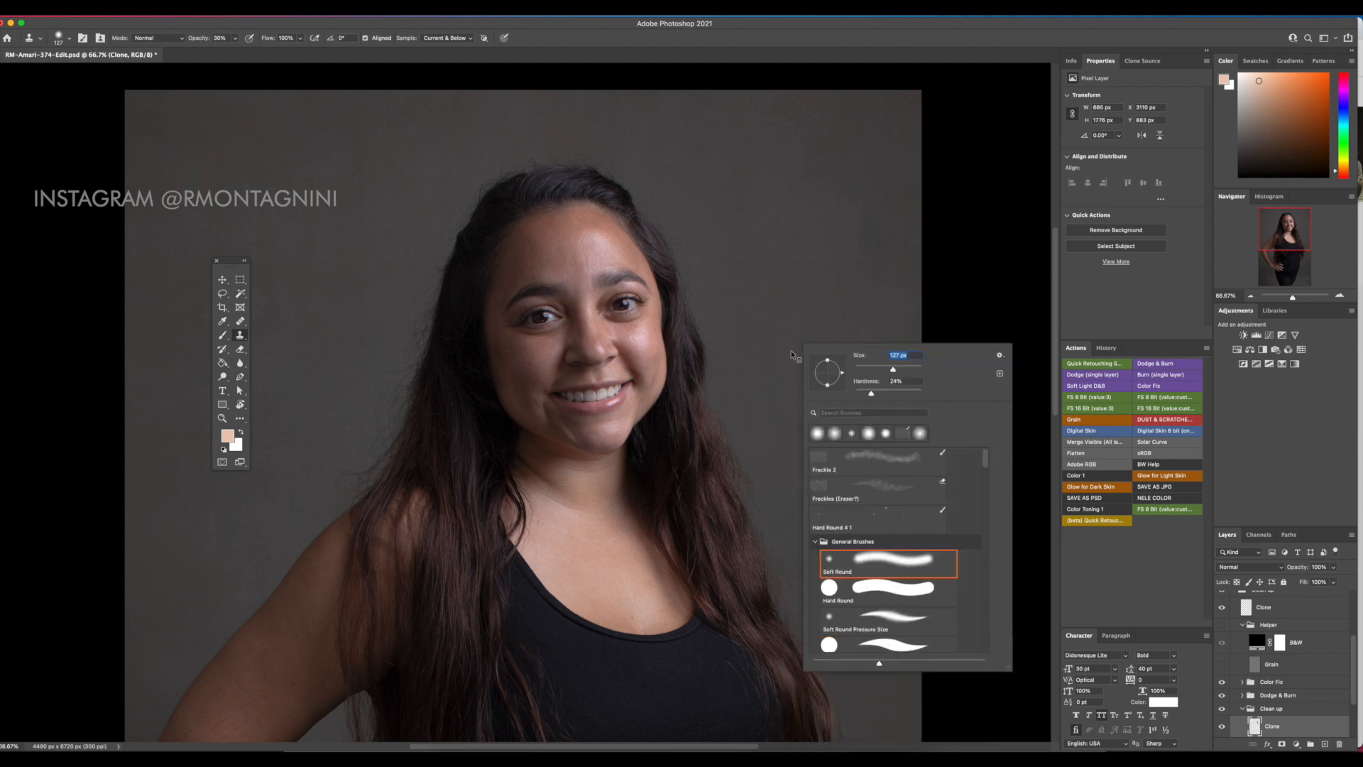
drag(749, 346, 764, 348)
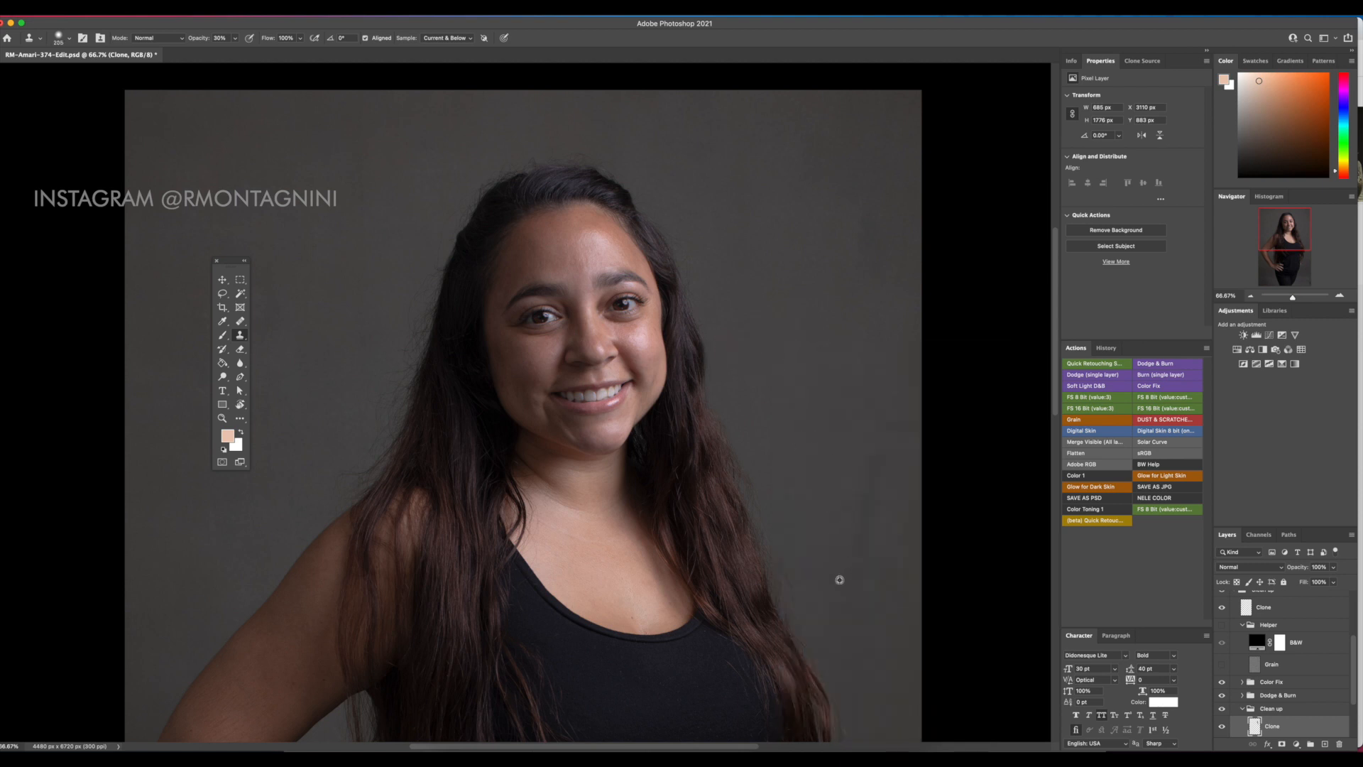
Clone backdrop over the flyaway hairs from the ends of the long hair up to the cheek beside the open backdrop
alt+click(844, 611)
mouse_move(817, 625)
mouse_down()
mouse_move(800, 591)
mouse_move(811, 624)
mouse_up()
mouse_move(789, 573)
mouse_down()
mouse_move(813, 624)
mouse_move(782, 539)
mouse_move(805, 558)
mouse_move(769, 522)
mouse_up()
alt+click(785, 498)
mouse_move(760, 497)
mouse_down()
mouse_move(741, 452)
mouse_move(759, 493)
mouse_up()
alt+click(767, 472)
drag(742, 457, 747, 476)
alt+click(741, 457)
click(727, 412)
mouse_move(739, 460)
mouse_down()
mouse_move(785, 589)
mouse_move(855, 702)
mouse_move(790, 588)
mouse_move(743, 439)
mouse_up()
Clone clean backdrop over the flyaway hairs beside the forehead and across the crown of the head
drag(702, 364, 758, 574)
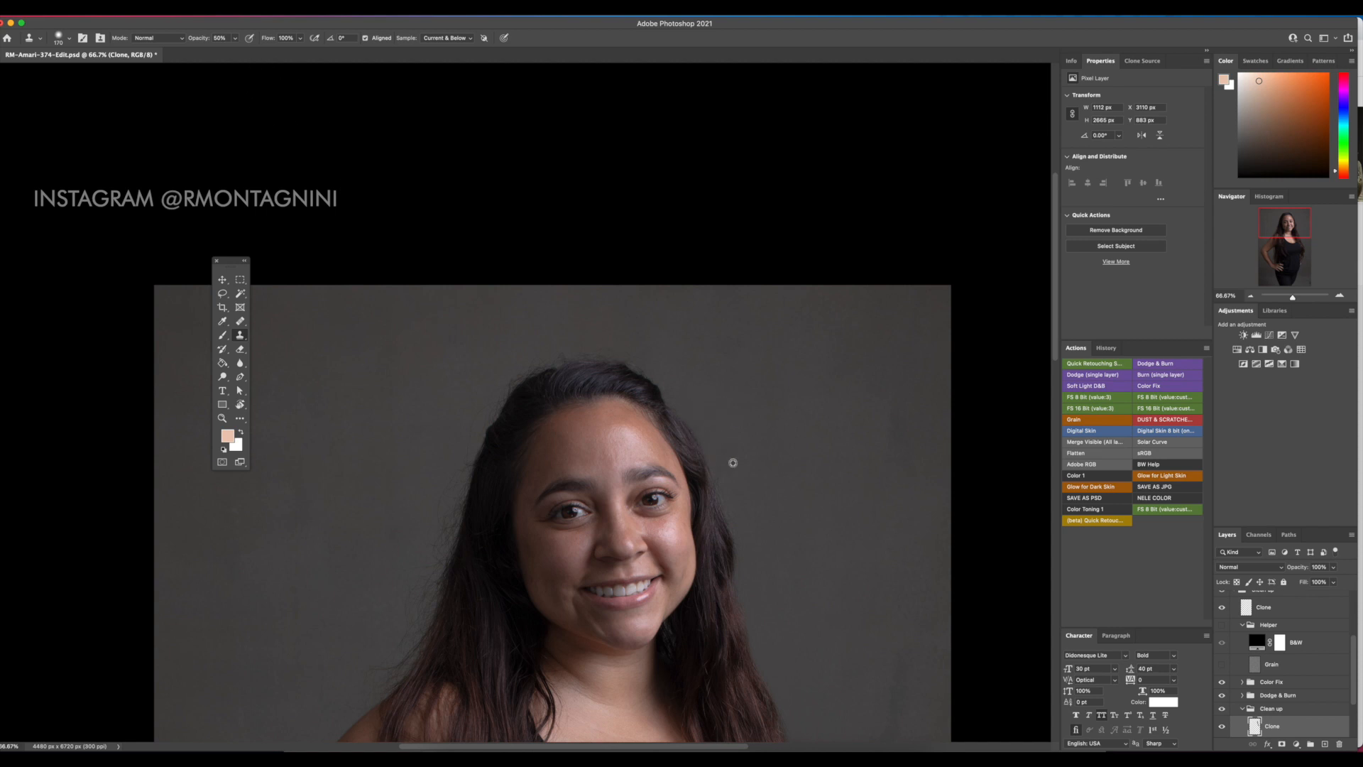
mouse_move(724, 428)
mouse_down()
mouse_move(700, 406)
mouse_move(746, 507)
mouse_move(688, 368)
mouse_up()
alt+click(462, 380)
mouse_move(487, 381)
mouse_down()
mouse_move(502, 368)
mouse_move(485, 404)
mouse_move(521, 352)
mouse_move(504, 362)
mouse_move(573, 337)
mouse_move(642, 356)
mouse_move(619, 343)
mouse_move(511, 353)
mouse_move(463, 420)
mouse_move(482, 363)
mouse_move(521, 377)
mouse_move(594, 356)
mouse_move(671, 363)
mouse_up()
Clone backdrop over the stray hairs down the bent-arm side of the hair, from the crown to the shoulder
alt+click(480, 367)
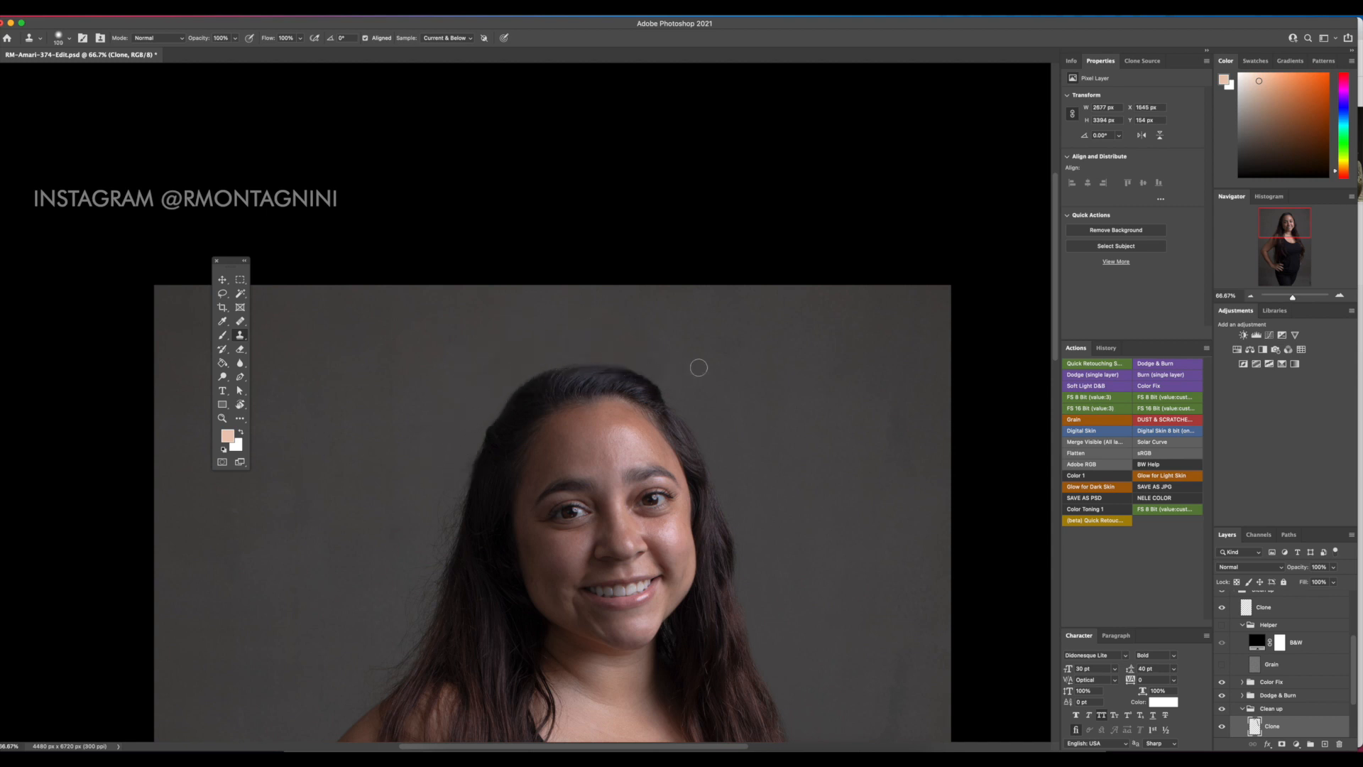
mouse_move(485, 369)
mouse_down()
mouse_move(497, 367)
mouse_move(486, 380)
mouse_up()
mouse_move(454, 472)
mouse_down()
mouse_move(433, 545)
mouse_move(444, 521)
mouse_move(448, 487)
mouse_move(420, 551)
mouse_up()
mouse_move(386, 622)
mouse_down()
mouse_move(401, 560)
mouse_move(405, 622)
mouse_move(428, 554)
mouse_move(416, 604)
mouse_move(452, 479)
mouse_move(517, 335)
mouse_up()
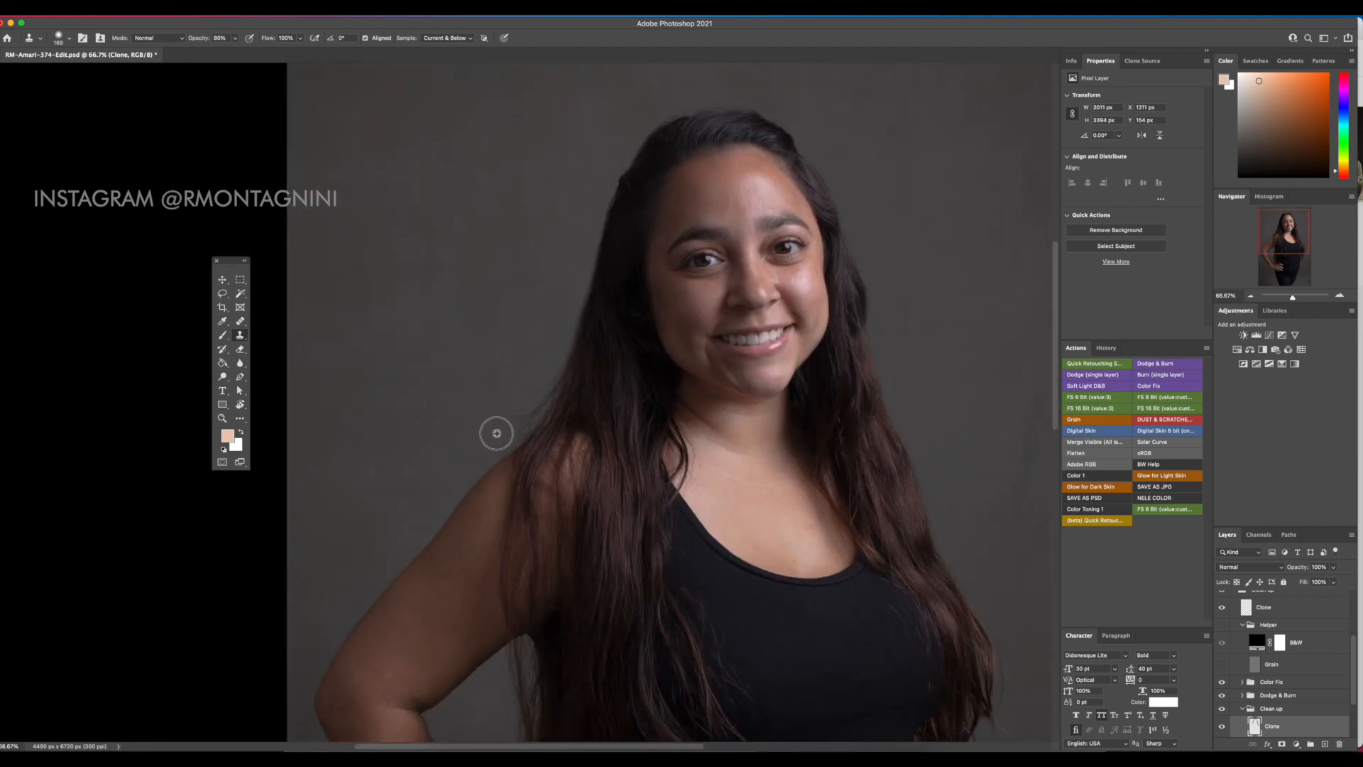
alt+click(456, 431)
mouse_move(481, 447)
mouse_down()
mouse_move(548, 362)
mouse_move(501, 428)
mouse_move(543, 381)
mouse_move(590, 177)
mouse_move(573, 230)
mouse_up()
drag(483, 453, 505, 417)
click(582, 450)
Clone backdrop over the stray hairs in the gap between the bent arm and the torso
drag(572, 515, 524, 338)
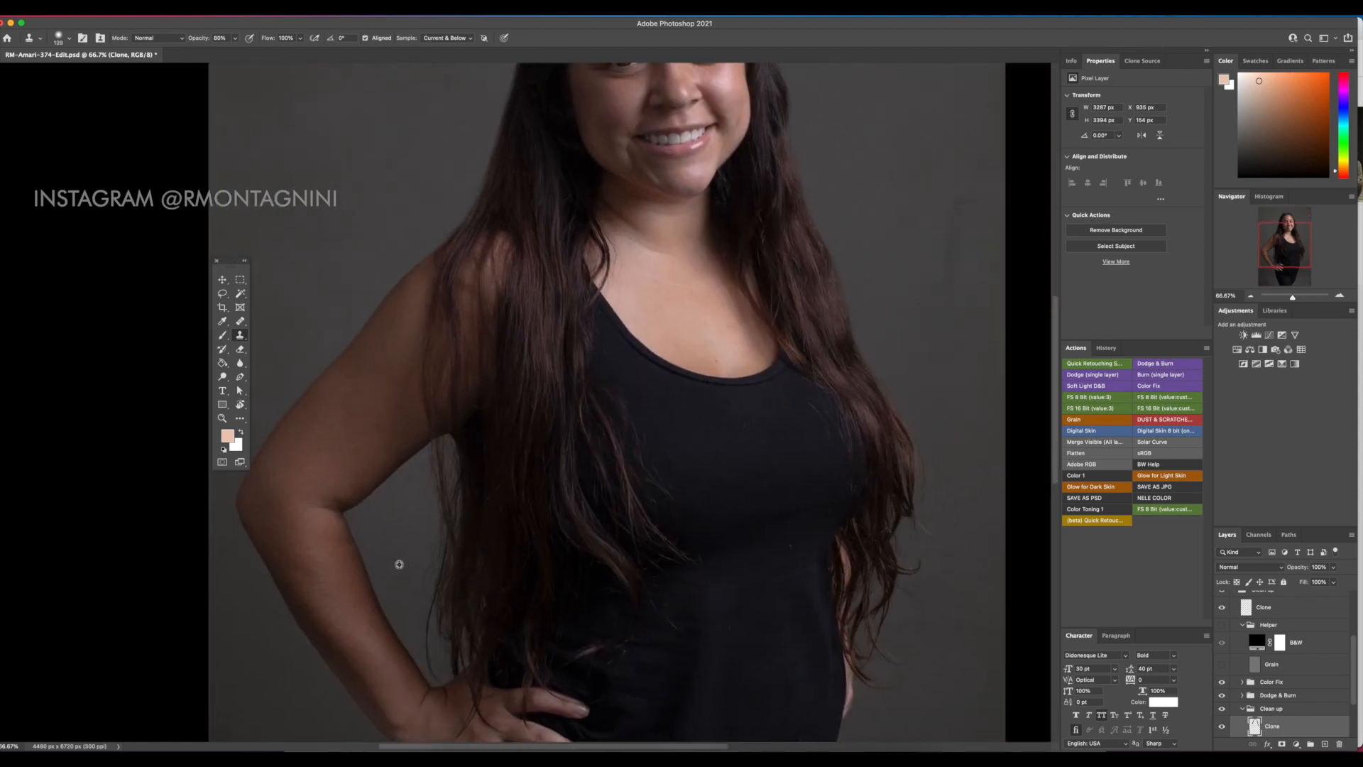
alt+click(394, 558)
mouse_move(411, 534)
mouse_down()
mouse_move(428, 519)
mouse_move(420, 479)
mouse_up()
alt+click(412, 521)
alt+click(412, 516)
Toggle the Clone layer's visibility to compare the portrait with and without the cloning
drag(637, 342, 631, 433)
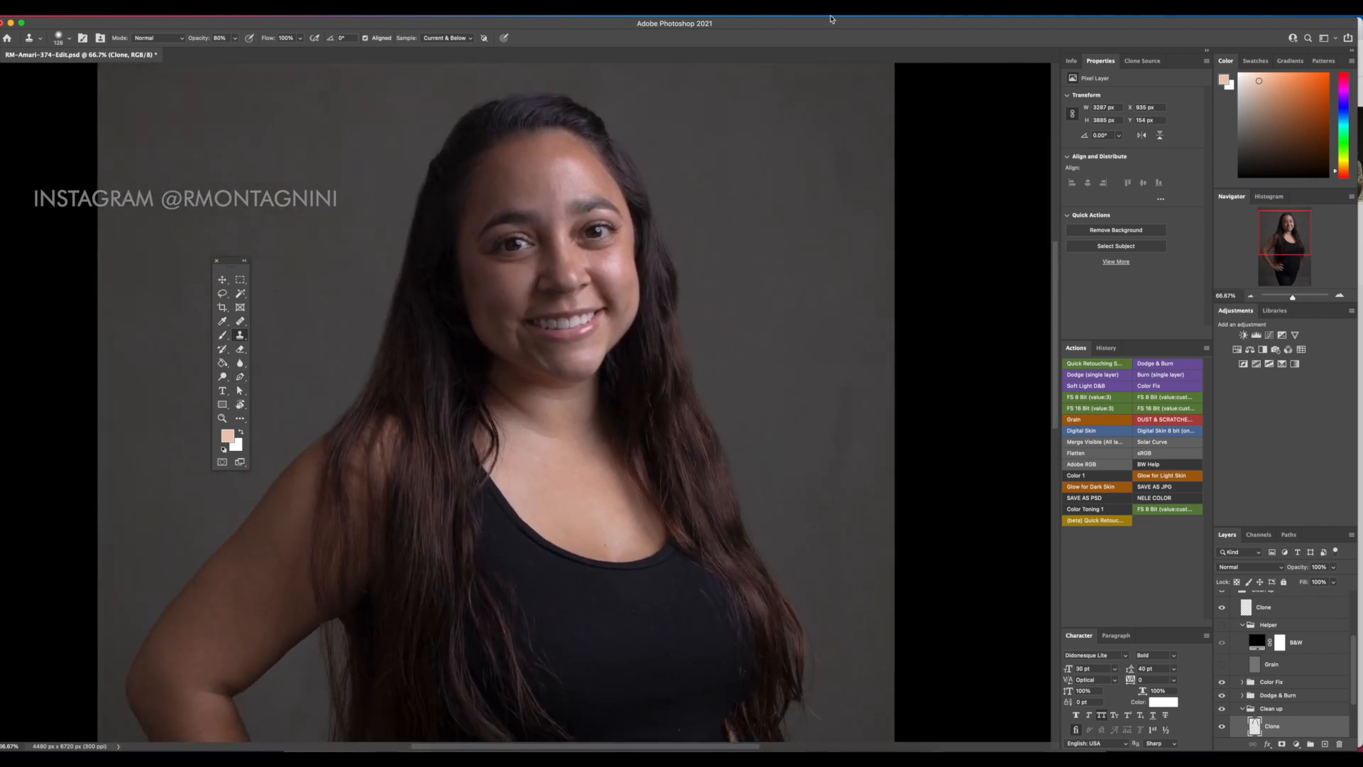
key(super+minus)
mouse_move(691, 367)
mouse_down()
mouse_move(706, 313)
mouse_move(706, 465)
mouse_move(678, 594)
mouse_up()
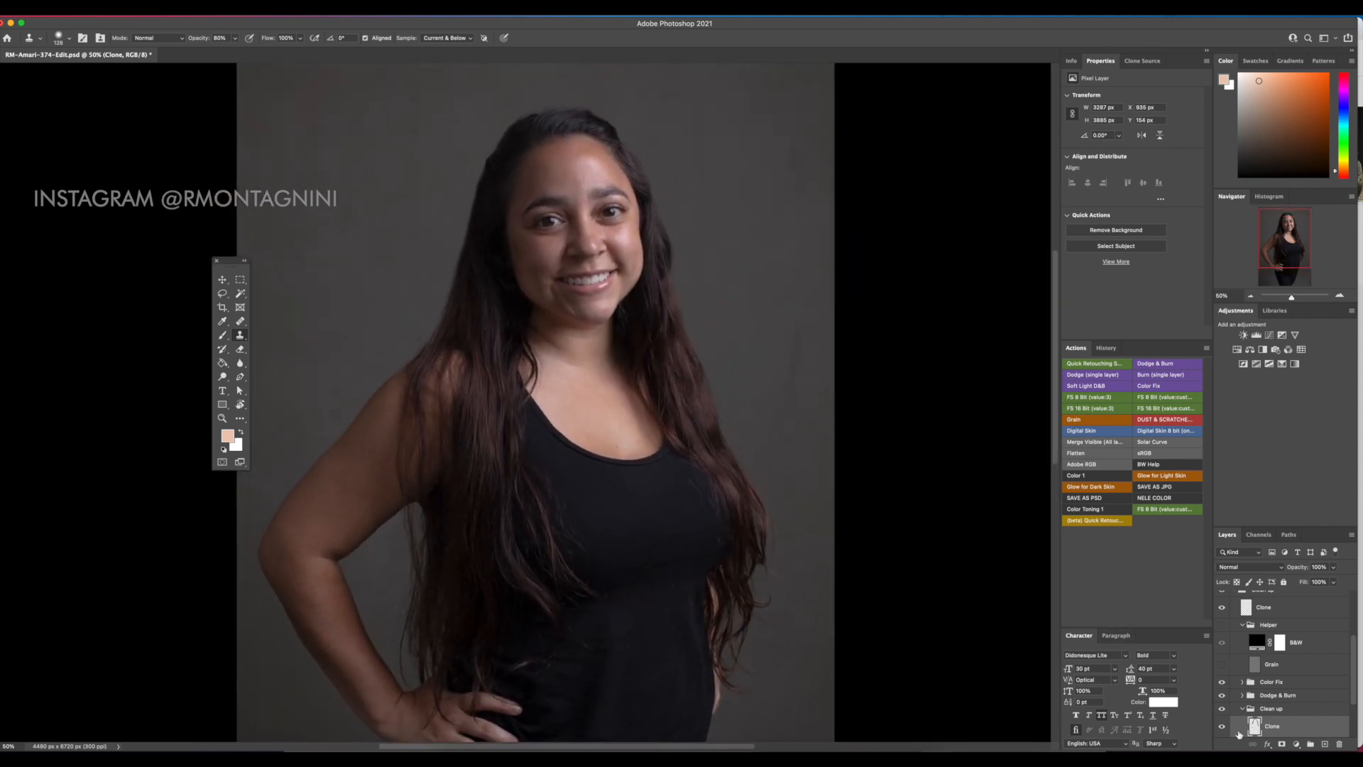
click(1223, 726)
click(1223, 726)
click(1222, 727)
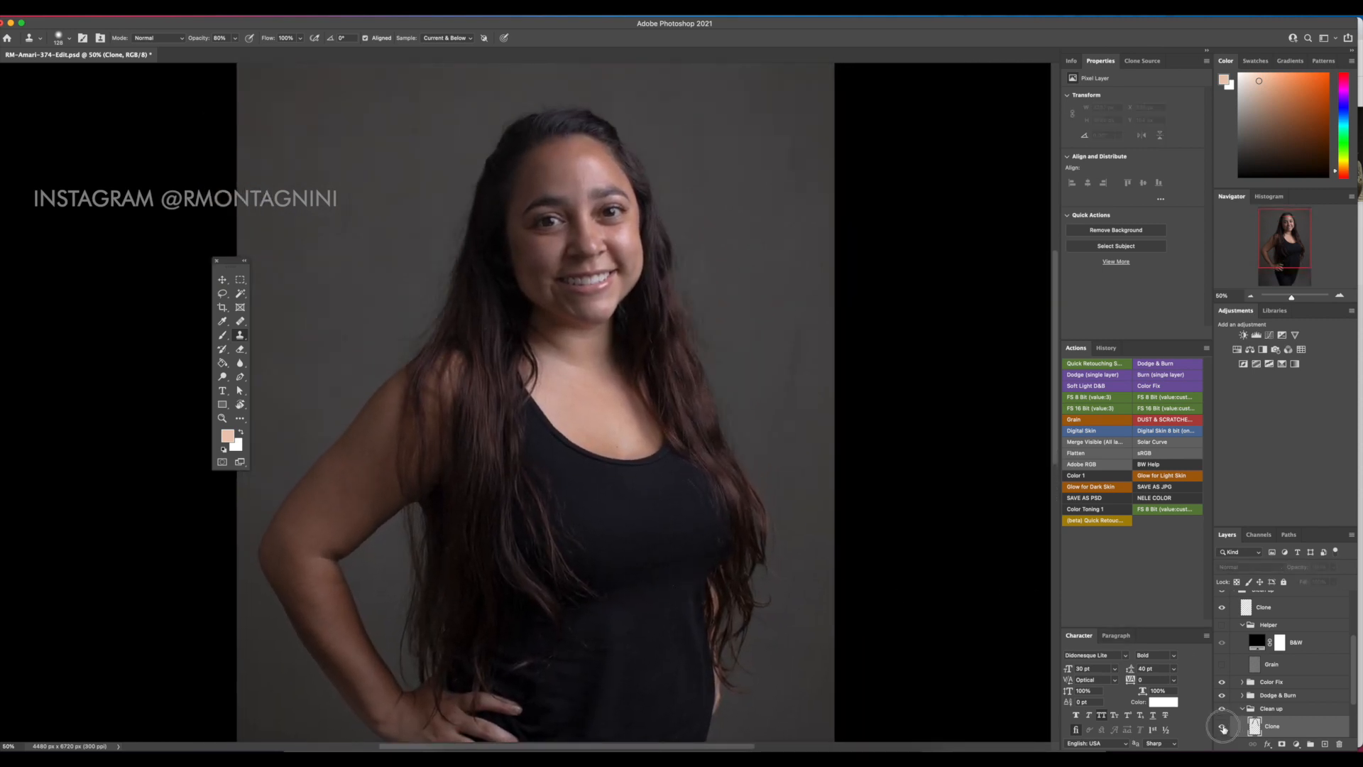
click(1223, 727)
drag(760, 362, 712, 309)
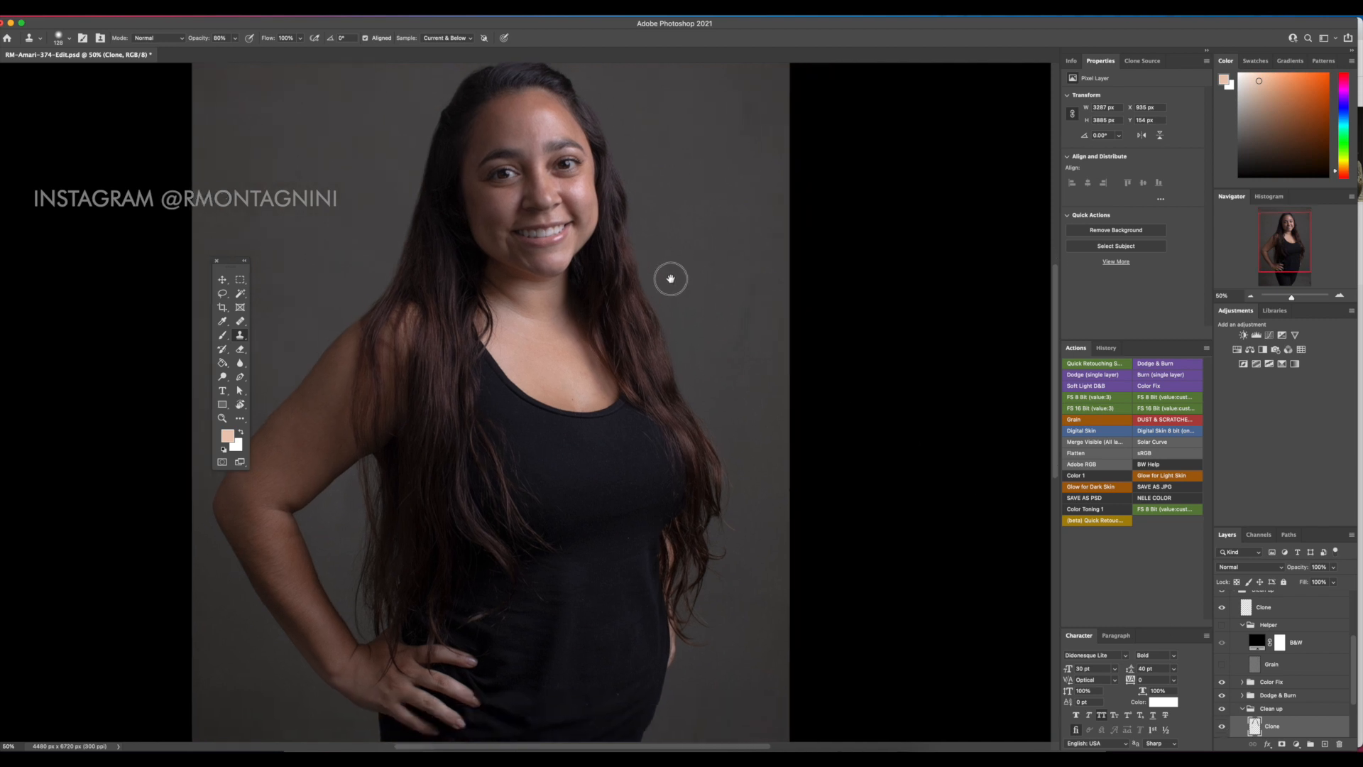
Run the Merge Visible action above the collapsed Clean up group and merge the result with that group and the Healing layer
click(1283, 710)
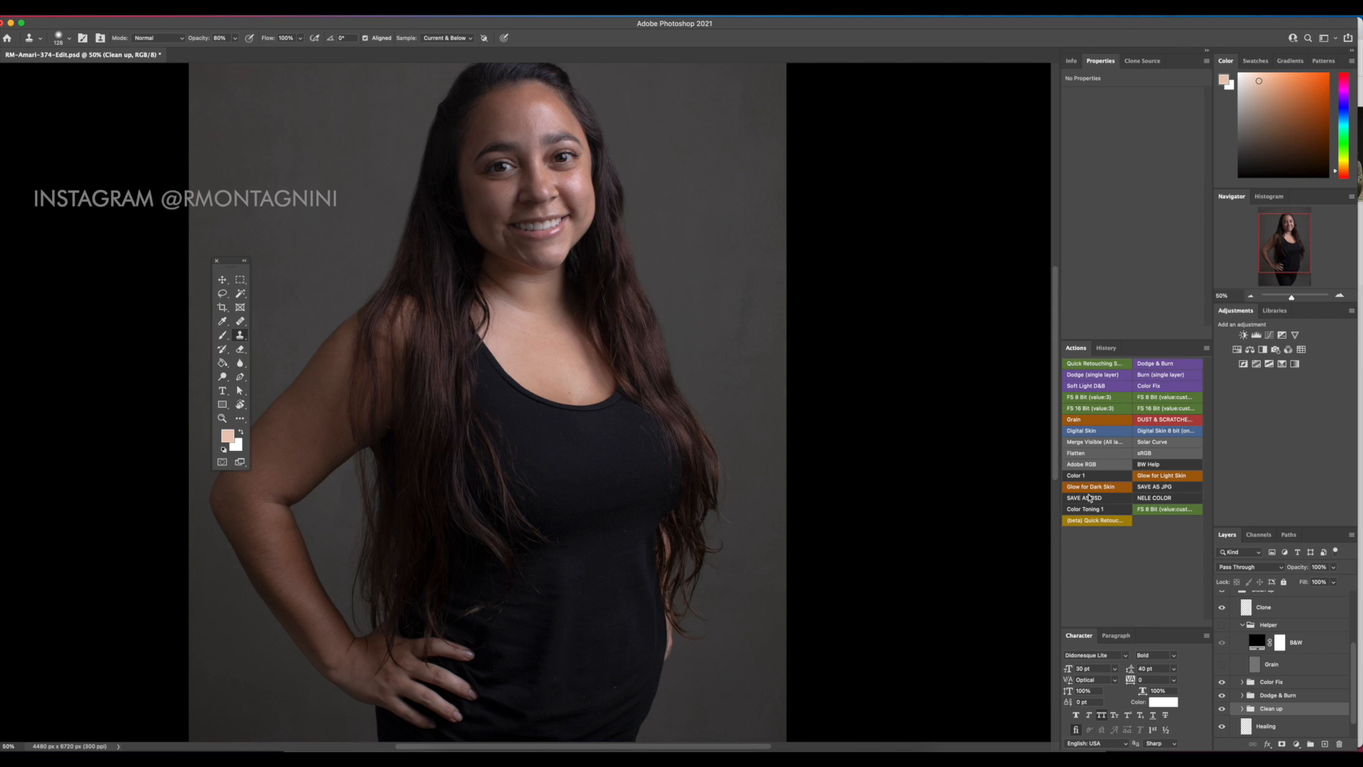
click(1097, 445)
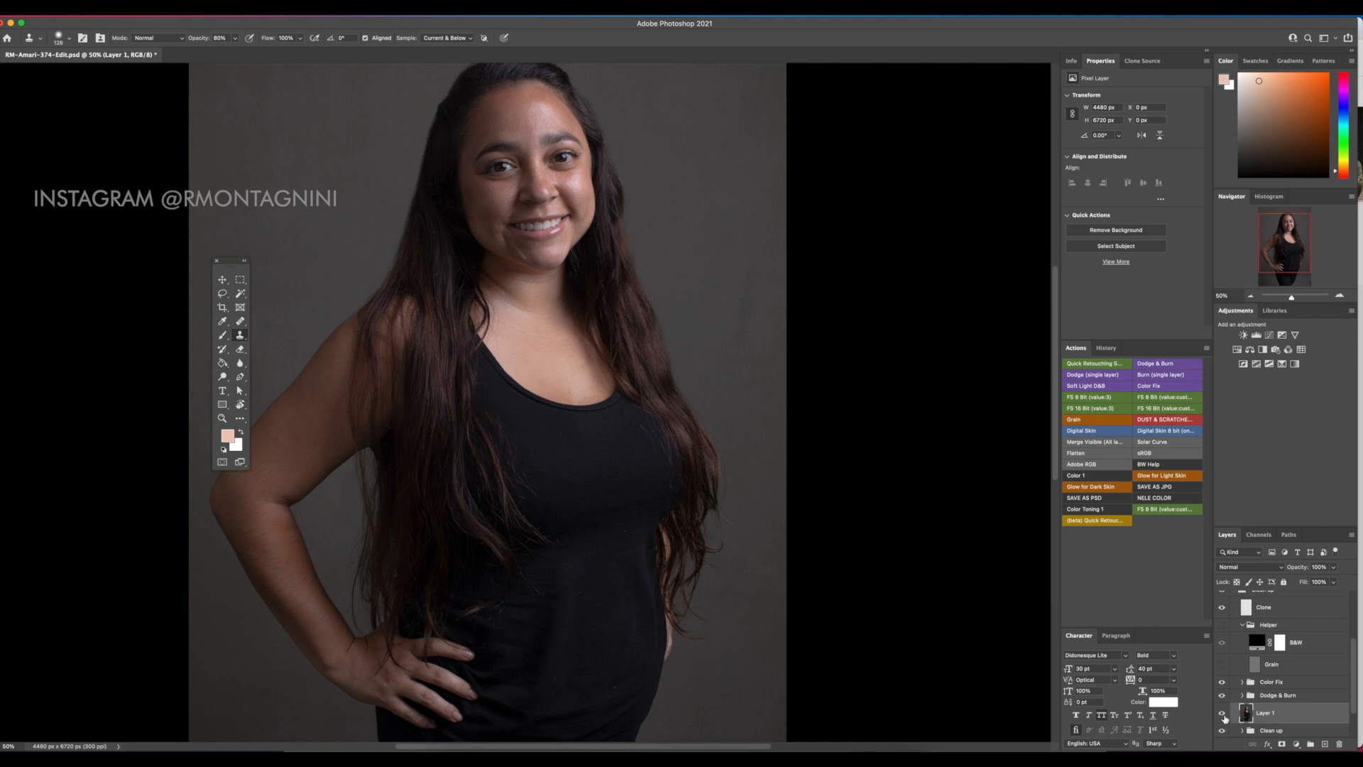
scroll(1347, 684, down, 3)
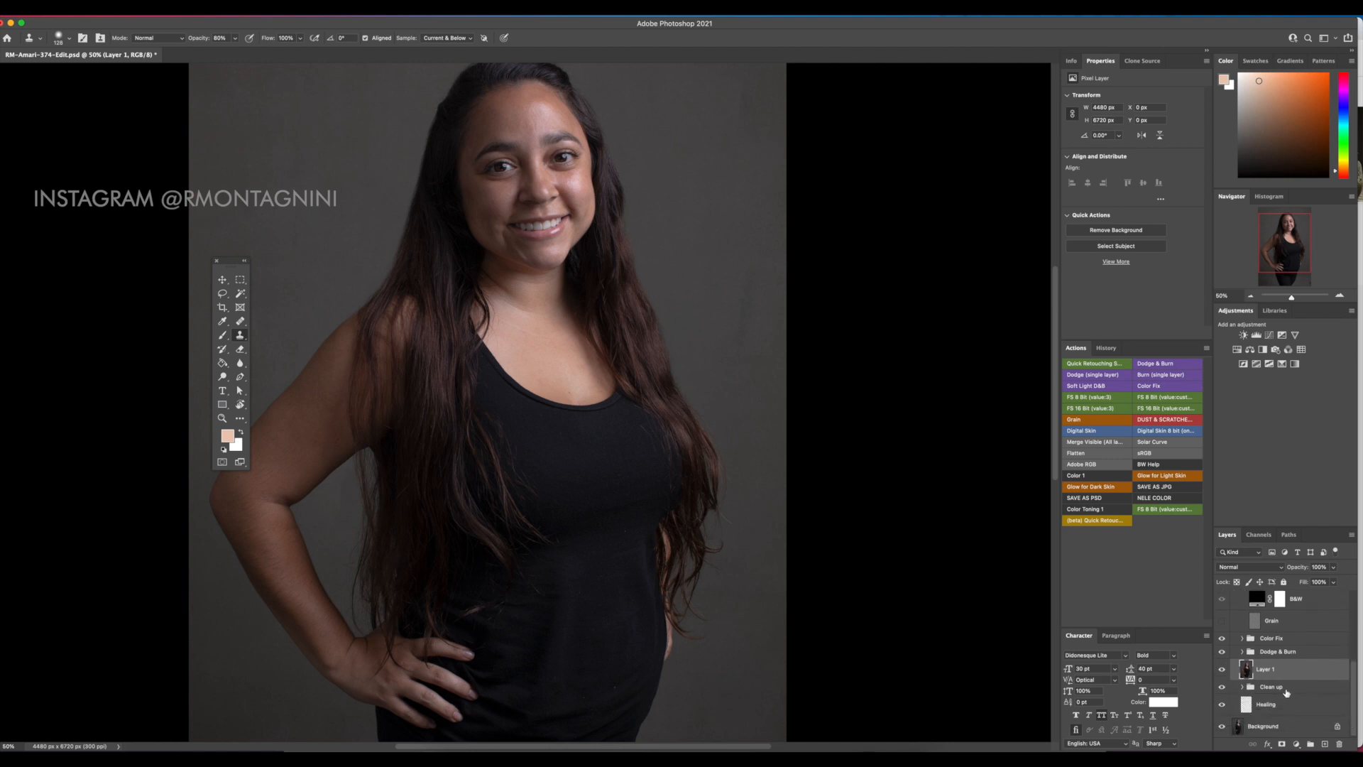
shift+click(1288, 708)
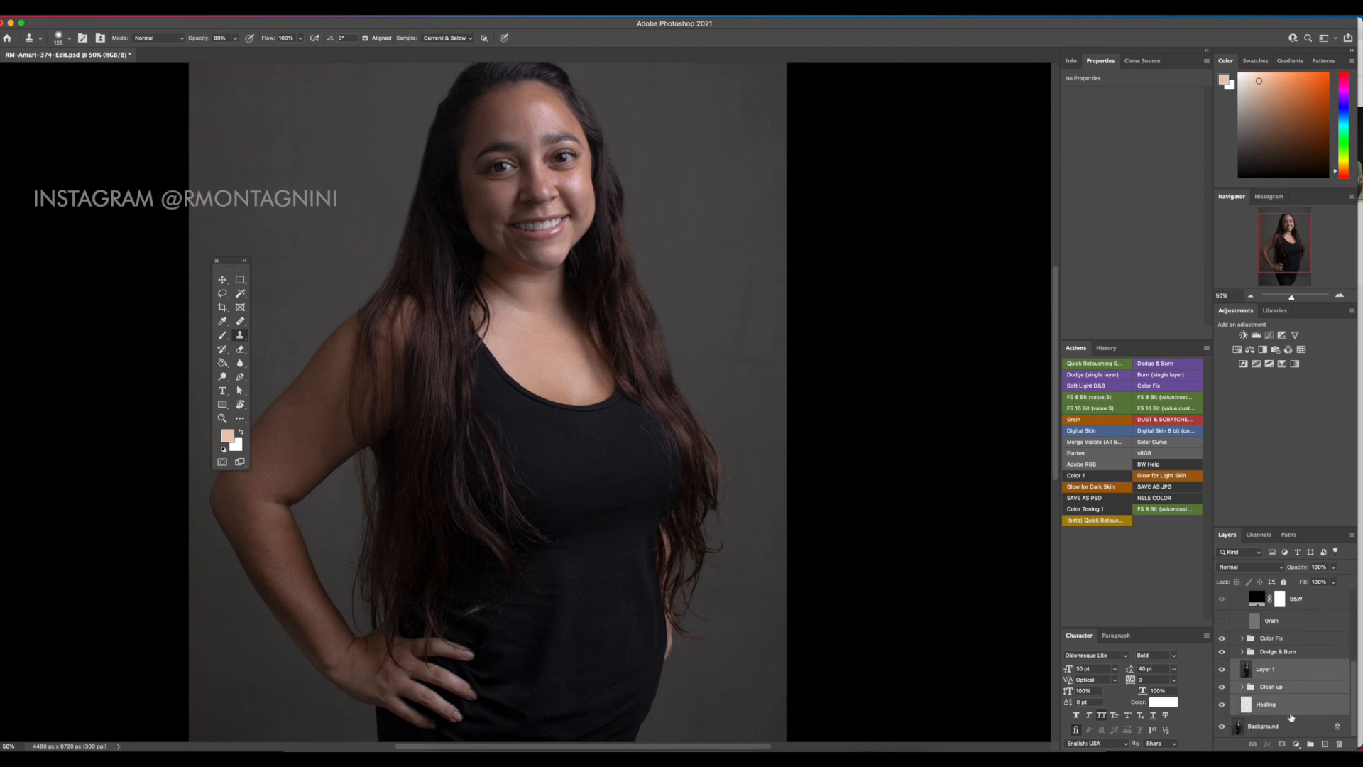
key(Delete)
key(Return)
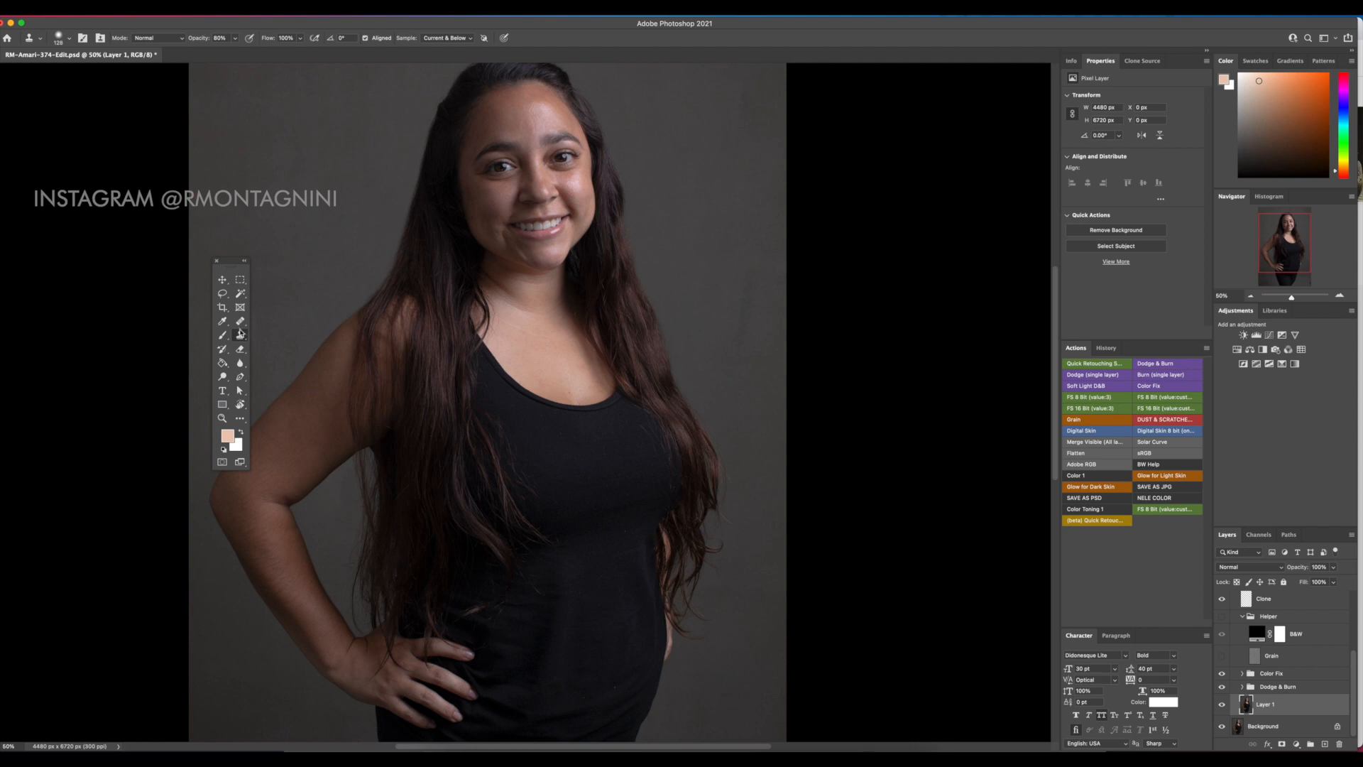
Switch to the Healing Brush tool and open the Liquify filter on the merged layer
click(240, 321)
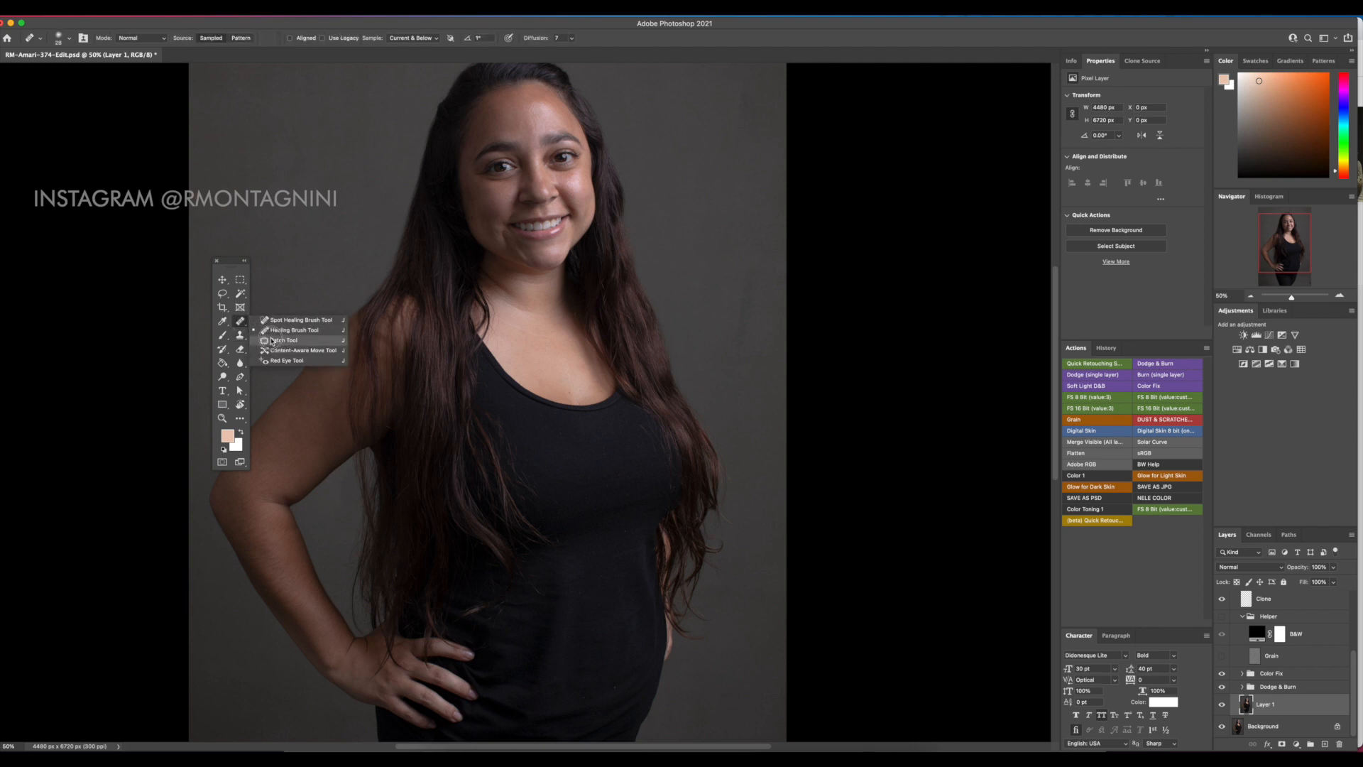
click(265, 332)
click(246, 15)
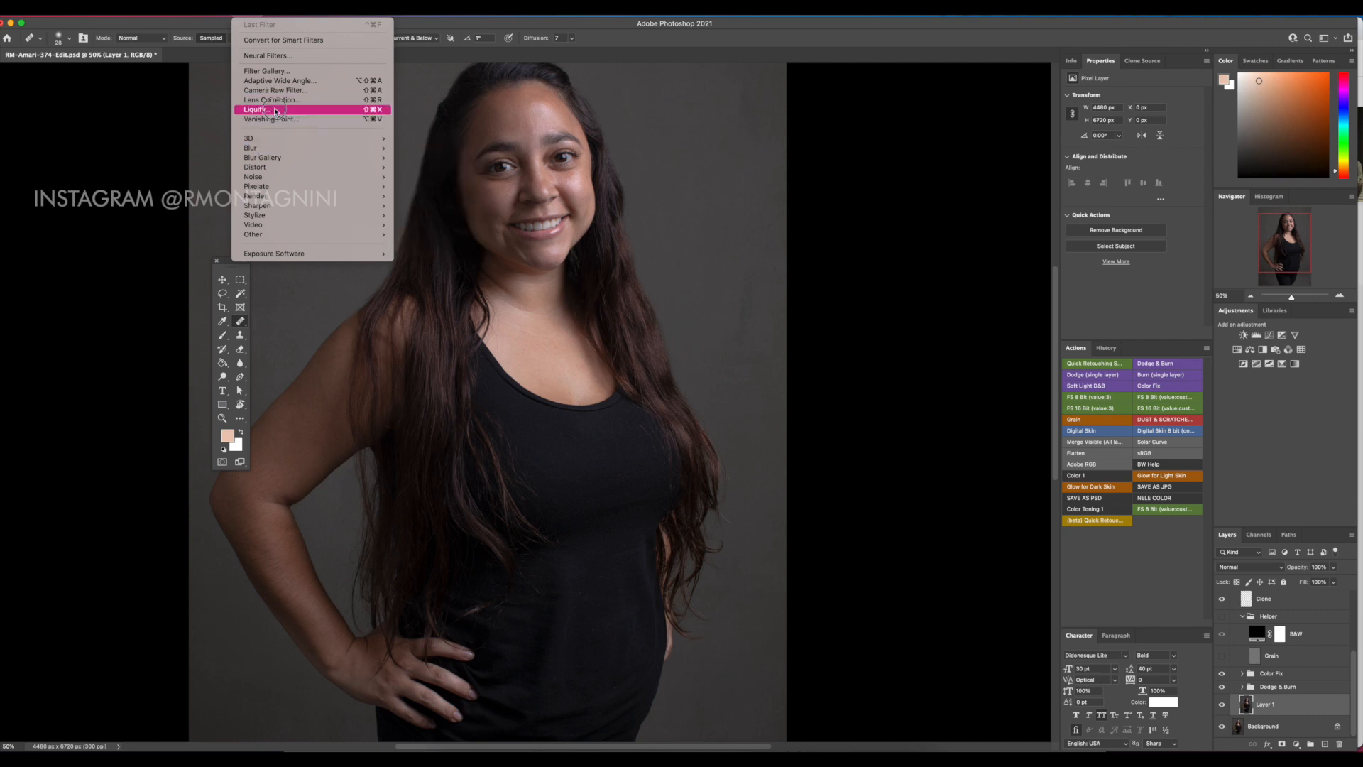
click(277, 109)
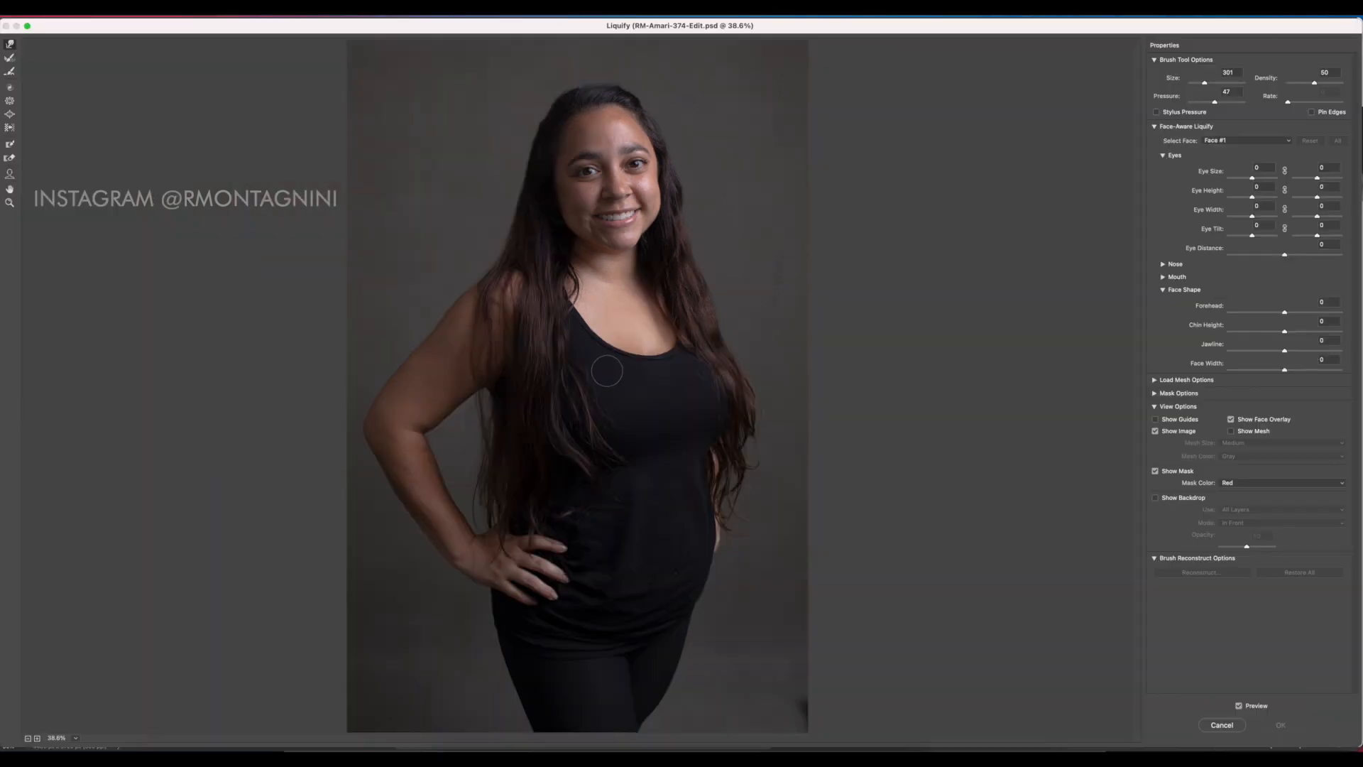
Push the hair outward on both sides and at the crown with Forward Warp to add volume
mouse_move(695, 302)
mouse_down()
mouse_move(729, 288)
mouse_move(721, 315)
mouse_move(687, 235)
mouse_up()
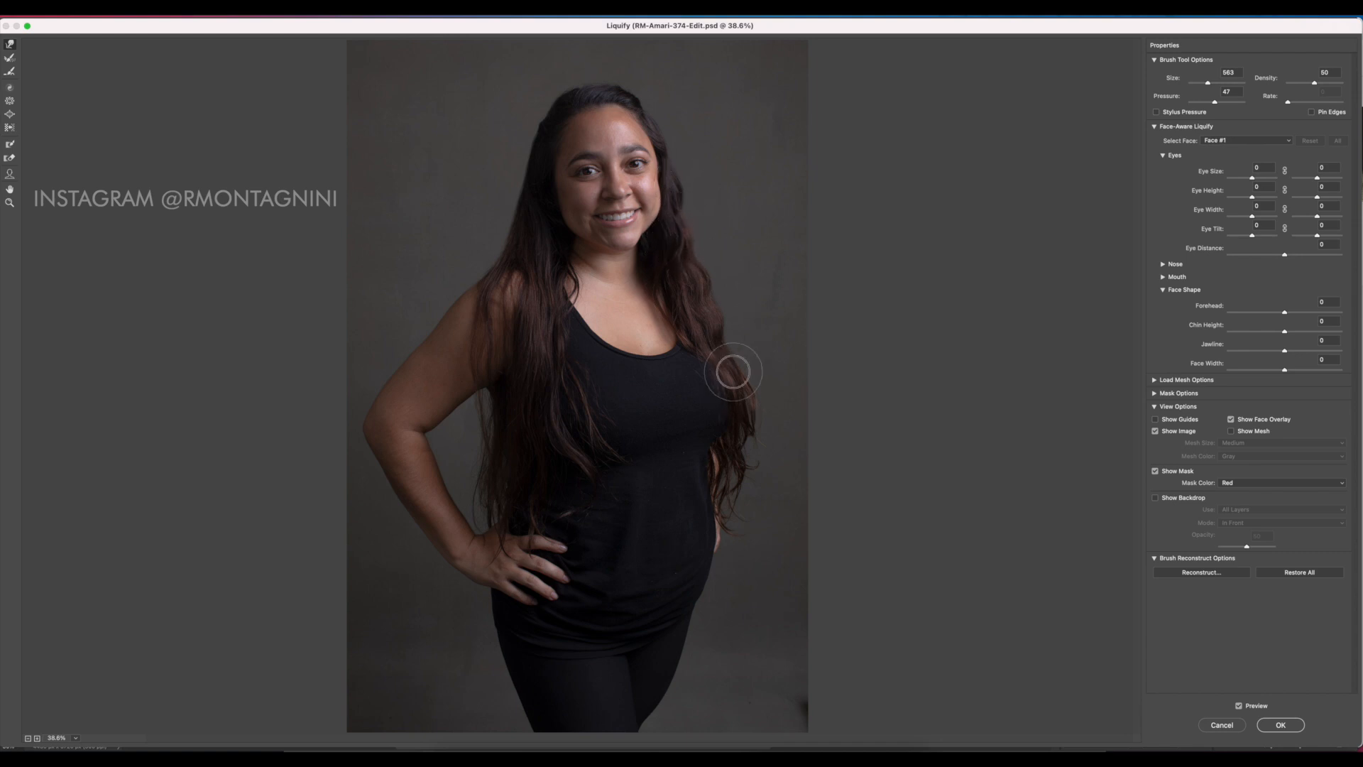
drag(732, 373, 743, 360)
mouse_move(503, 234)
mouse_down()
mouse_move(522, 234)
mouse_move(494, 231)
mouse_up()
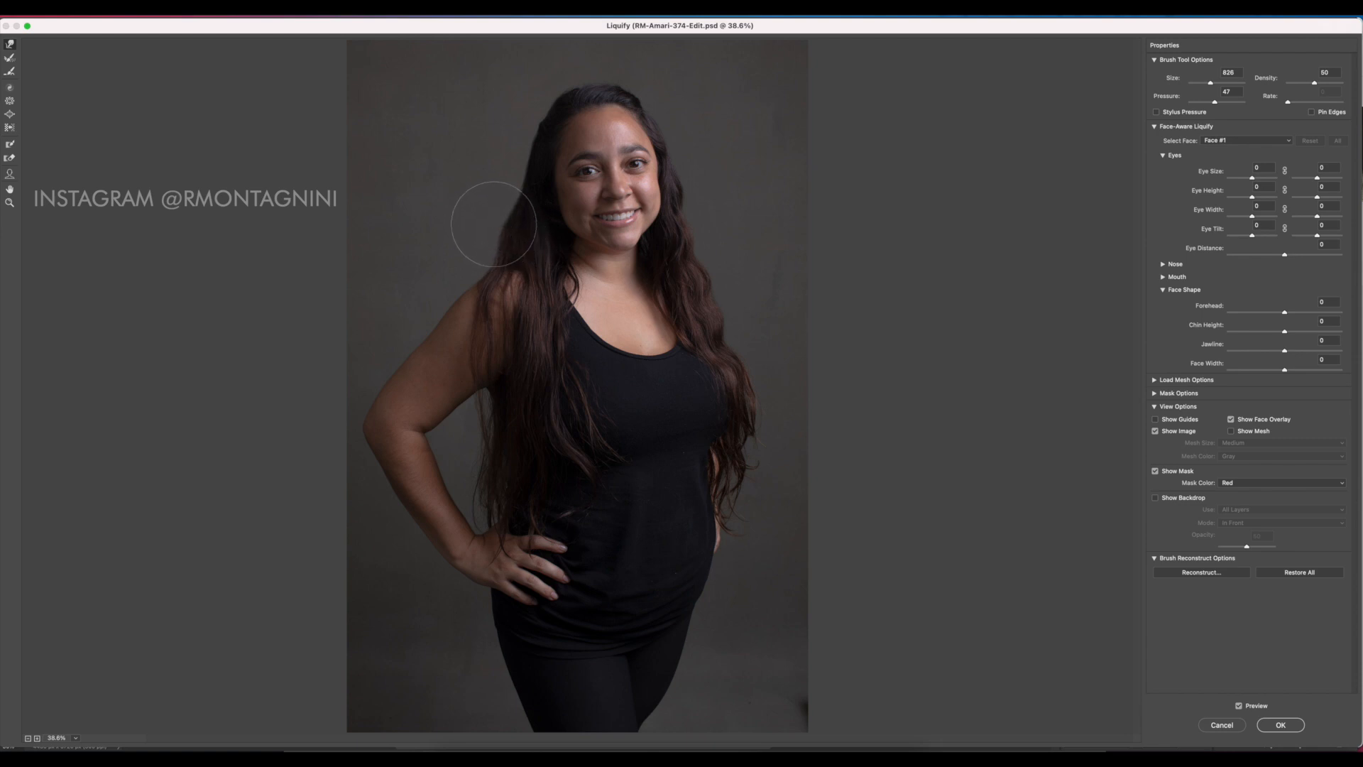
mouse_move(520, 183)
mouse_down()
mouse_move(495, 183)
mouse_move(517, 182)
mouse_up()
drag(571, 391, 602, 390)
drag(558, 183, 546, 183)
mouse_move(638, 97)
mouse_down()
mouse_move(640, 81)
mouse_move(611, 72)
mouse_move(569, 79)
mouse_move(597, 70)
mouse_up()
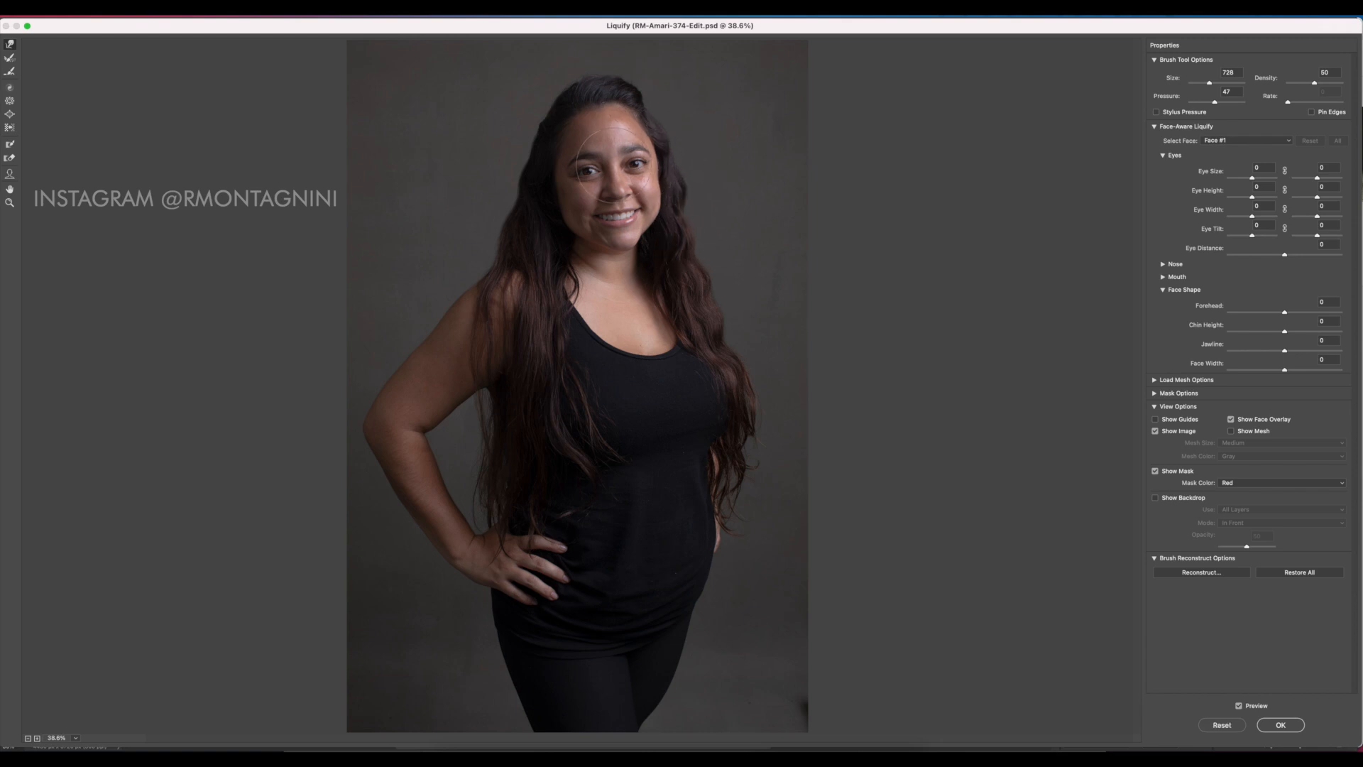
mouse_move(619, 164)
mouse_down()
mouse_move(633, 152)
mouse_move(621, 173)
mouse_move(620, 381)
mouse_move(630, 201)
mouse_up()
drag(694, 198, 704, 198)
drag(512, 233, 489, 231)
Reshape the inner edge of the bent arm around the elbow with a smaller Forward Warp brush
drag(481, 394, 486, 395)
drag(458, 444, 454, 444)
mouse_move(493, 402)
mouse_down()
mouse_move(441, 435)
mouse_move(416, 424)
mouse_move(484, 419)
mouse_move(477, 385)
mouse_move(482, 412)
mouse_move(461, 422)
mouse_up()
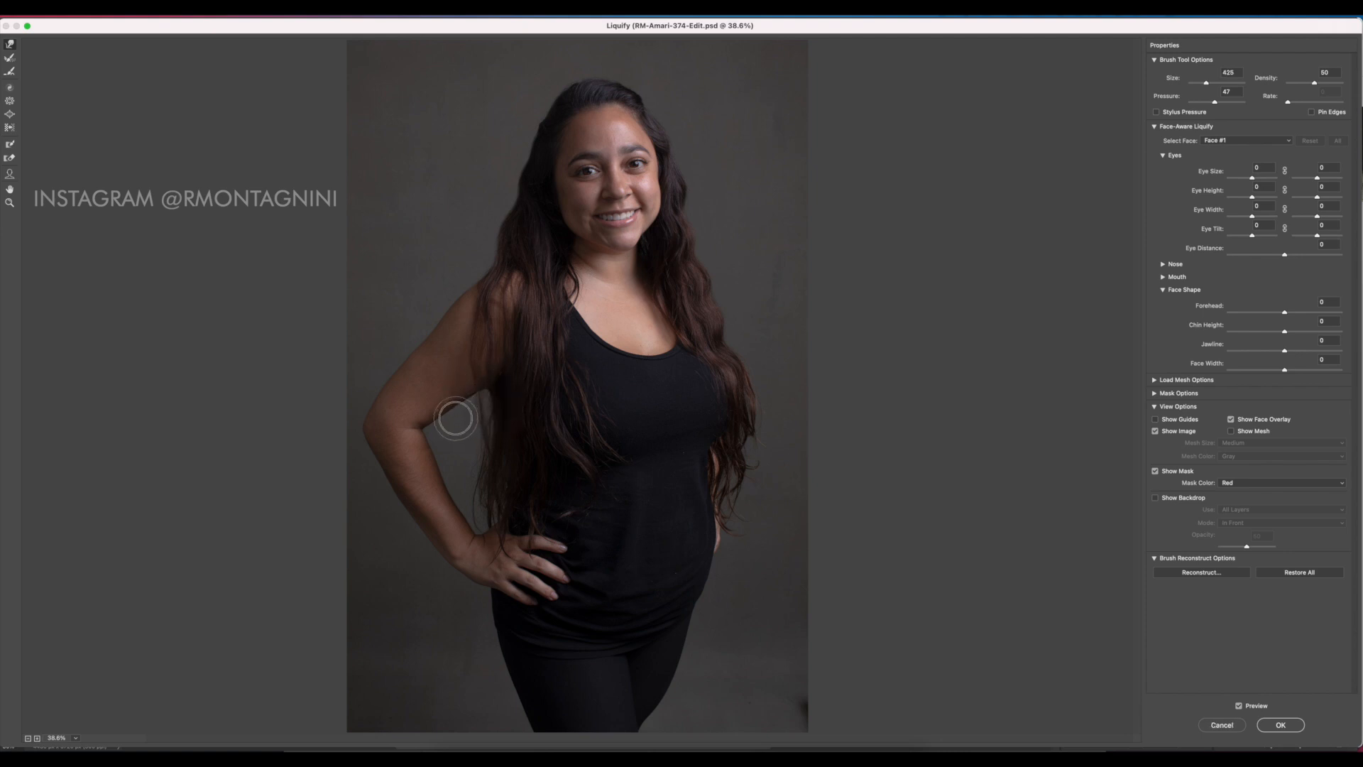
drag(469, 469, 471, 474)
Push the outer waist, hip and thigh inward with a large Forward Warp brush
mouse_move(716, 582)
mouse_down()
mouse_move(746, 589)
mouse_move(763, 557)
mouse_up()
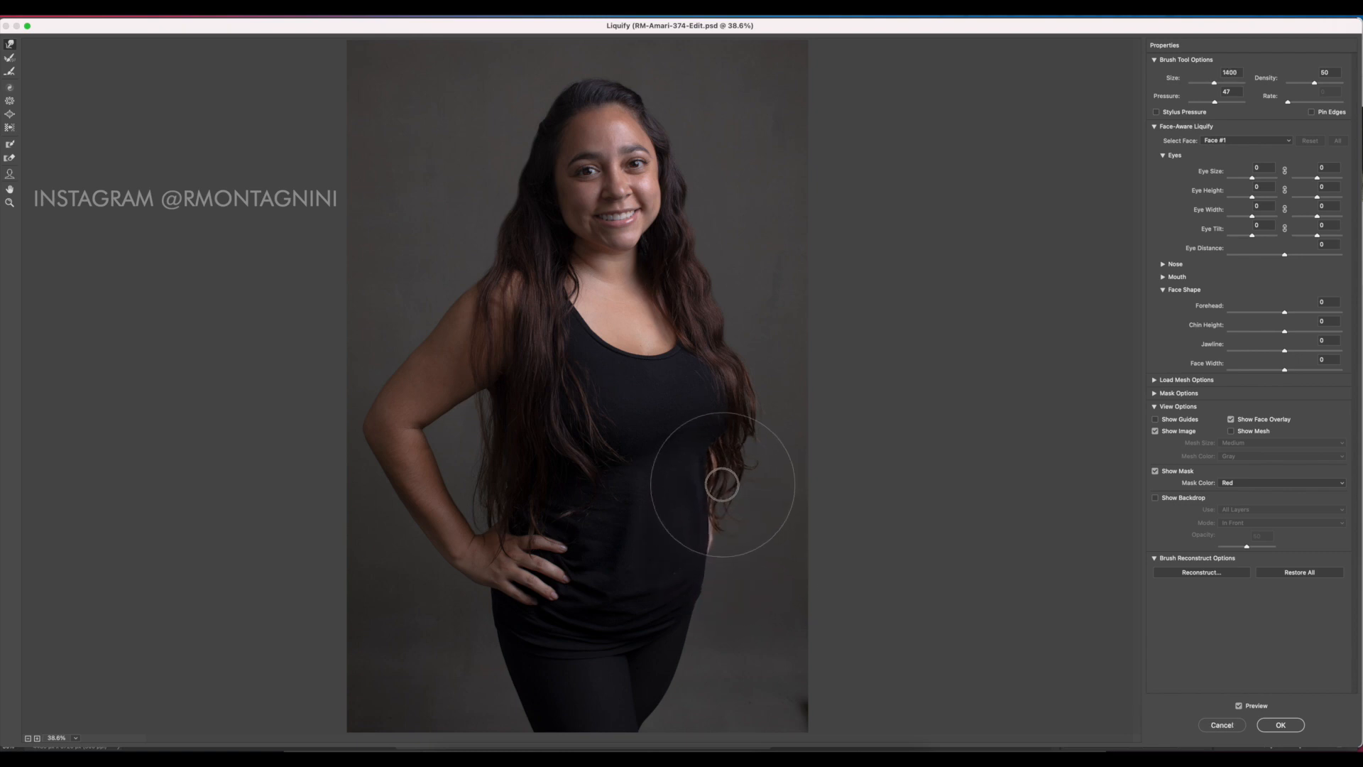
drag(721, 675, 690, 675)
key(f)
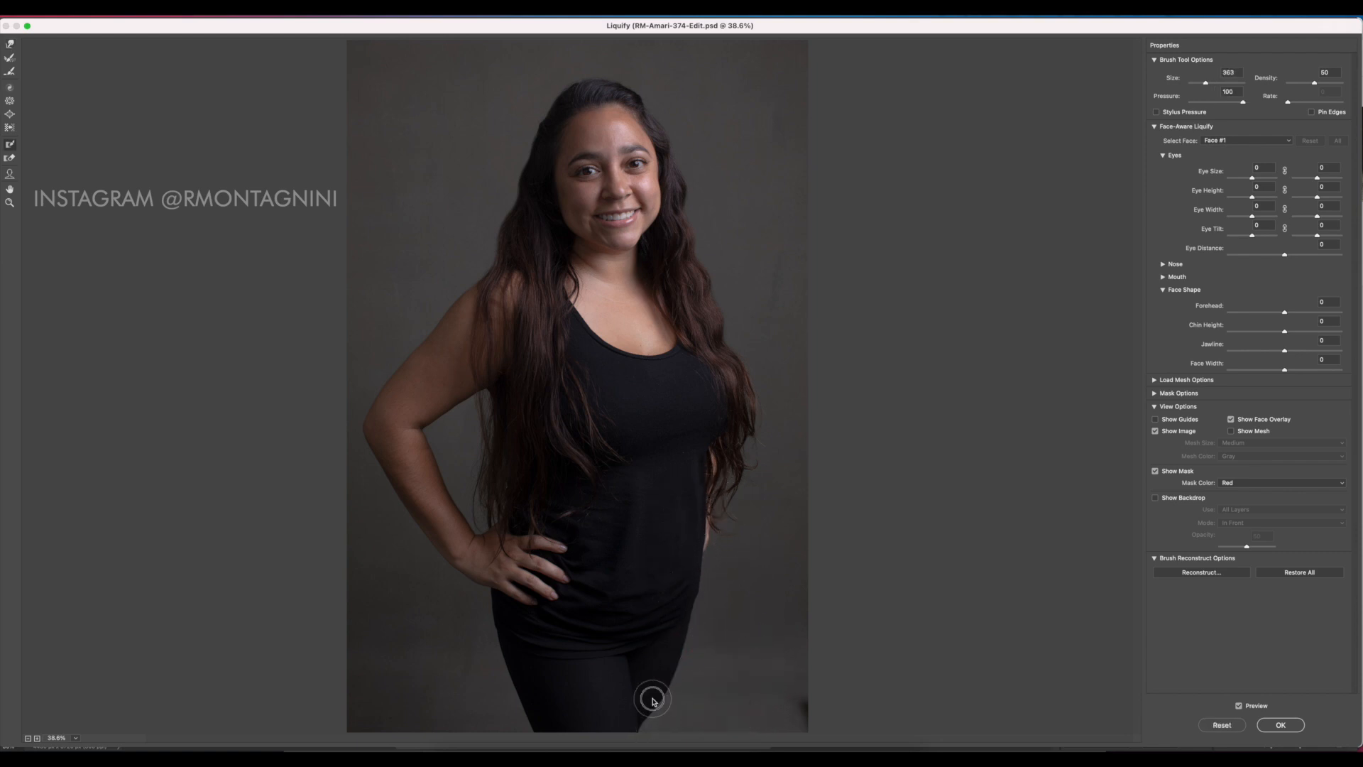
mouse_move(651, 700)
mouse_down()
mouse_move(700, 715)
mouse_move(656, 749)
mouse_move(643, 725)
mouse_up()
key(super+z)
key(alt+super+z)
Push the outer thigh's edge outward near the image border and refine the body contour beside the chest
drag(624, 700, 641, 699)
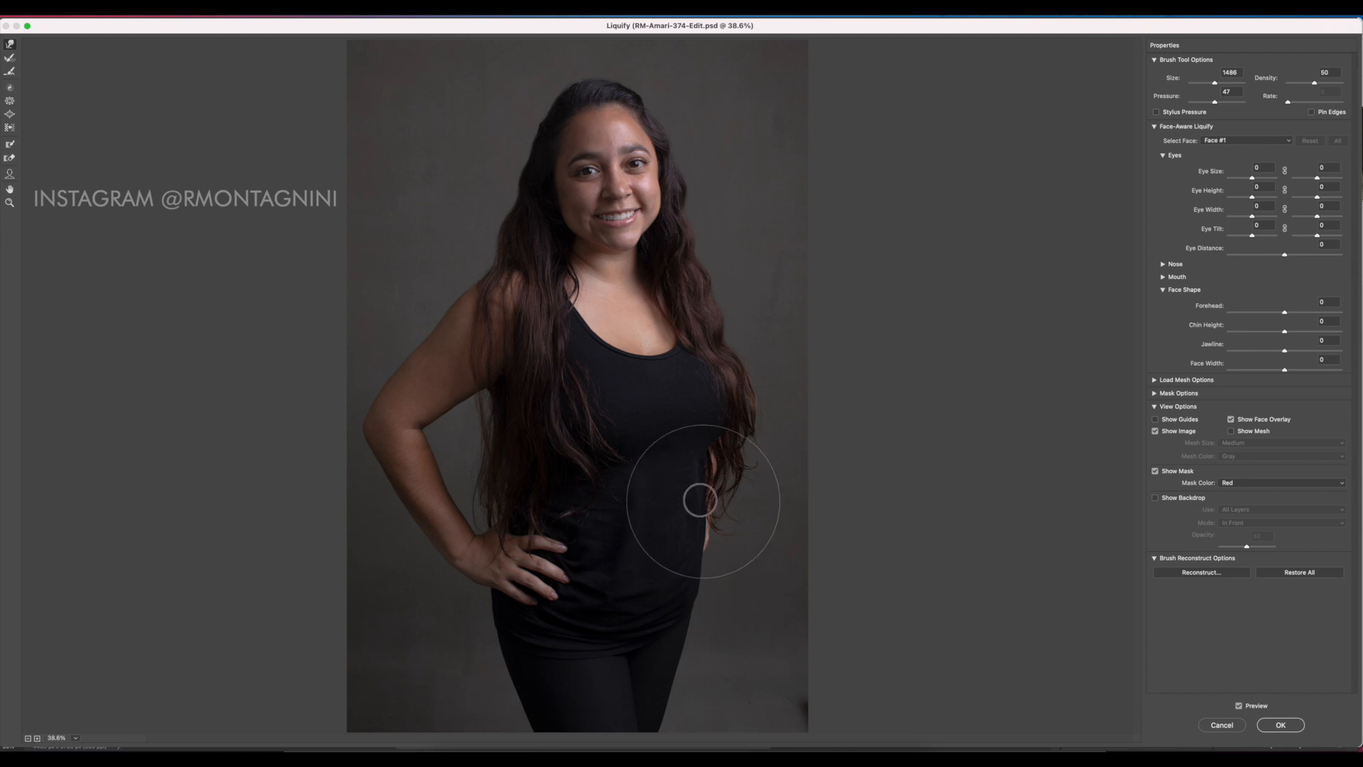
drag(703, 388, 758, 393)
drag(725, 403, 722, 393)
mouse_move(620, 437)
mouse_down()
mouse_move(617, 425)
mouse_move(672, 418)
mouse_move(693, 450)
mouse_up()
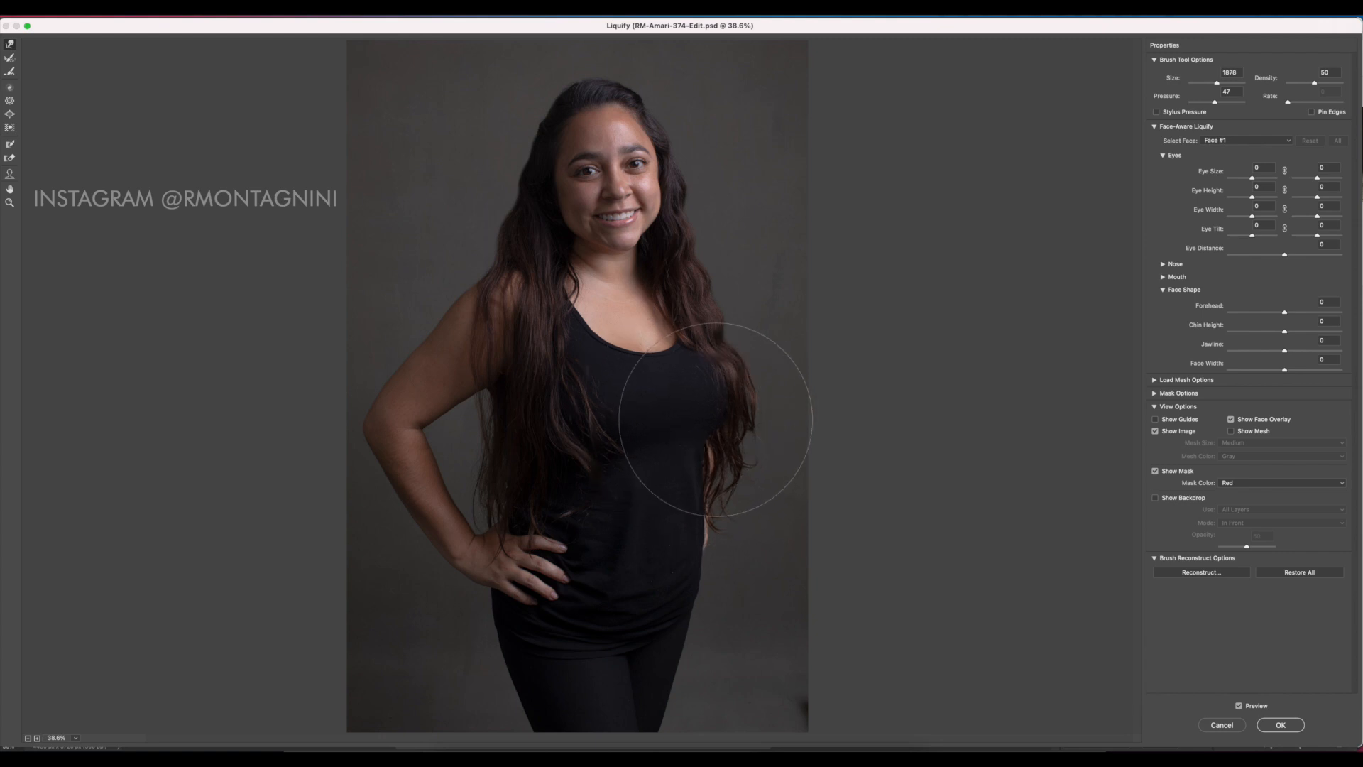
drag(727, 388, 656, 387)
Refine the outline of the long hair beside the chest and waist and add fullness on both sides
mouse_move(751, 405)
mouse_down()
mouse_move(754, 433)
mouse_move(724, 456)
mouse_move(740, 463)
mouse_move(735, 478)
mouse_move(712, 470)
mouse_up()
drag(722, 463, 720, 461)
drag(740, 507, 757, 450)
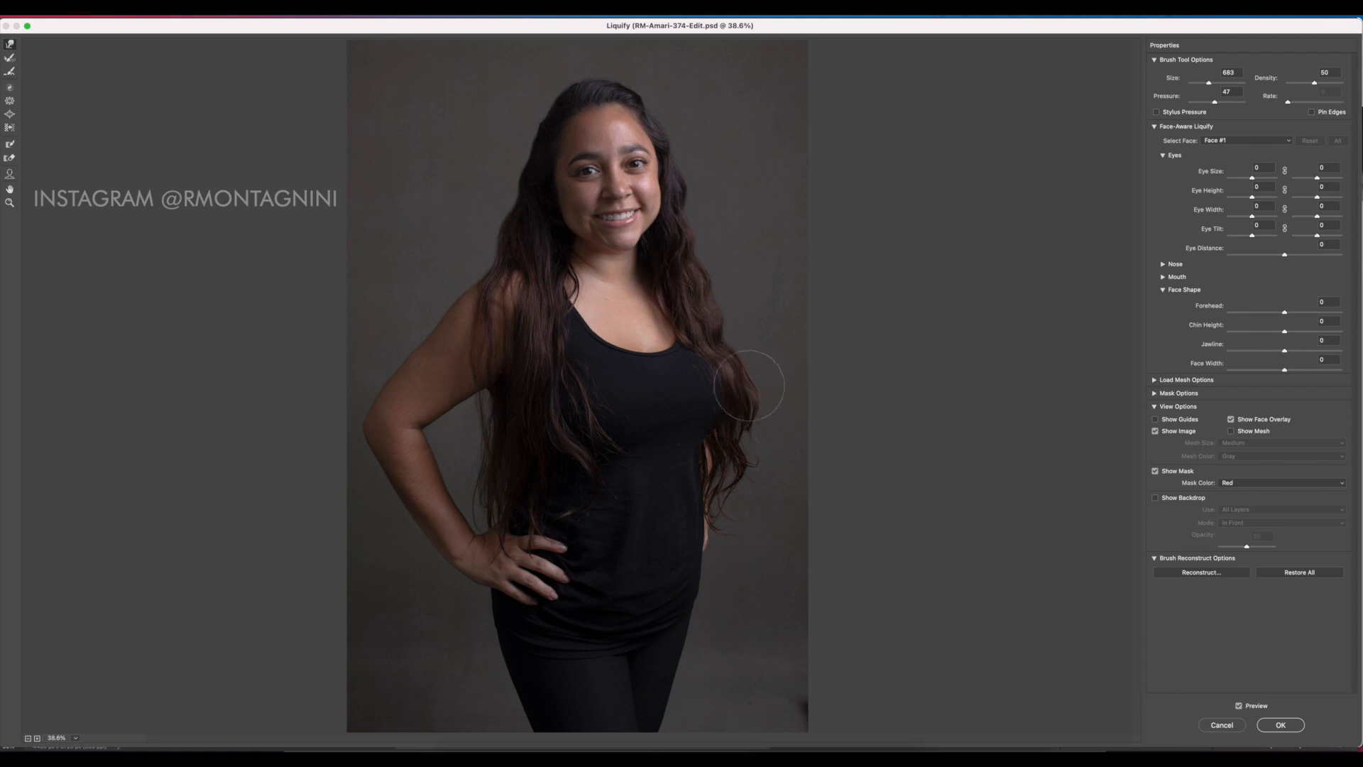
drag(703, 286, 702, 285)
drag(538, 357, 530, 360)
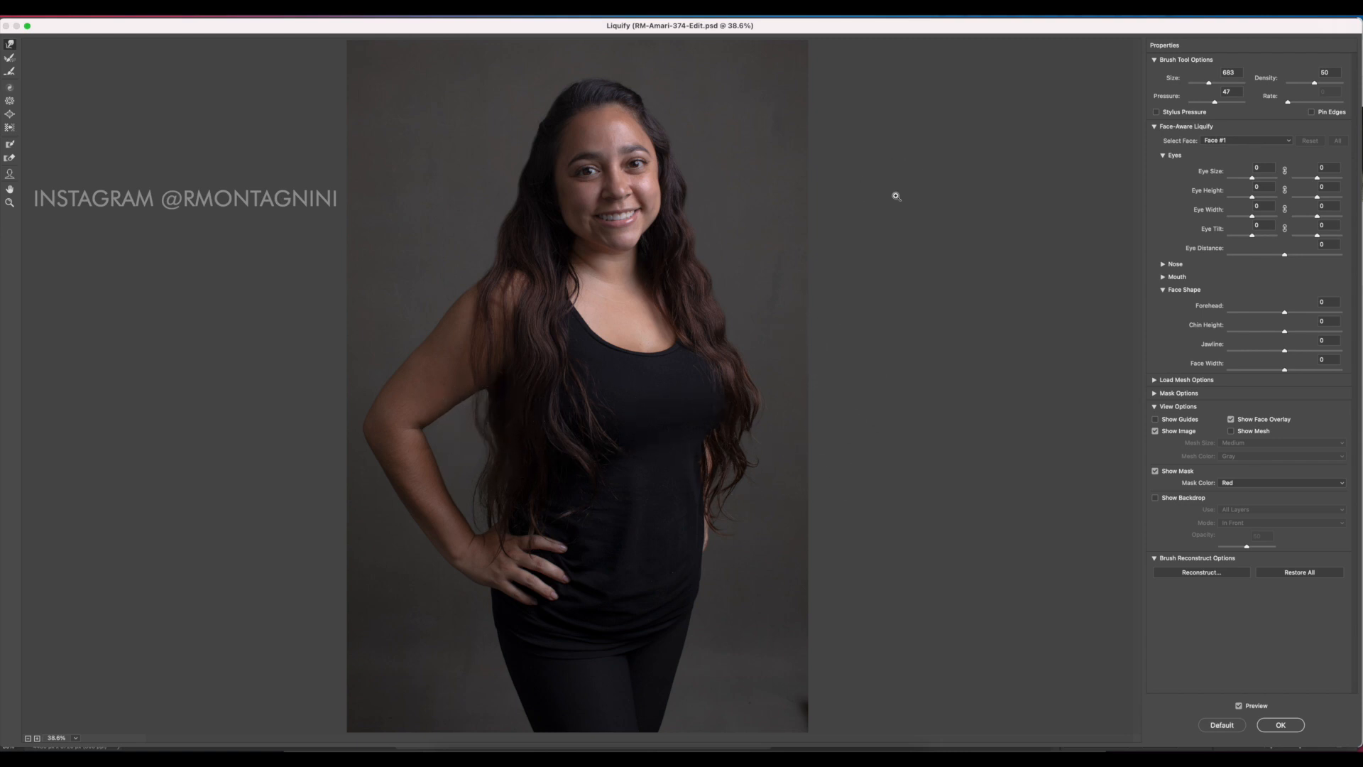
Toggle the Liquify preview to compare the figure before and after the reshaping
key(super+minus)
click(1240, 708)
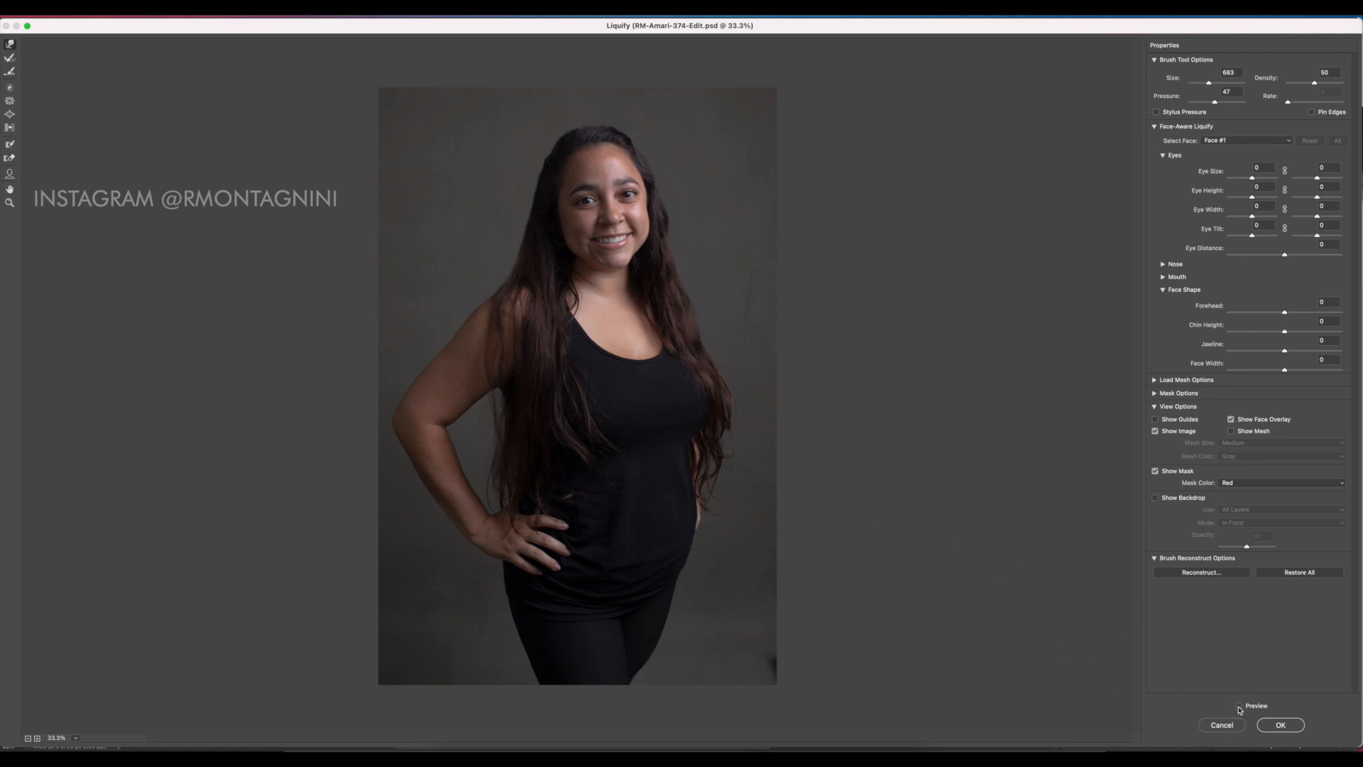
click(1240, 707)
click(1240, 708)
click(1240, 707)
Slim the bent arm between shoulder and elbow with Forward Warp and apply the Liquify changes
drag(702, 659, 714, 659)
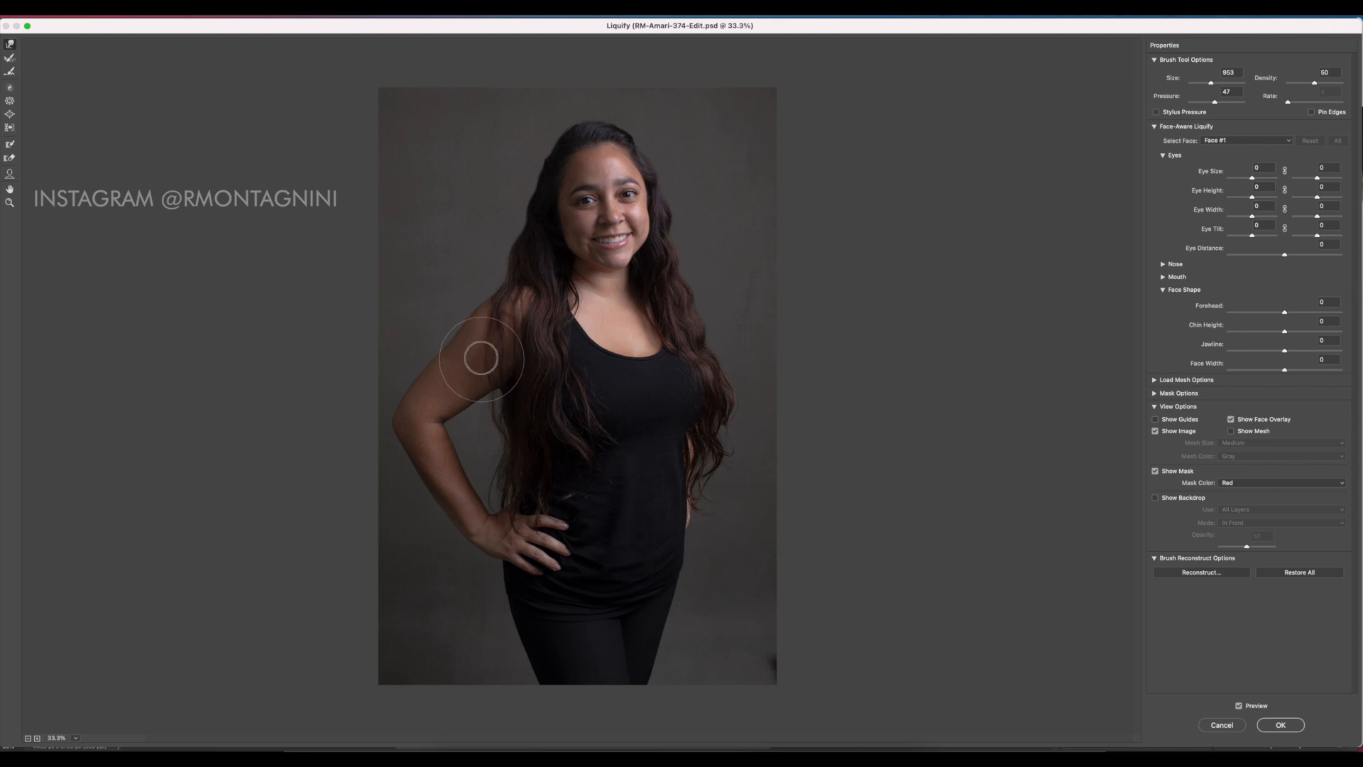
mouse_move(478, 359)
mouse_down()
mouse_move(450, 307)
mouse_move(456, 323)
mouse_up()
drag(508, 373, 458, 426)
key(bracketleft)
key(bracketleft)
key(bracketleft)
drag(705, 268, 700, 264)
key(super+z)
click(1282, 724)
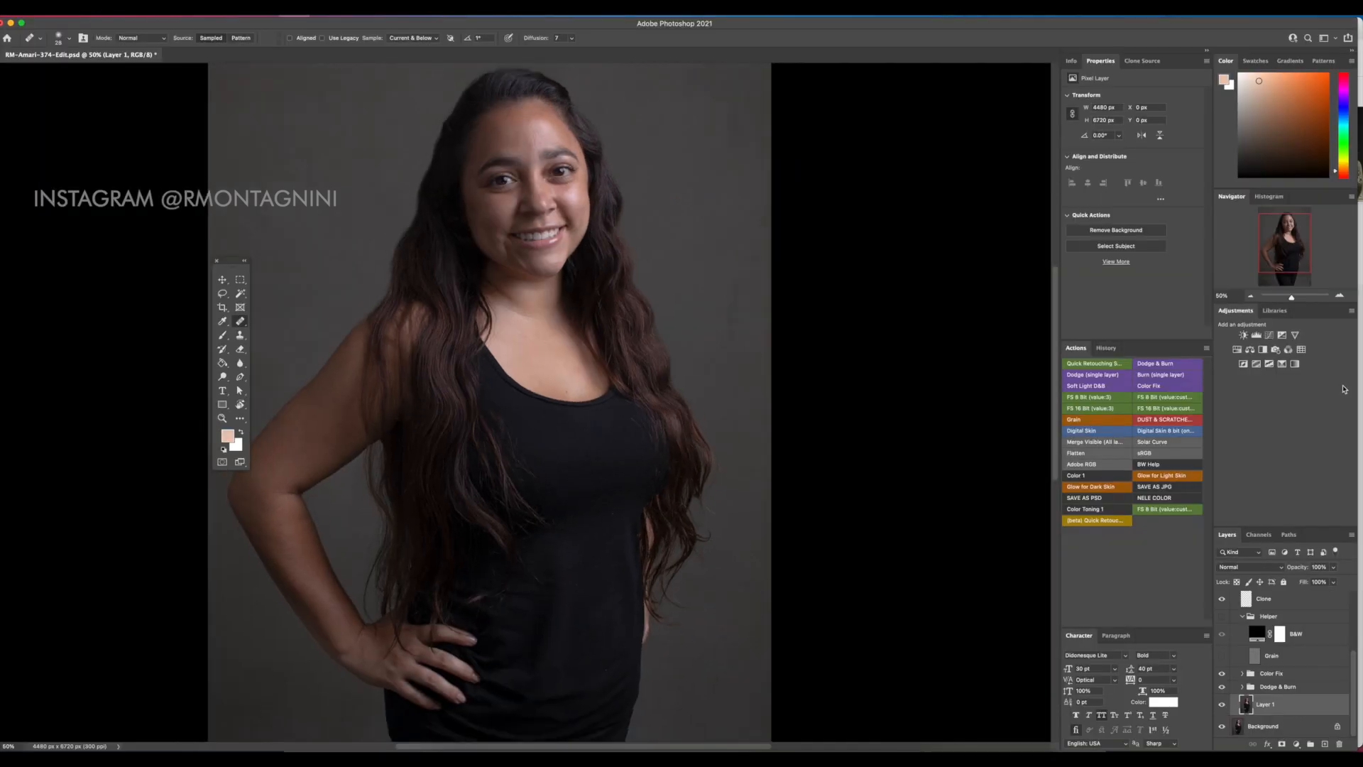
Toggle the liquified layer's visibility to compare the whole portrait before and after
key(super+minus)
key(super+minus)
click(1223, 704)
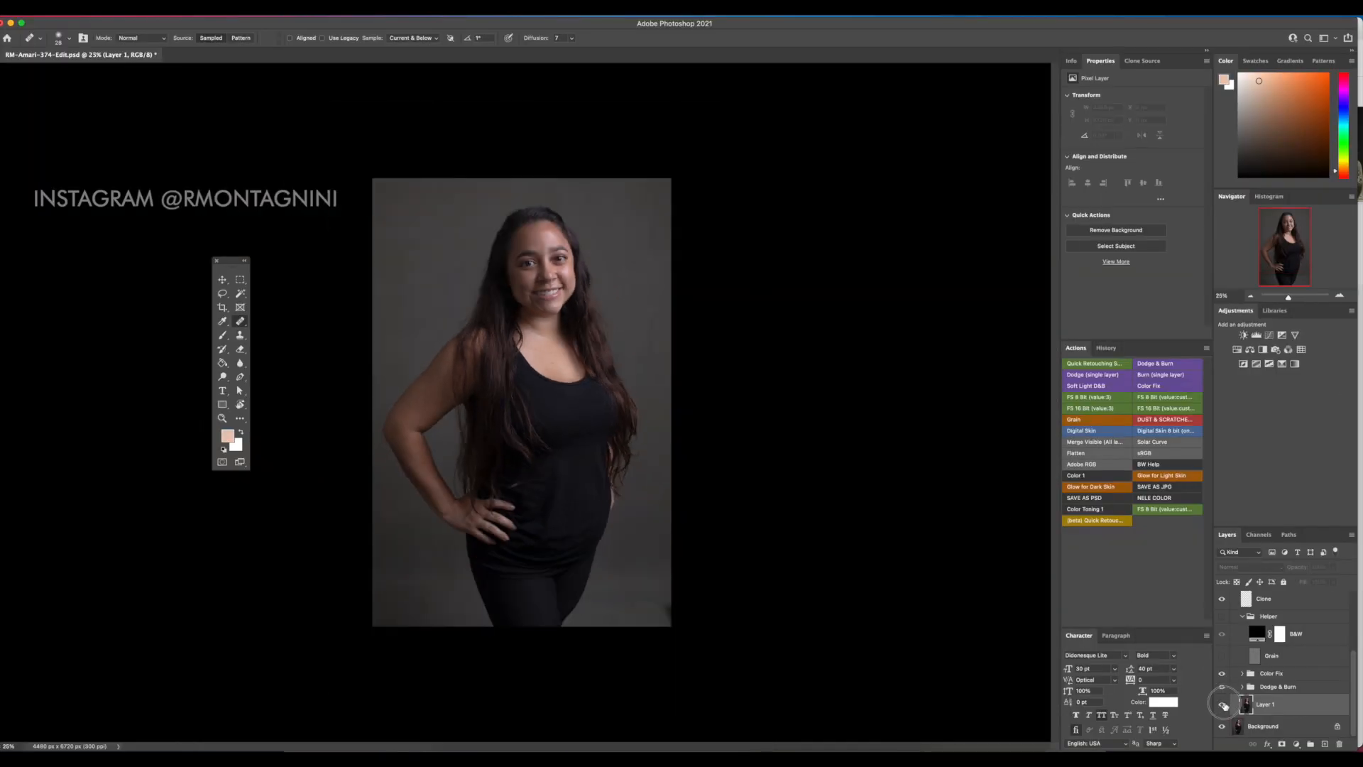
click(1222, 705)
click(1223, 705)
click(1223, 704)
click(1228, 708)
click(1229, 707)
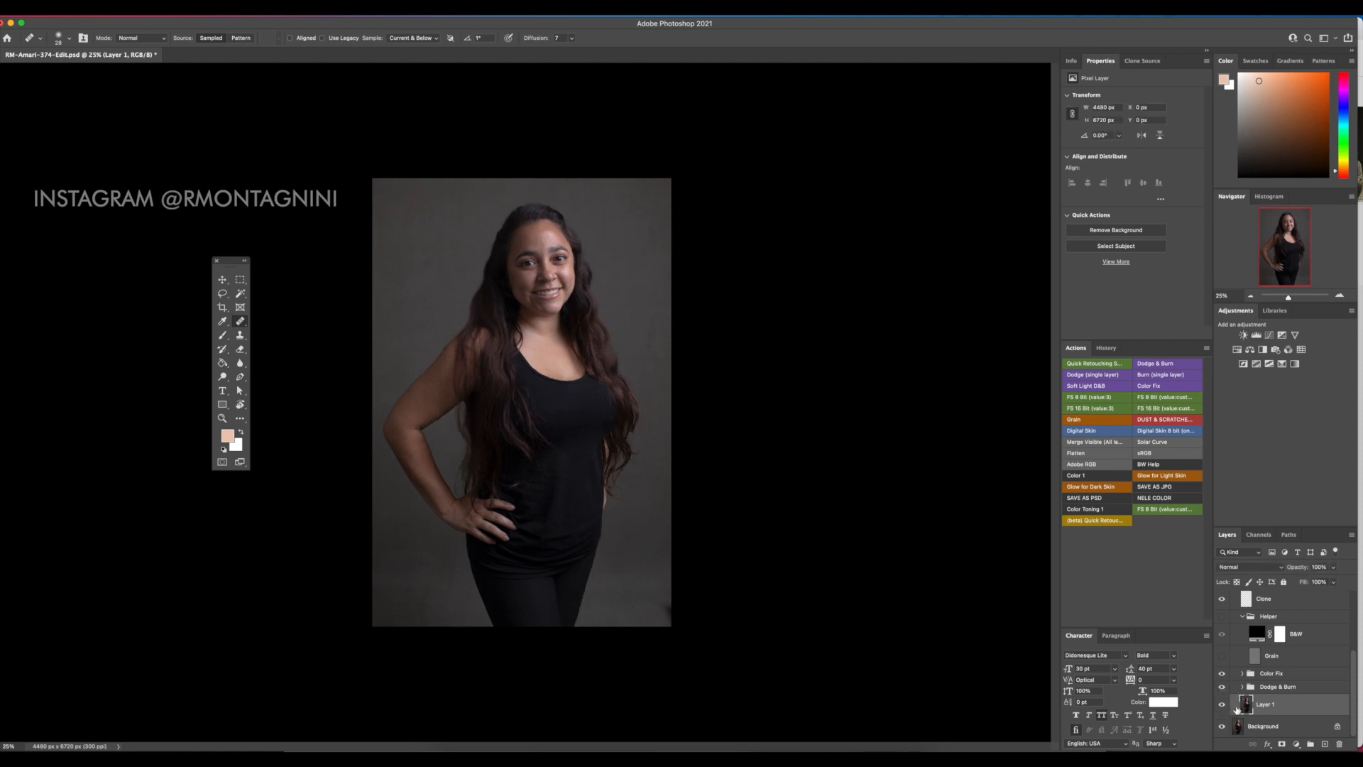
key(super+plus)
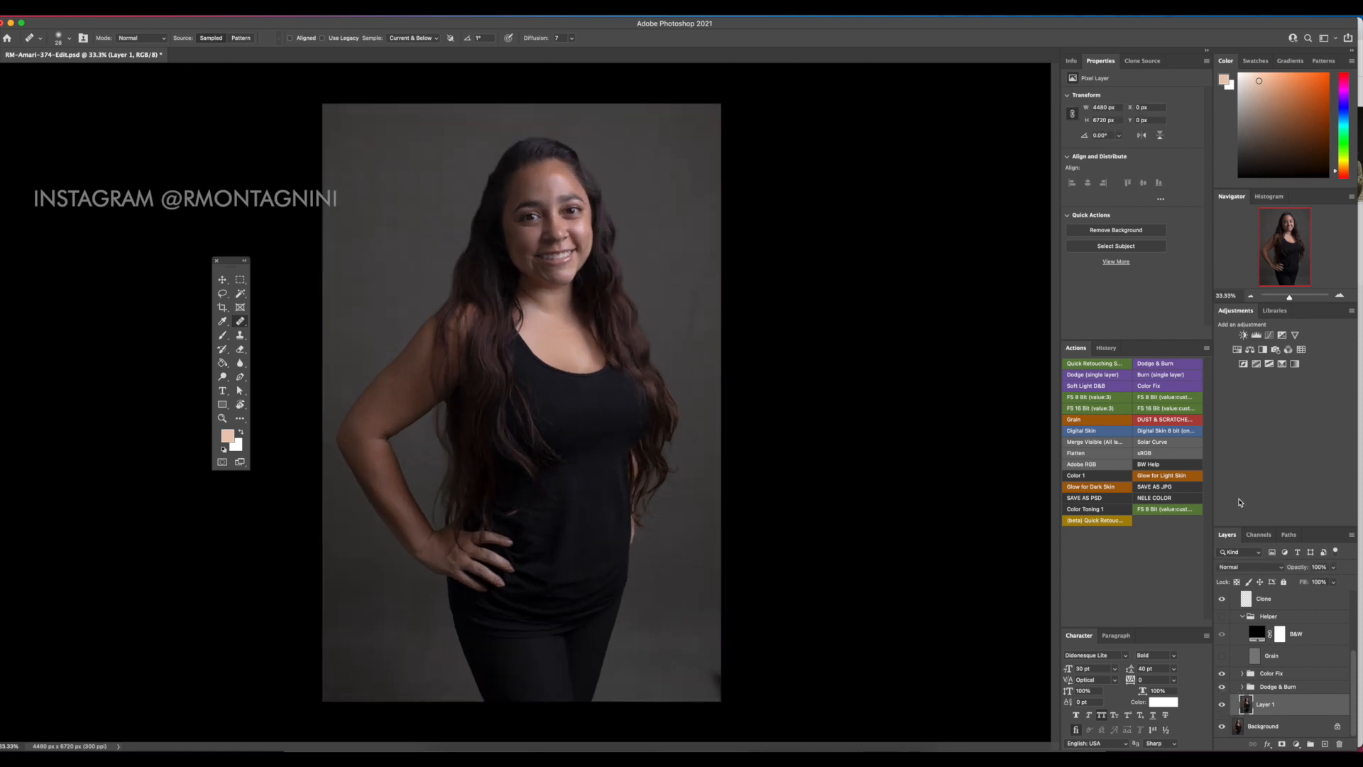
Add an empty layer above the liquified Layer 1 and heal stray hairs beside the neck with the content-aware Spot Healing Brush
key(super+plus)
drag(659, 483, 636, 653)
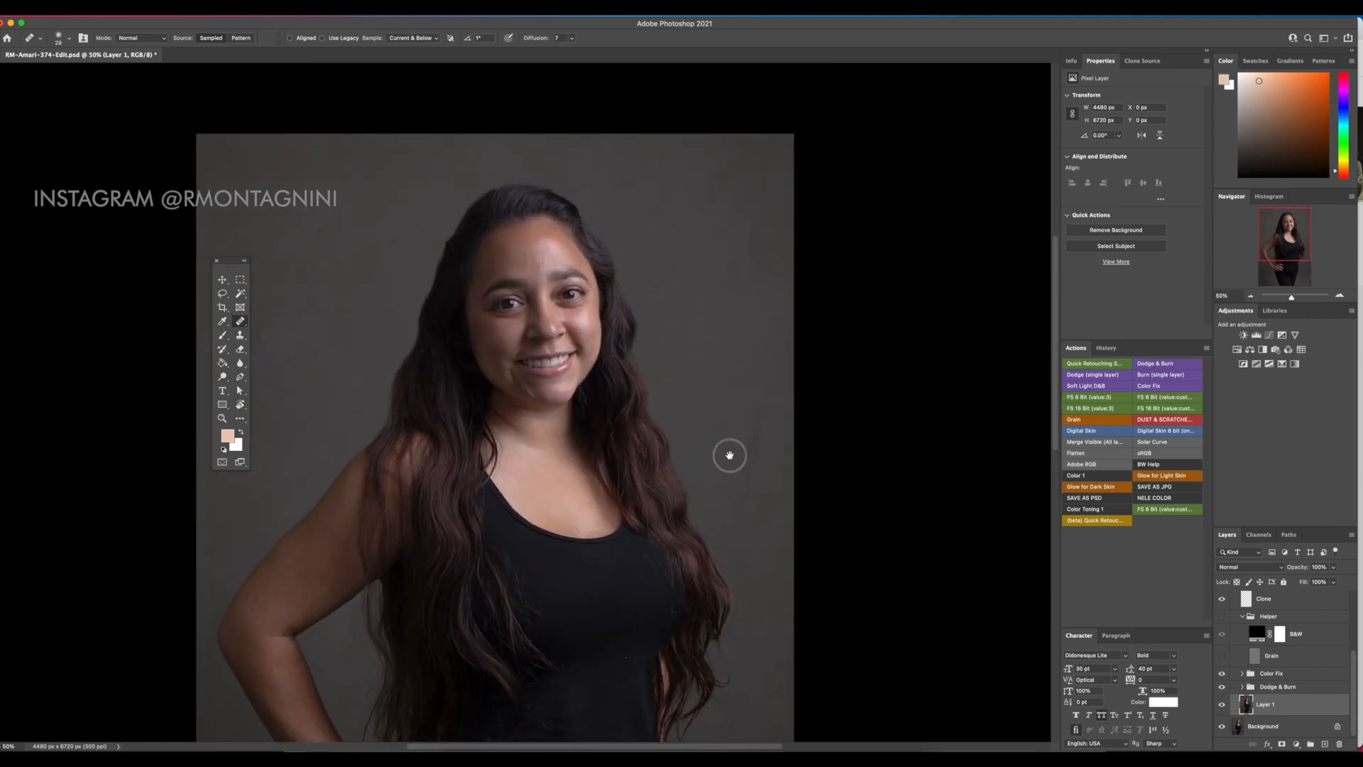
key(super+plus)
key(super+plus)
key(super+plus)
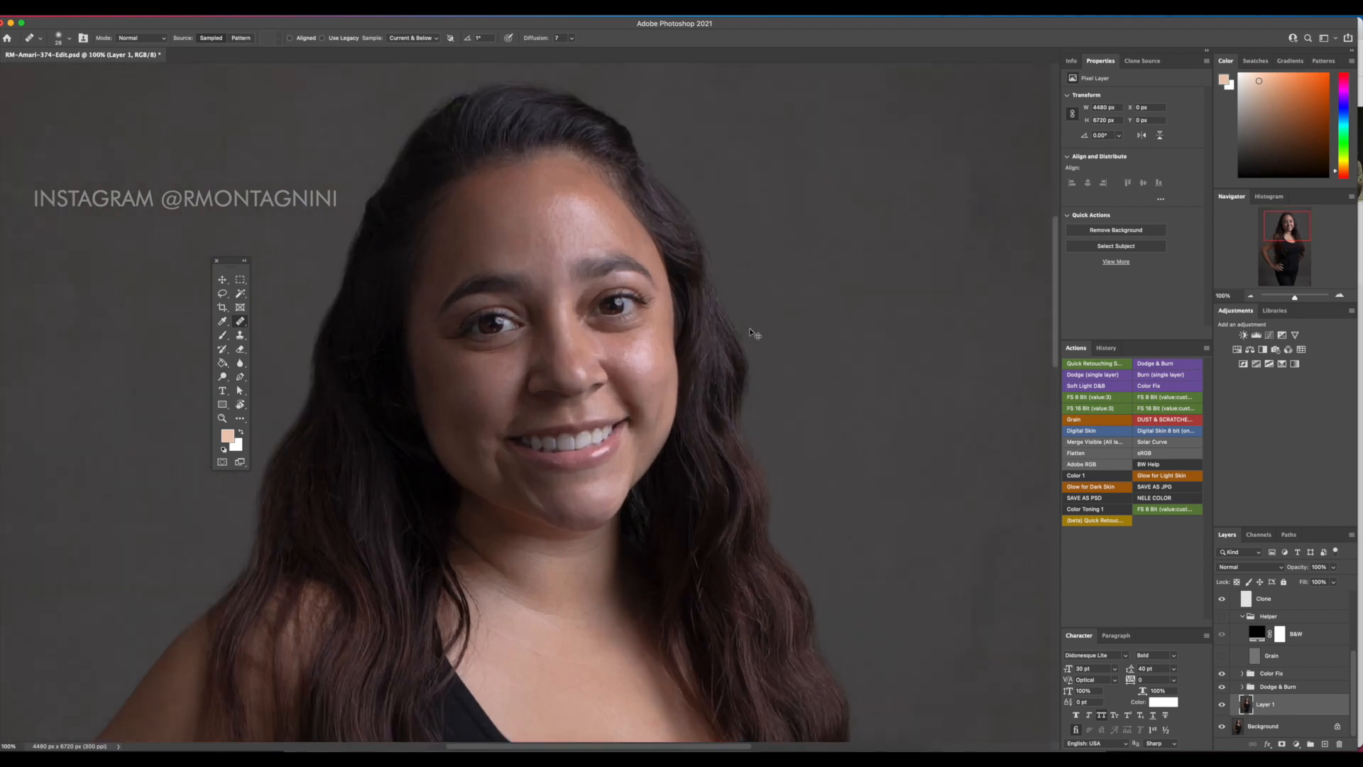
key(super+minus)
scroll(750, 328, down, 5)
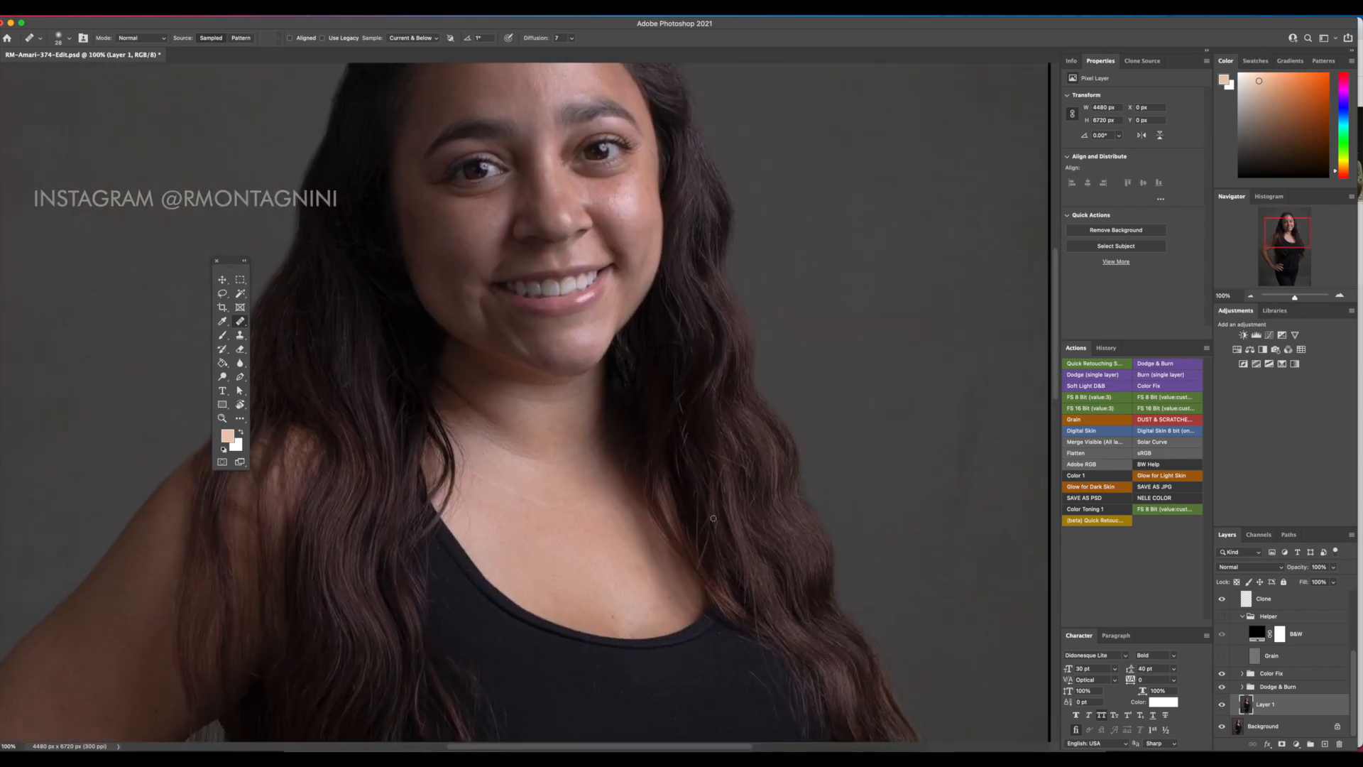
click(1325, 743)
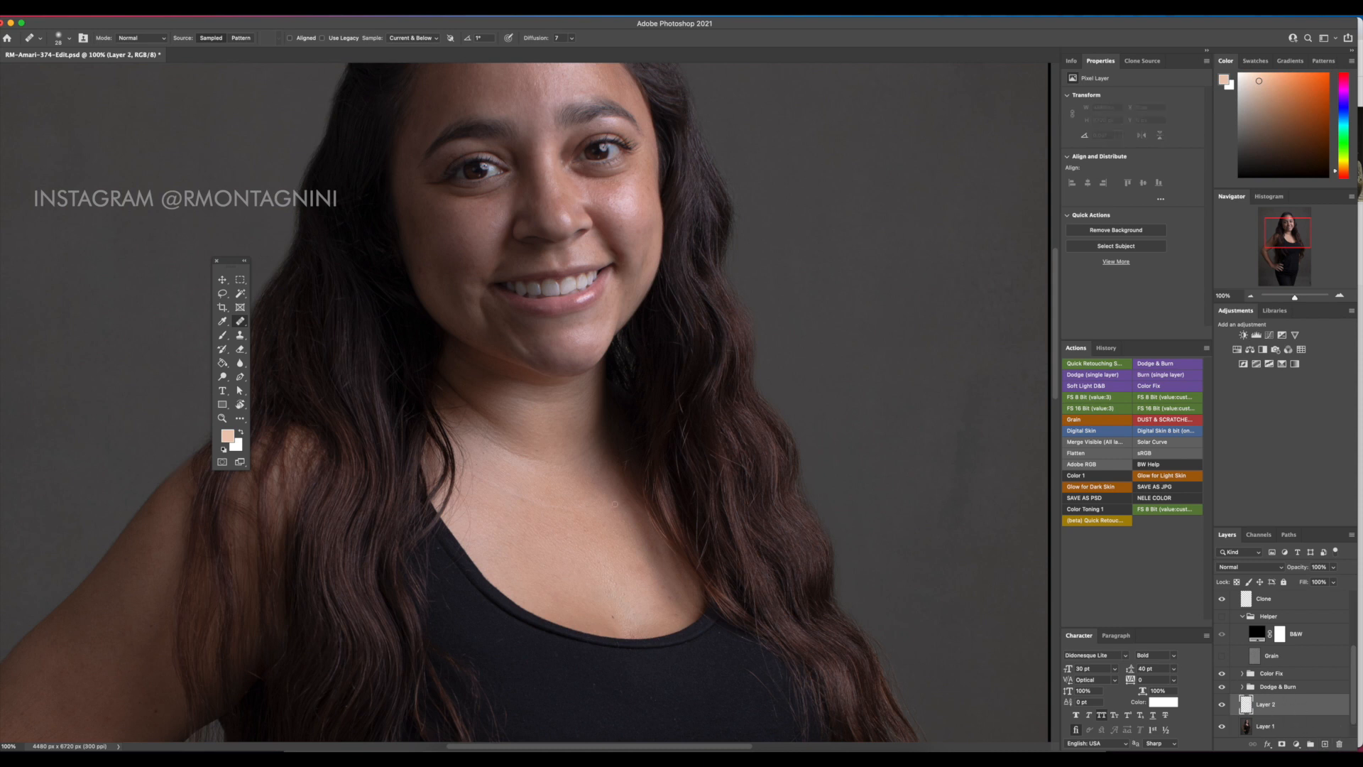
right_click(241, 323)
click(284, 317)
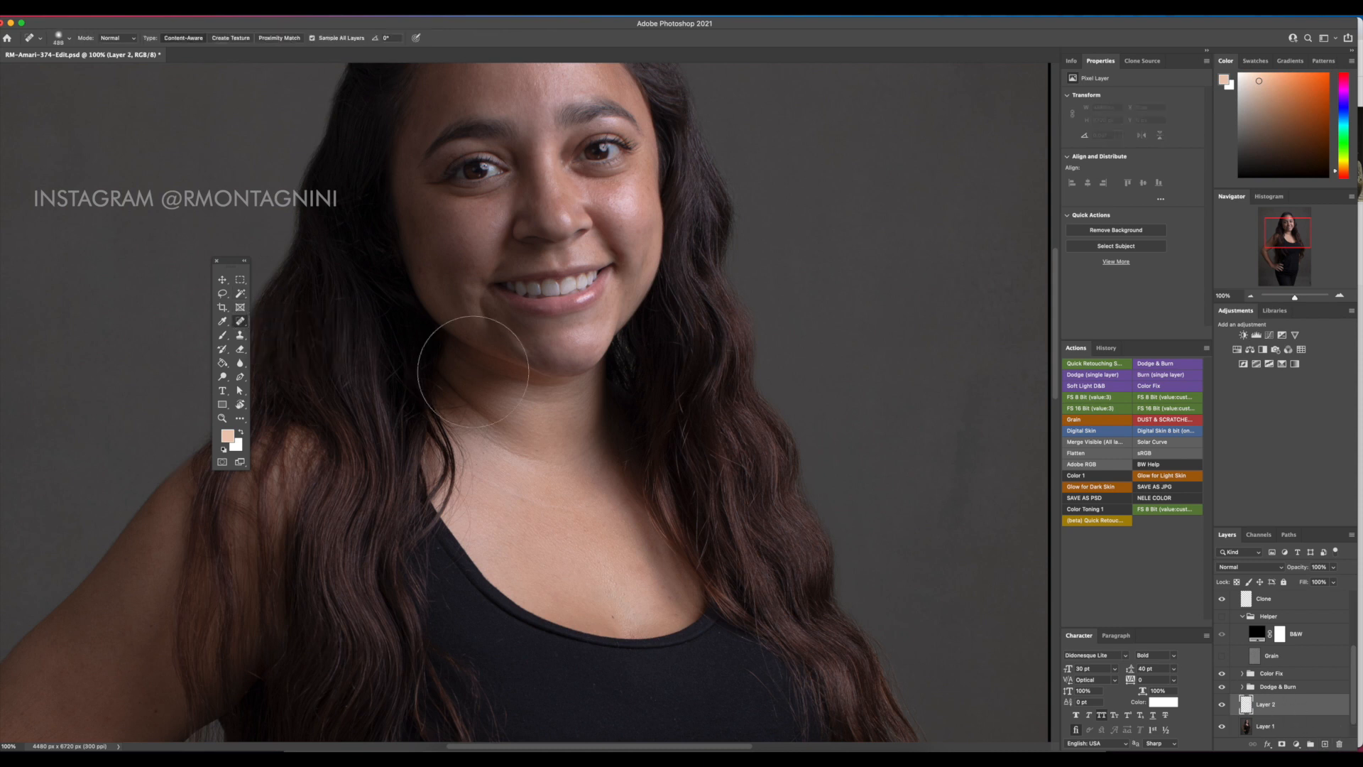
drag(717, 439, 598, 430)
mouse_move(684, 425)
mouse_down()
mouse_move(683, 411)
mouse_move(687, 447)
mouse_up()
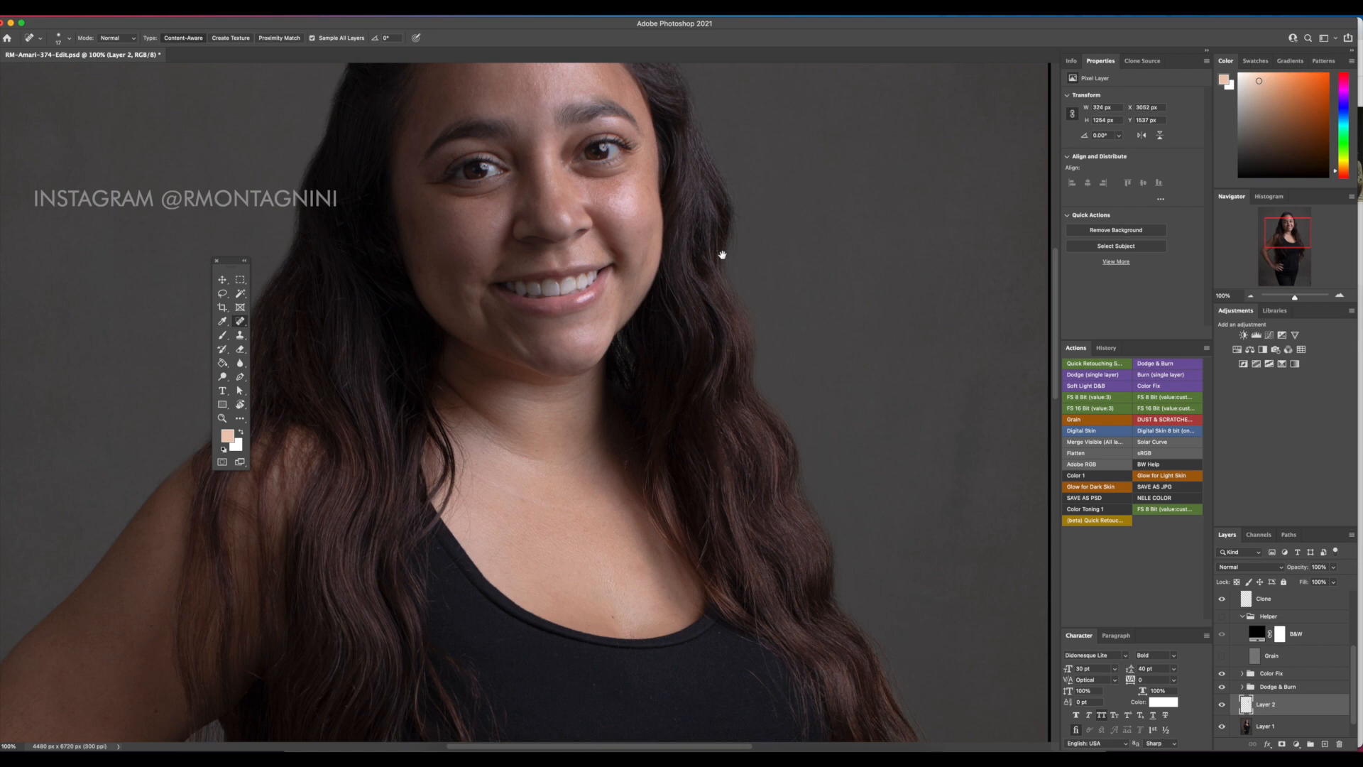
Spot-heal stray hairs and lint specks along the long hair, over the black top and around the waist
drag(722, 255, 961, 161)
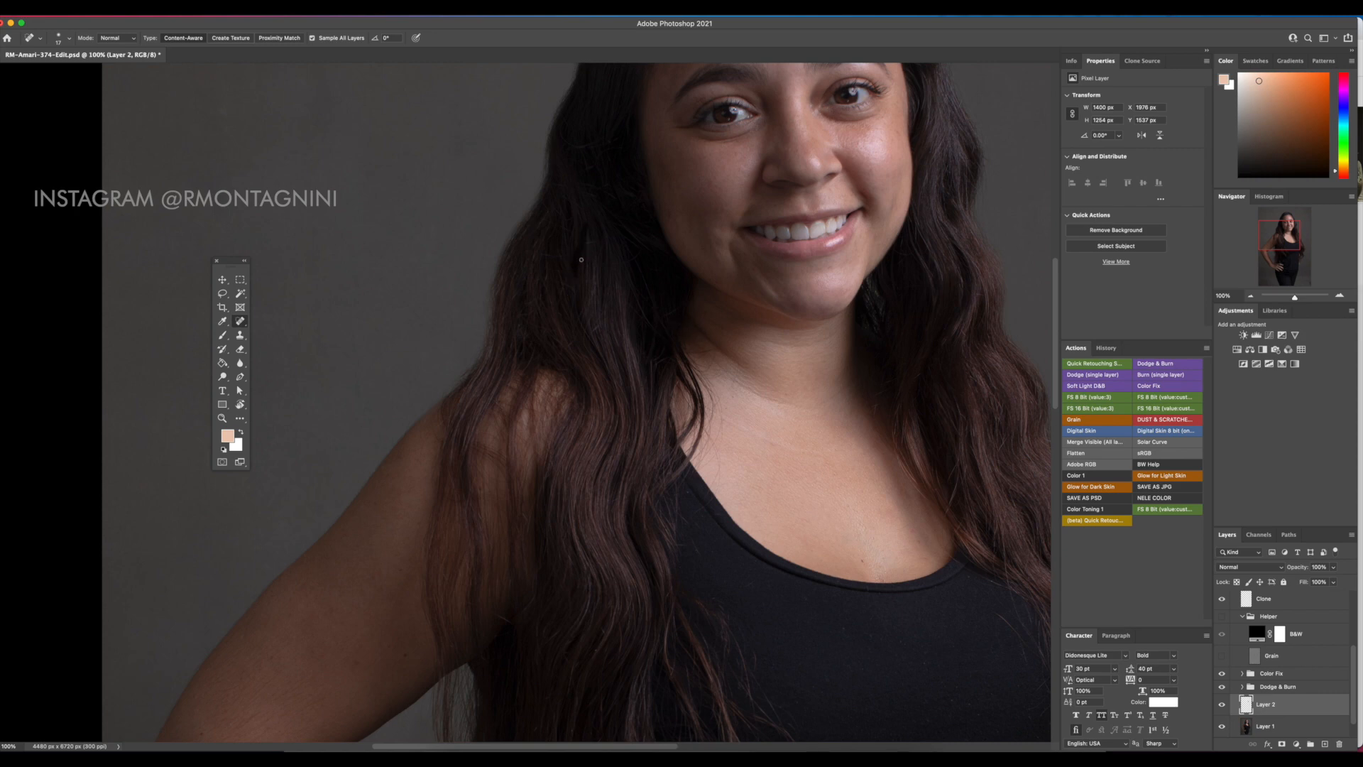
drag(687, 544, 503, 192)
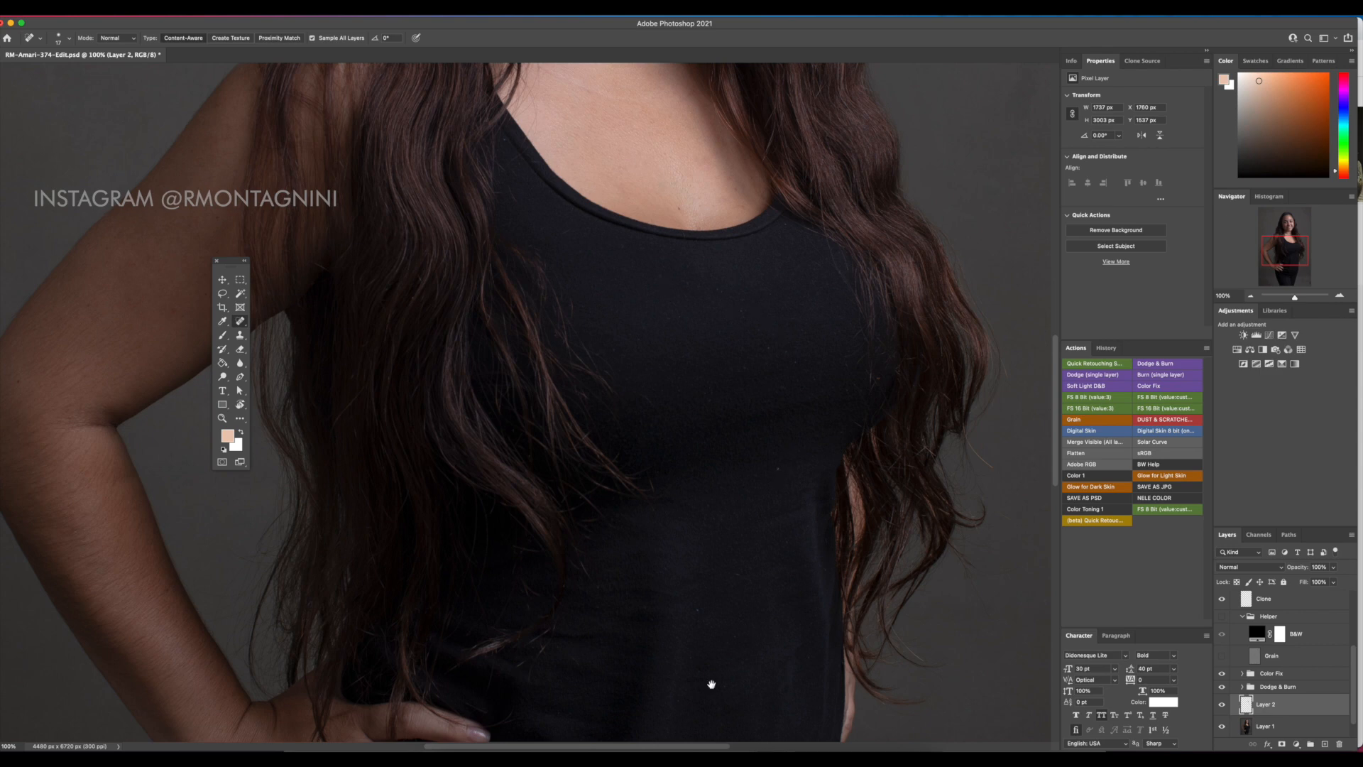
drag(712, 683, 733, 249)
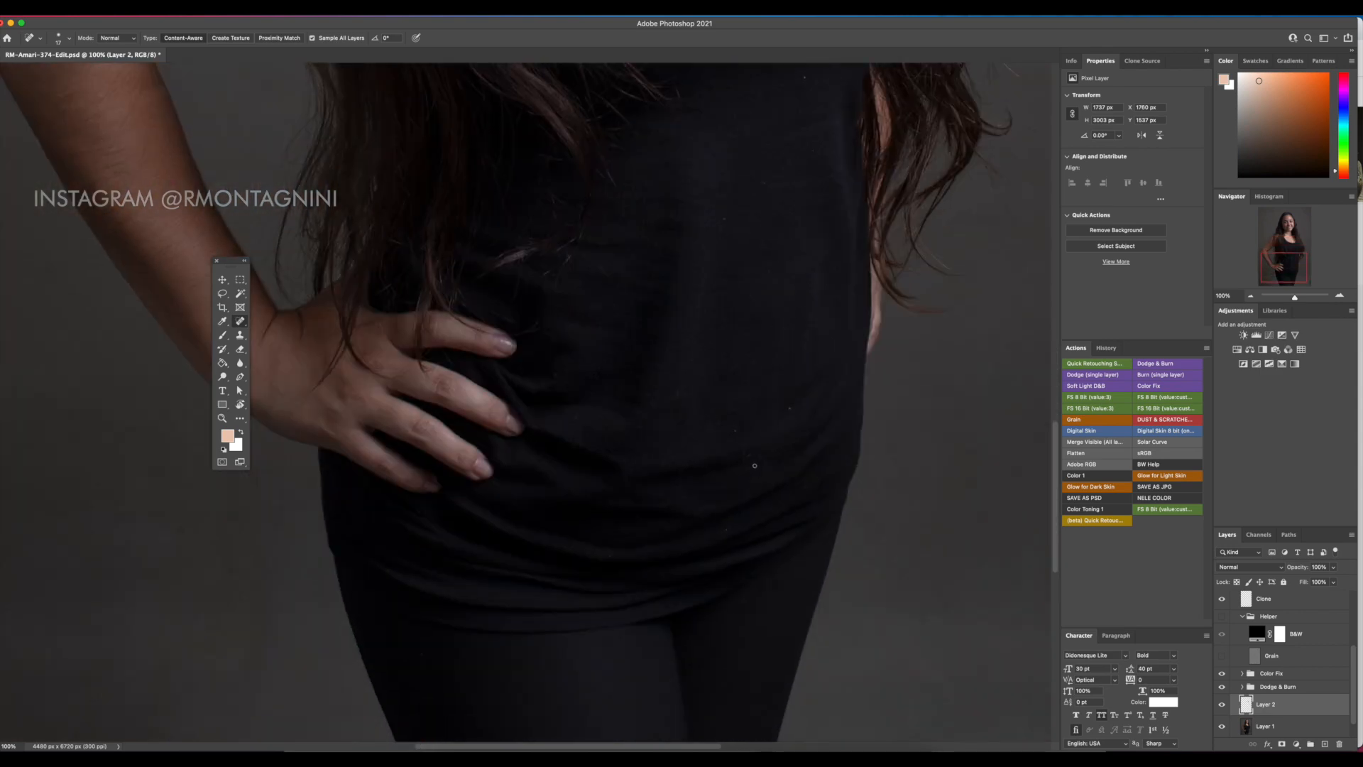
scroll(754, 465, up, 5)
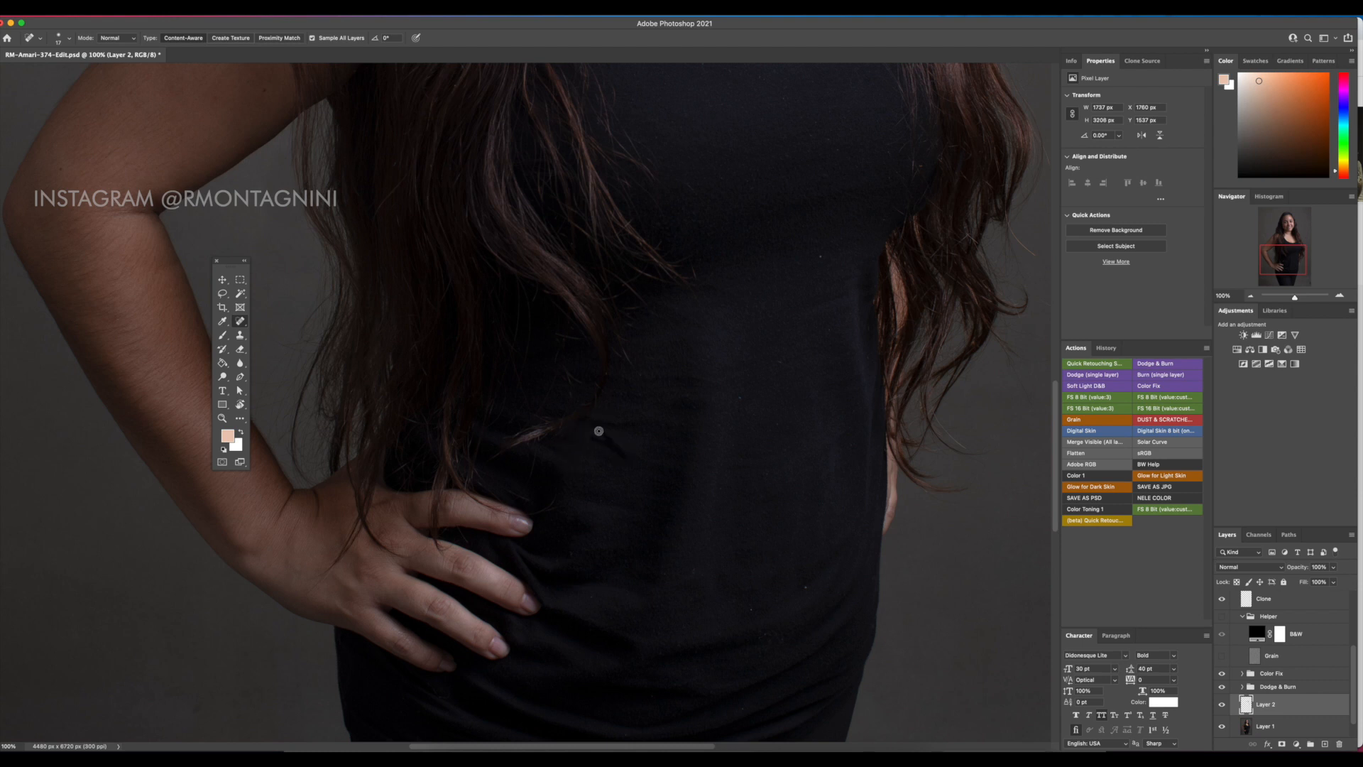
drag(752, 267, 648, 700)
drag(708, 303, 750, 608)
drag(741, 360, 750, 410)
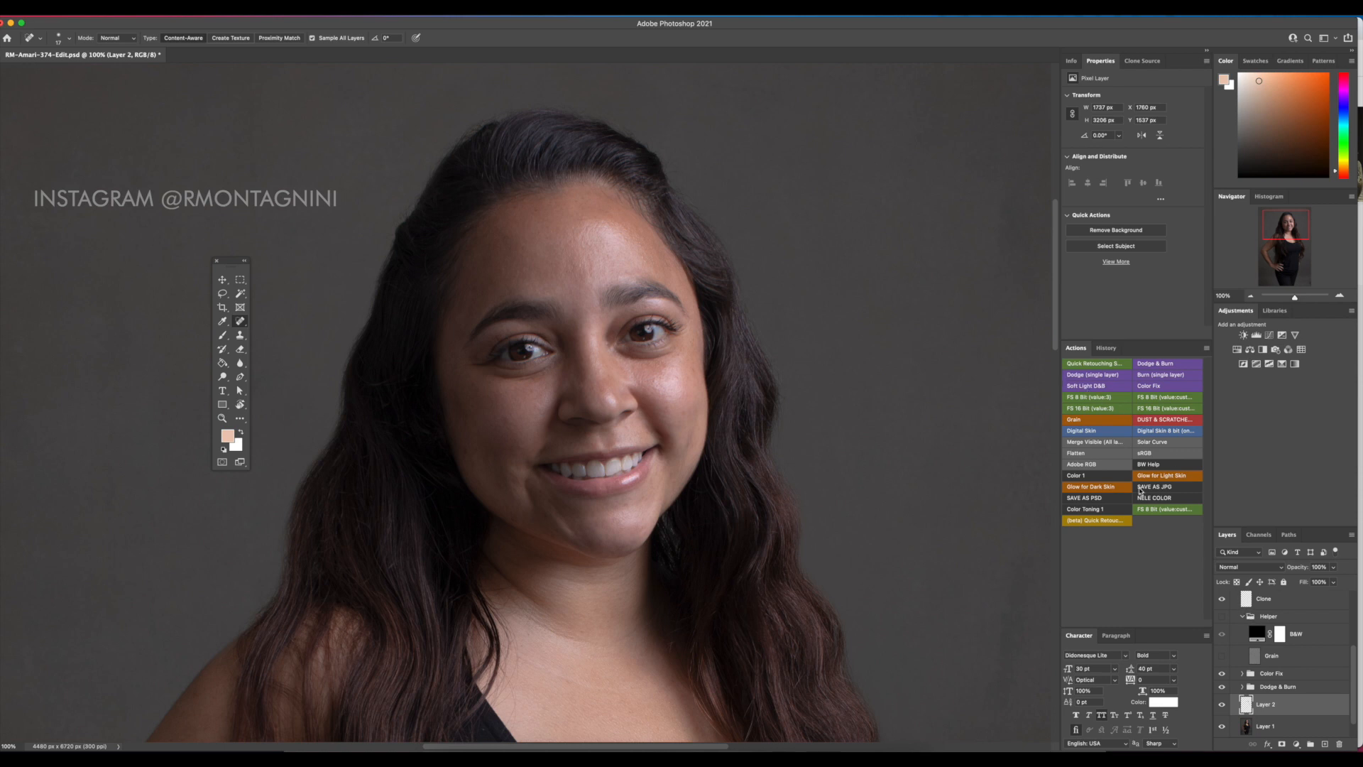
Run the FS 8 Bit (value:custom) frequency separation action above the healing layer and check the image's bit depth
click(1256, 689)
click(1264, 707)
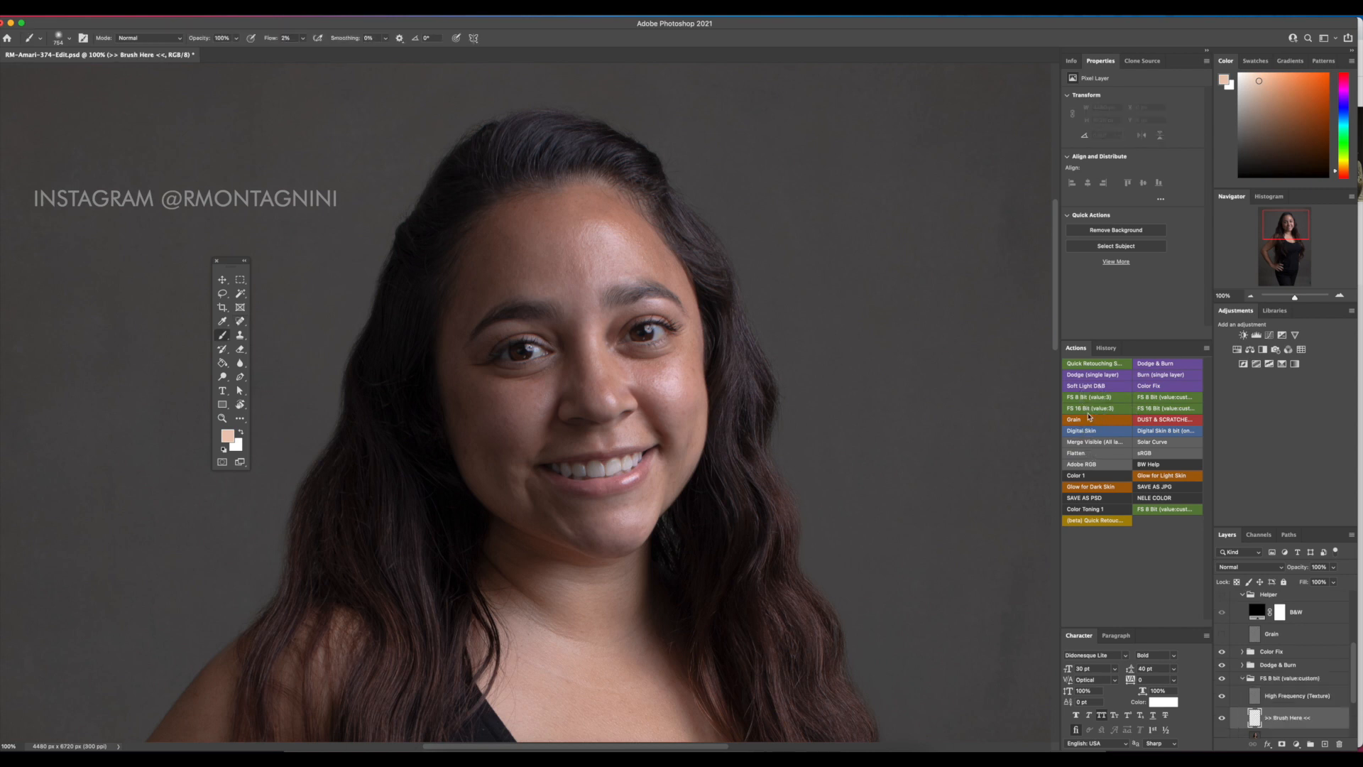
click(138, 8)
mouse_move(162, 41)
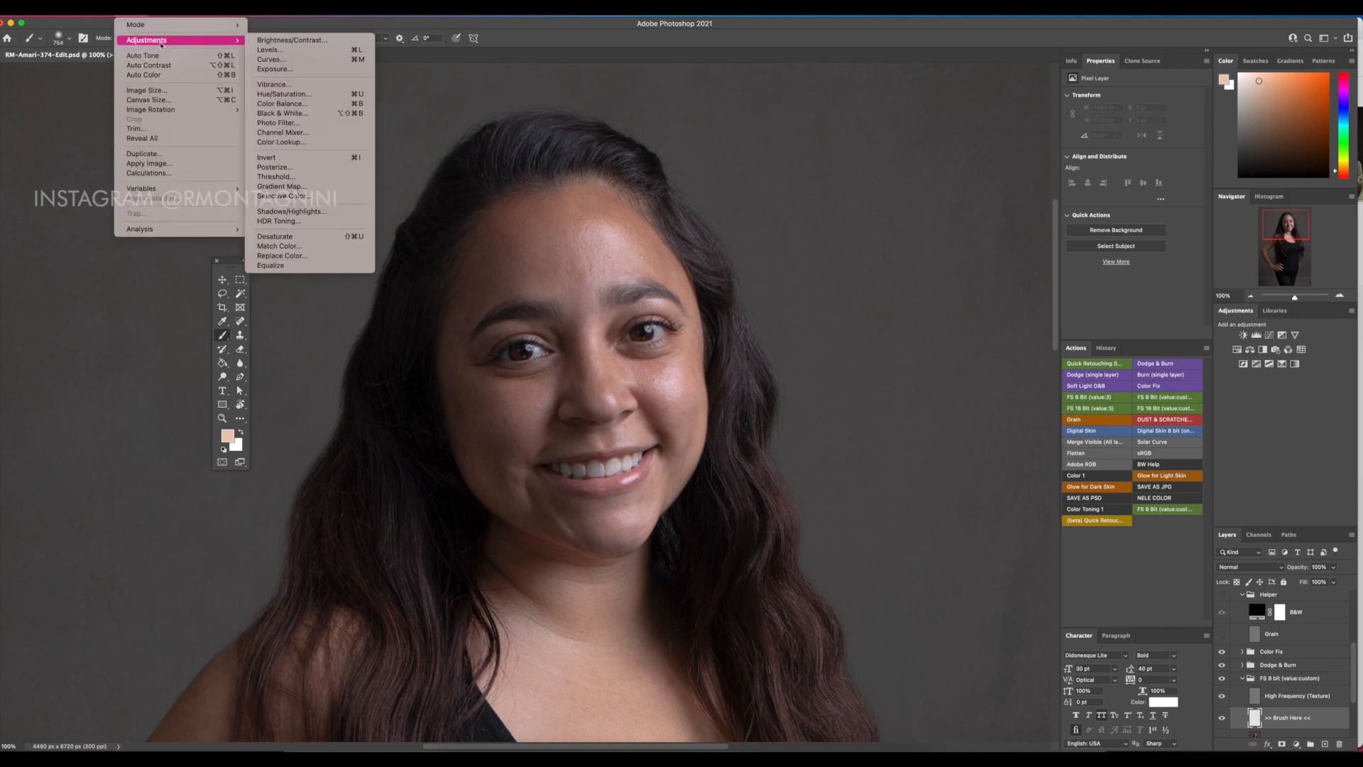
mouse_move(231, 25)
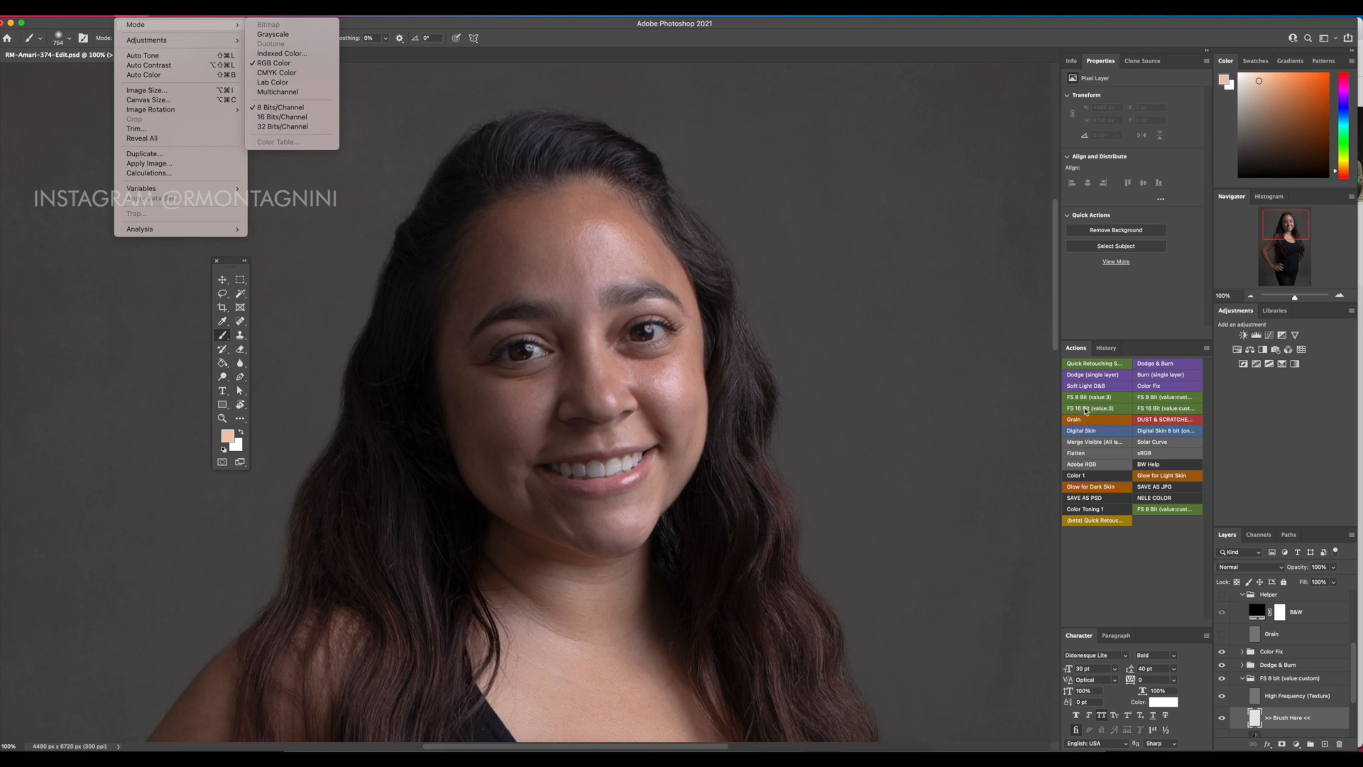
On the Brush Here layer, paint sampled skin tones at 20% opacity over the shiny highlight on the subject's left cheek
click(1292, 729)
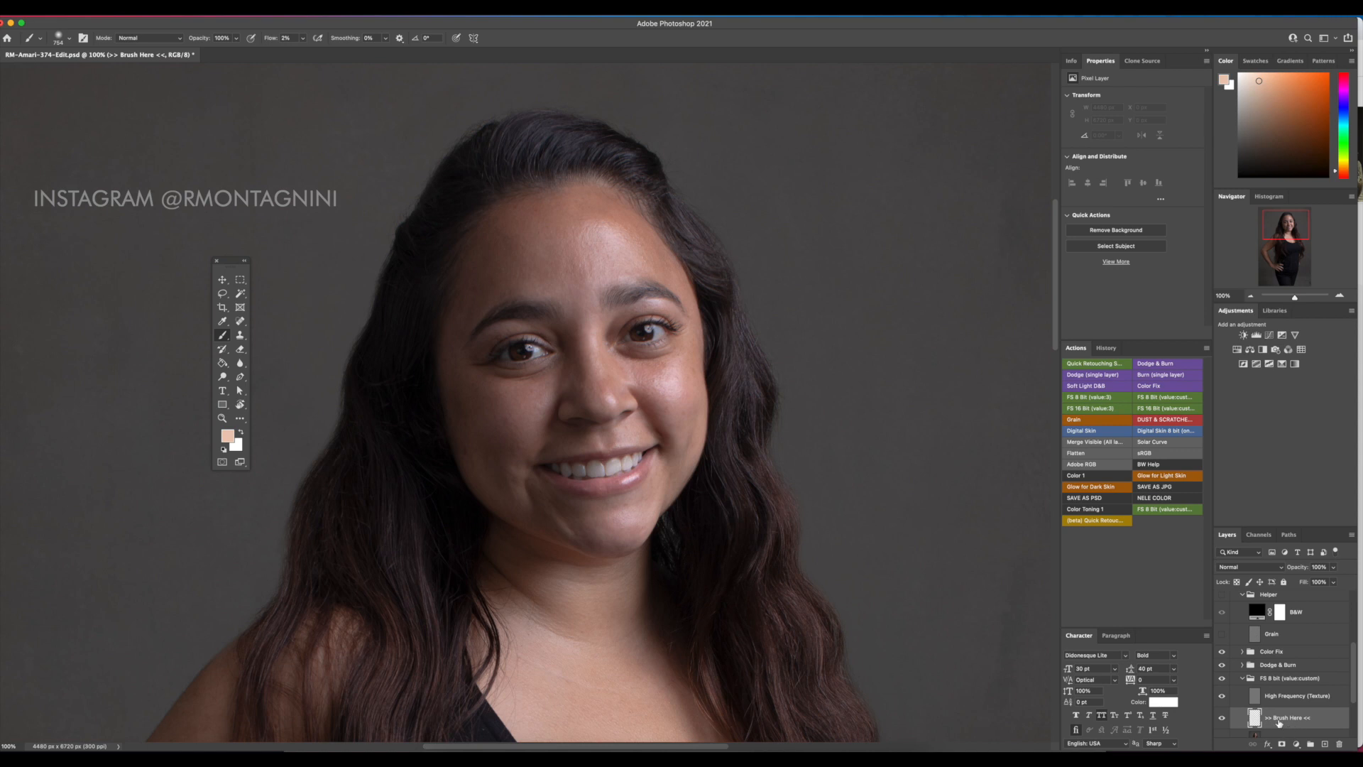
key(2)
drag(592, 446, 465, 457)
mouse_move(665, 385)
mouse_down()
mouse_move(630, 385)
mouse_move(656, 366)
mouse_move(622, 358)
mouse_move(639, 367)
mouse_move(673, 352)
mouse_move(679, 370)
mouse_move(666, 373)
mouse_move(685, 358)
mouse_move(675, 417)
mouse_up()
alt+click(646, 377)
alt+click(658, 375)
alt+click(673, 371)
alt+click(656, 374)
alt+click(674, 387)
alt+click(671, 407)
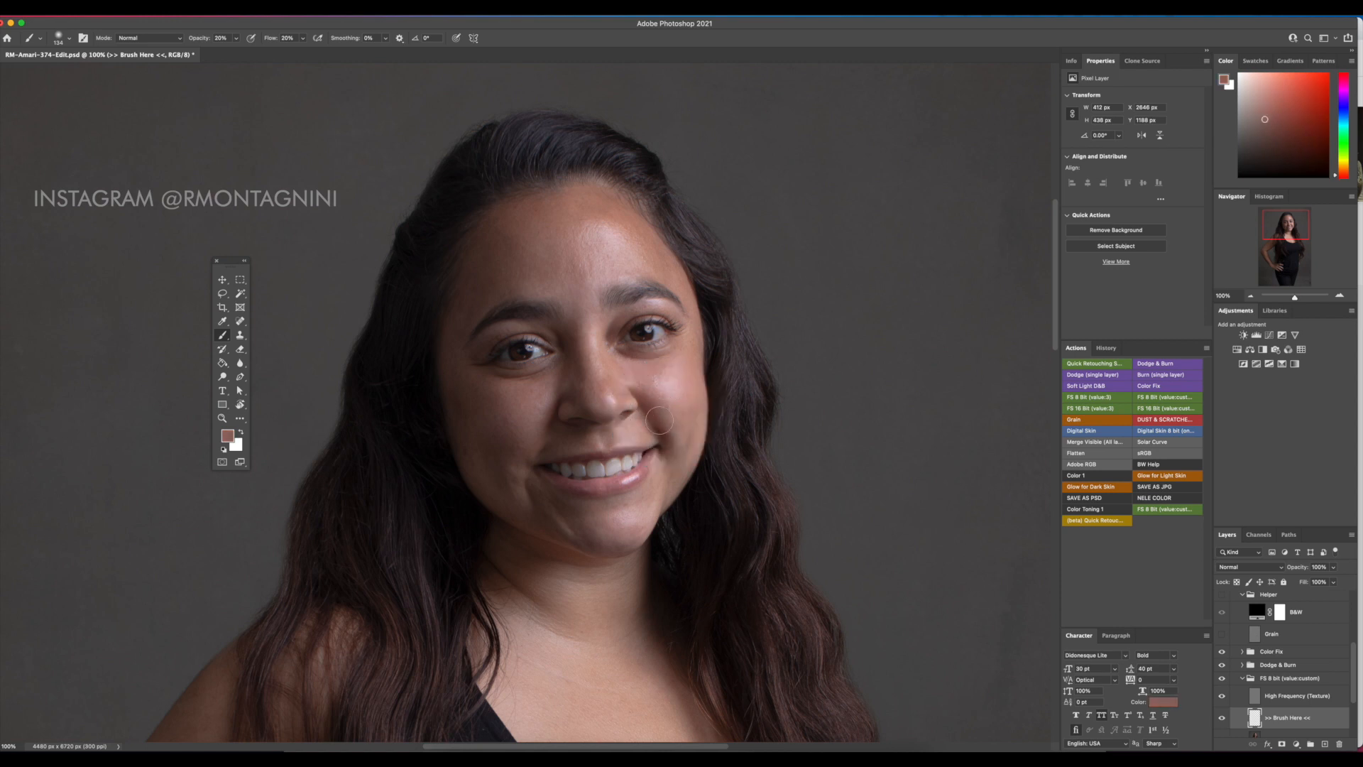
alt+click(660, 374)
Reduce the brush to about 67 px and blend sampled tones beneath and beside the inner corner of the subject's left eye
drag(632, 378, 615, 379)
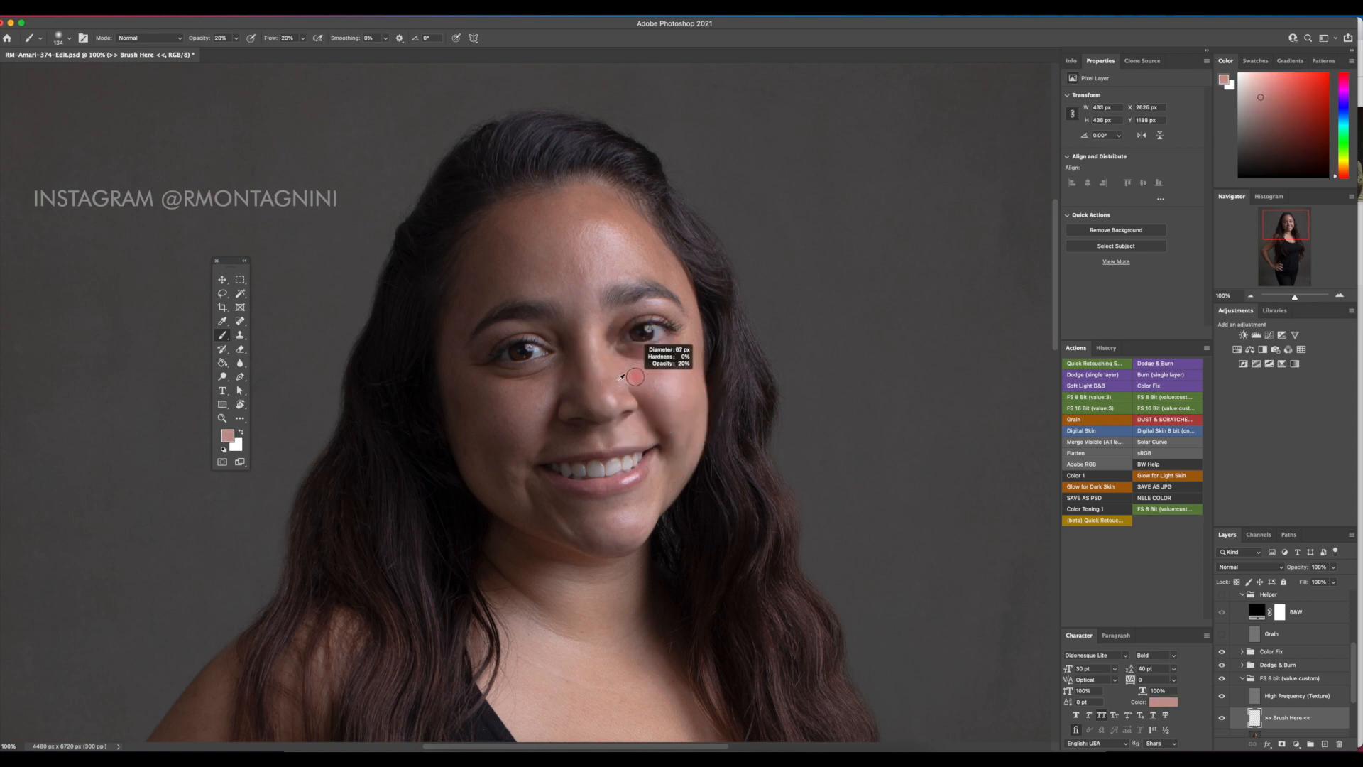
alt+click(616, 385)
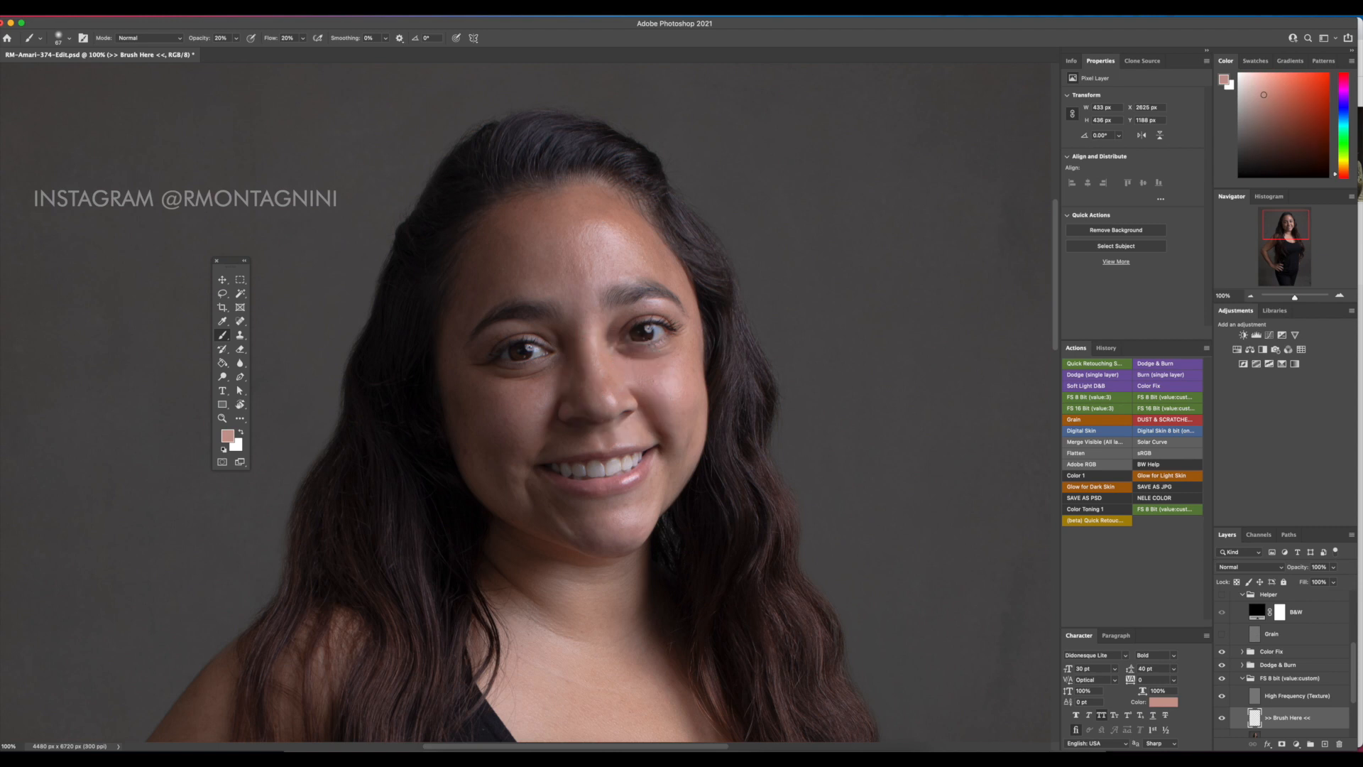
alt+click(621, 352)
alt+click(623, 326)
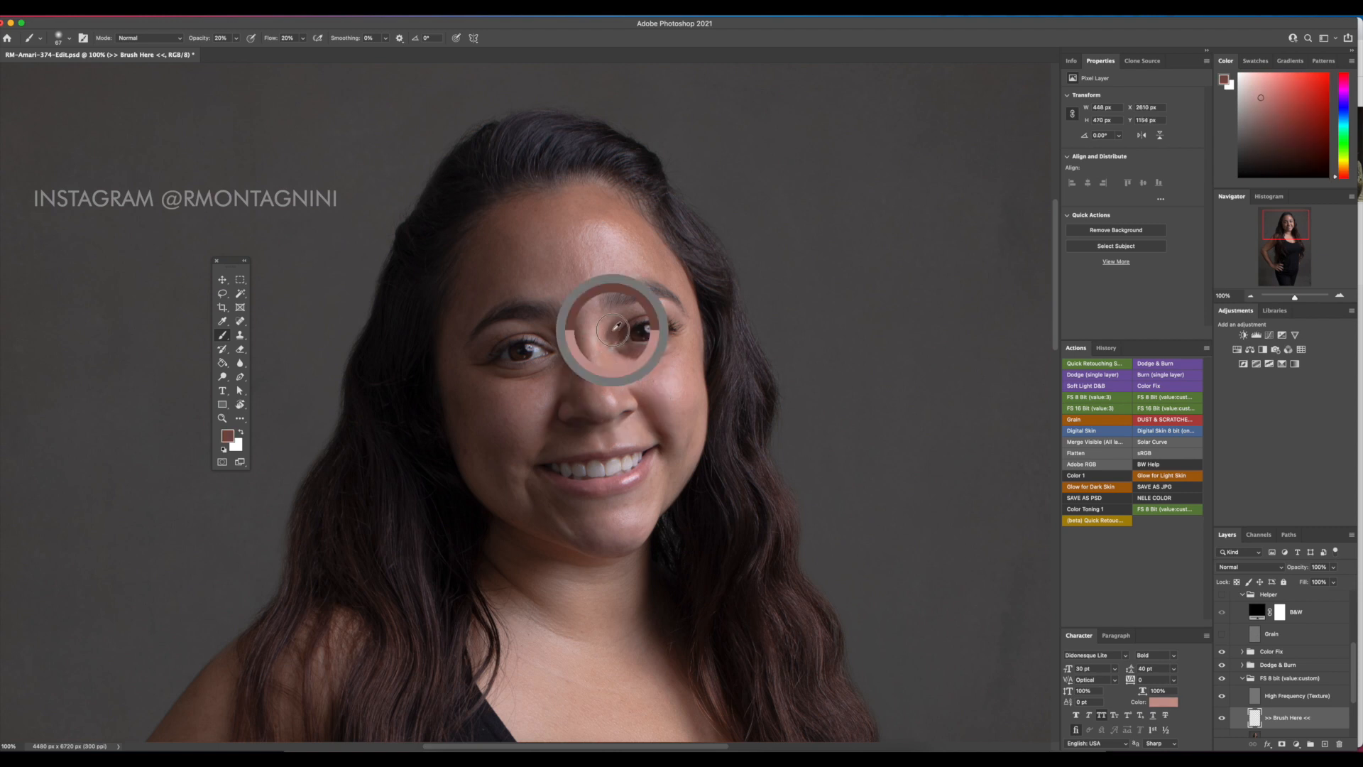
drag(608, 326, 622, 324)
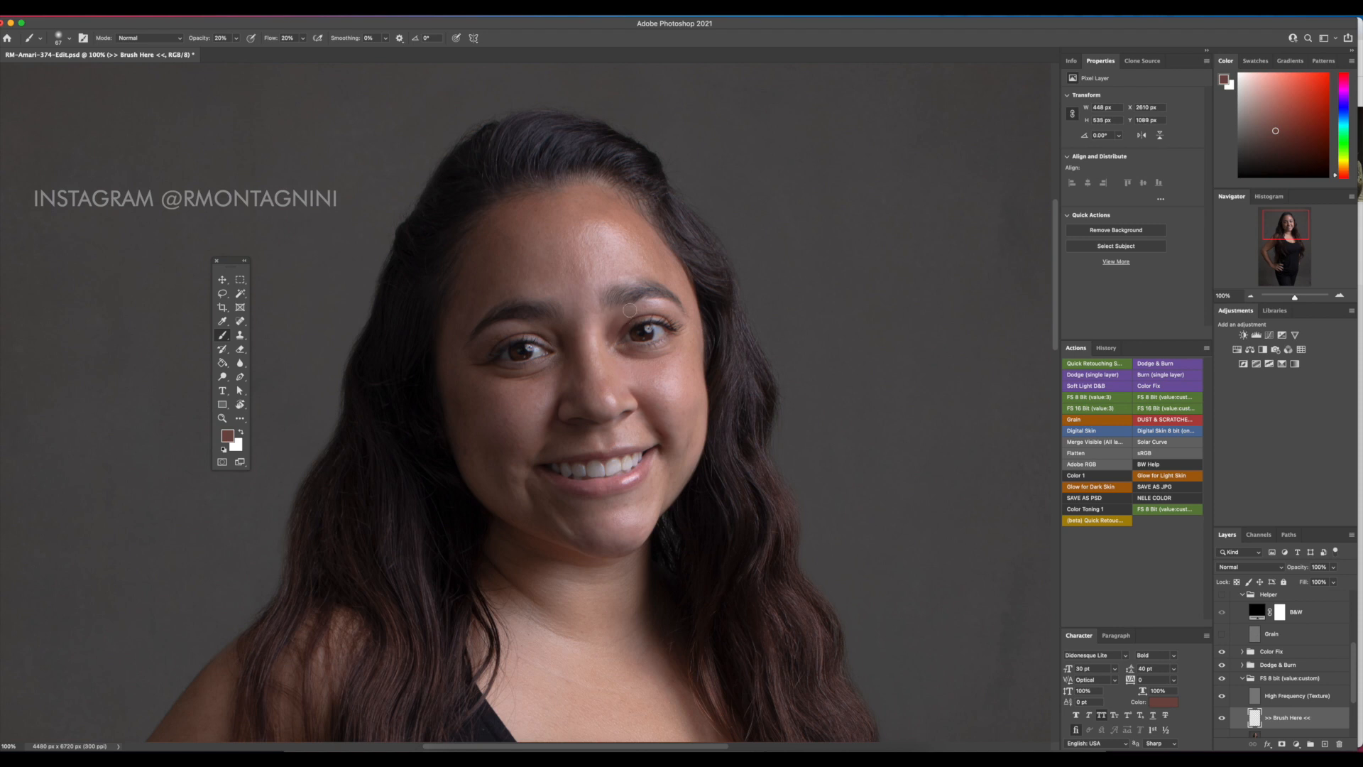
alt+click(619, 337)
alt+click(648, 369)
alt+click(613, 341)
Soften the highlights along the side and bridge of the nose with sampled skin tones
drag(601, 377, 610, 376)
alt+click(602, 390)
click(602, 389)
alt+click(588, 396)
mouse_move(579, 367)
mouse_down()
mouse_move(522, 382)
mouse_move(539, 373)
mouse_move(556, 365)
mouse_move(538, 390)
mouse_move(516, 386)
mouse_move(540, 392)
mouse_move(525, 406)
mouse_move(521, 391)
mouse_move(494, 393)
mouse_move(506, 422)
mouse_move(483, 392)
mouse_move(482, 424)
mouse_move(467, 394)
mouse_move(479, 438)
mouse_move(466, 405)
mouse_up()
alt+click(590, 378)
alt+click(574, 386)
Even out the subject's right cheek from beside the nose to the face edge with repeatedly sampled skin tones
alt+click(549, 394)
alt+click(546, 385)
alt+click(544, 406)
alt+click(508, 397)
alt+click(485, 392)
alt+click(479, 426)
alt+click(475, 441)
Enlarge the brush and smooth the shine and tone transitions across the temple and forehead with sampled skin tones
alt+click(451, 353)
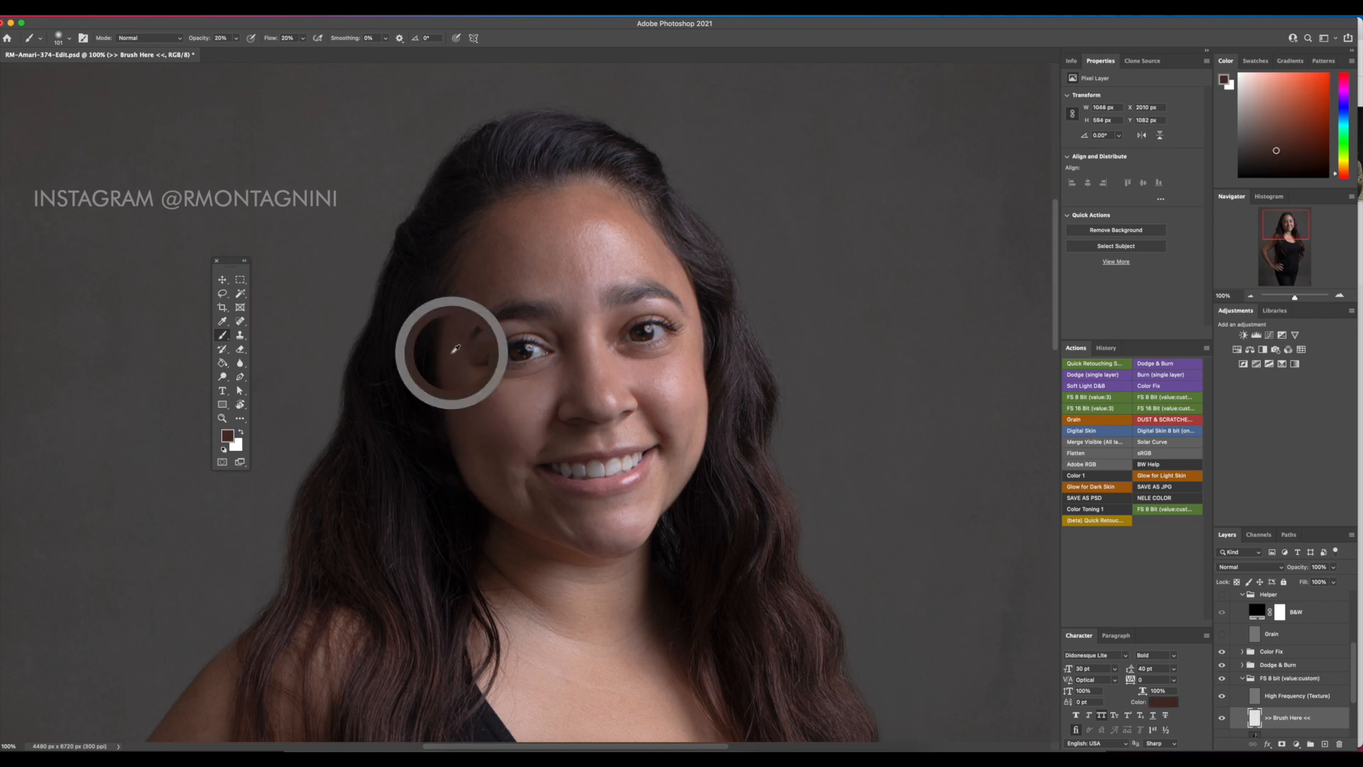
mouse_move(452, 353)
mouse_down()
mouse_move(471, 282)
mouse_move(511, 284)
mouse_move(478, 272)
mouse_move(510, 215)
mouse_move(531, 247)
mouse_move(575, 213)
mouse_up()
alt+click(479, 272)
alt+click(516, 260)
alt+click(523, 232)
alt+click(518, 251)
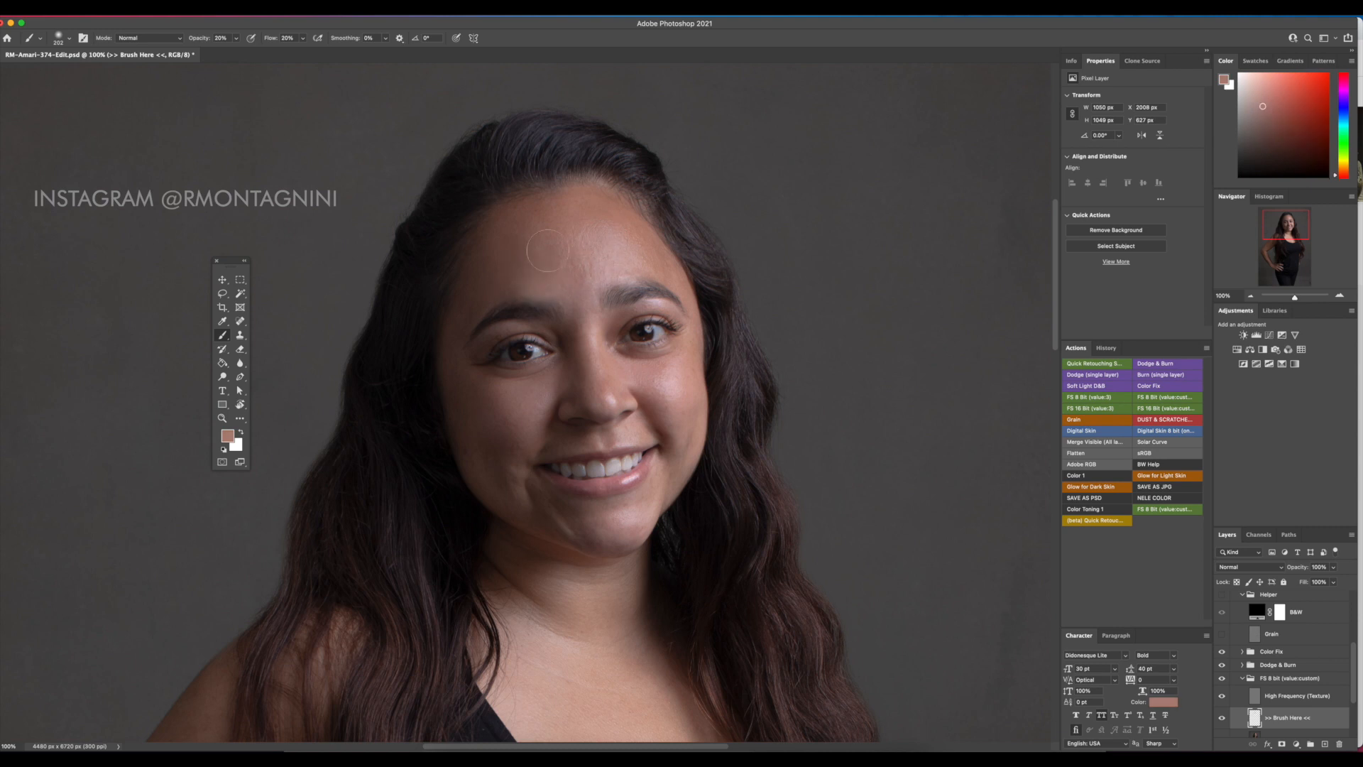
alt+click(601, 248)
alt+click(603, 268)
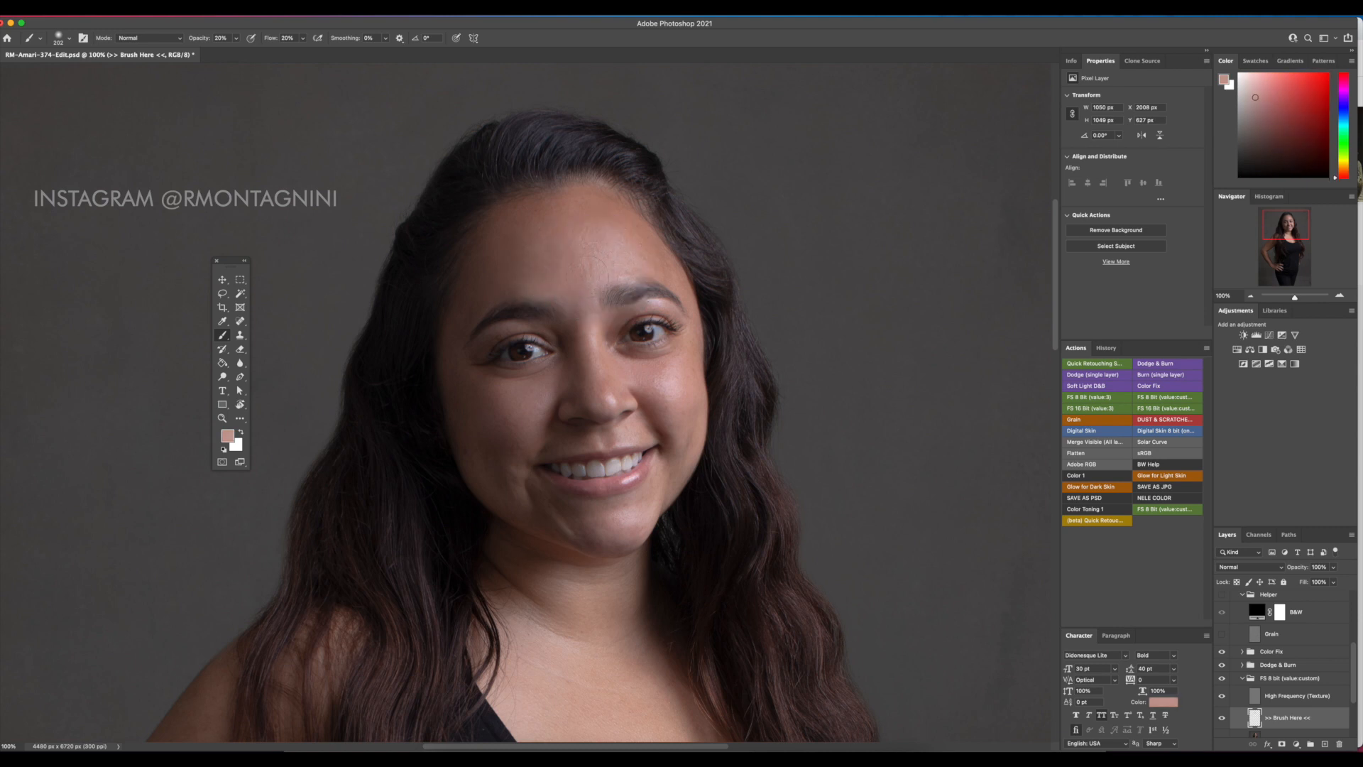
alt+click(553, 264)
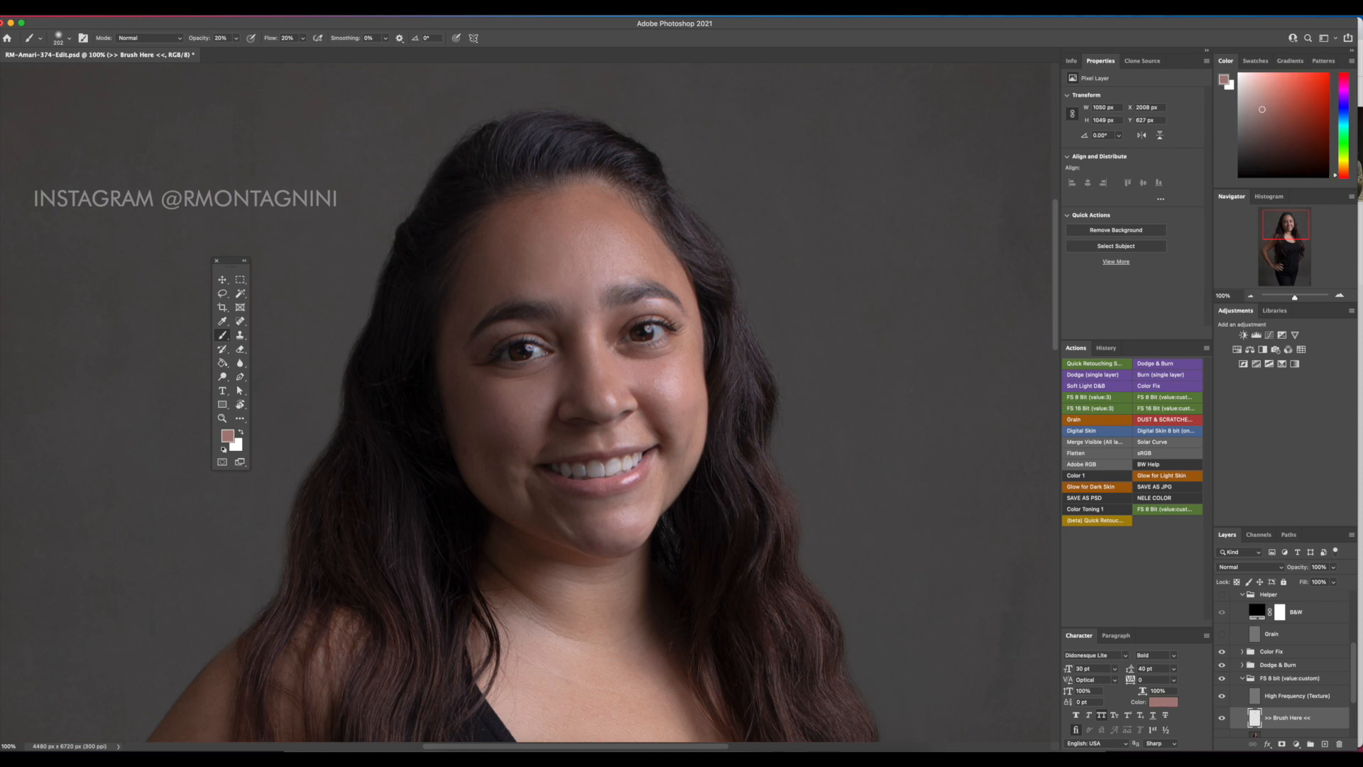
alt+click(512, 261)
Blend sampled skin tones over the chin and lower jaw to even out the highlights
mouse_move(515, 434)
mouse_down()
mouse_move(482, 440)
mouse_move(482, 478)
mouse_move(545, 520)
mouse_move(542, 505)
mouse_move(558, 520)
mouse_move(539, 489)
mouse_move(595, 518)
mouse_move(571, 511)
mouse_move(597, 541)
mouse_up()
alt+click(481, 479)
alt+click(568, 511)
alt+click(610, 530)
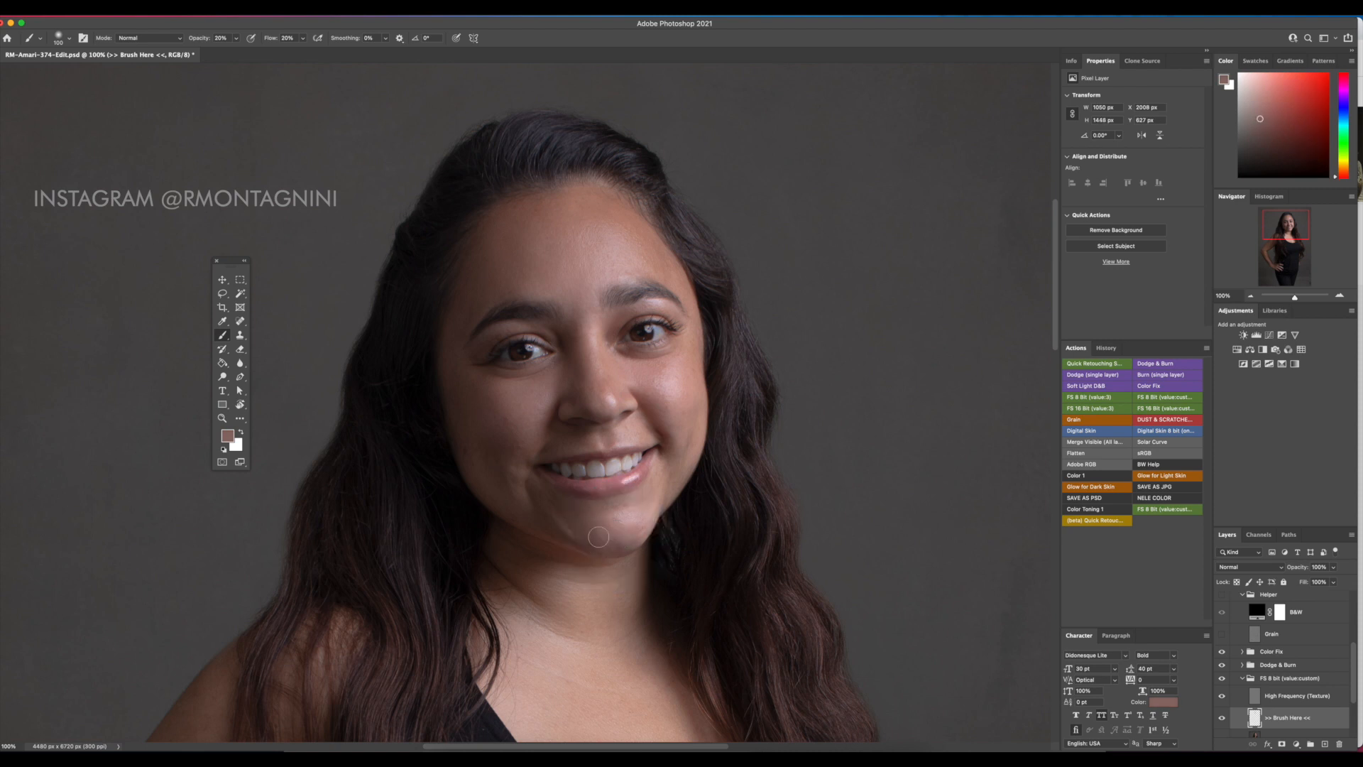
alt+click(557, 516)
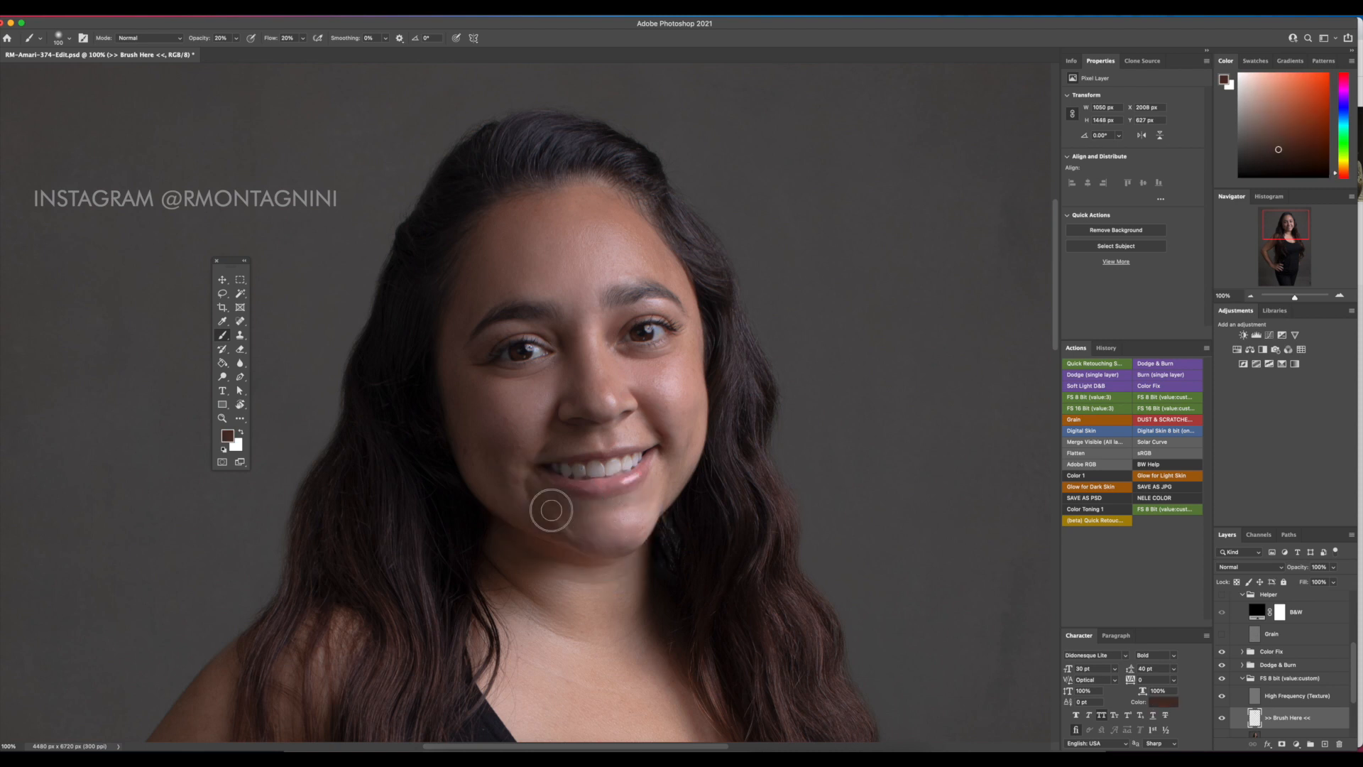
Smooth the smile fold beside the mouth and the subject's right cheek with sampled skin tones
alt+click(522, 503)
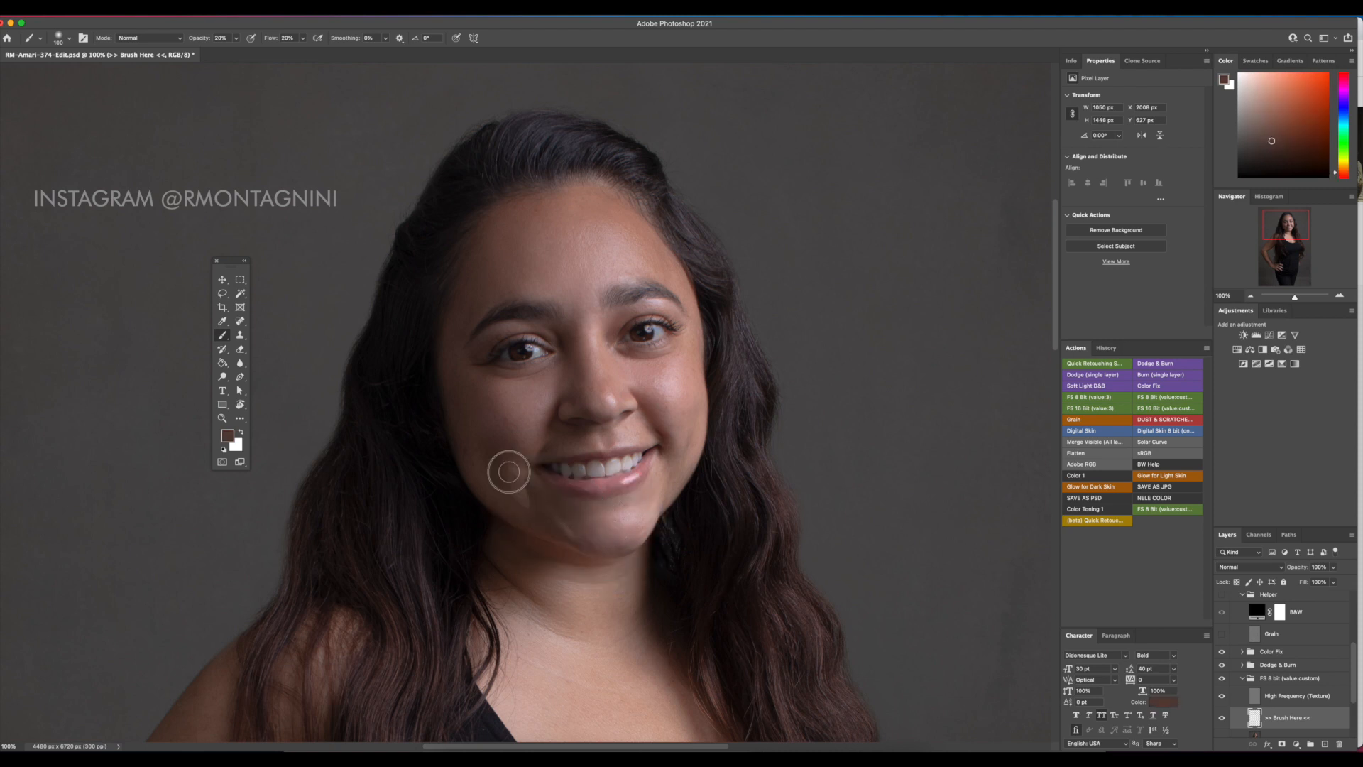
alt+click(506, 475)
alt+click(466, 459)
drag(488, 411, 512, 411)
alt+click(490, 376)
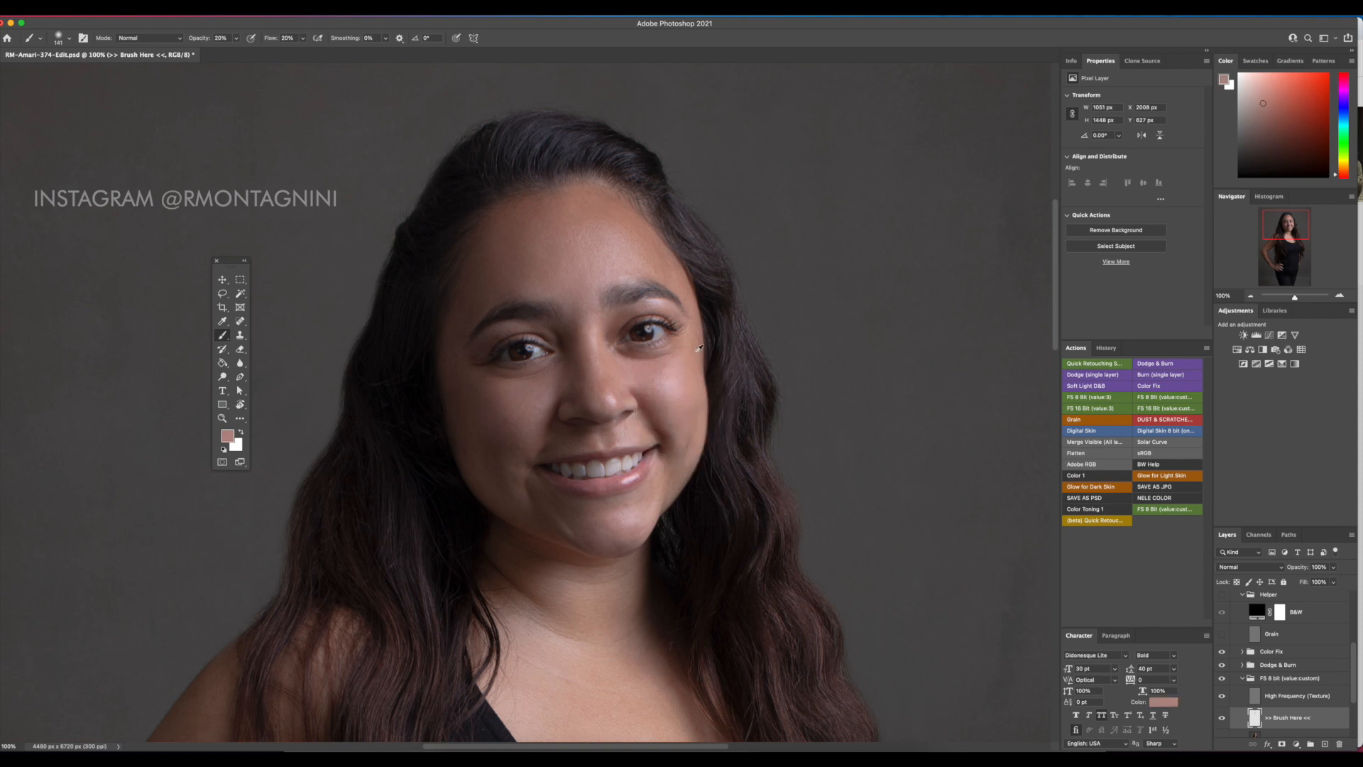
Lighten the area under the subject's left eye with sampled tones and soften the painted edges with the Eraser at 10% opacity
drag(695, 355, 642, 359)
alt+click(636, 352)
alt+click(622, 351)
drag(661, 365, 653, 369)
key(e)
drag(671, 367, 676, 367)
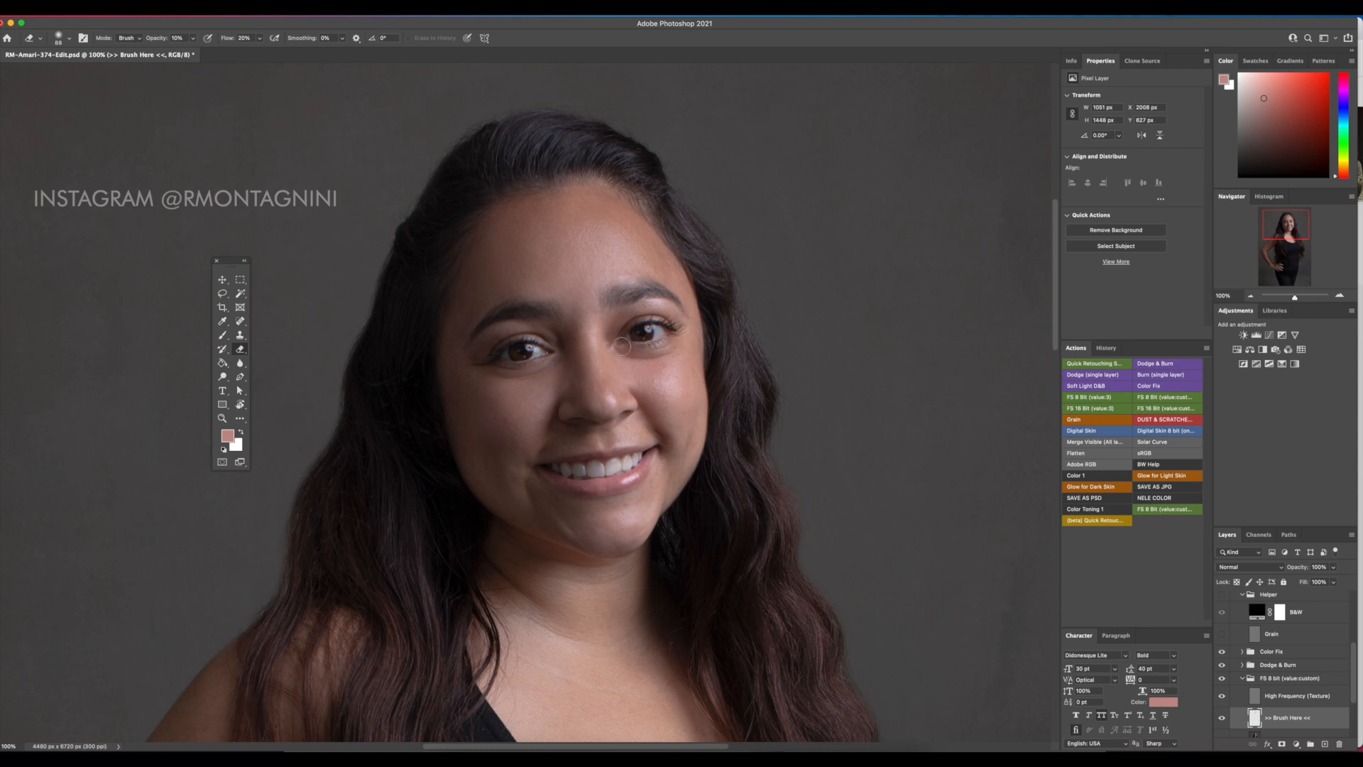
Brush sampled skin tones over the upper lip area, the mouth corner and the chin to smooth the transitions
key(b)
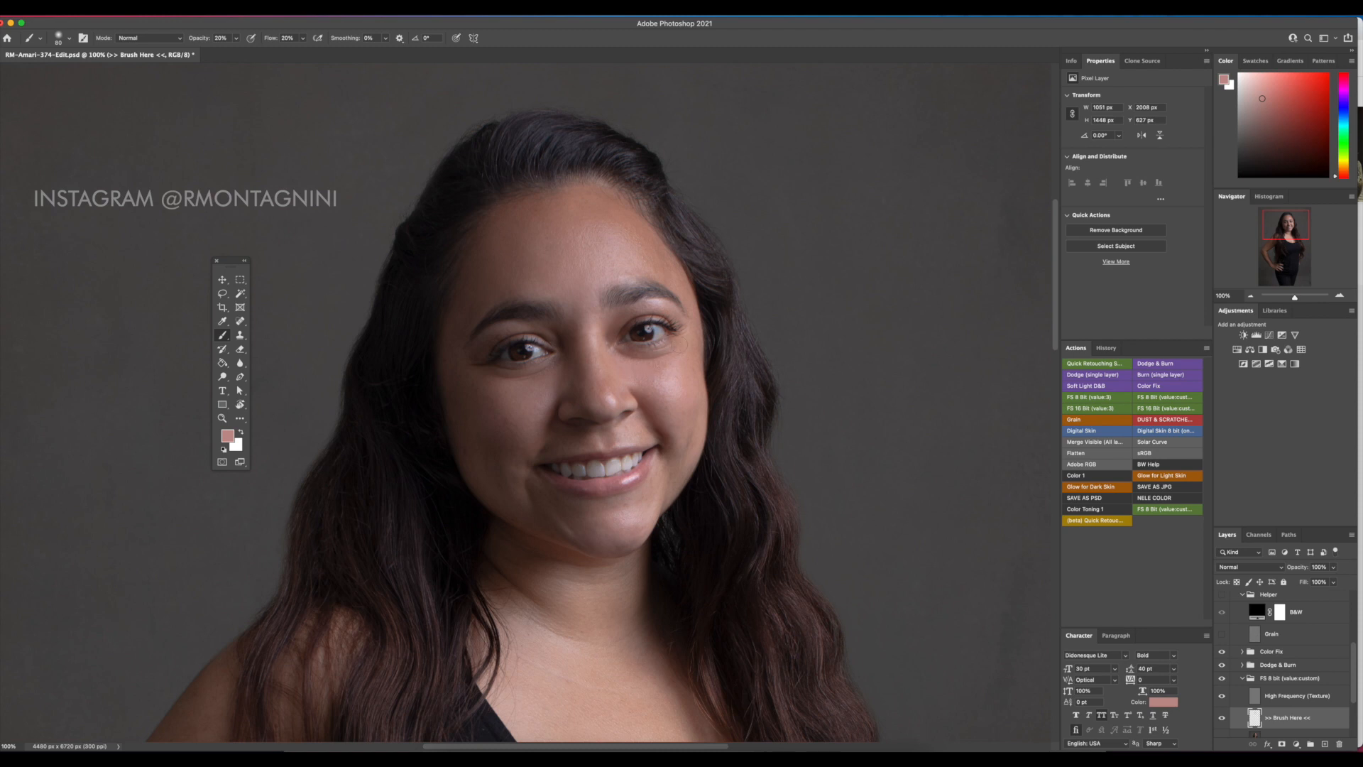
alt+click(639, 430)
alt+click(577, 445)
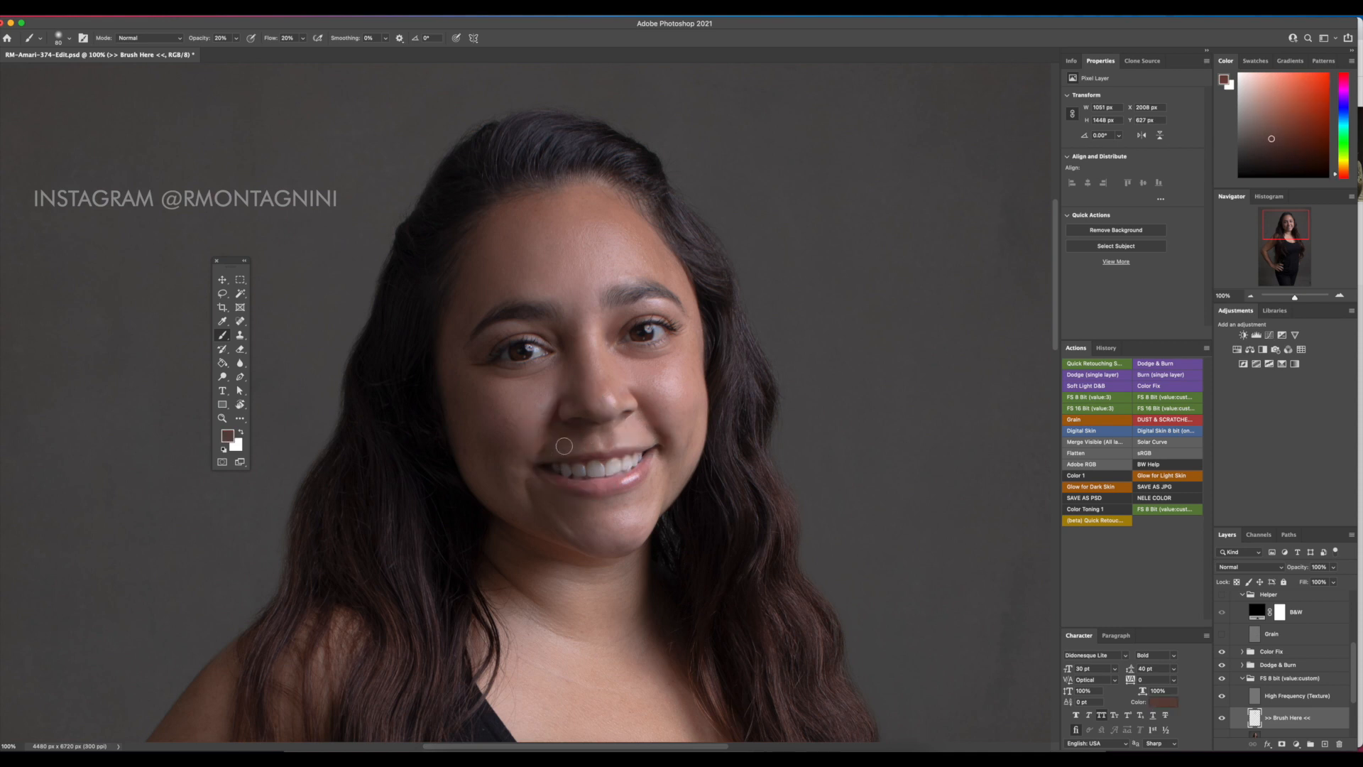
alt+click(546, 445)
alt+click(577, 437)
alt+click(626, 524)
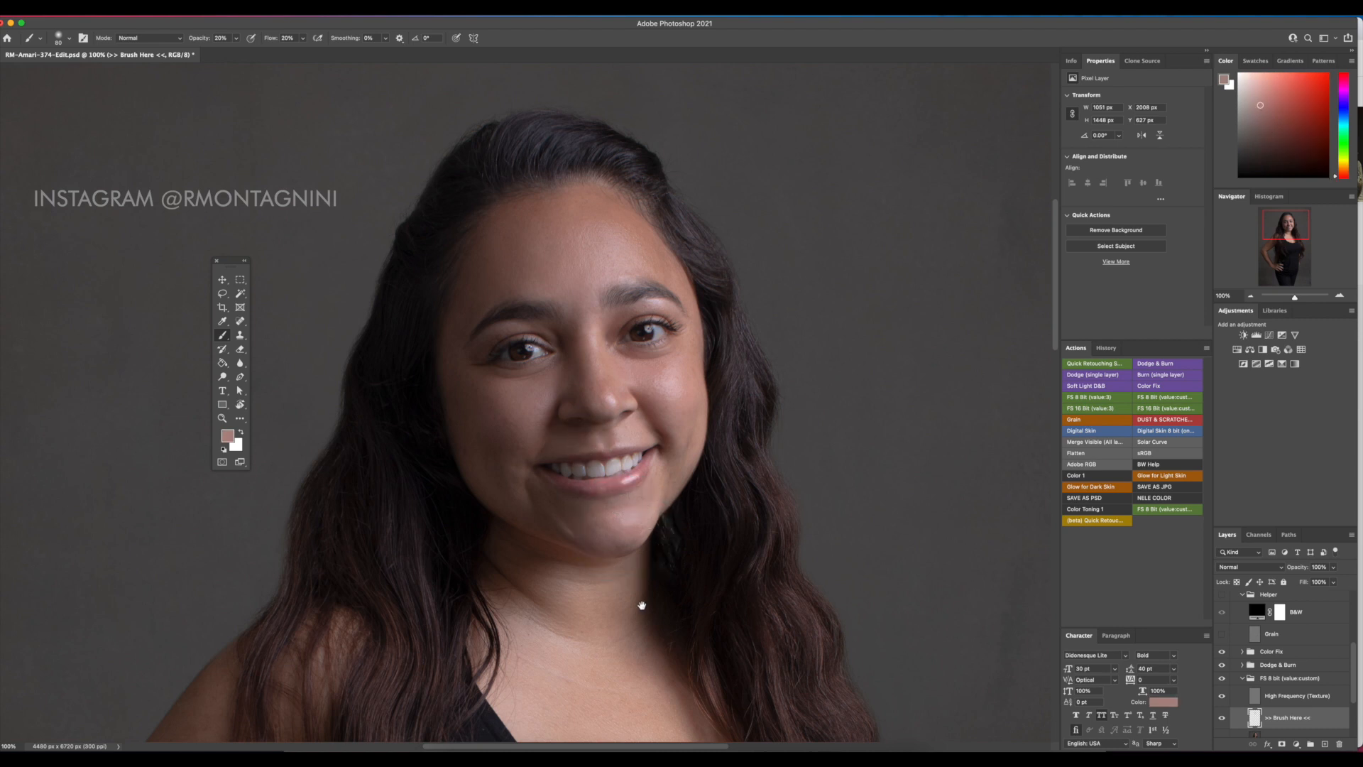
Even out the neck and upper chest above the neckline with sampled skin tones on the Brush Here layer
scroll(622, 511, down, 5)
alt+click(589, 541)
click(572, 549)
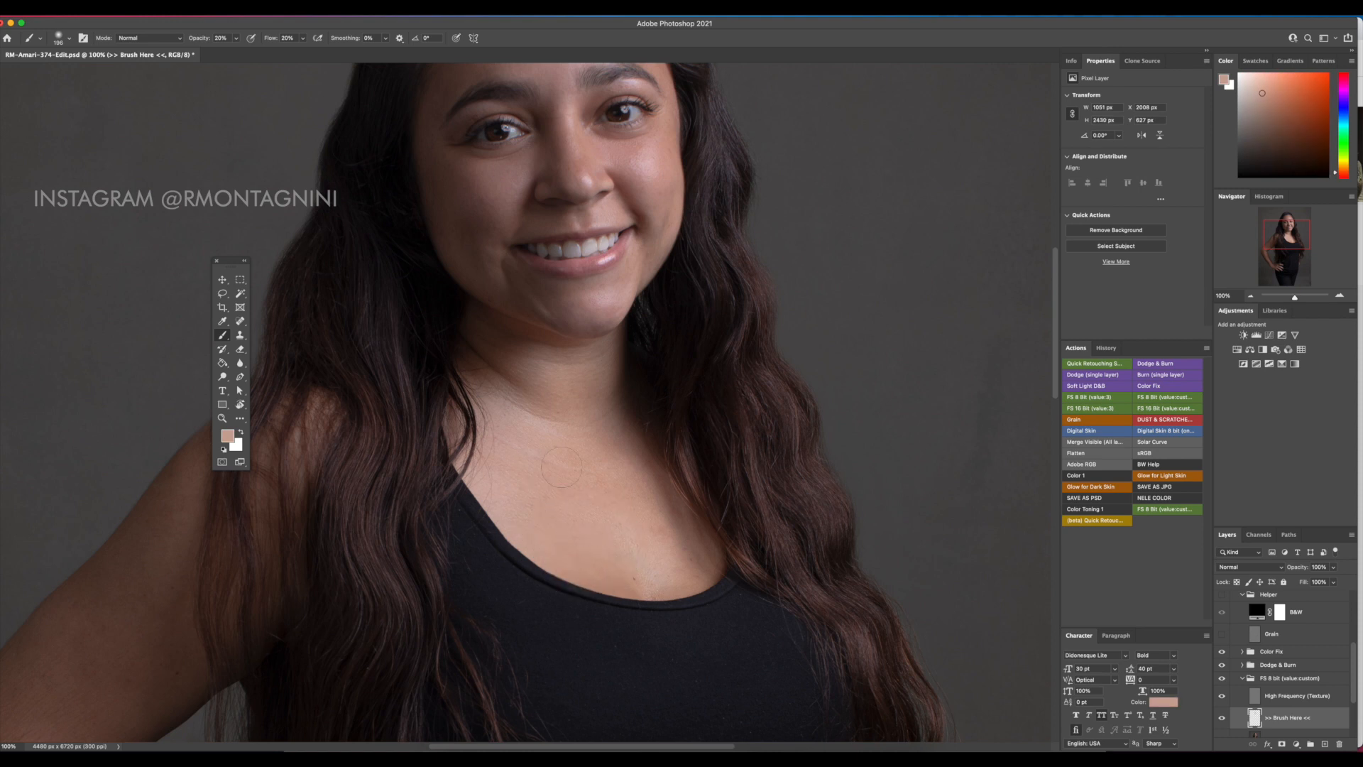
alt+click(667, 565)
click(664, 553)
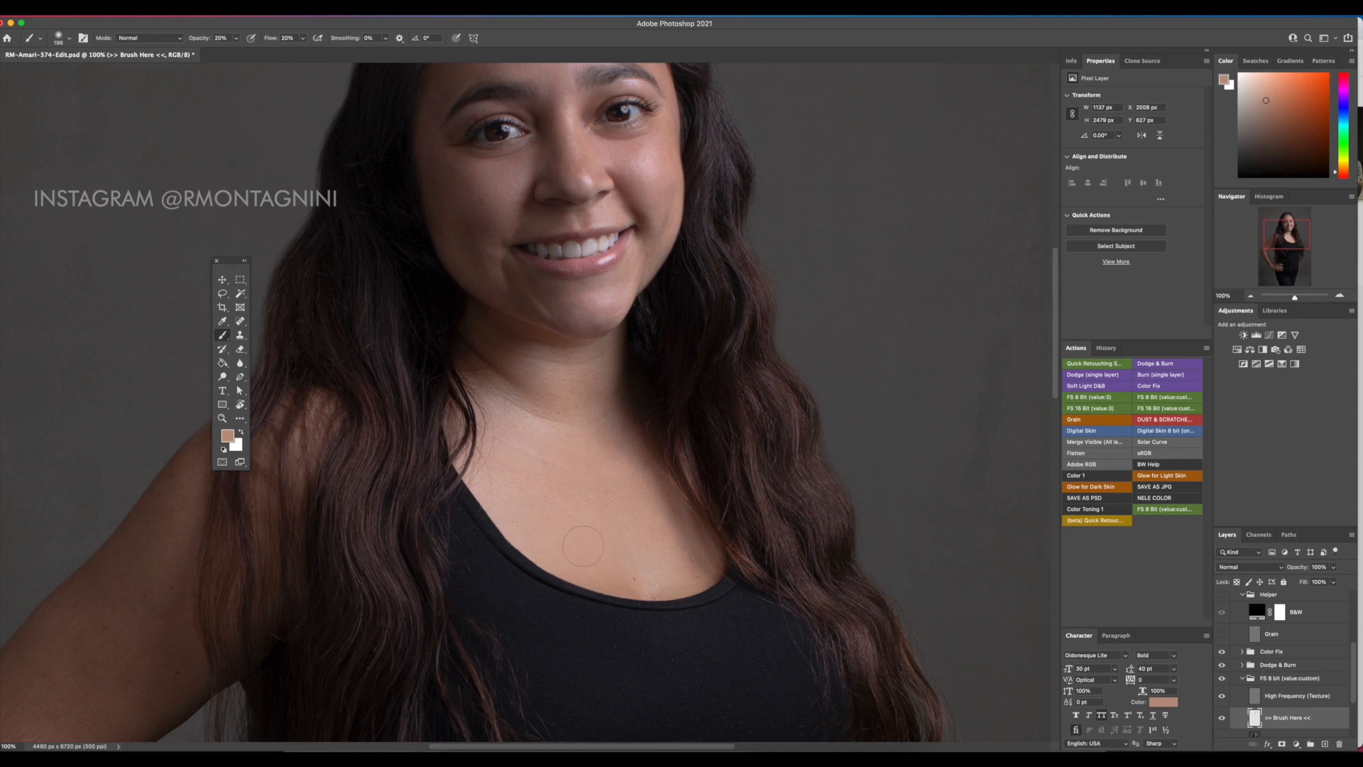
alt+click(503, 389)
click(507, 365)
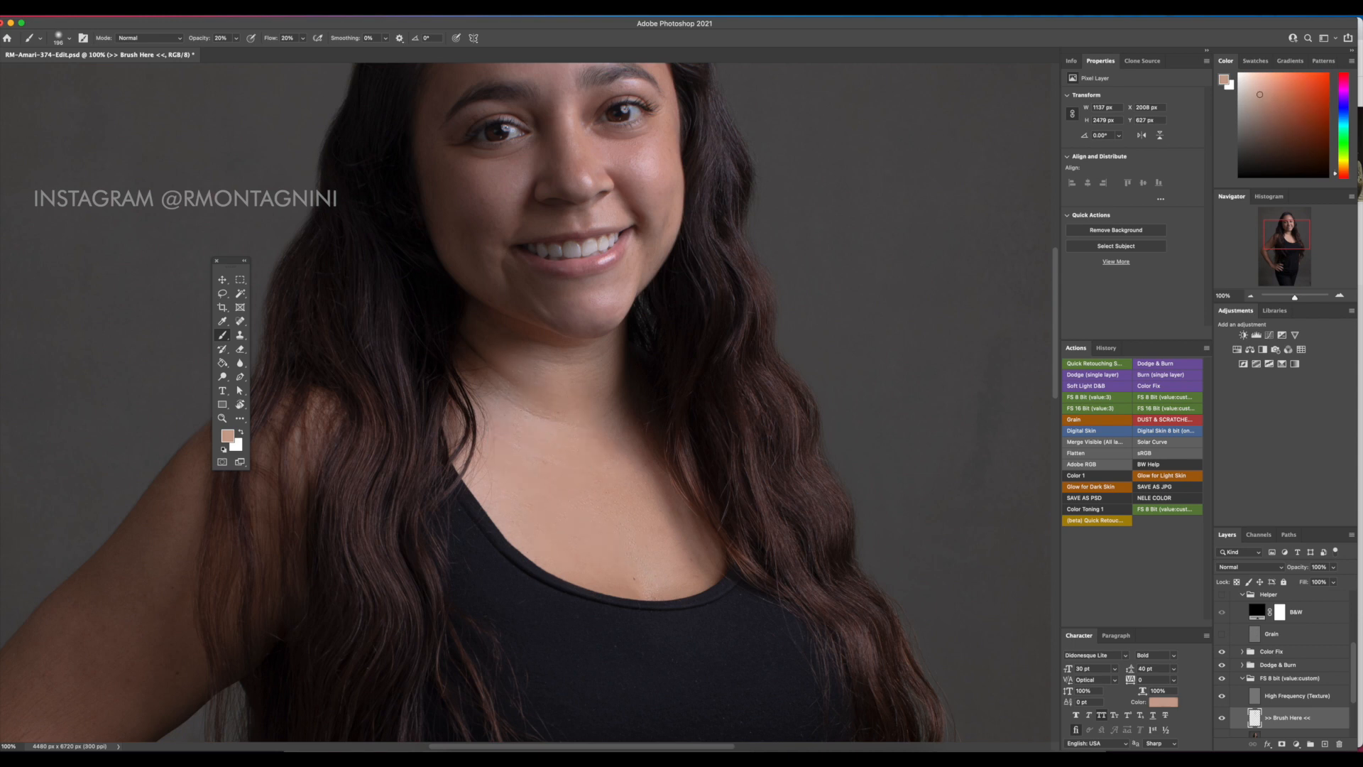
Blend the shadow transition on the neck below the chin with sampled skin tones
alt+click(517, 329)
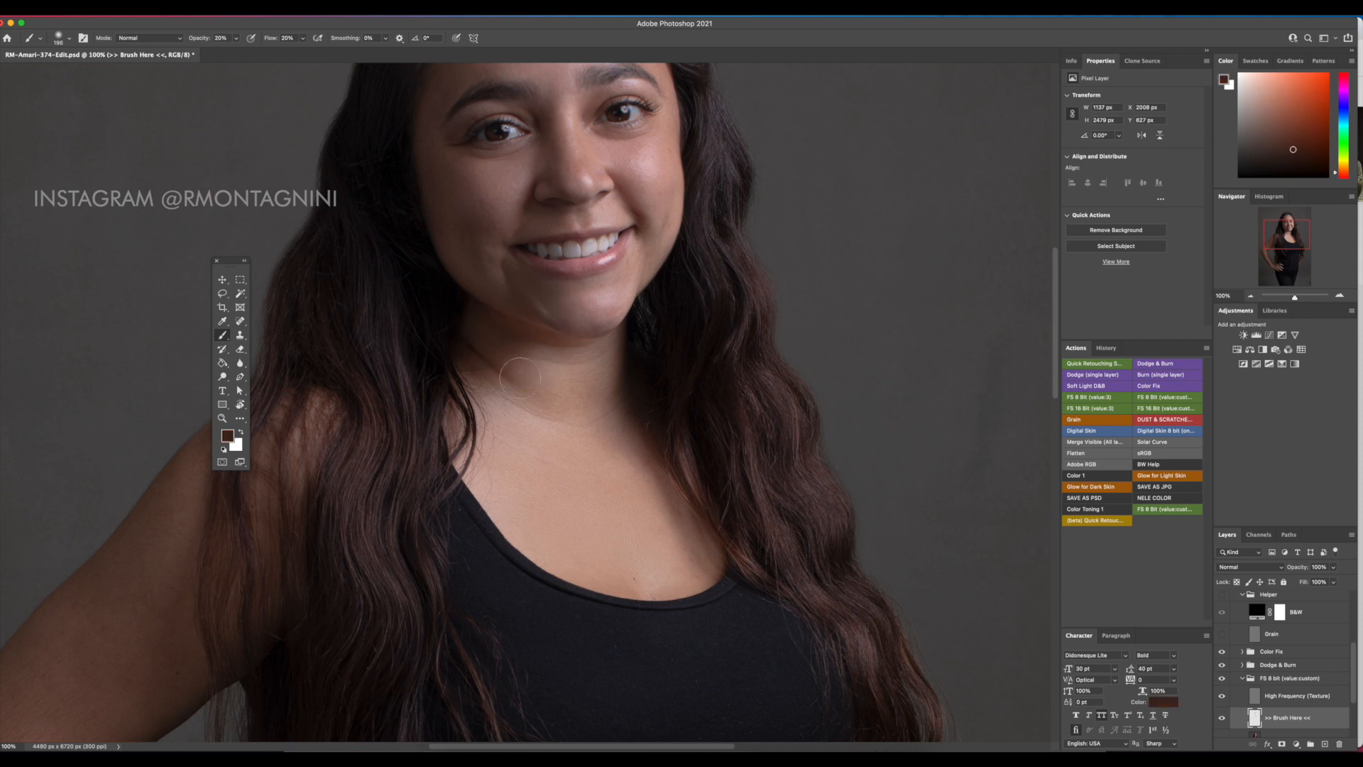
alt+click(572, 387)
Even out the upper arm, elbow and forearm of the bent arm using a large brush and sampled skin tones
drag(208, 671, 647, 369)
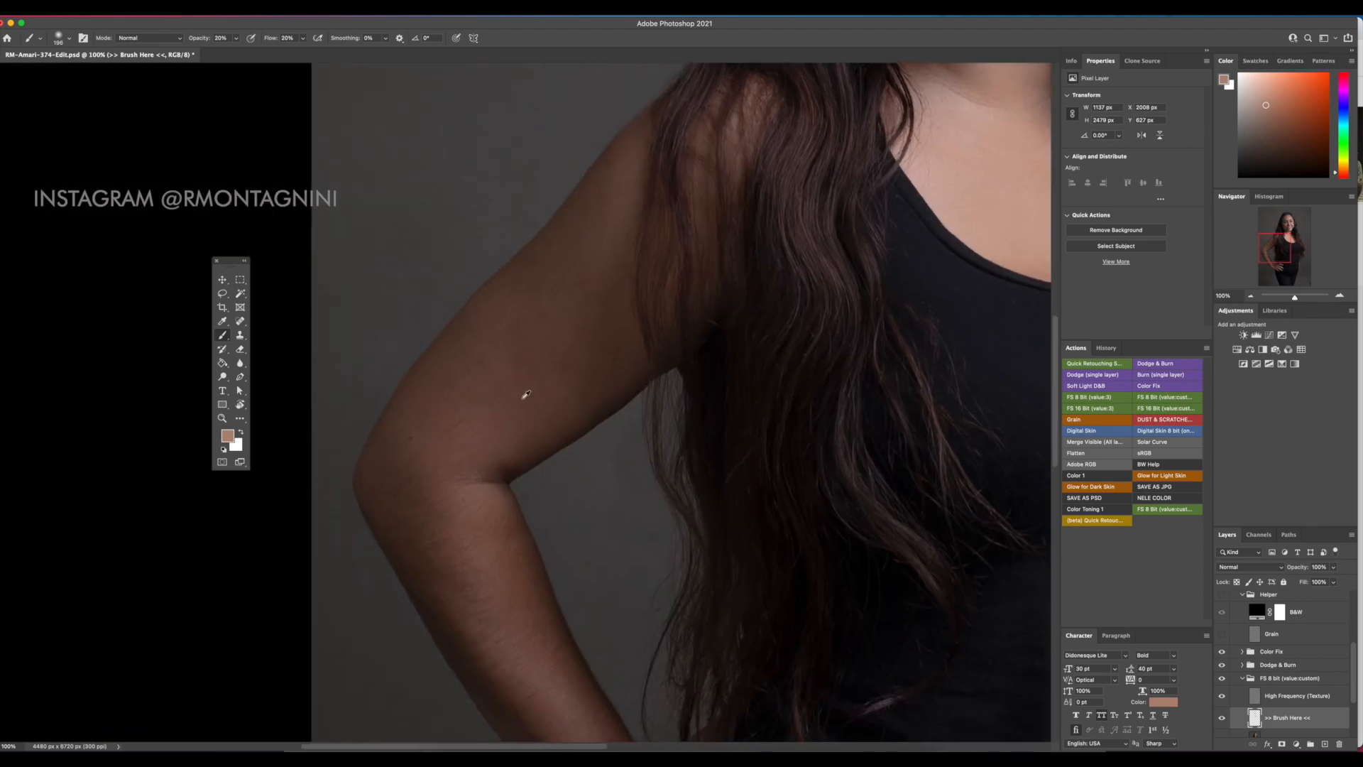
drag(522, 372, 557, 384)
alt+click(476, 402)
mouse_move(476, 402)
mouse_down()
mouse_move(517, 340)
mouse_move(467, 399)
mouse_move(483, 360)
mouse_move(609, 204)
mouse_move(498, 430)
mouse_move(604, 365)
mouse_move(527, 383)
mouse_move(410, 463)
mouse_move(610, 201)
mouse_move(591, 233)
mouse_move(608, 217)
mouse_move(615, 246)
mouse_up()
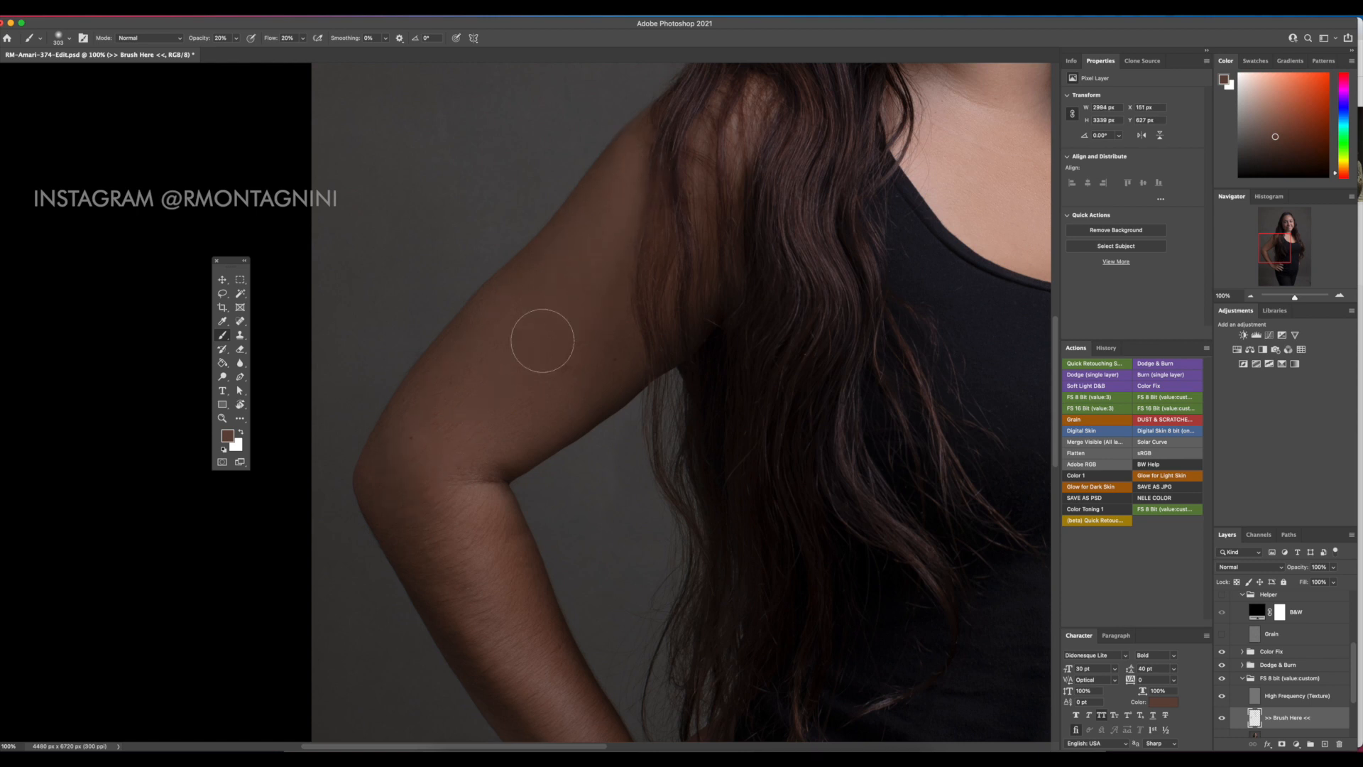
drag(497, 563, 470, 402)
alt+click(545, 529)
mouse_move(569, 588)
mouse_down()
mouse_move(585, 607)
mouse_move(556, 558)
mouse_up()
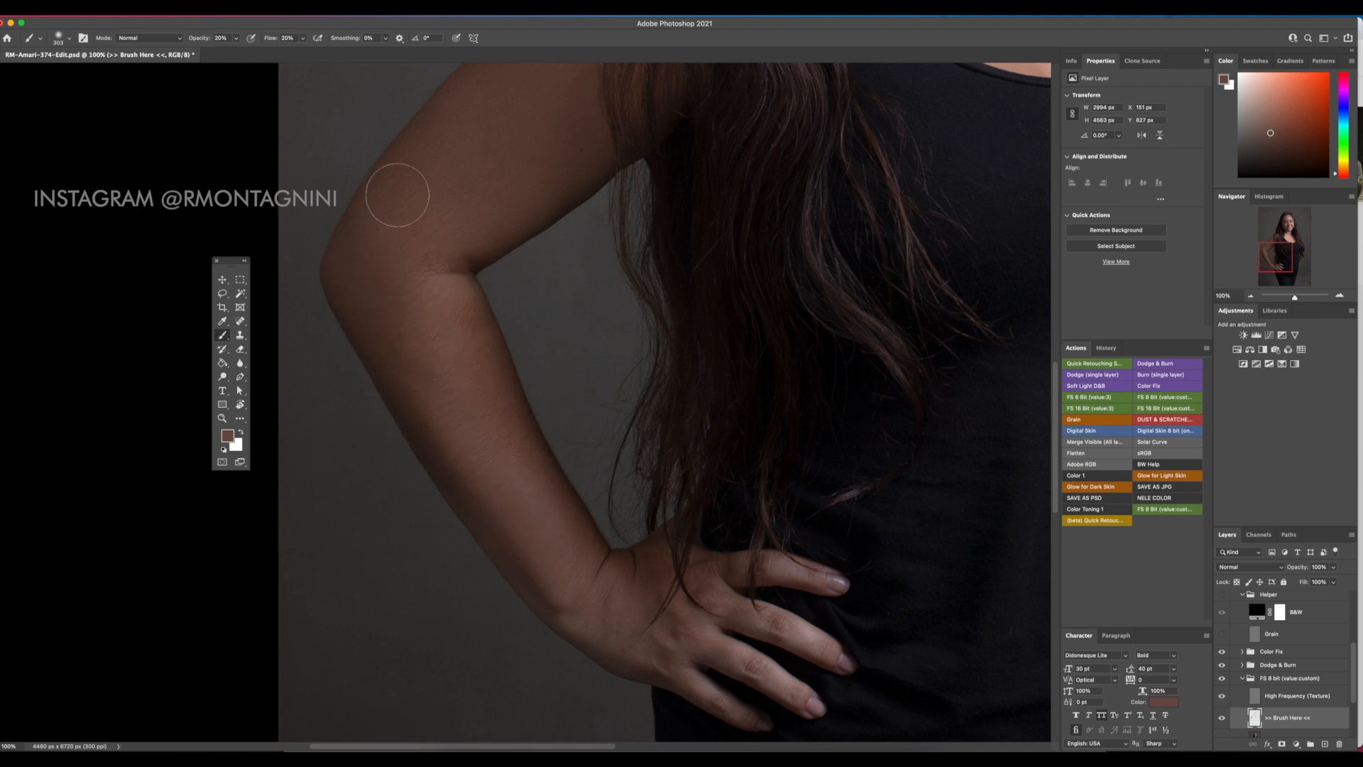
Smooth the back of the hand on the hip and its lower fingers with sampled skin tones
mouse_move(647, 604)
mouse_down()
mouse_move(603, 595)
mouse_move(624, 639)
mouse_move(635, 633)
mouse_move(624, 642)
mouse_move(648, 624)
mouse_move(618, 575)
mouse_move(672, 630)
mouse_move(633, 639)
mouse_up()
alt+click(625, 638)
mouse_move(714, 683)
mouse_down()
mouse_move(694, 683)
mouse_move(707, 698)
mouse_move(673, 667)
mouse_up()
alt+click(699, 687)
alt+click(726, 665)
drag(754, 660, 804, 698)
alt+click(795, 632)
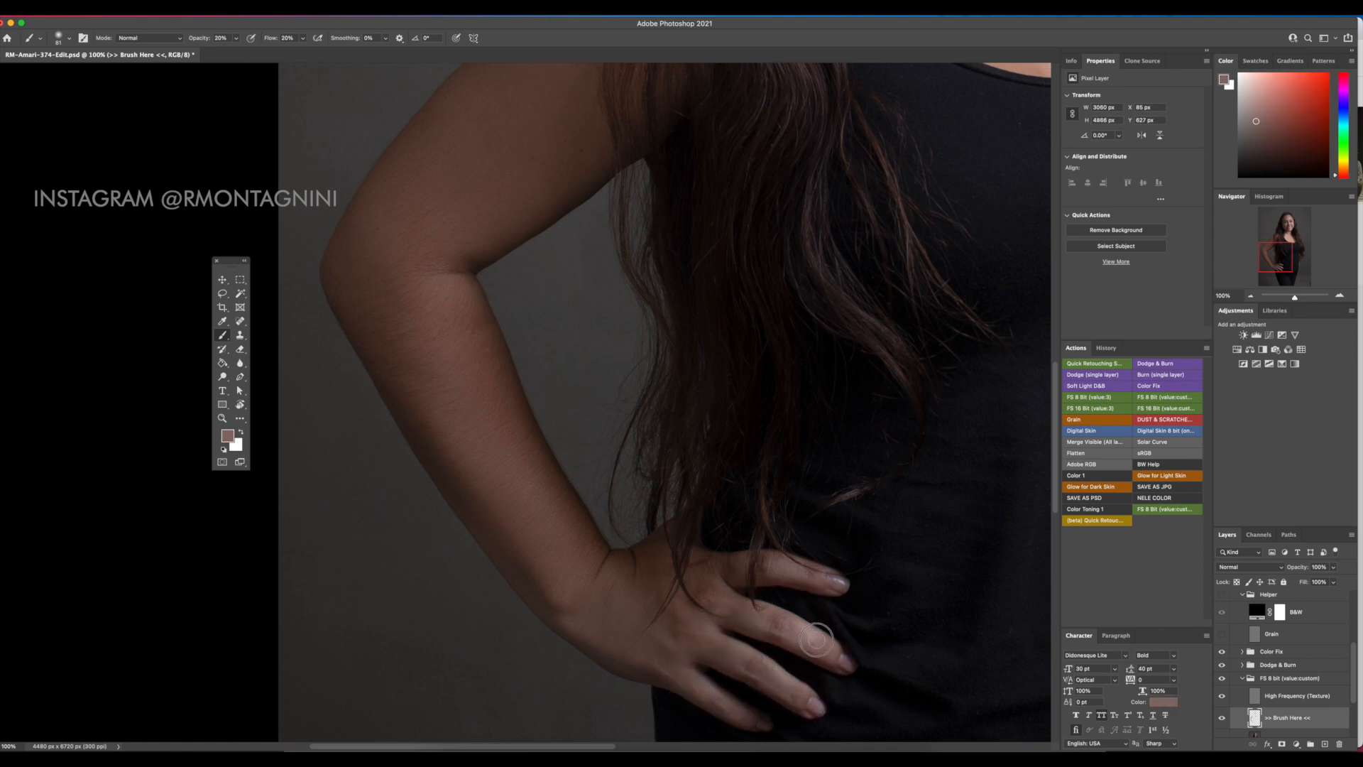
Blend sampled skin tones over the upper fingers, the knuckles and the wrist area of the hand
alt+click(742, 612)
drag(761, 624, 800, 638)
alt+click(786, 566)
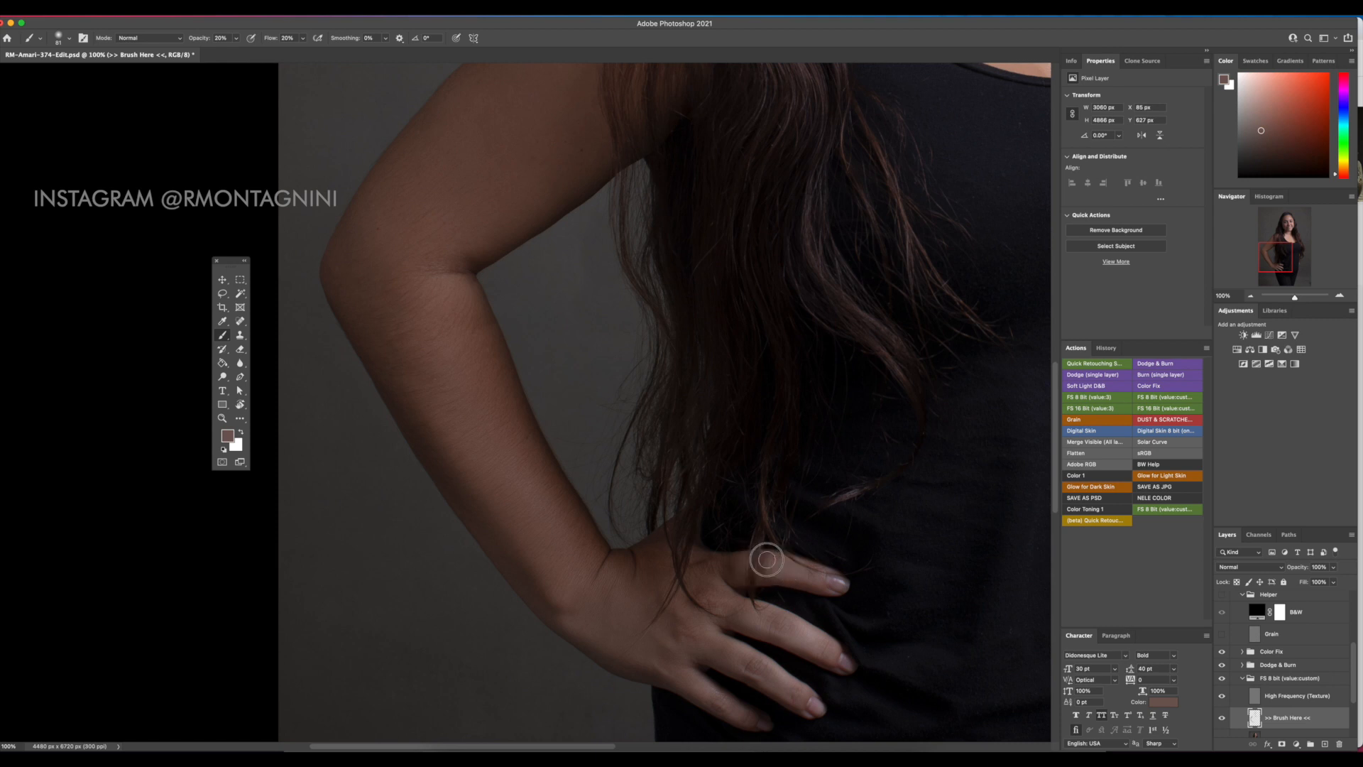
alt+click(718, 566)
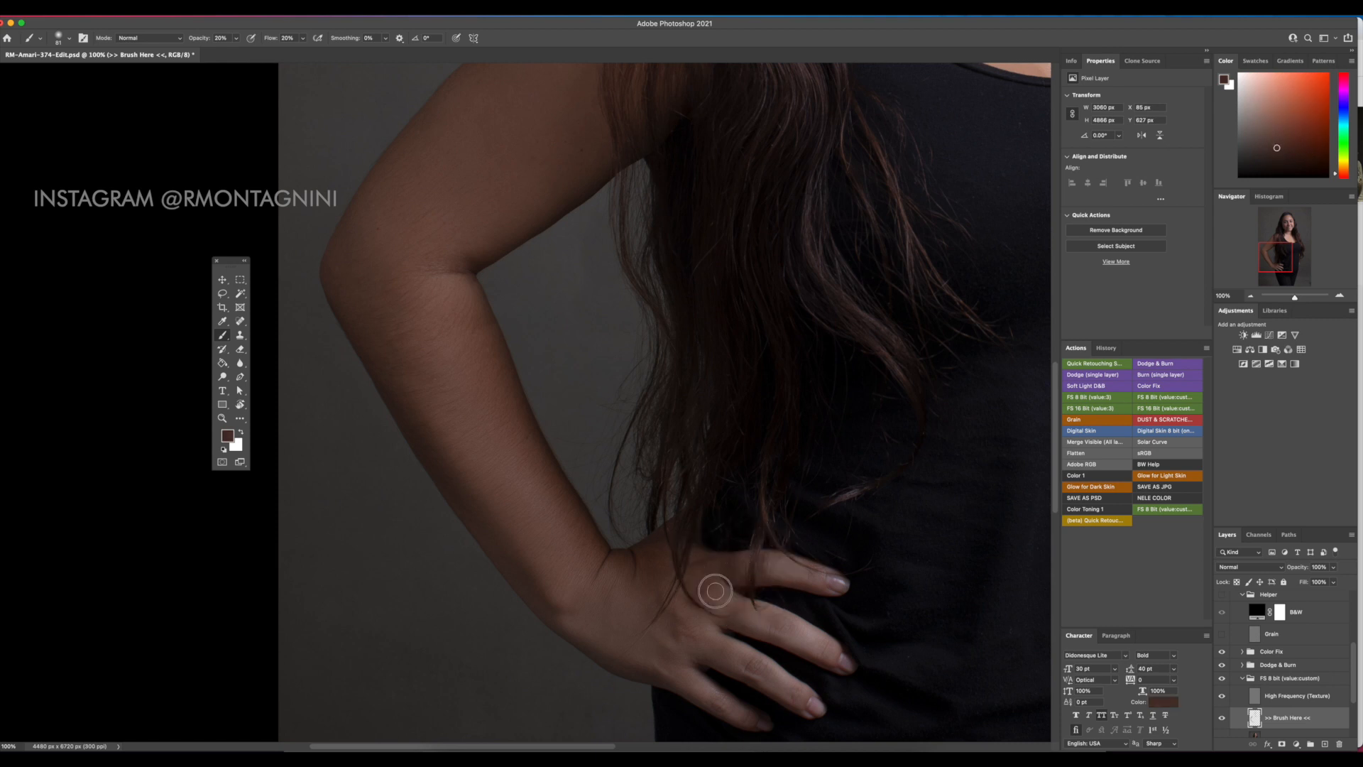
alt+click(720, 616)
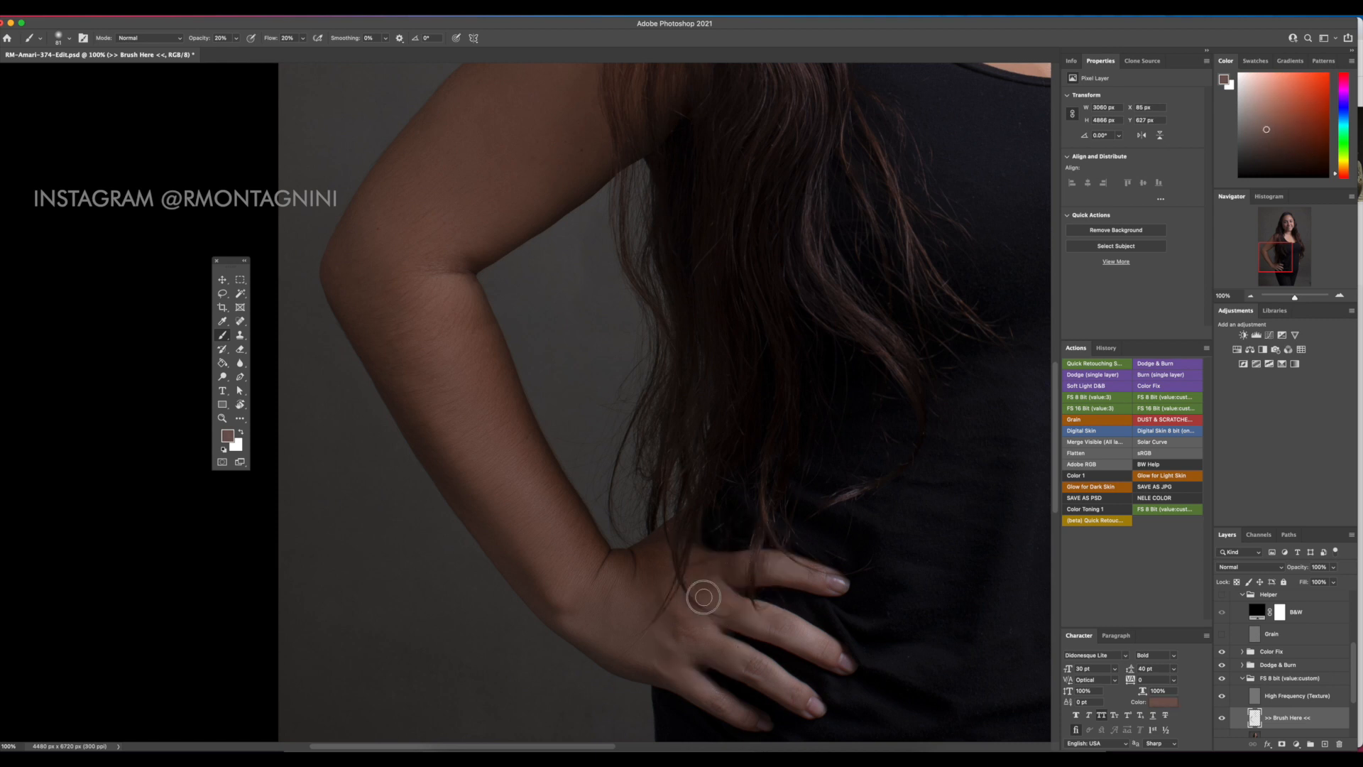
alt+click(717, 589)
mouse_move(645, 608)
mouse_down()
mouse_move(678, 611)
mouse_move(648, 609)
mouse_up()
alt+click(601, 615)
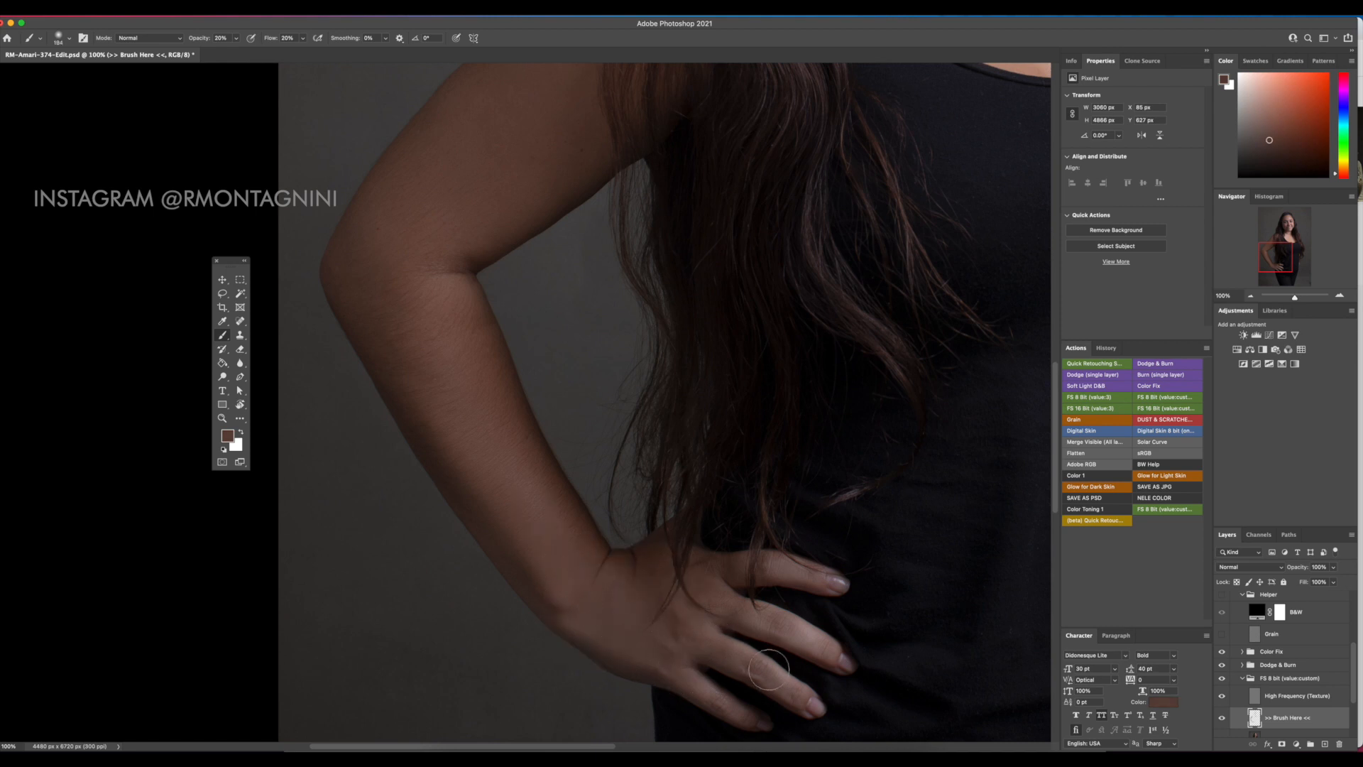
Soften the remaining tonal transitions on the neck and upper chest with sampled skin tones
drag(751, 468, 497, 639)
drag(508, 440, 709, 664)
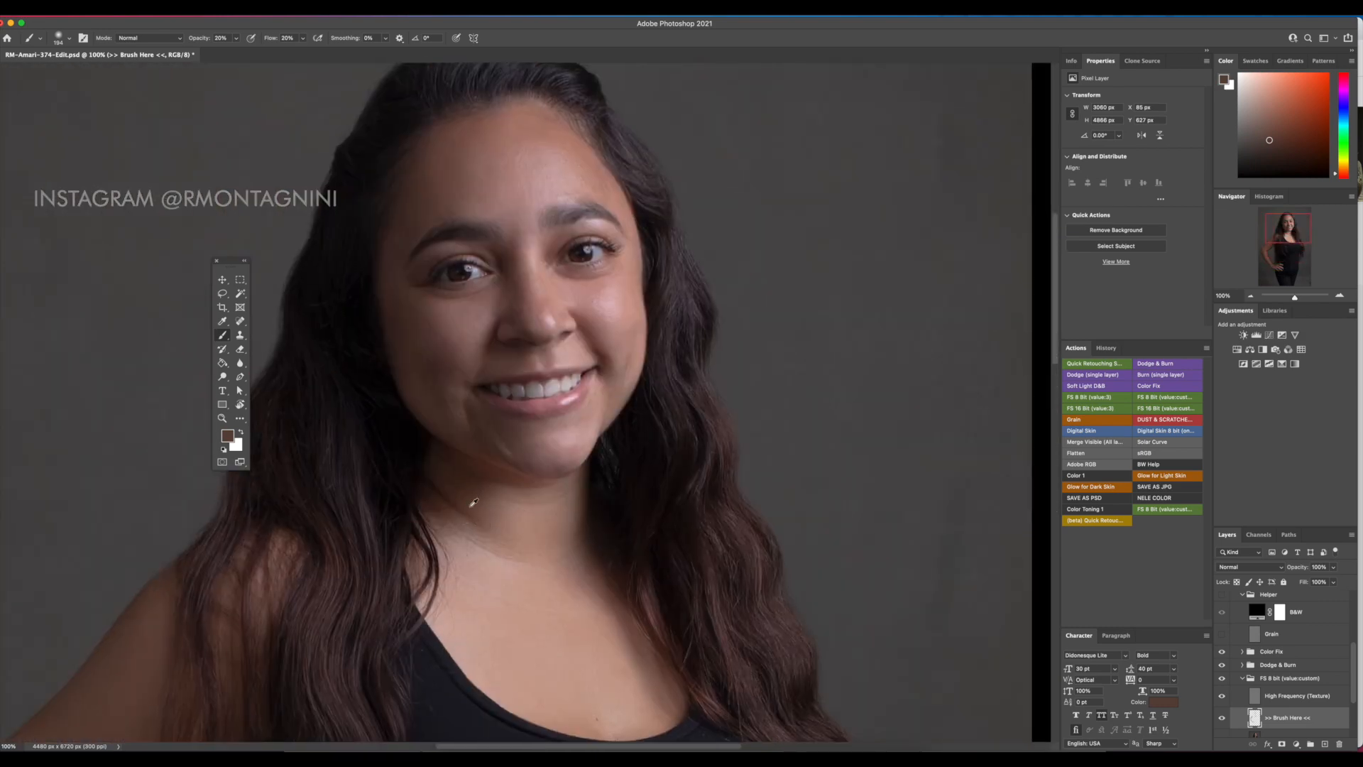
alt+click(457, 474)
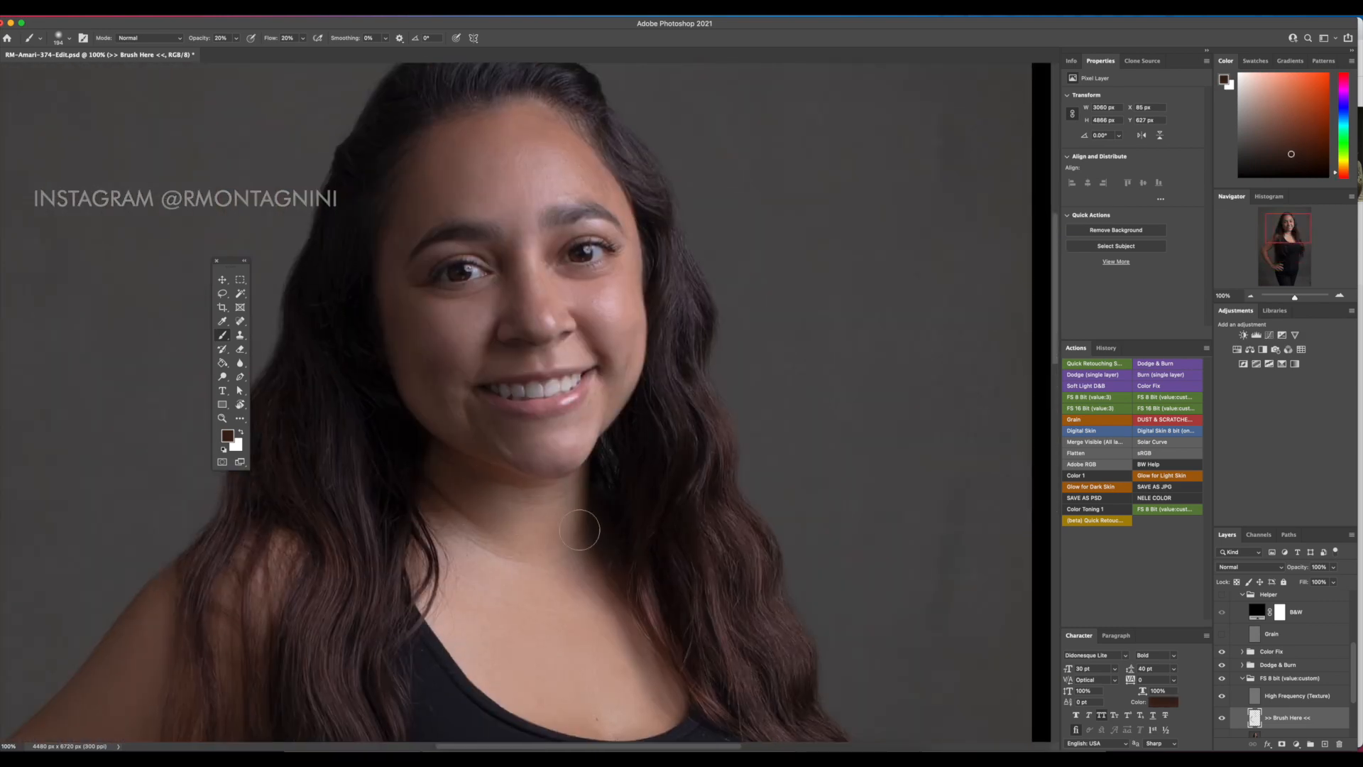
alt+click(563, 549)
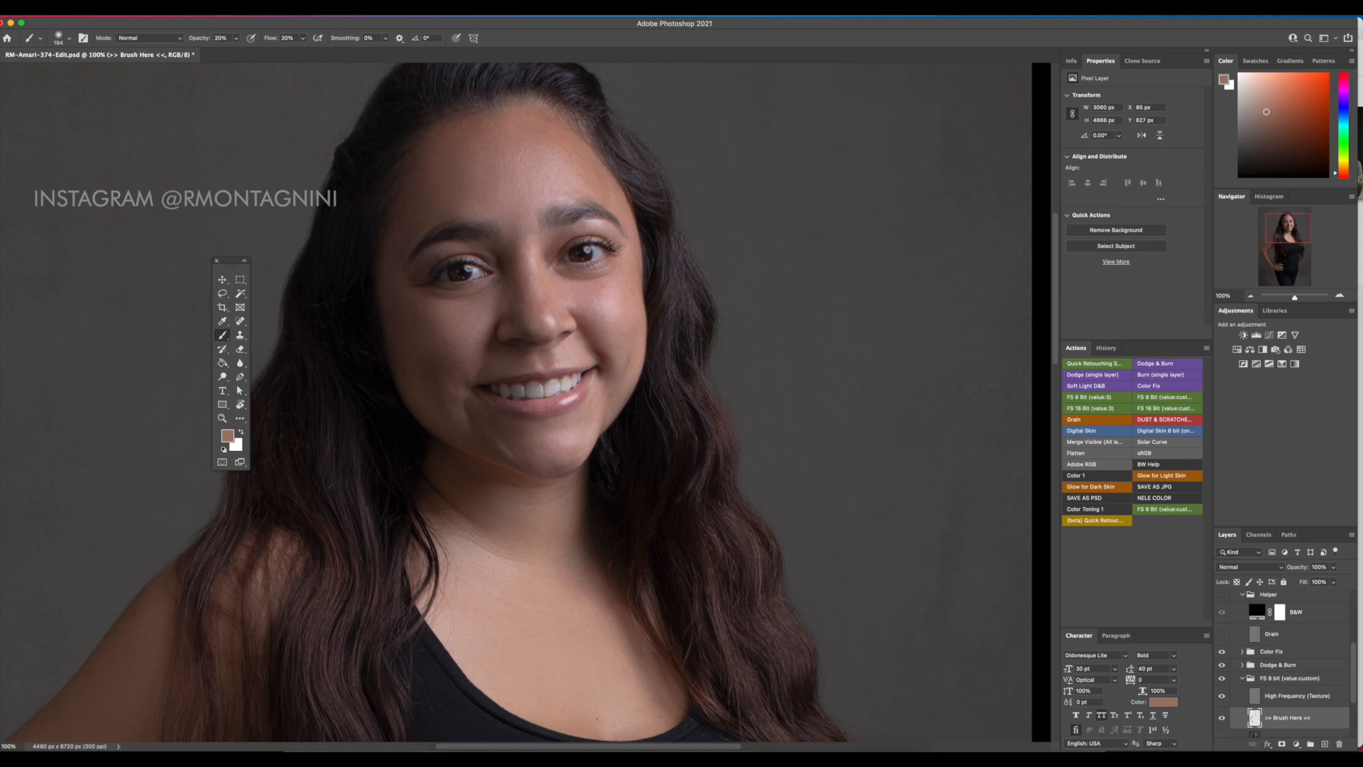
alt+click(568, 624)
Refine the skin above the upper lip, on the chin and on the subject's left cheek with sampled tones
drag(588, 382, 558, 380)
alt+click(571, 353)
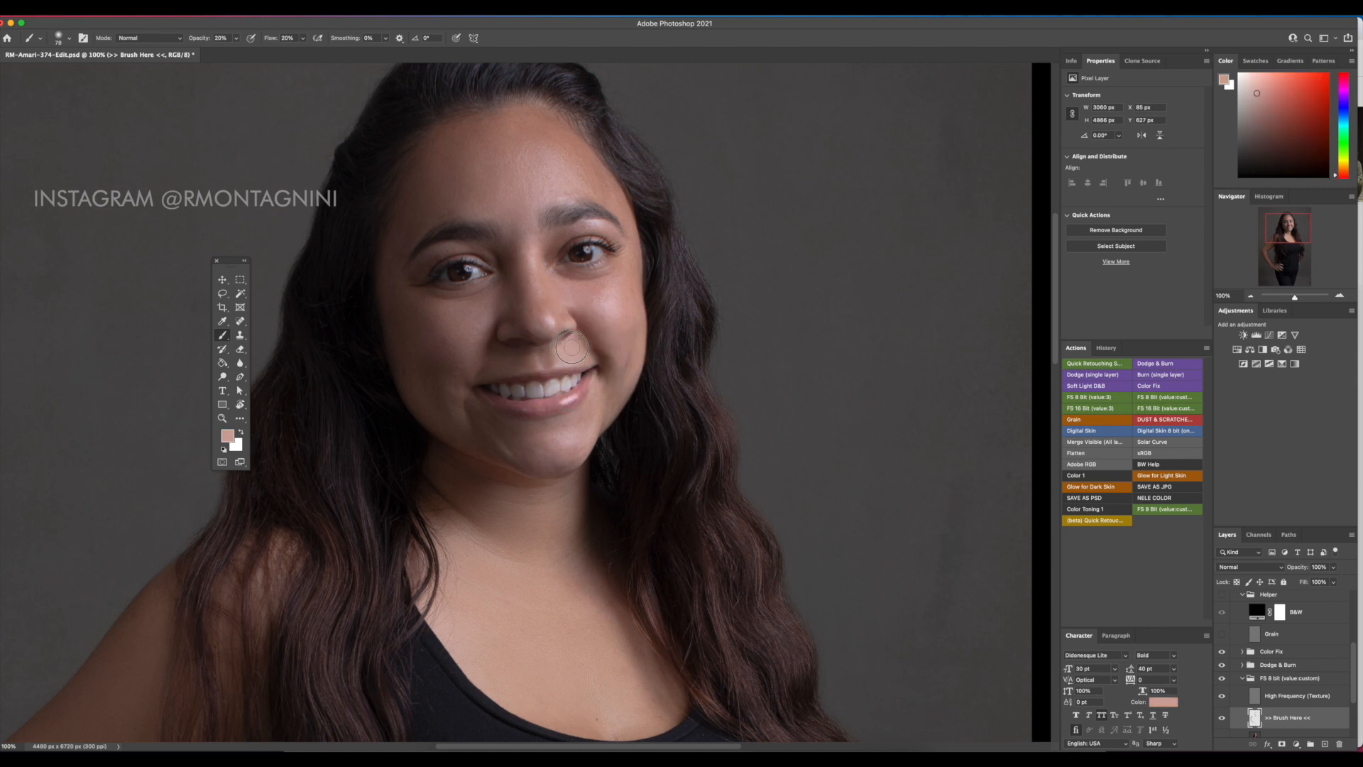
alt+click(577, 426)
drag(606, 312, 617, 312)
alt+click(610, 331)
Smooth the elbow and forearm once more with a larger brush and a sampled skin tone
key(super+minus)
key(super+minus)
key(super+minus)
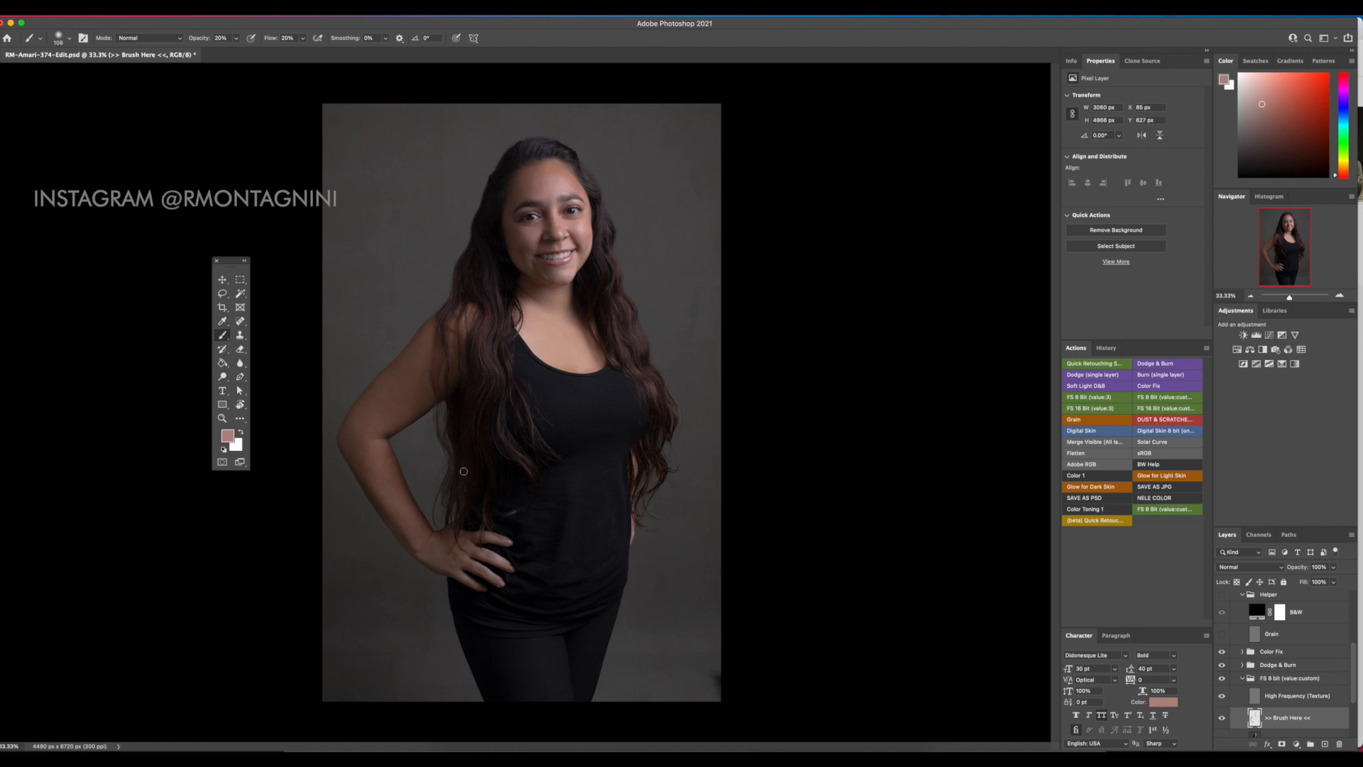
drag(409, 494, 432, 495)
alt+click(390, 477)
drag(369, 448, 389, 481)
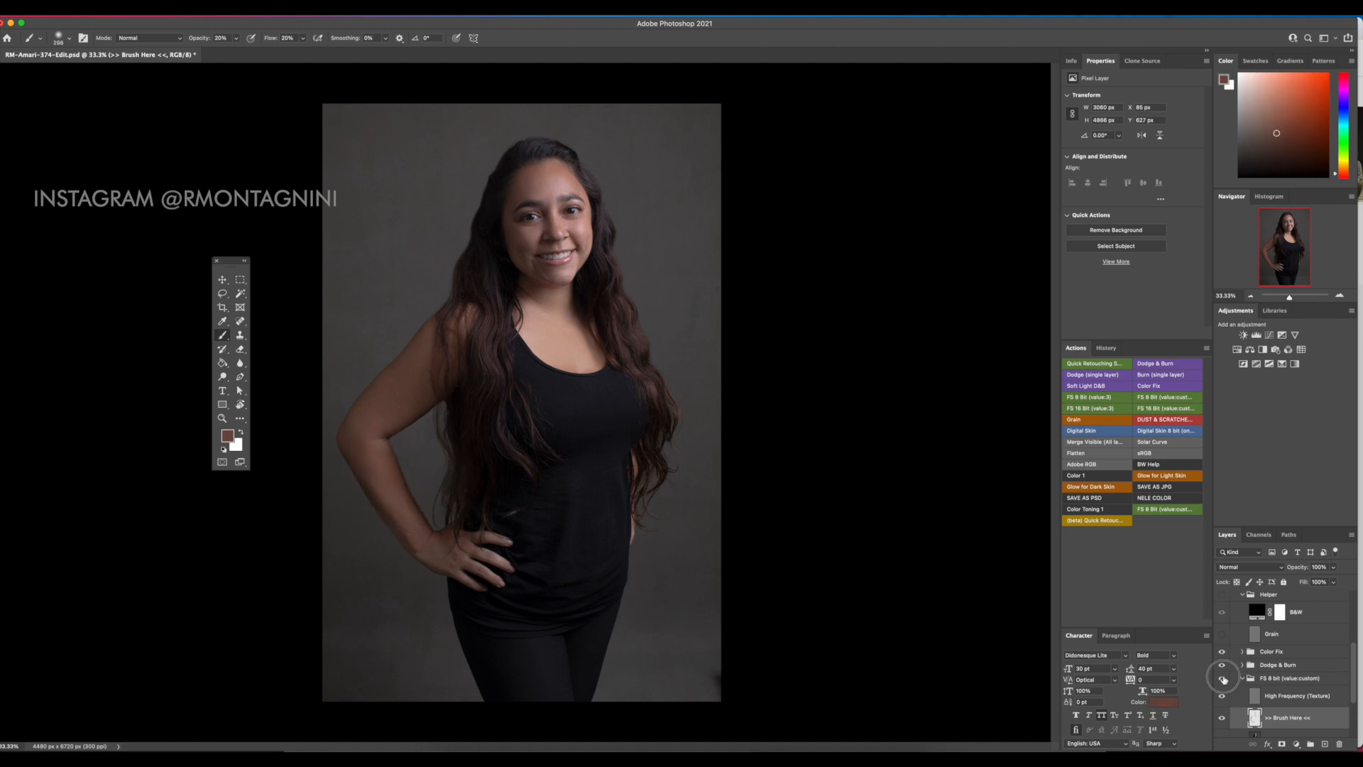
Compare the portrait with and without the frequency separation group
click(1222, 679)
click(1222, 679)
click(1222, 678)
click(1221, 679)
Even out the forehead highlights with a smaller brush and a sampled skin tone
key(super+plus)
key(super+plus)
key(super+plus)
drag(608, 536, 600, 682)
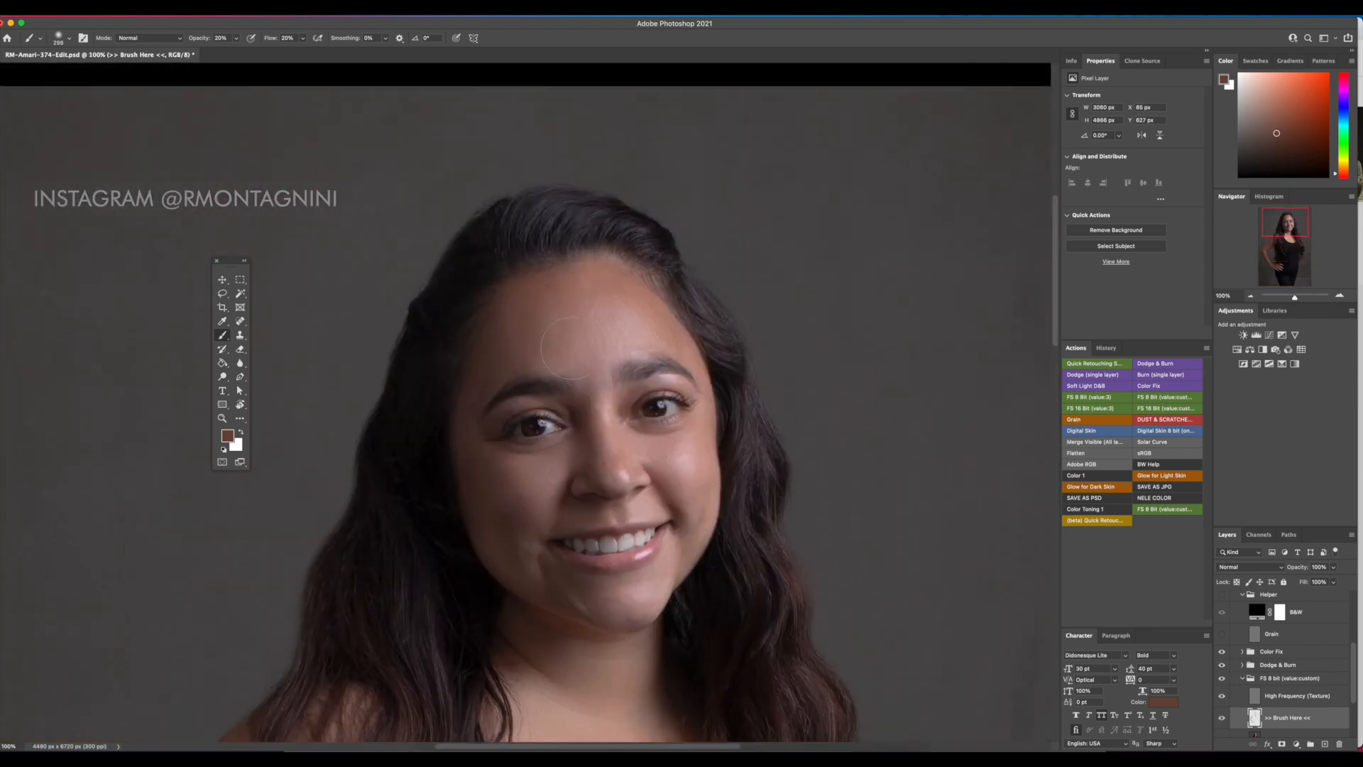
drag(671, 327, 635, 327)
alt+click(650, 333)
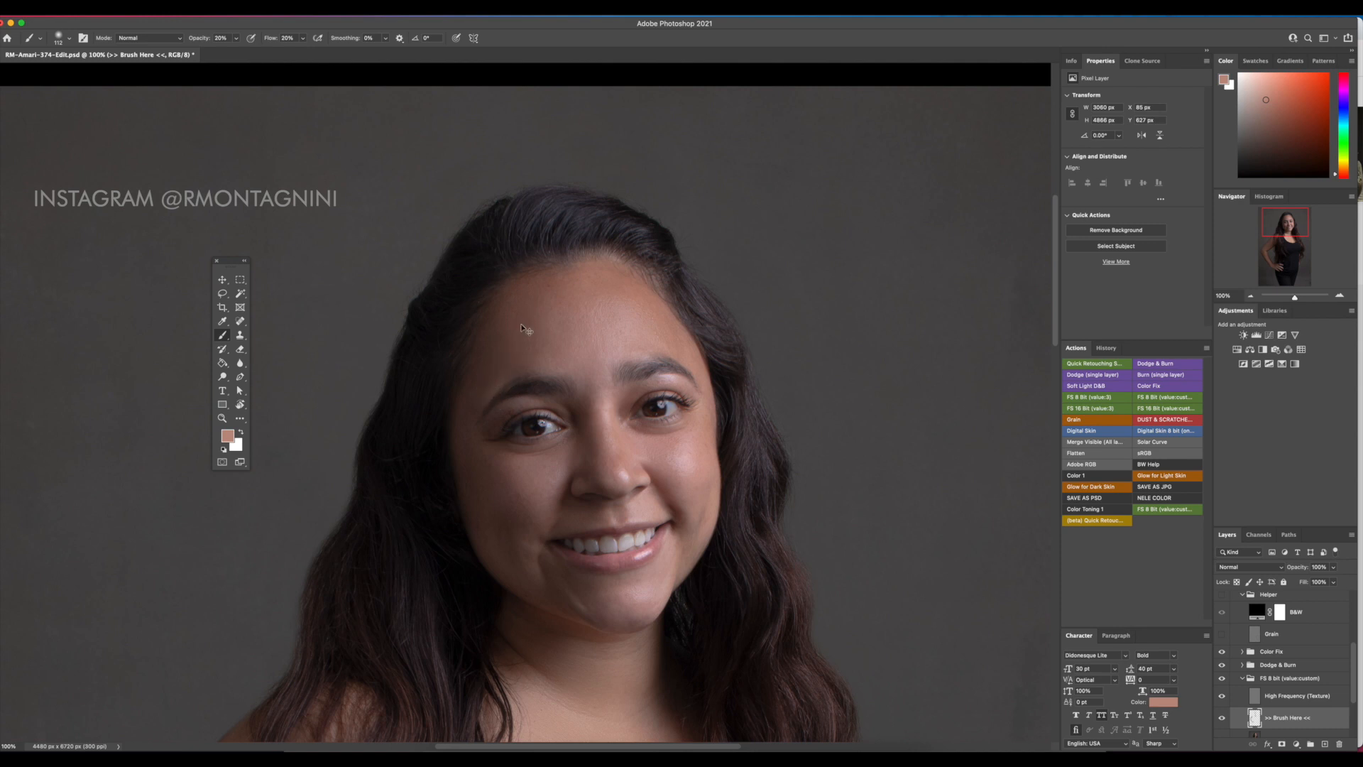
Blend the skin around the eyes and beside the nose bridge with a small brush and sampled tones
mouse_move(526, 427)
mouse_down()
mouse_move(490, 422)
mouse_move(504, 412)
mouse_up()
alt+click(490, 426)
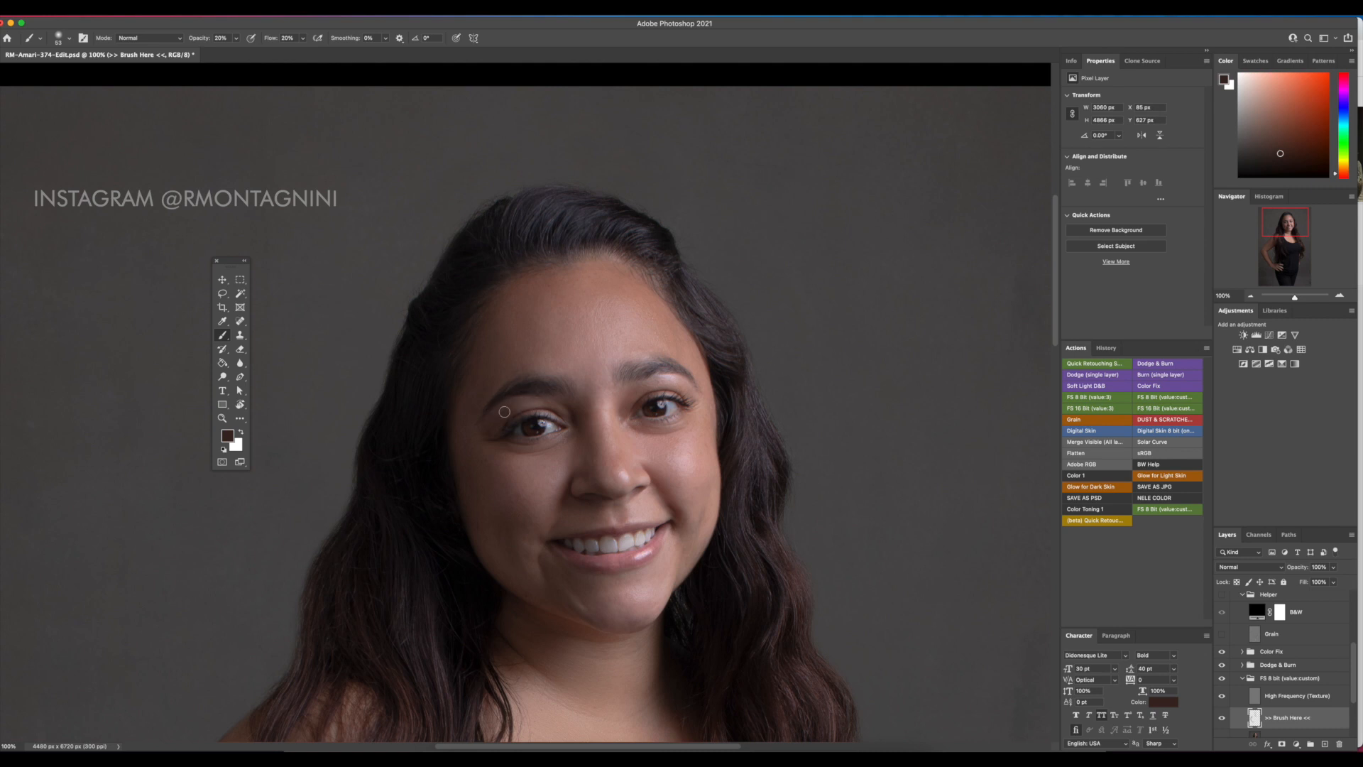
alt+click(572, 418)
alt+click(579, 432)
alt+click(572, 451)
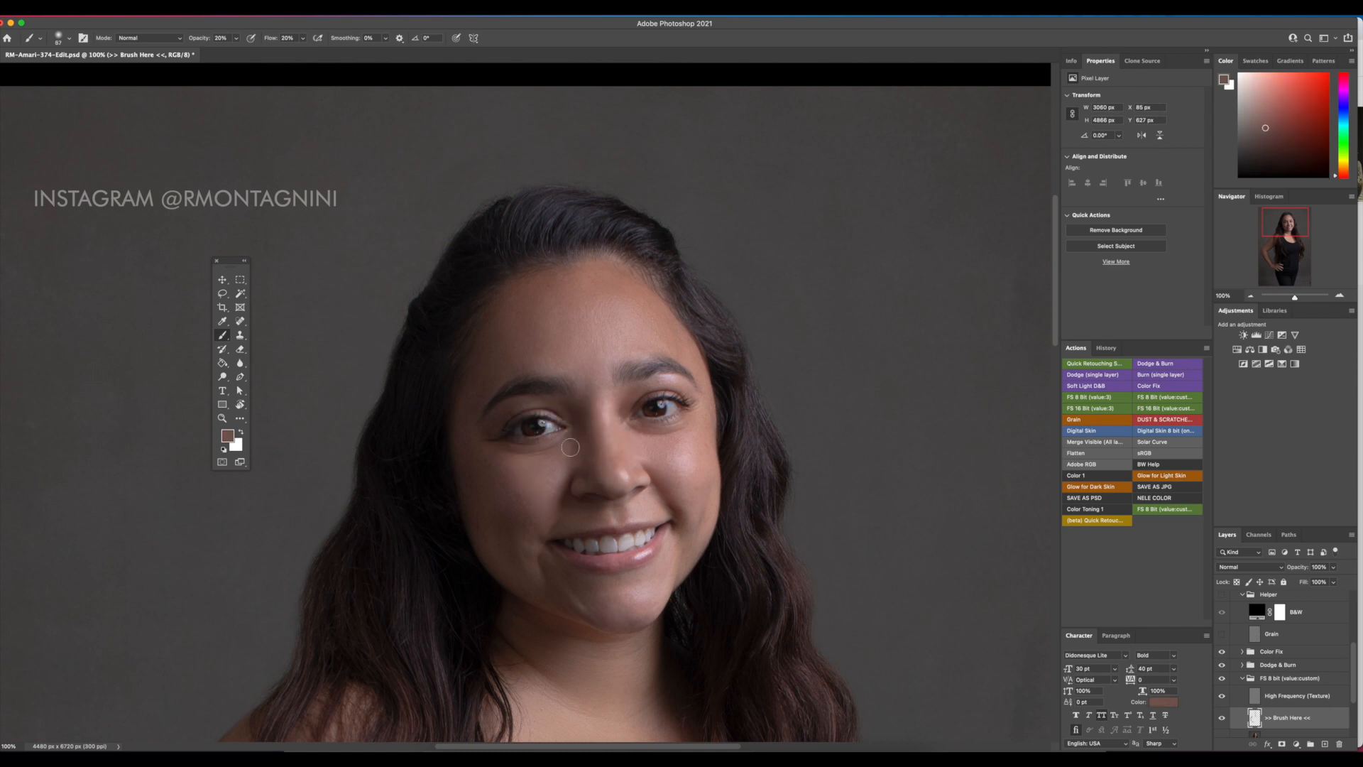
alt+click(634, 400)
Smooth the subject's right cheek with a larger brush and several sampled skin tones
alt+click(524, 525)
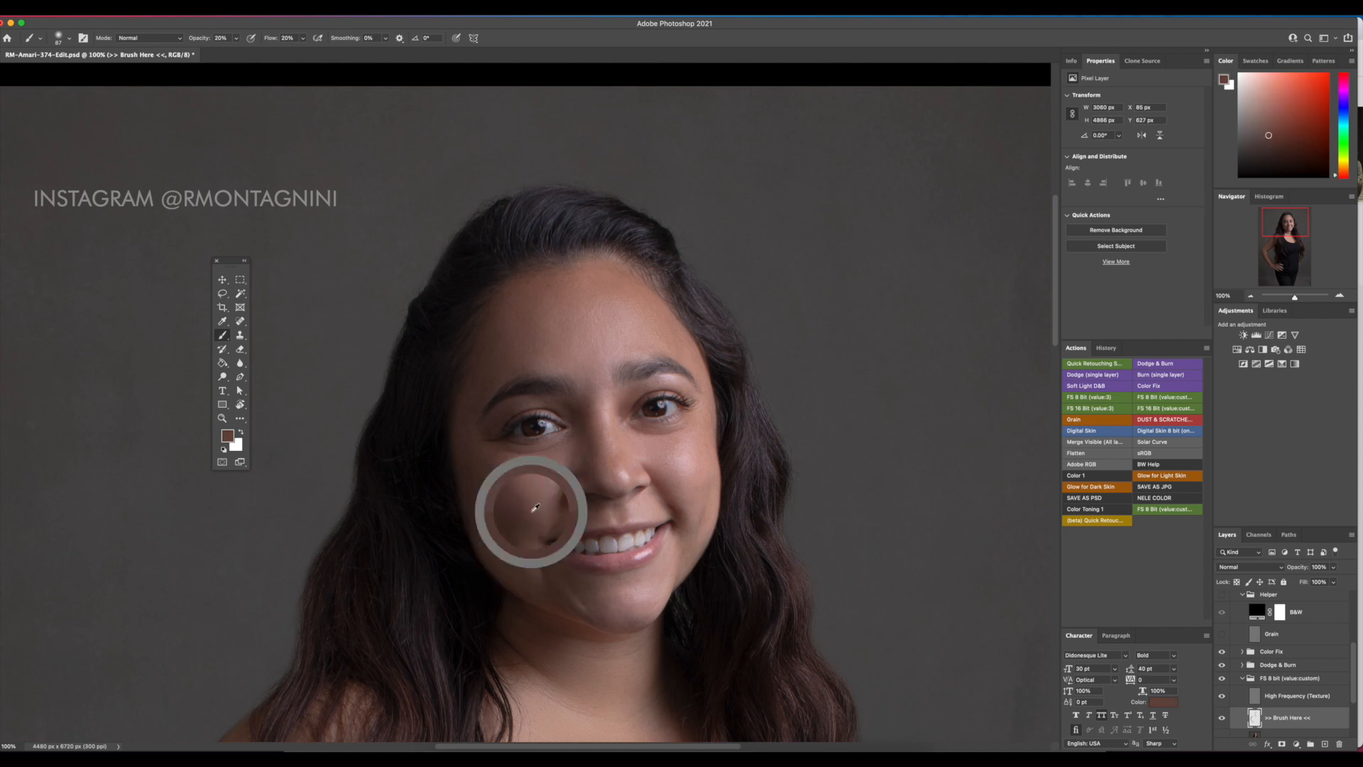
drag(521, 489, 540, 491)
alt+click(519, 495)
alt+click(499, 475)
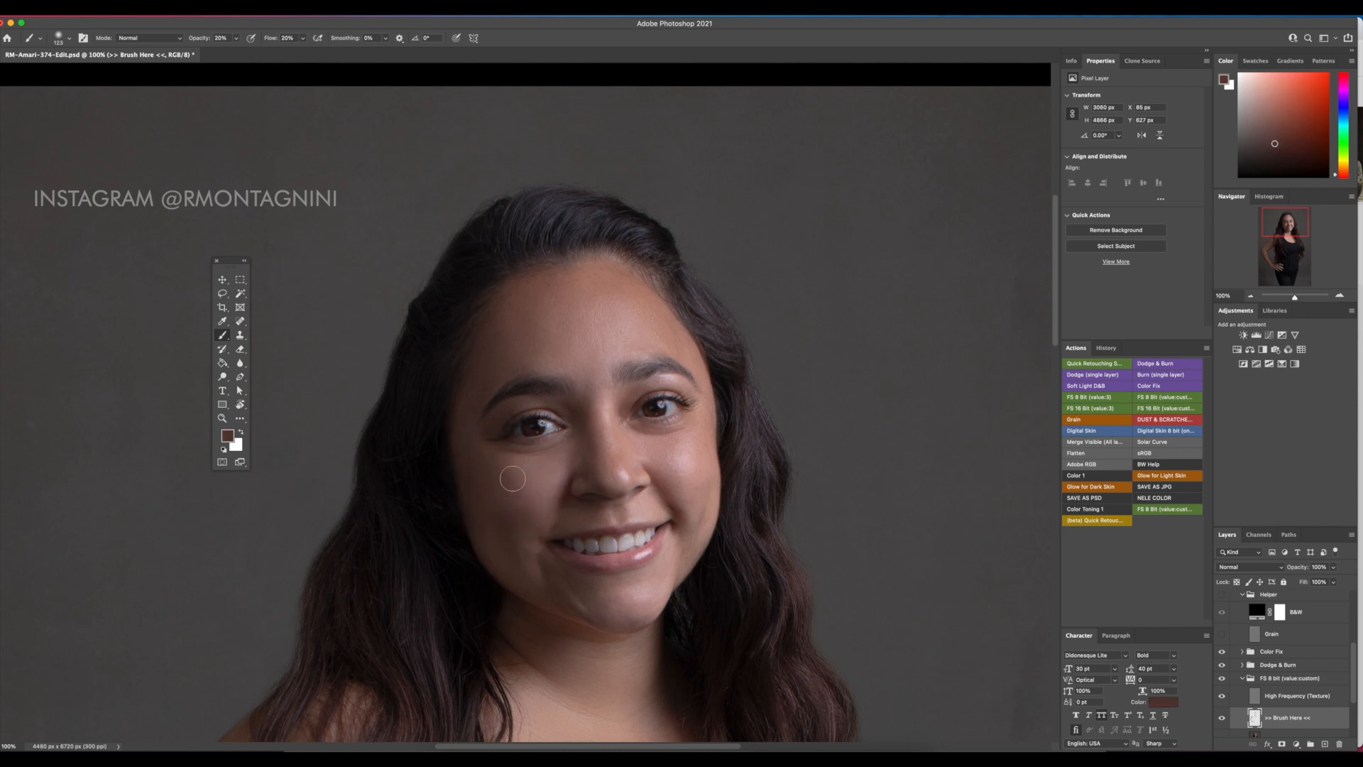
alt+click(502, 508)
Collapse the frequency separation group and select the Dodge (Light) mask in the Dodge & Burn group, with a white brush at 10% flow
click(1243, 679)
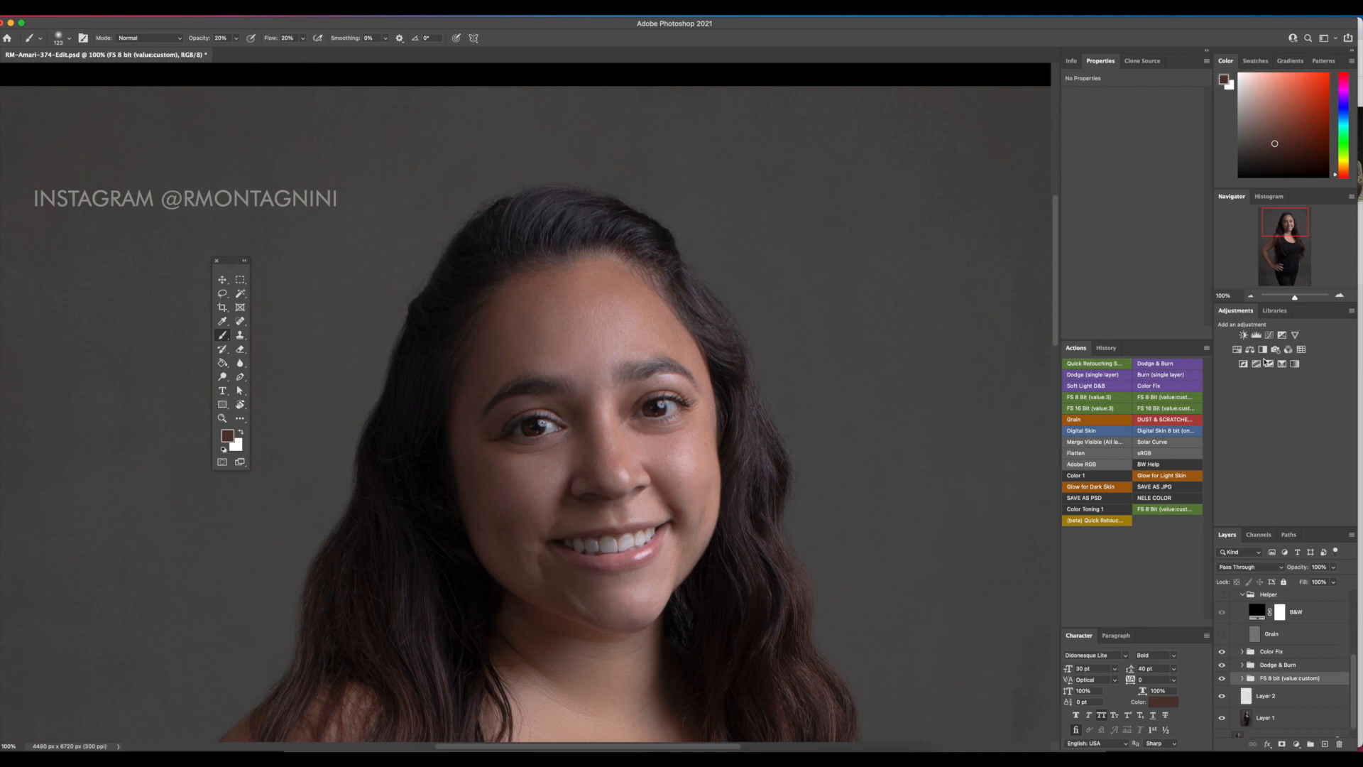
click(1242, 666)
click(1279, 708)
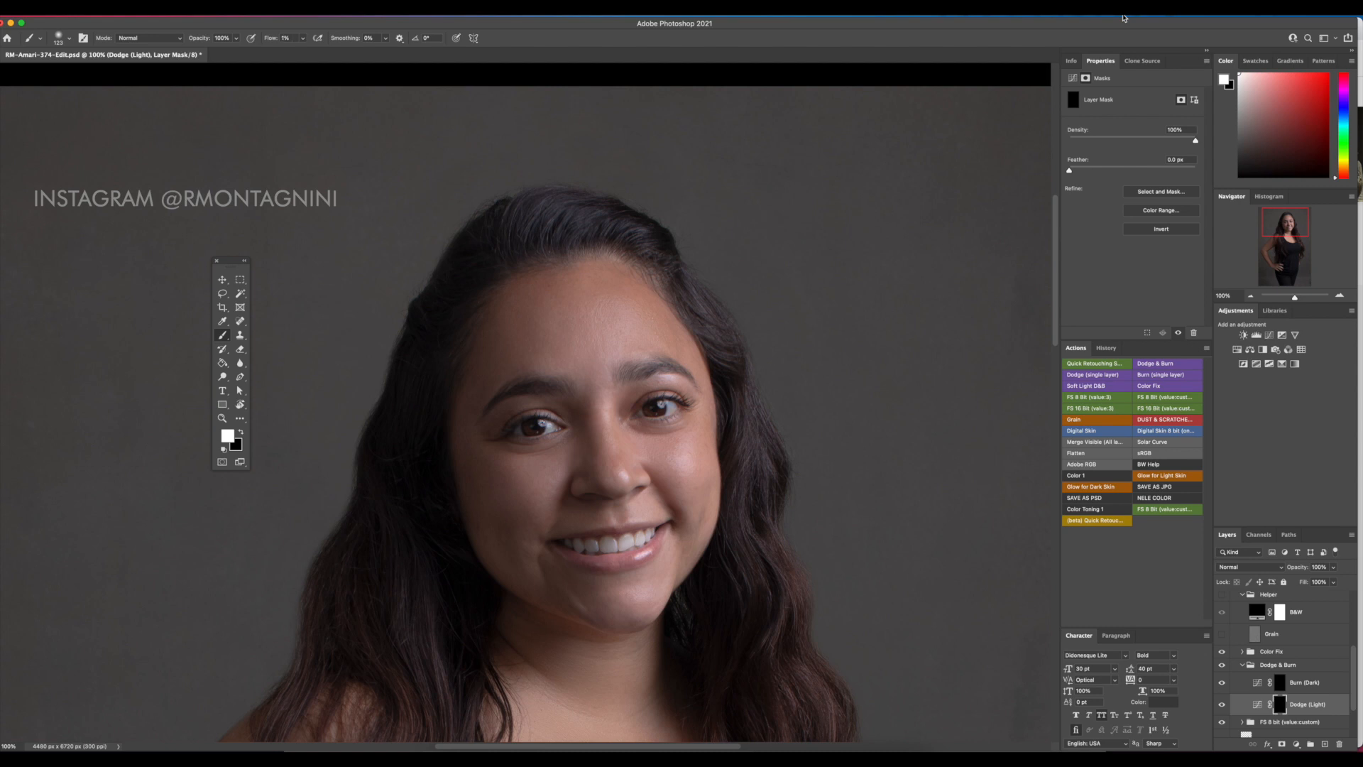
drag(545, 435, 537, 434)
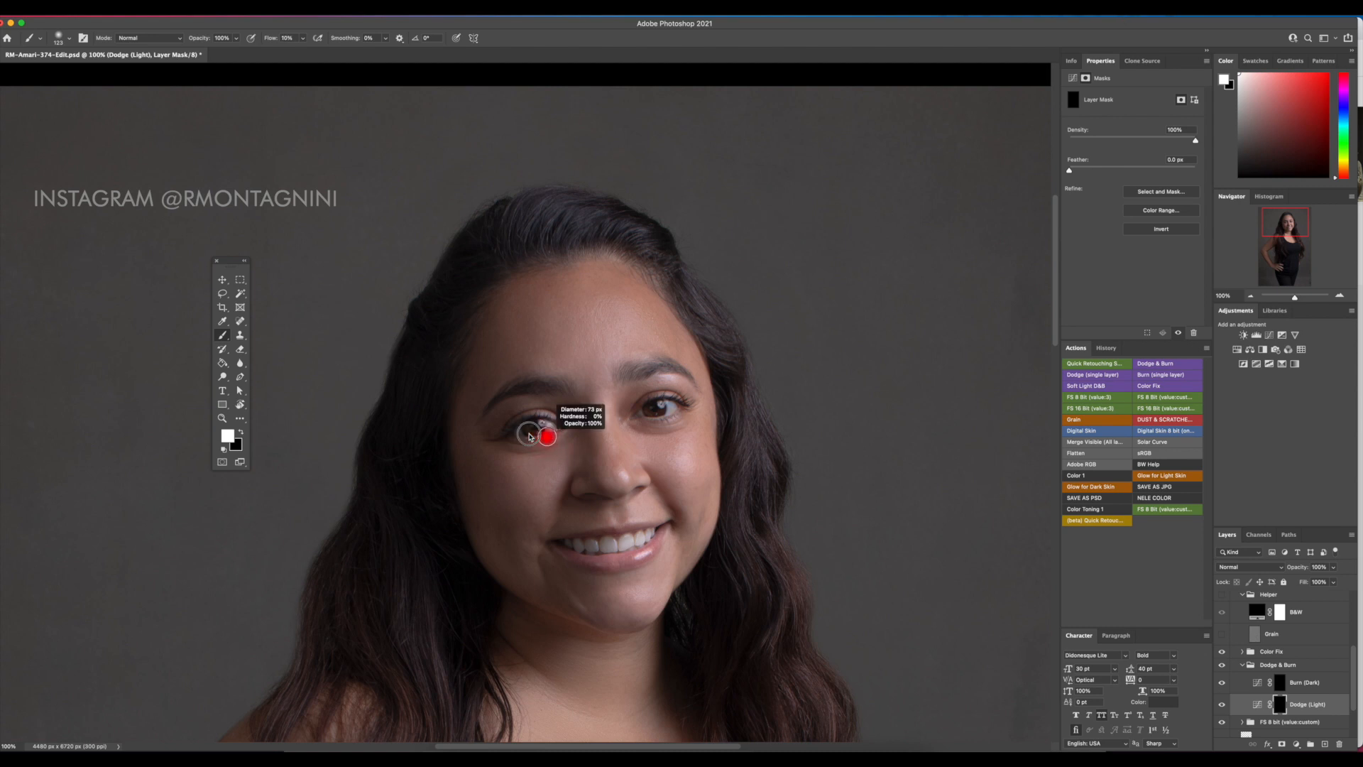
Brighten both eyes on the Dodge (Light) mask with a small white brush
key(super+plus)
key(super+plus)
drag(553, 519, 562, 494)
mouse_move(917, 426)
mouse_down()
mouse_move(929, 441)
mouse_move(935, 429)
mouse_up()
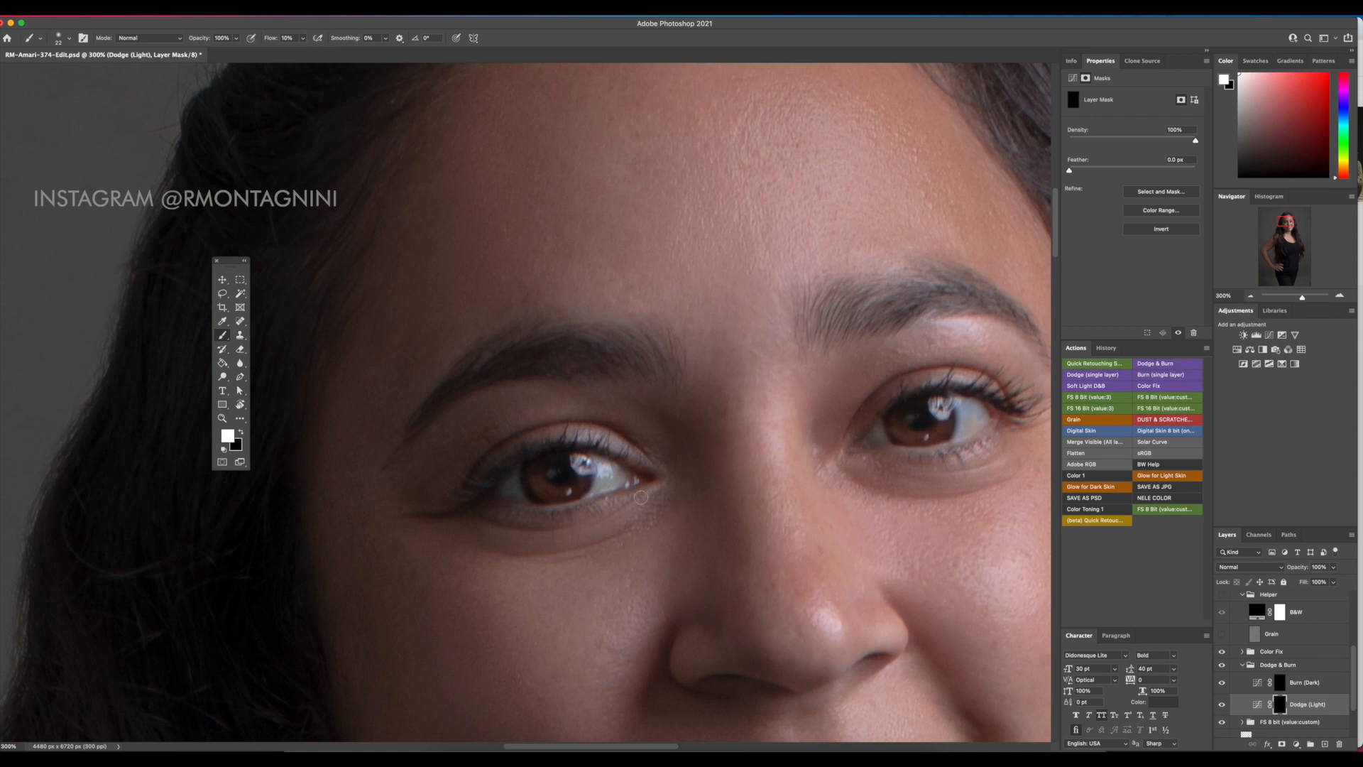
drag(656, 495, 646, 495)
key(bracketright)
key(bracketright)
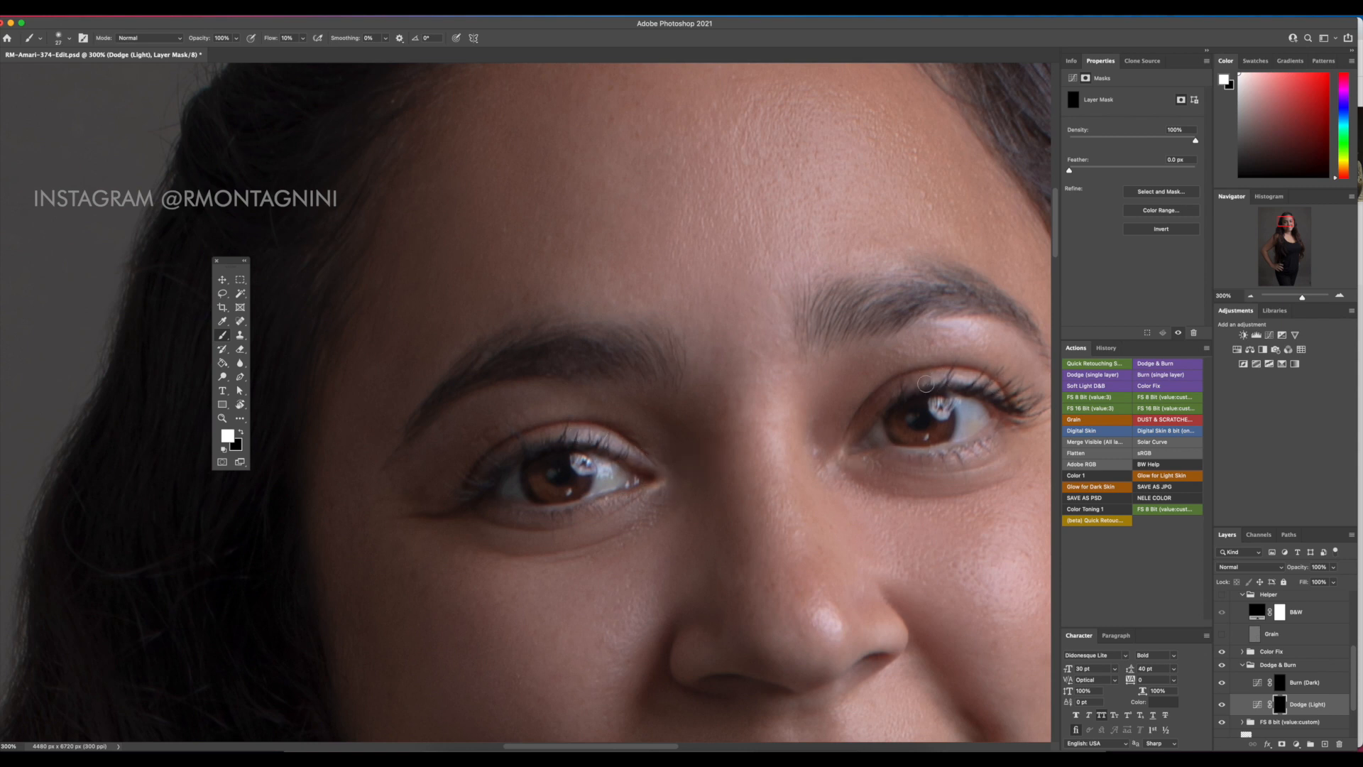
Dodge the skin above the eyes and the highlights along the nose bridge and tip
drag(486, 436, 503, 437)
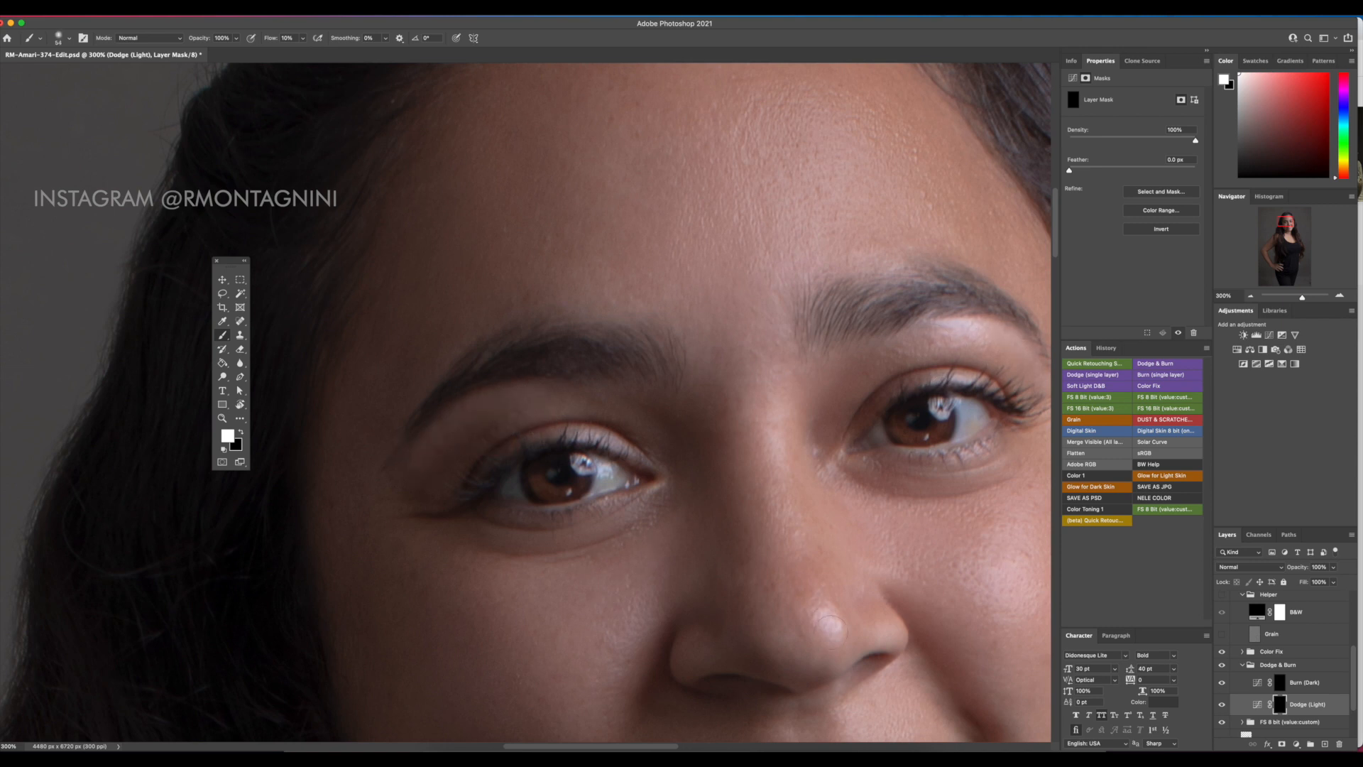
drag(830, 628, 823, 631)
drag(779, 450, 774, 511)
Brighten the highlights on the lips, above the upper lip and on the chin on the Dodge (Light) mask
key(super+minus)
drag(616, 549, 560, 326)
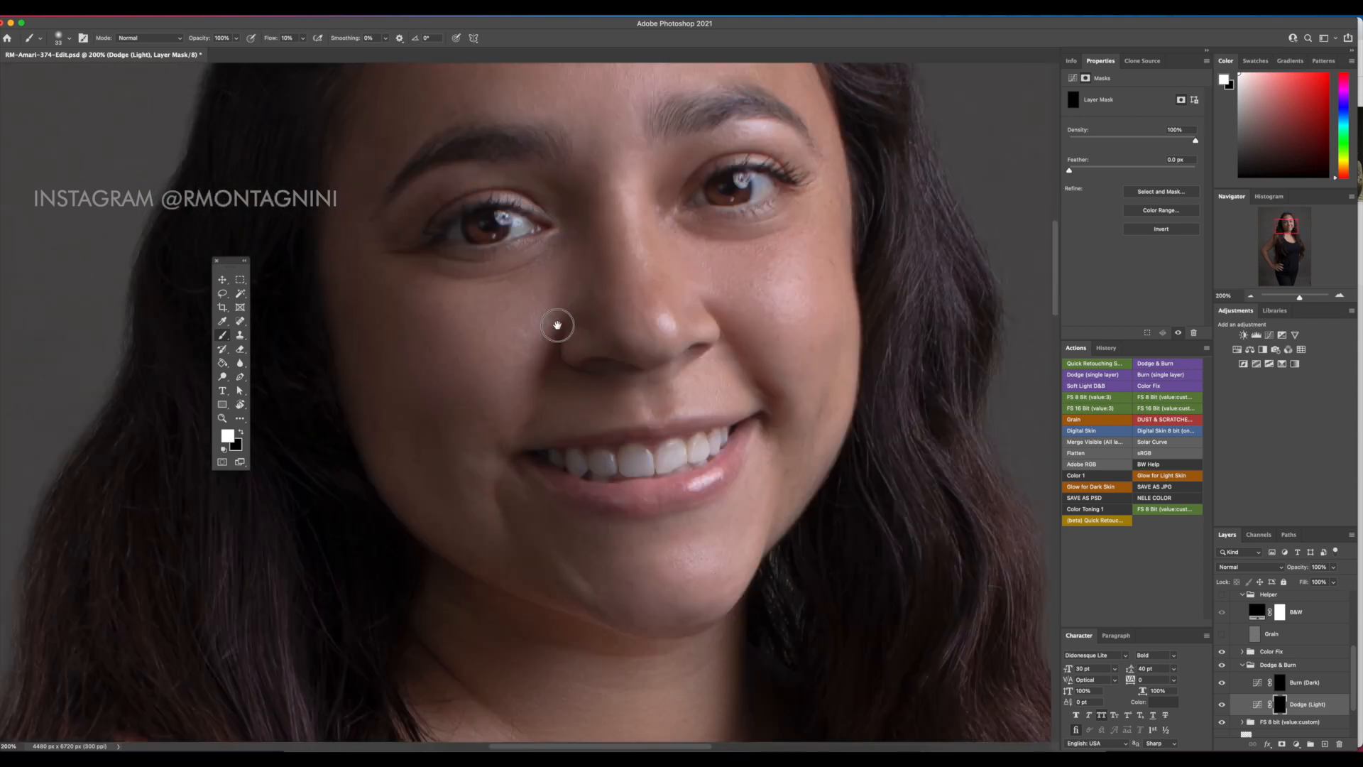
drag(705, 484, 723, 478)
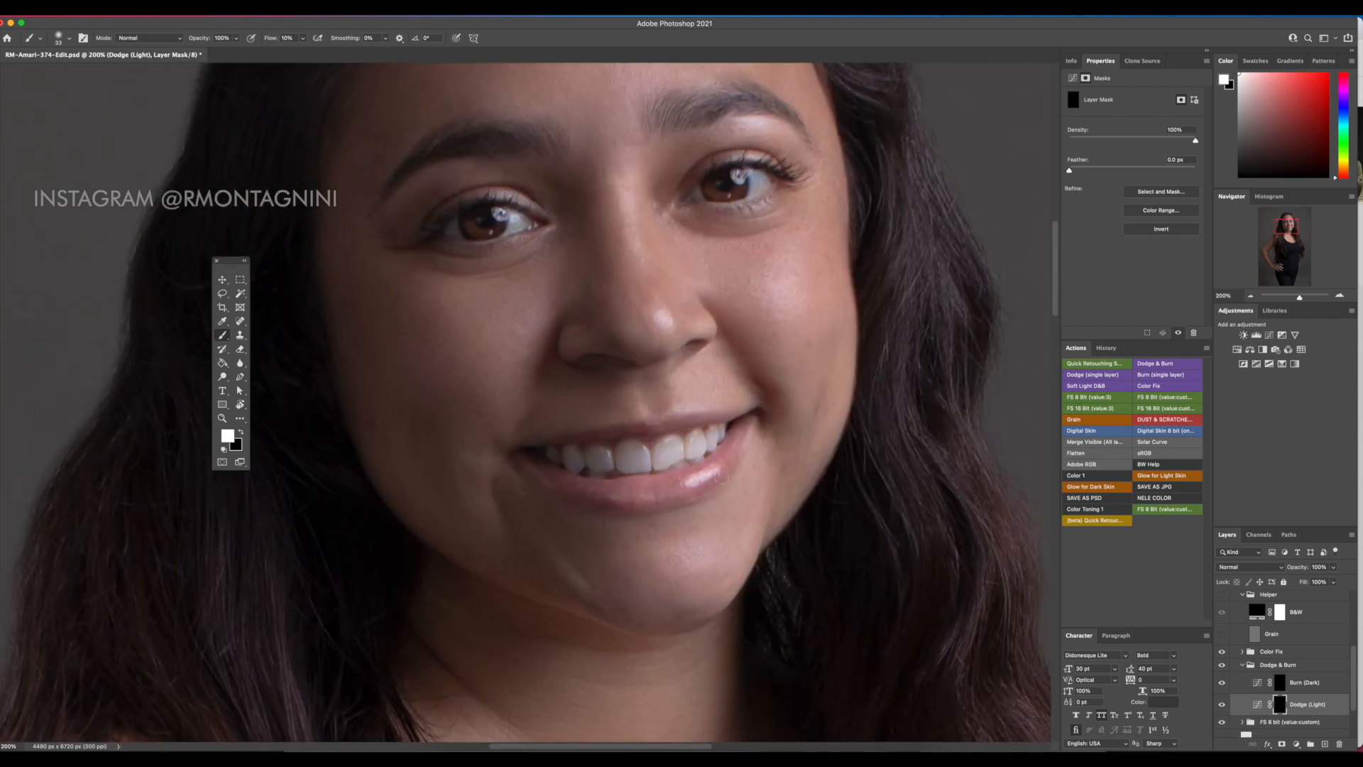
drag(666, 421, 641, 419)
mouse_move(720, 589)
mouse_down()
mouse_move(732, 589)
mouse_move(703, 583)
mouse_up()
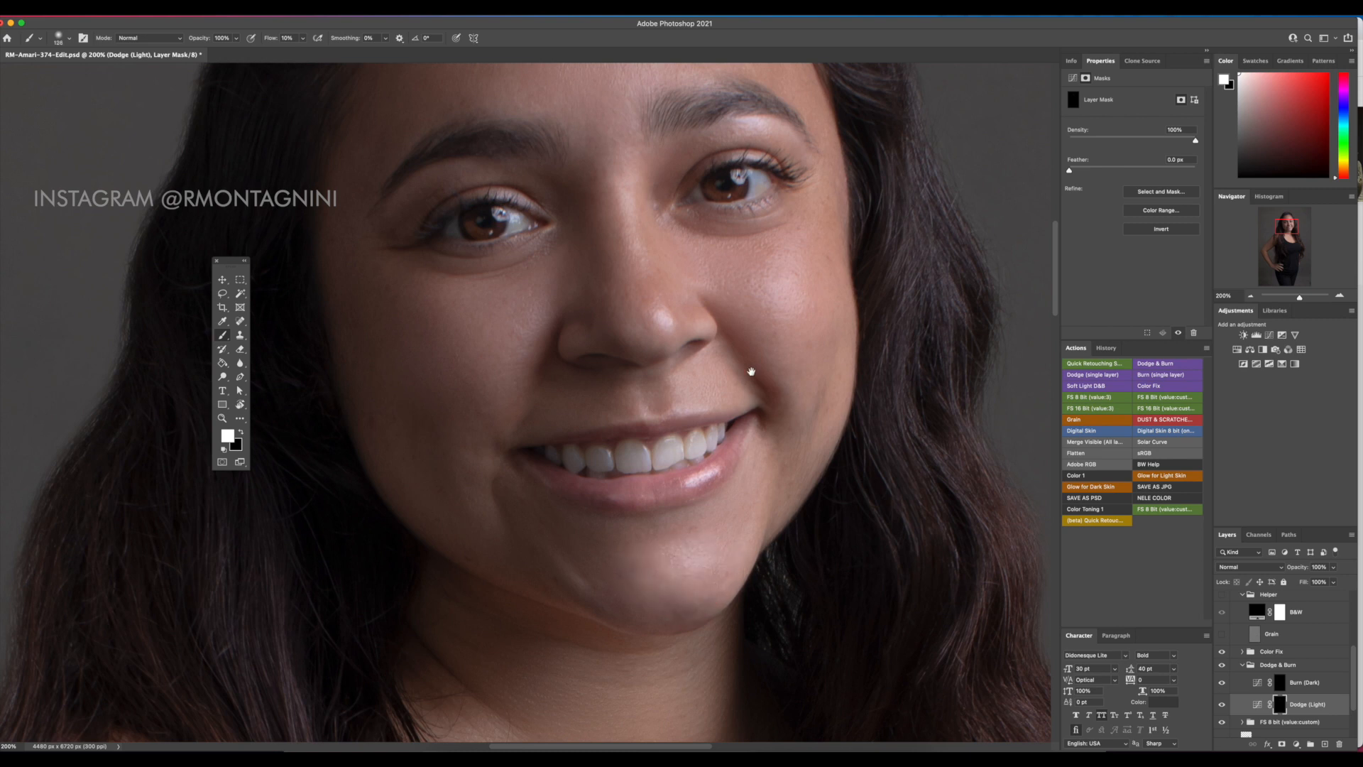
Brighten the forehead on the Dodge (Light) mask with a larger white brush
drag(751, 373, 775, 552)
drag(623, 260, 678, 261)
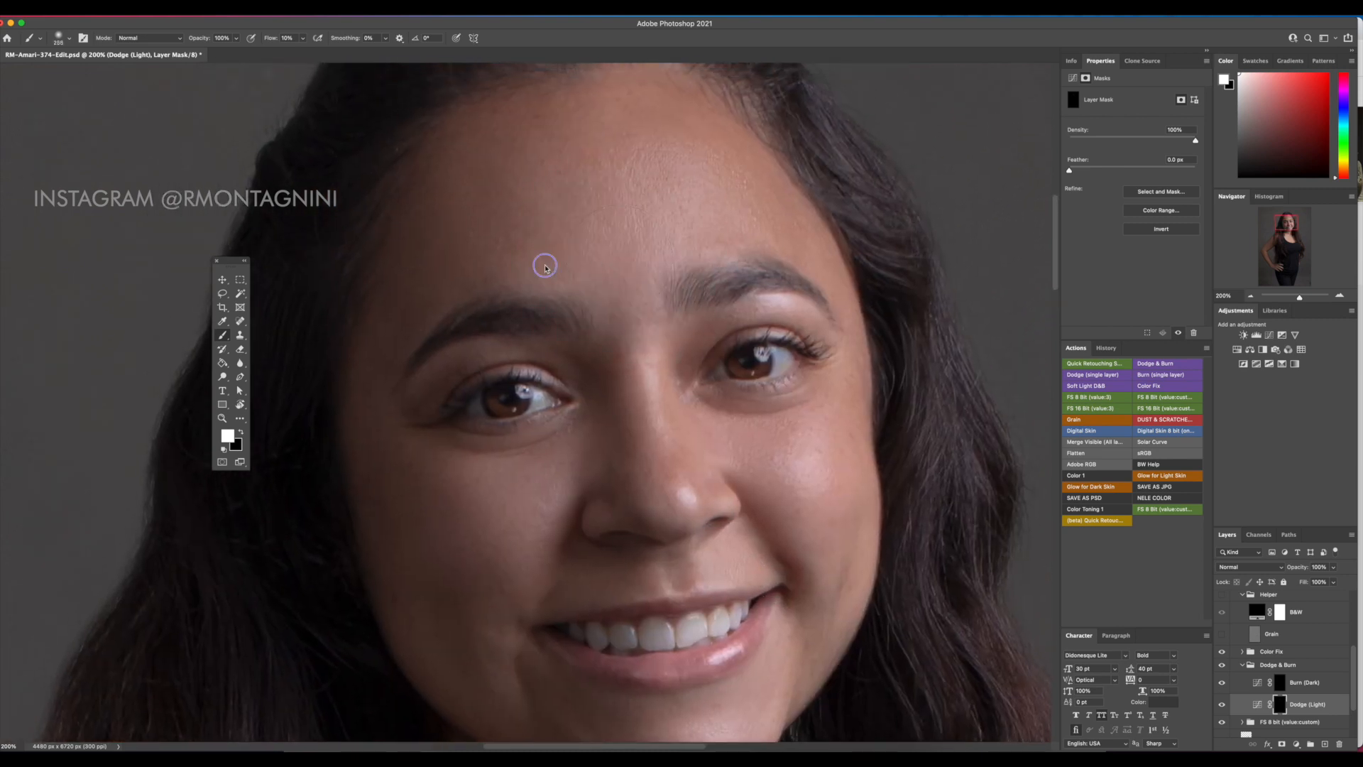
right_click(544, 264)
key(Escape)
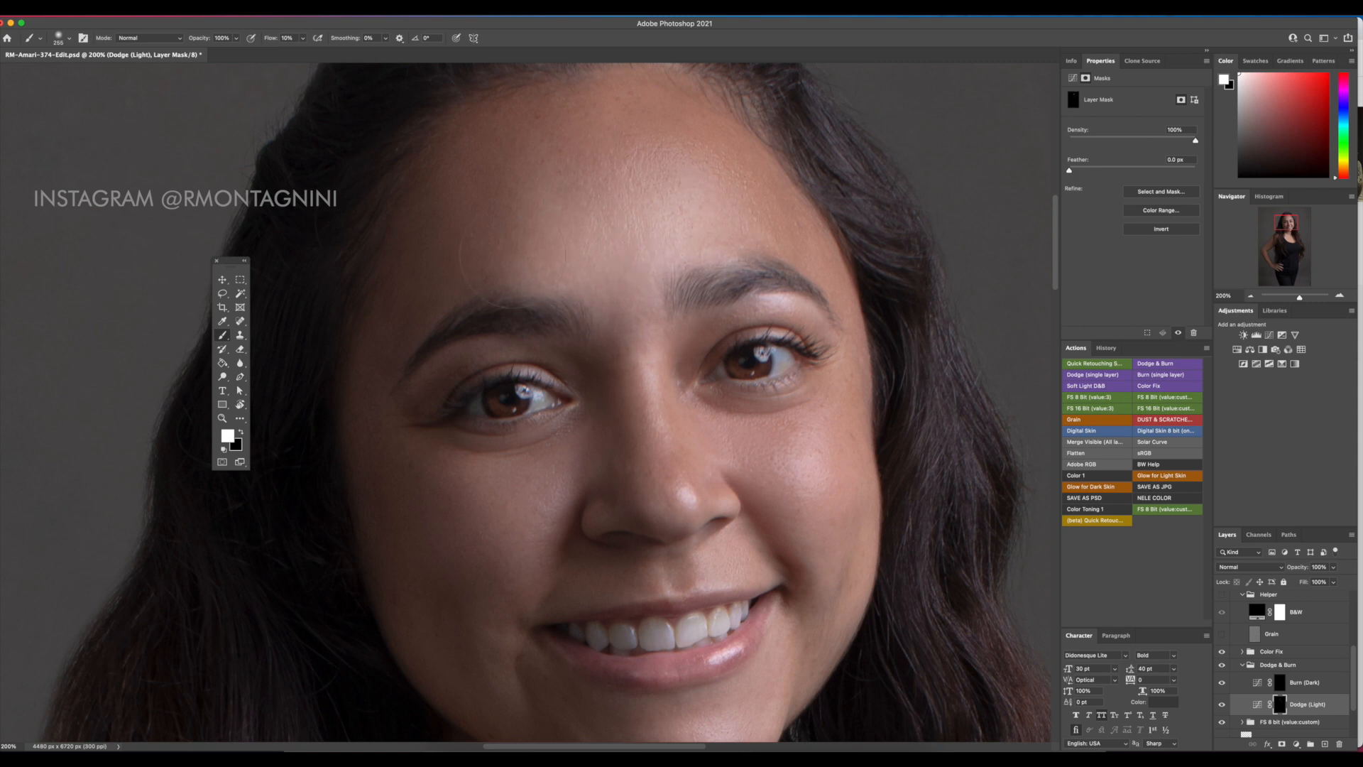
Burn the shadowed cheek on the Burn (Dark) mask with a white elliptical soft brush at 2% flow, angled to -49°
key(d)
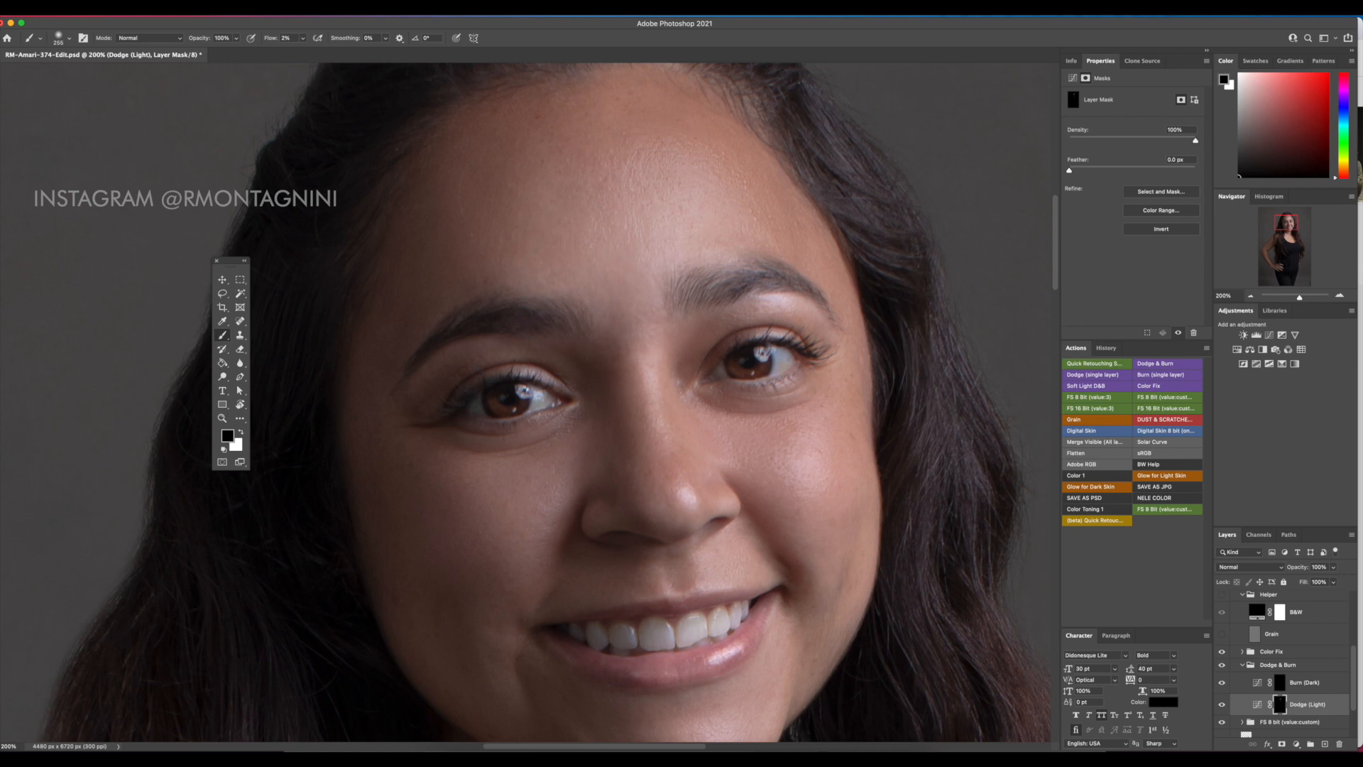
click(1281, 689)
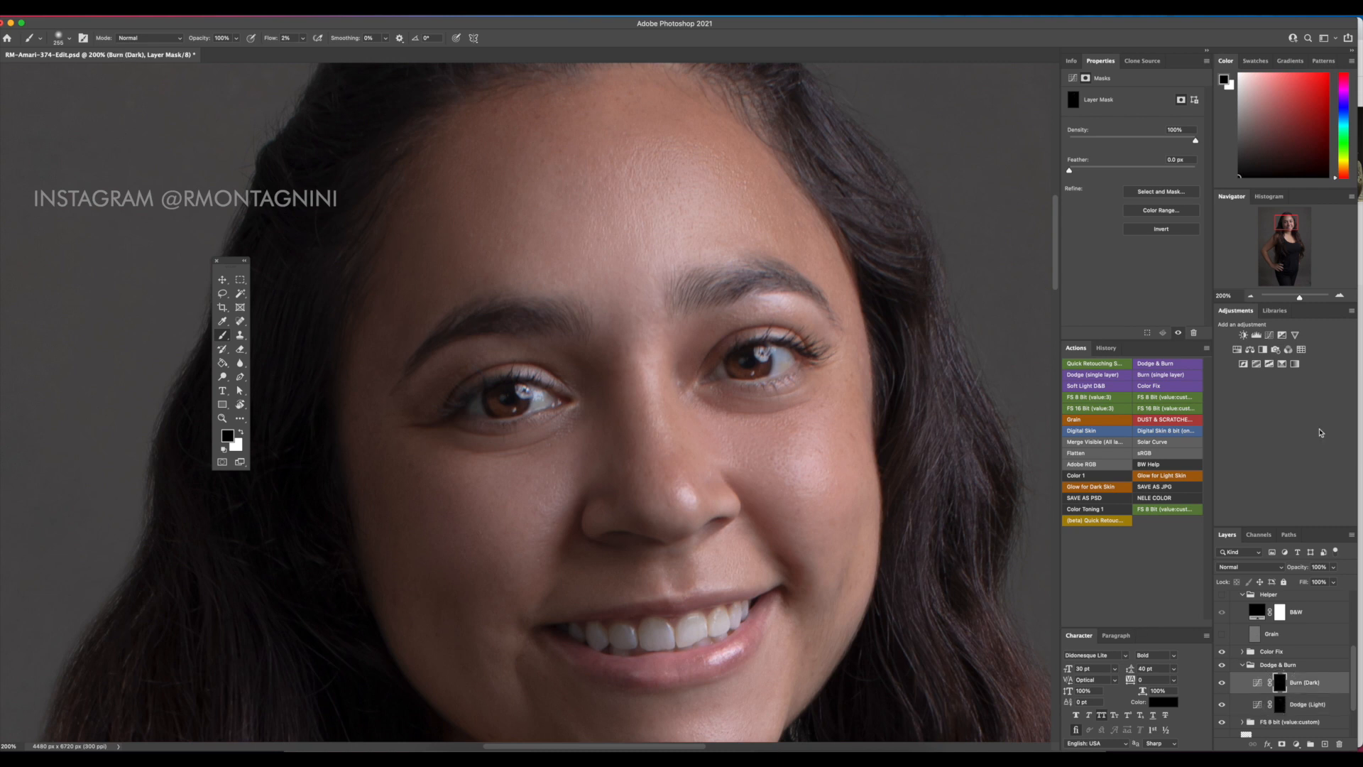
key(super+1)
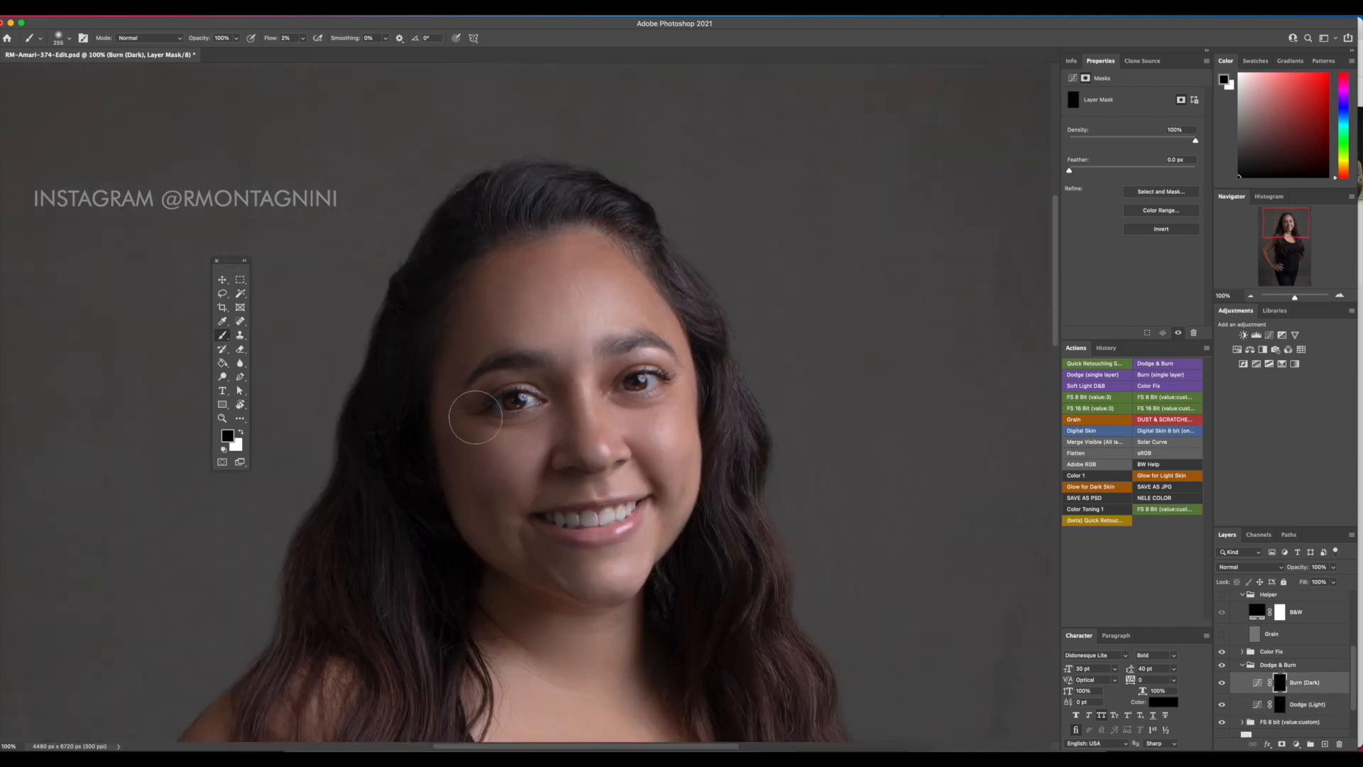
key(x)
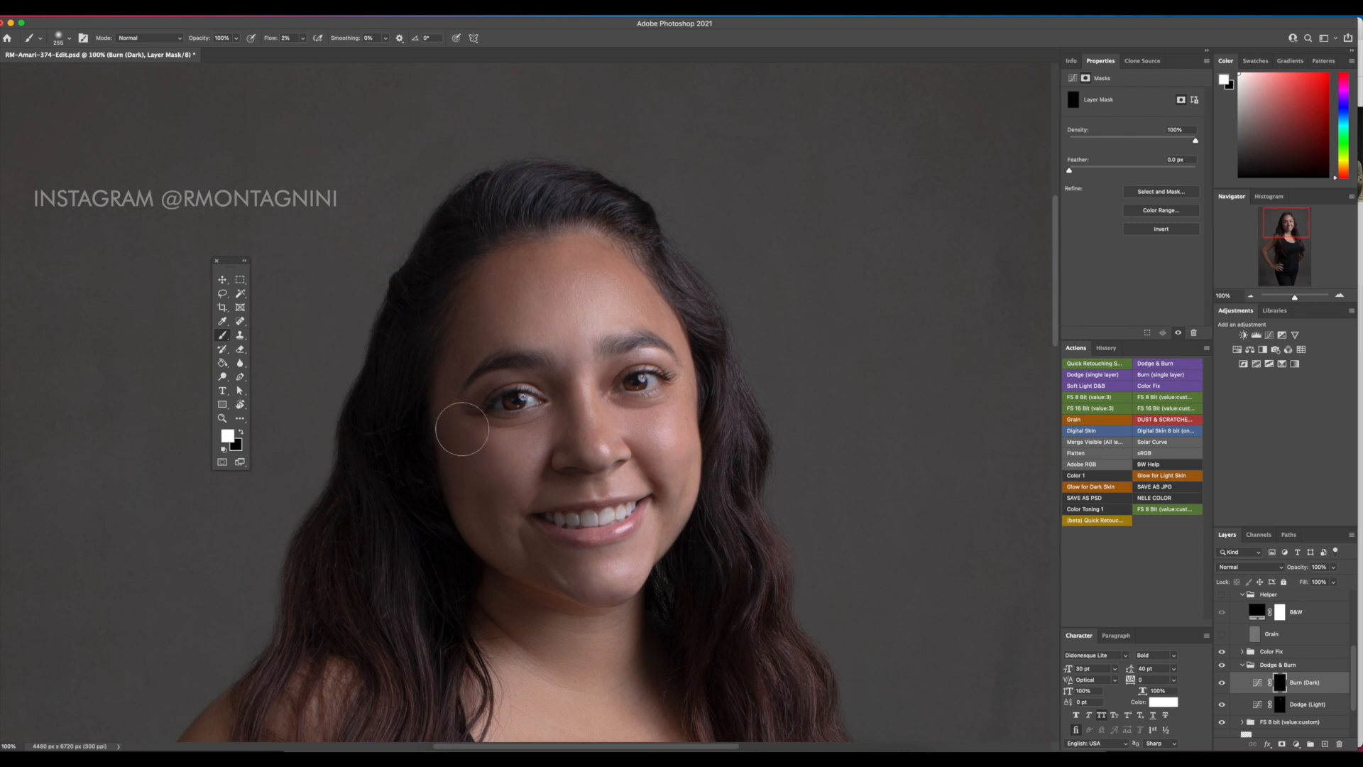
right_click(482, 474)
key(Escape)
drag(504, 500, 465, 477)
right_click(497, 475)
mouse_move(484, 440)
mouse_down()
mouse_move(484, 421)
mouse_move(485, 445)
mouse_up()
mouse_move(498, 452)
mouse_down()
mouse_move(495, 466)
mouse_move(558, 449)
mouse_up()
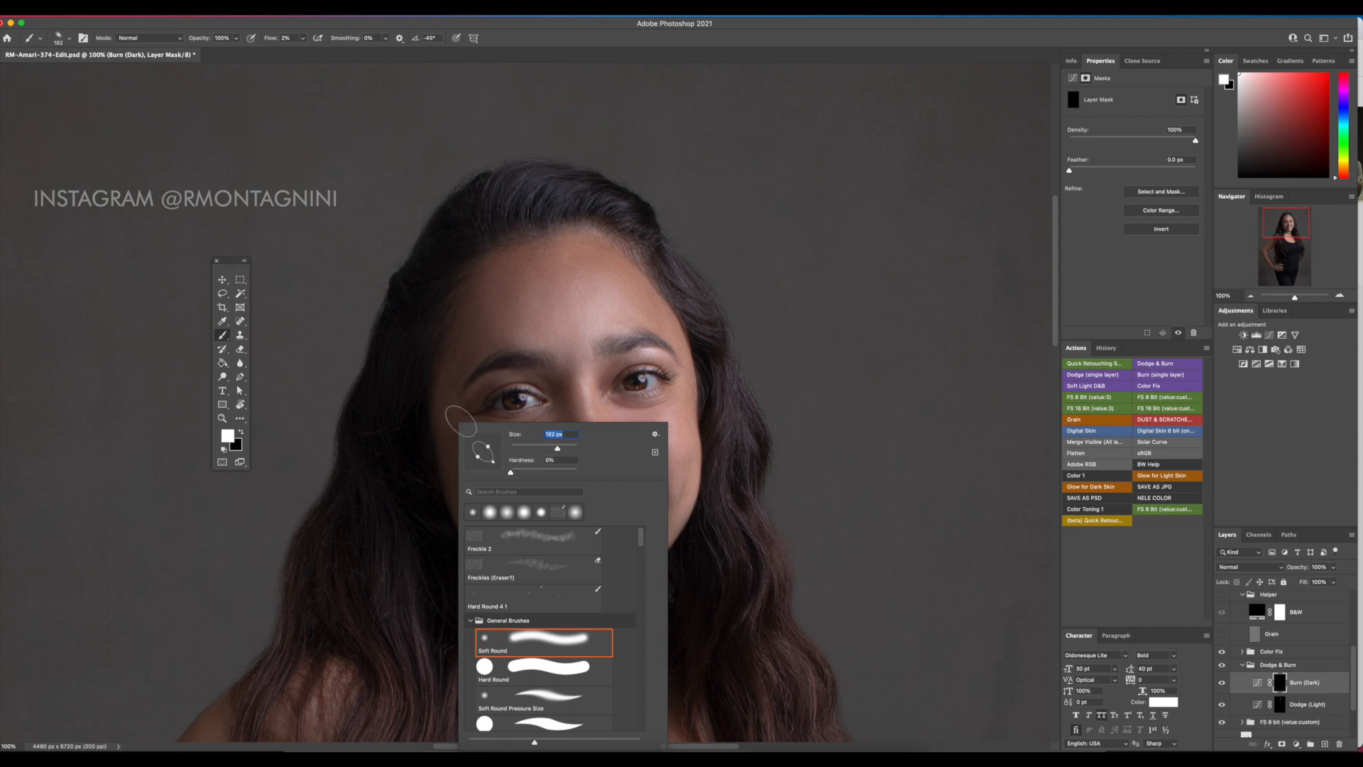
click(449, 450)
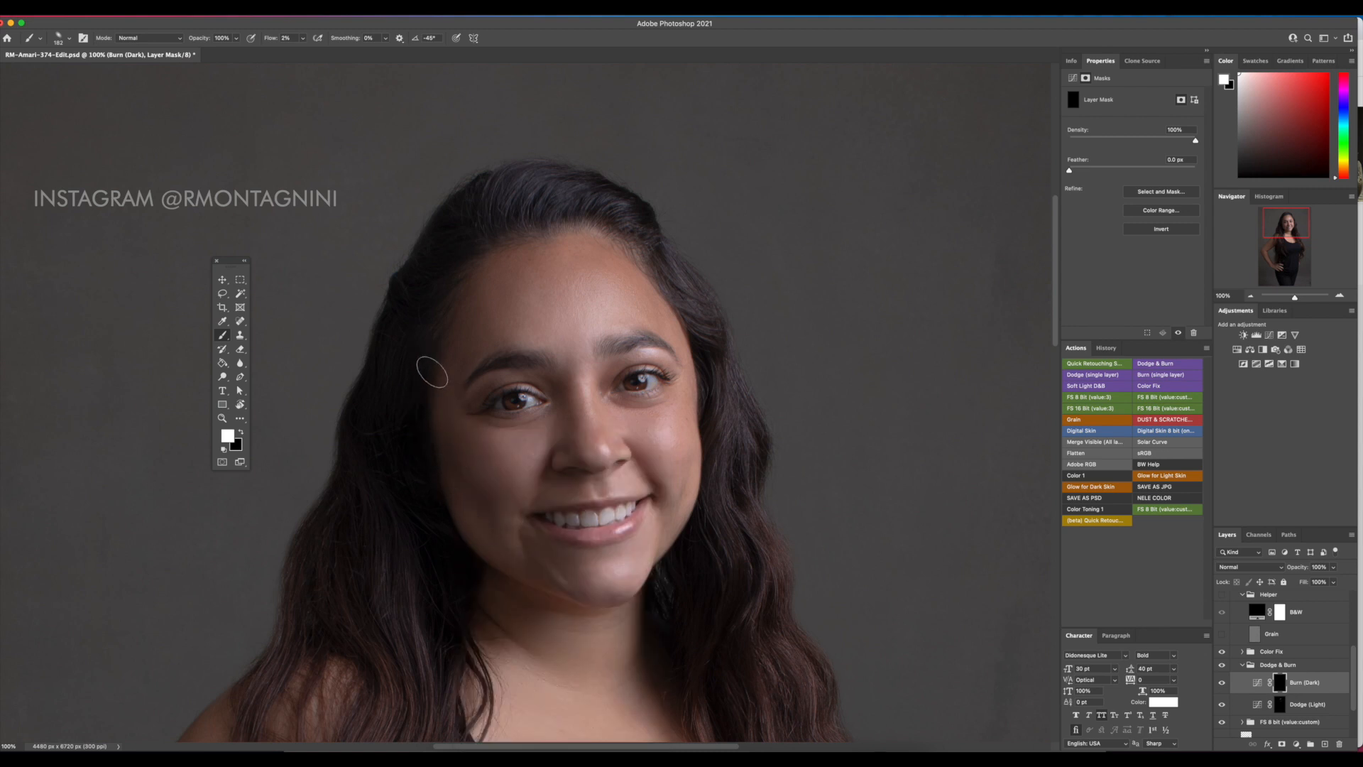
Rotate the elliptical brush to 87° and burn the outer edge of the opposite cheek
right_click(455, 418)
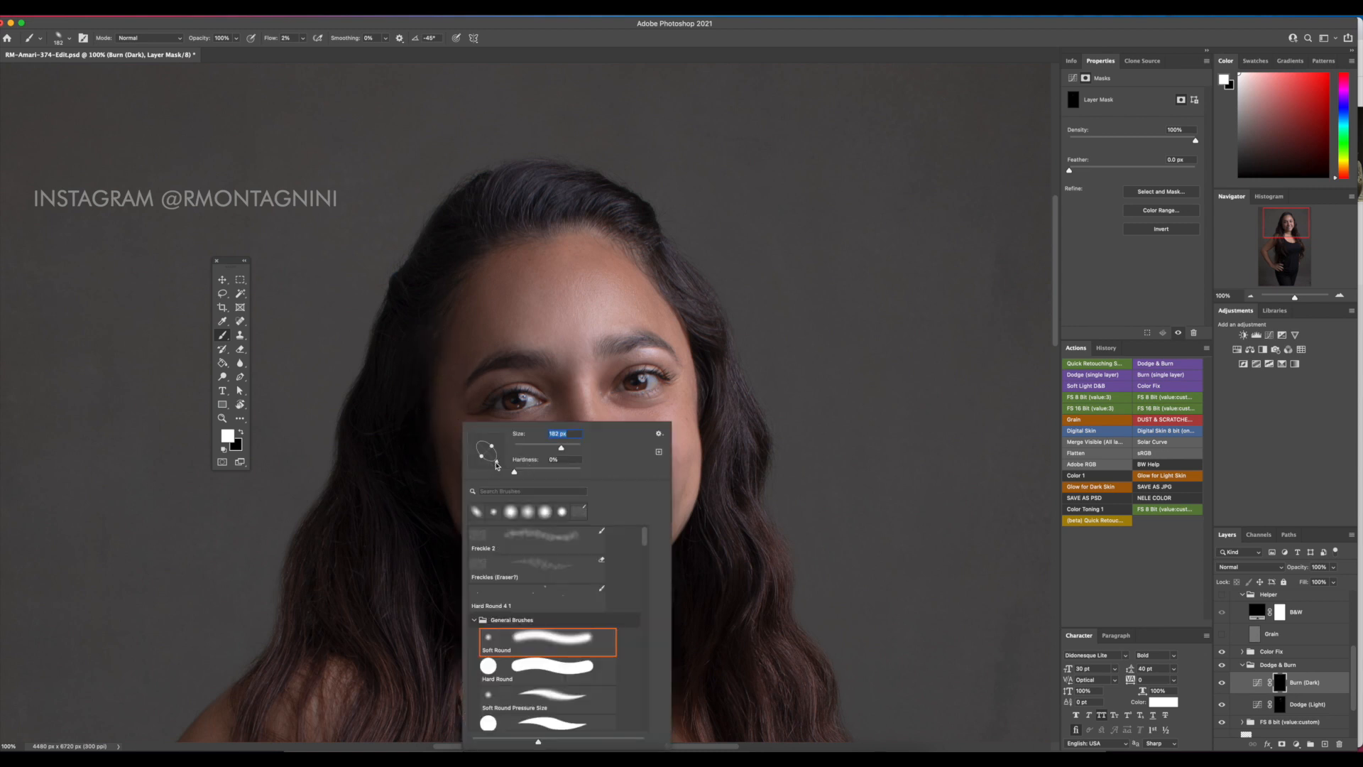
drag(497, 465, 506, 394)
click(696, 435)
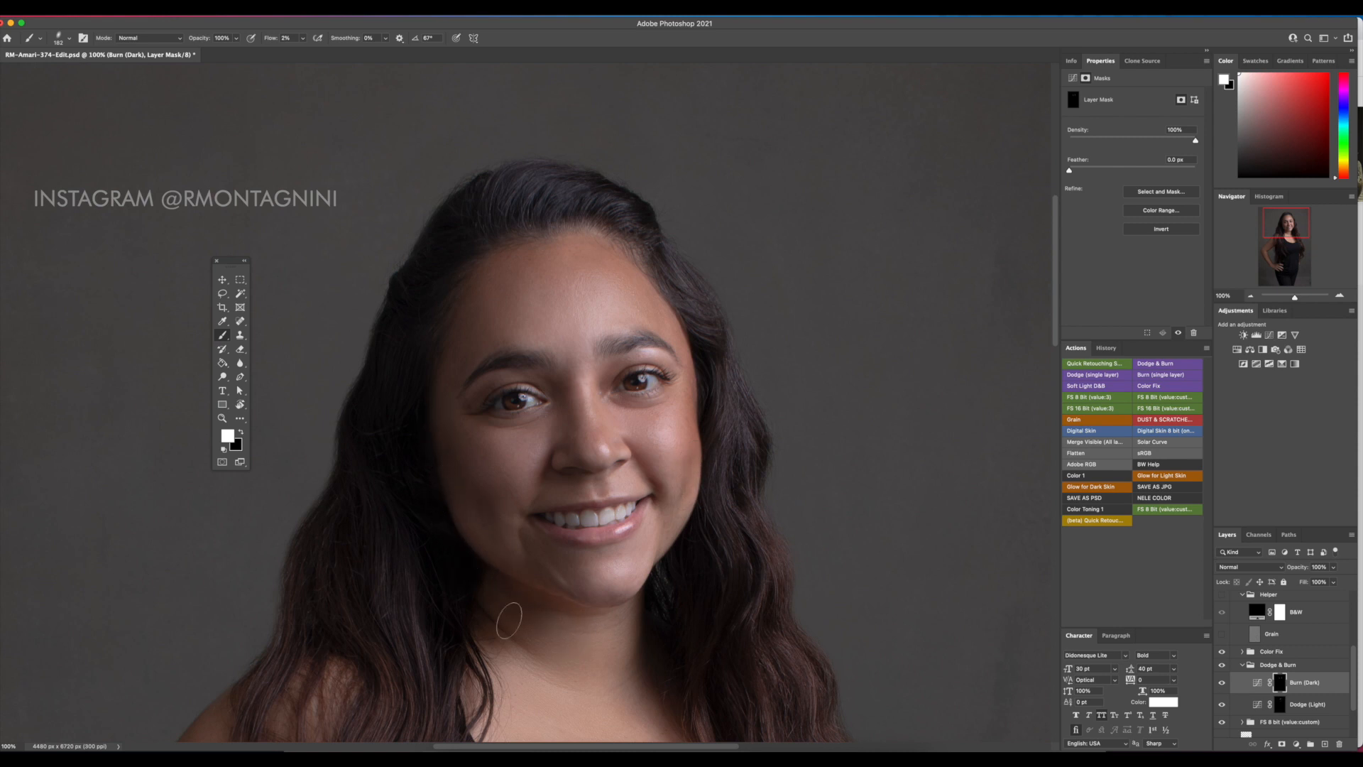
Restore the circular Soft Round brush and burn the edges of the forehead along the hairline
right_click(546, 355)
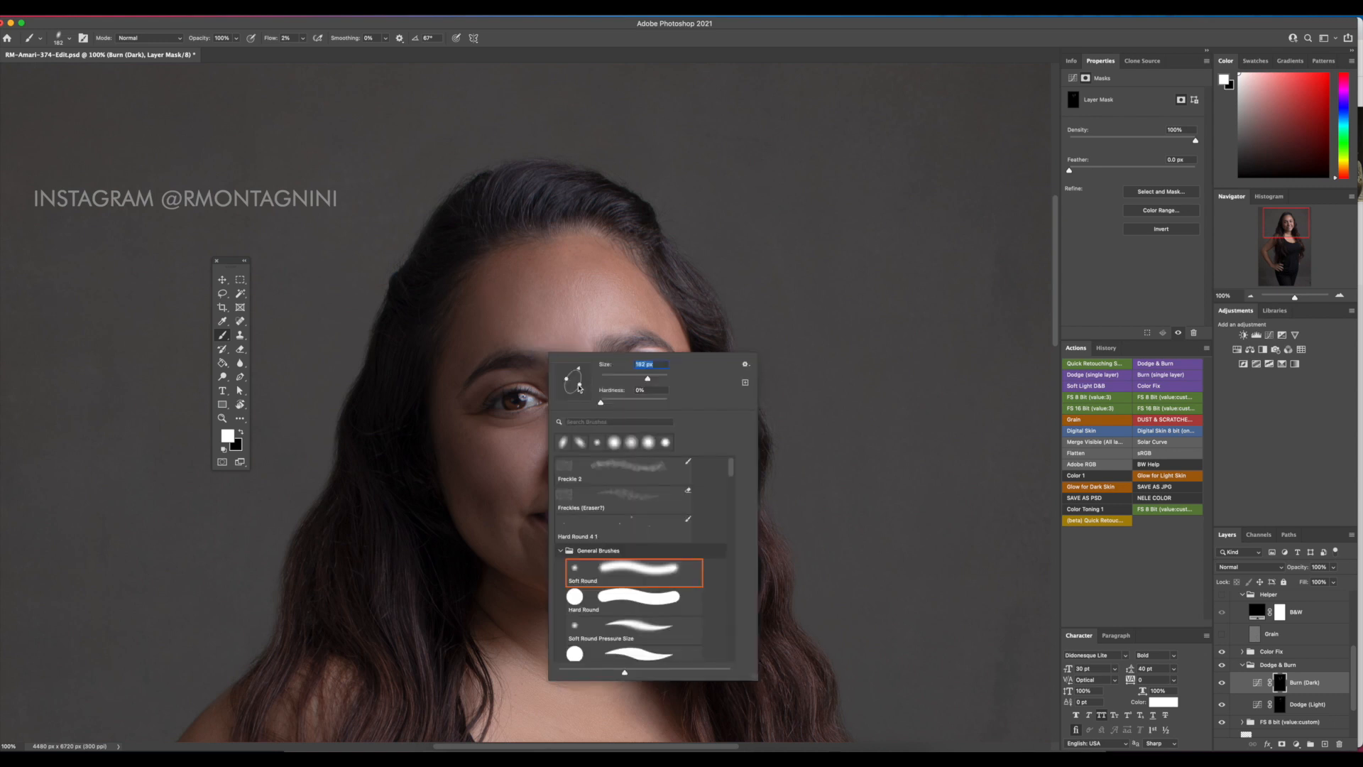
click(614, 576)
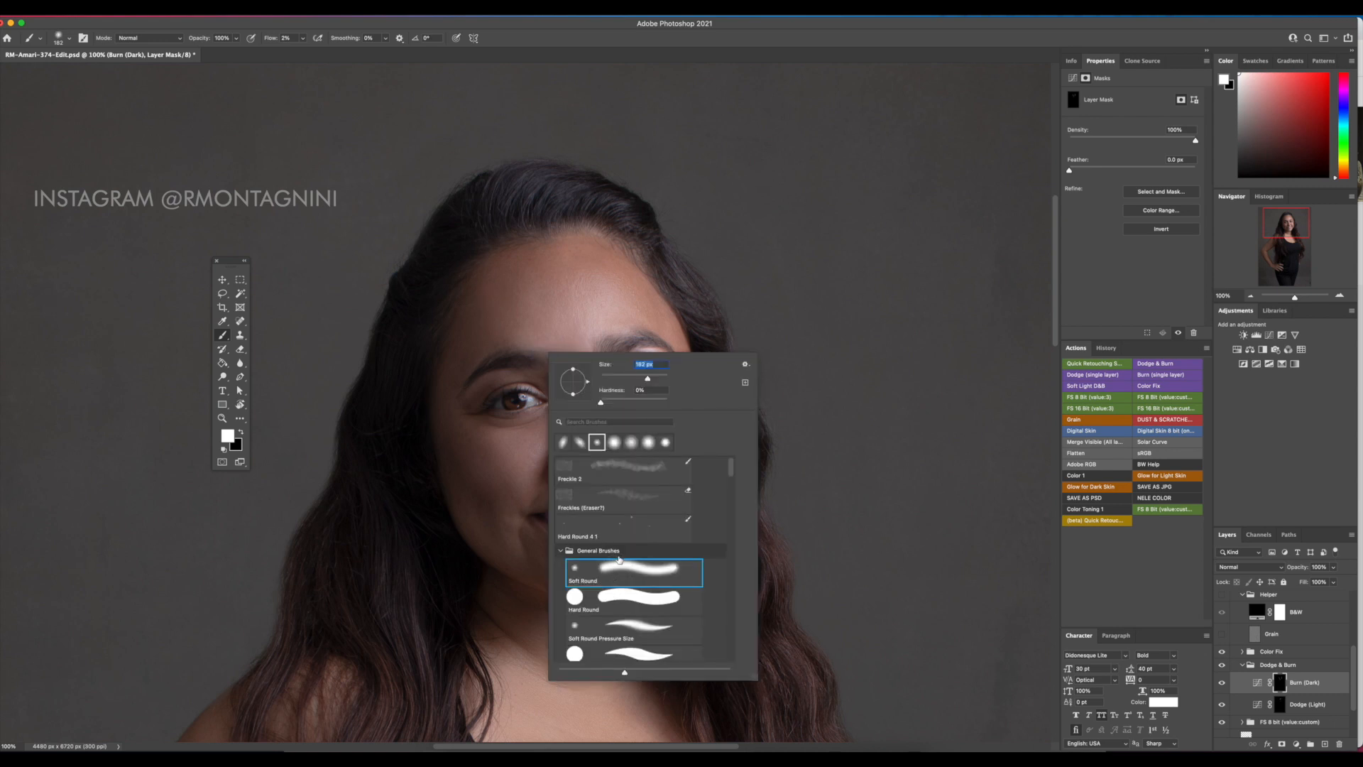
drag(477, 305, 495, 306)
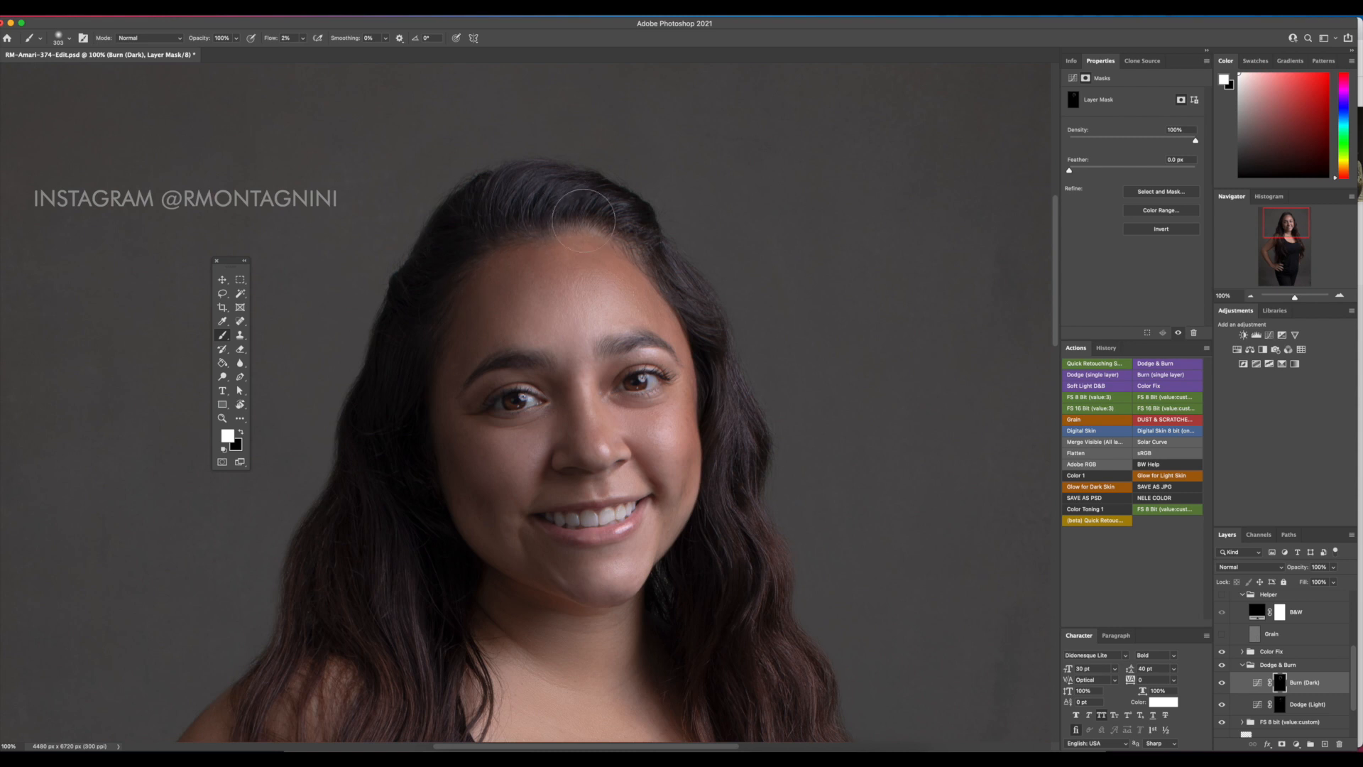
drag(609, 237, 553, 229)
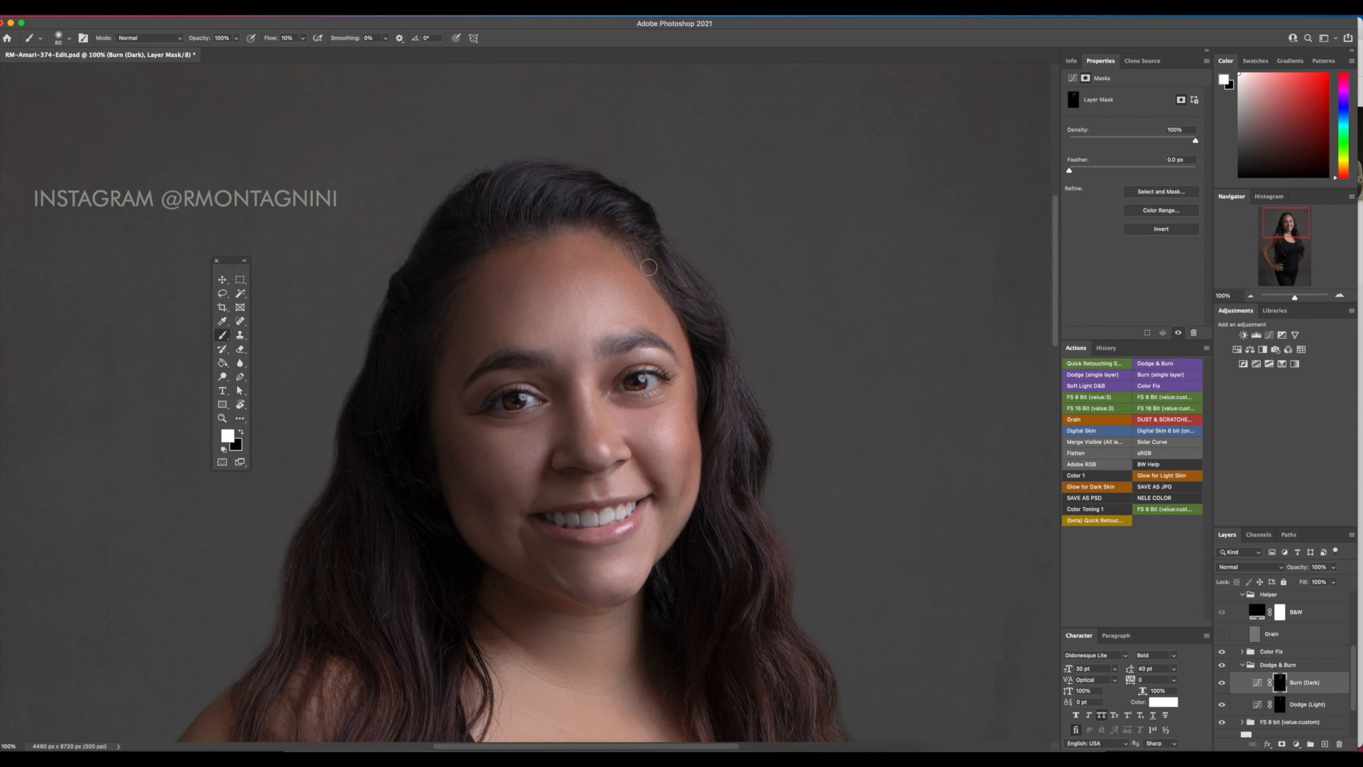
drag(590, 219, 608, 223)
drag(564, 208, 579, 208)
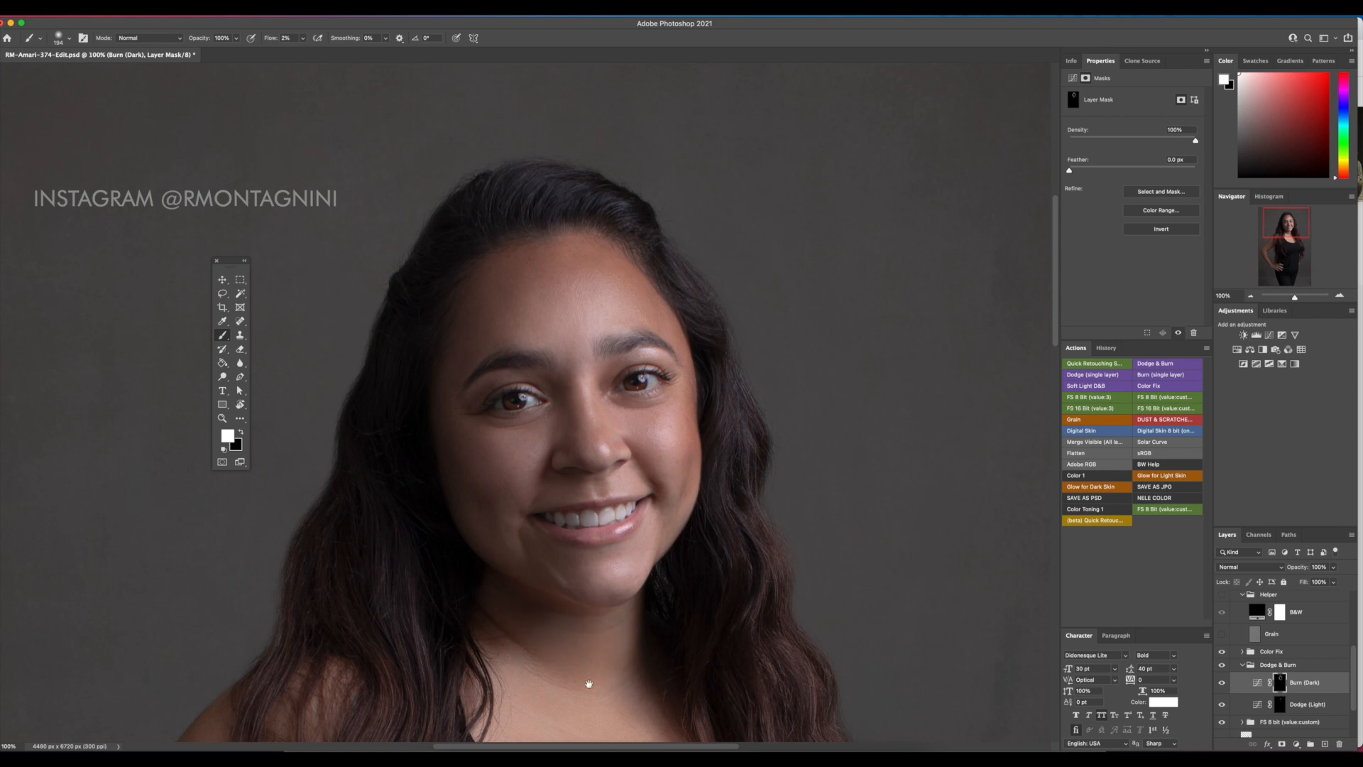
Burn the shadows under the jaw, along the side of the nose and below the lower lip
mouse_move(588, 684)
mouse_down()
mouse_move(489, 483)
mouse_move(472, 487)
mouse_up()
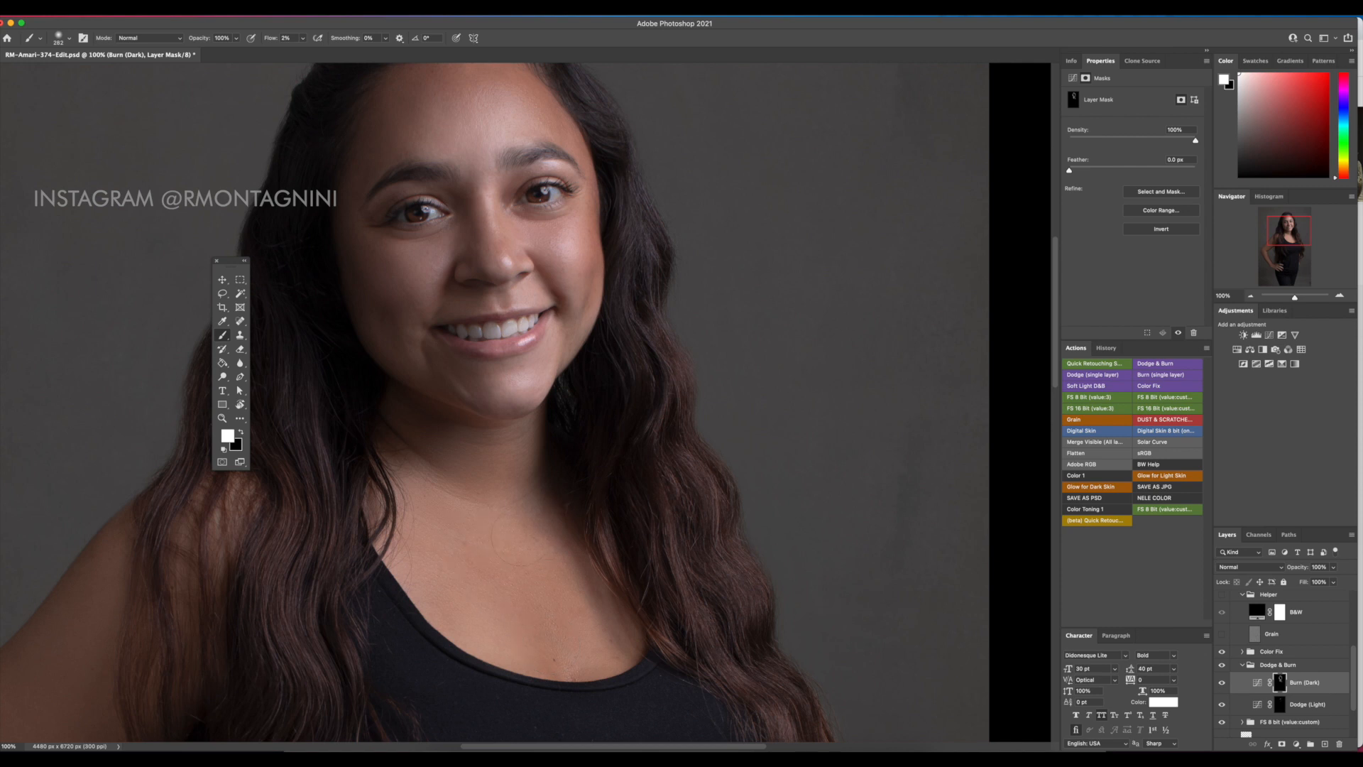
drag(570, 416, 528, 417)
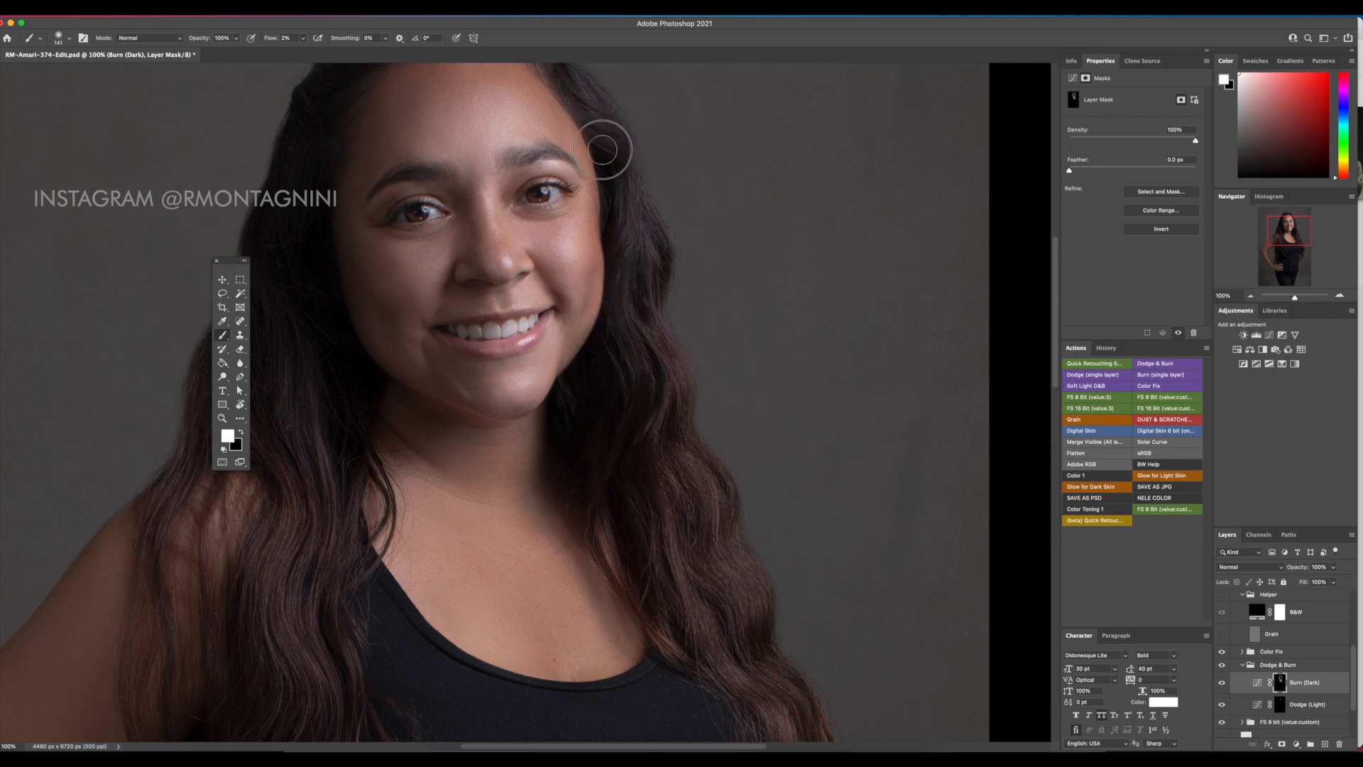
drag(484, 237, 461, 235)
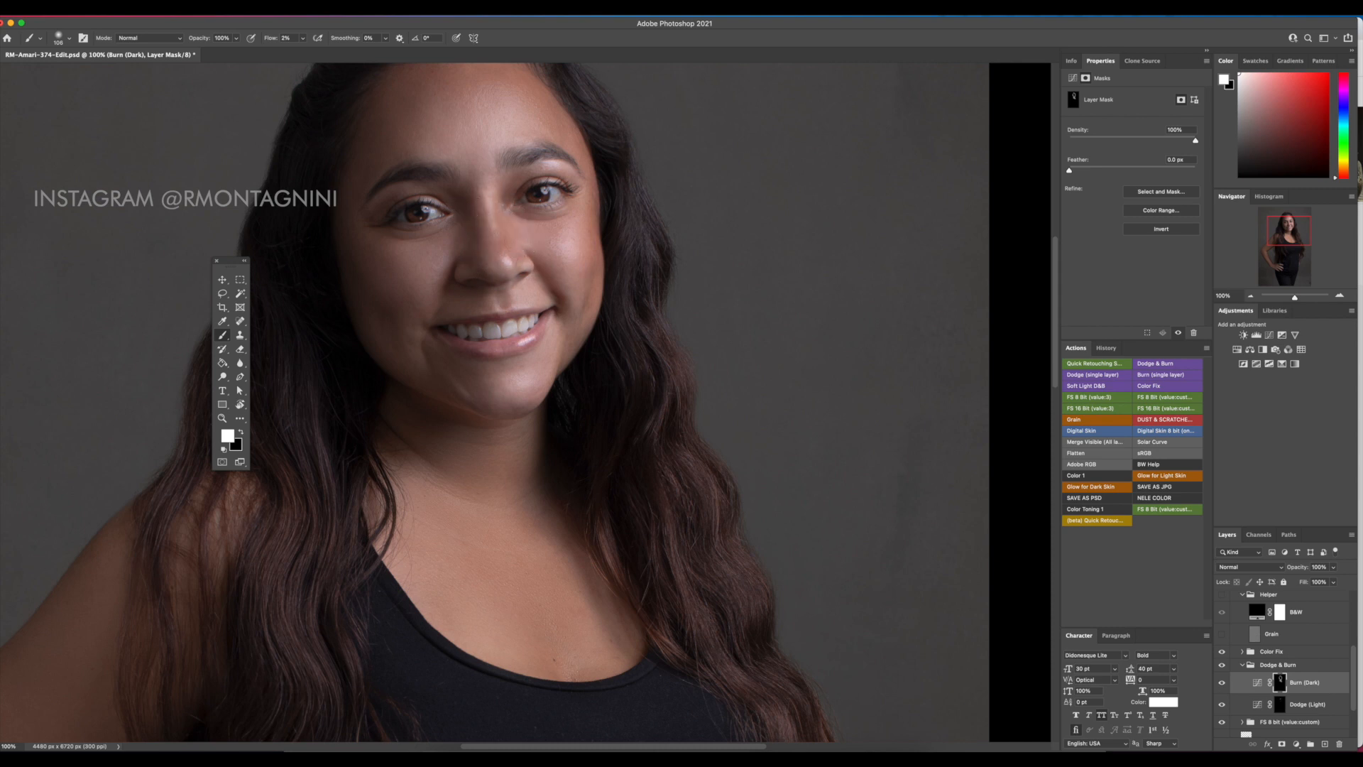
mouse_move(512, 359)
mouse_down()
mouse_move(488, 364)
mouse_move(507, 369)
mouse_up()
Burn the edges and shadows of the bent arm on the Burn (Dark) mask with a larger white brush
scroll(623, 186, down, 5)
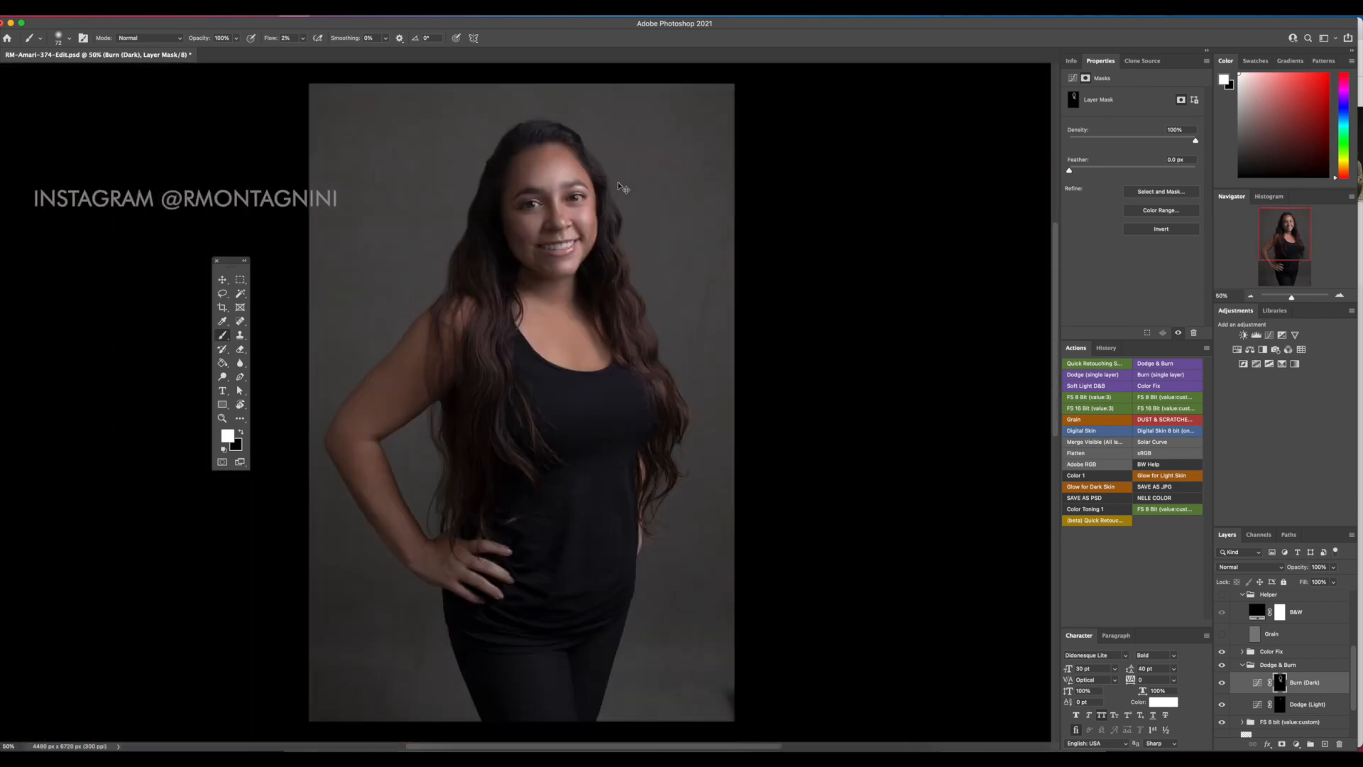
scroll(621, 185, up, 3)
drag(688, 312, 683, 465)
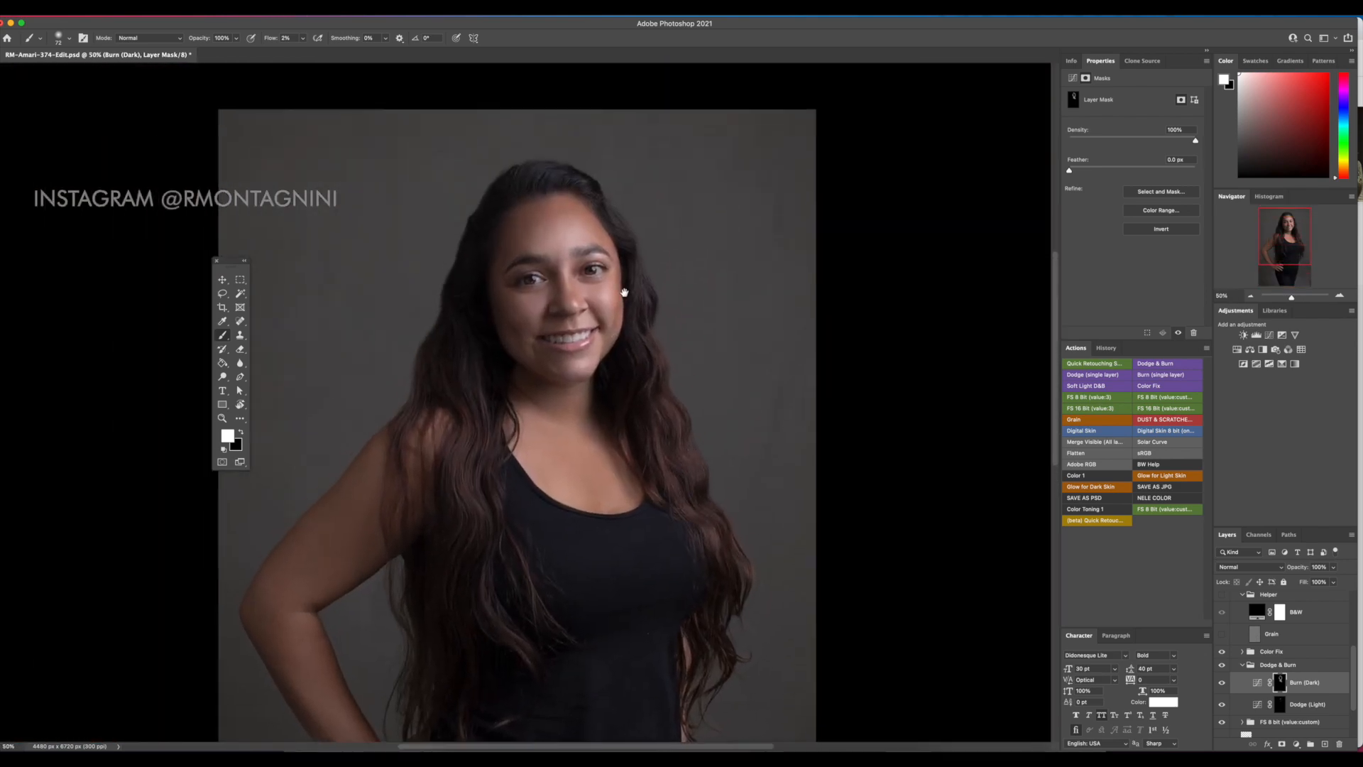
drag(600, 198, 625, 199)
drag(379, 505, 399, 505)
mouse_move(295, 561)
mouse_down()
mouse_move(329, 512)
mouse_move(290, 539)
mouse_move(325, 525)
mouse_up()
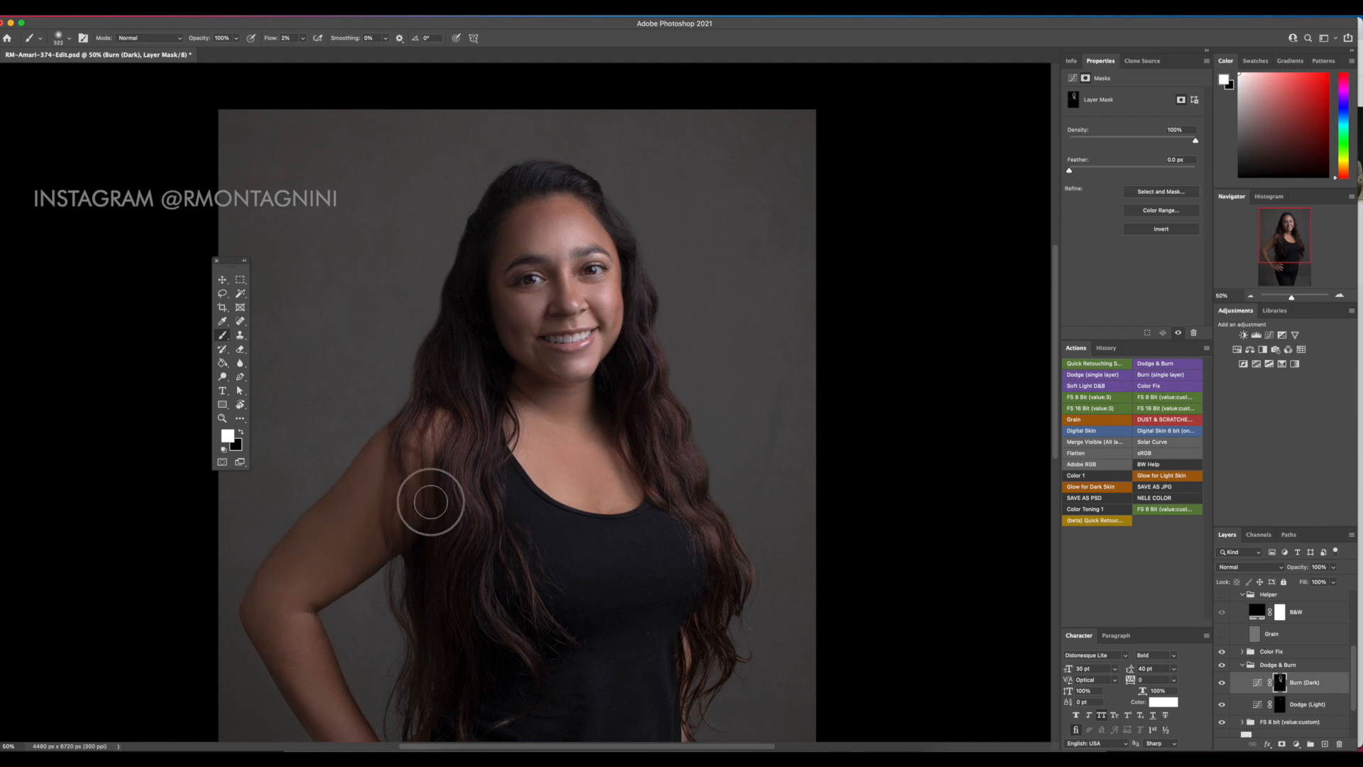
mouse_move(431, 502)
mouse_down()
mouse_move(307, 613)
mouse_move(398, 524)
mouse_move(455, 432)
mouse_move(272, 571)
mouse_move(310, 540)
mouse_up()
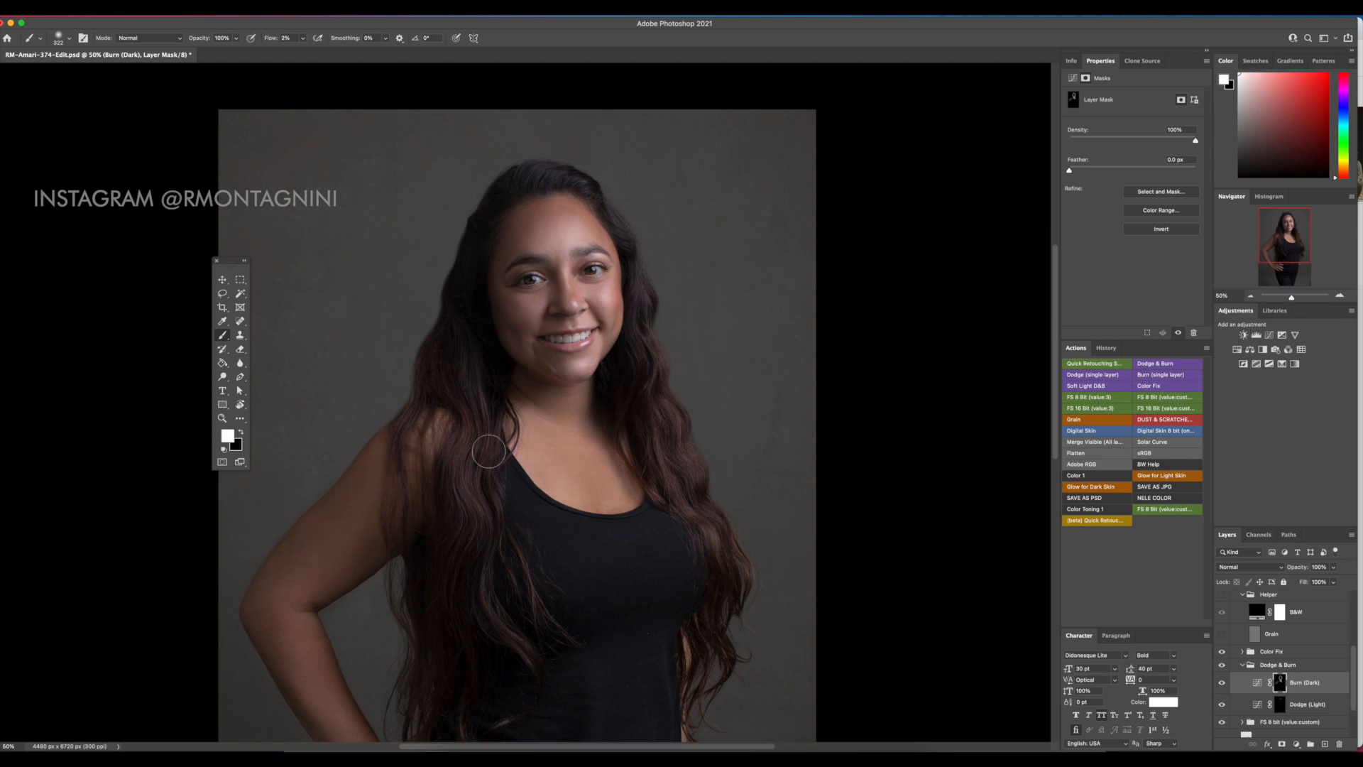
Burn the shadows around the neck and upper chest and over the hand resting on the hip
drag(489, 440, 558, 495)
mouse_move(600, 413)
mouse_down()
mouse_move(587, 393)
mouse_move(608, 371)
mouse_up()
scroll(445, 423, down, 5)
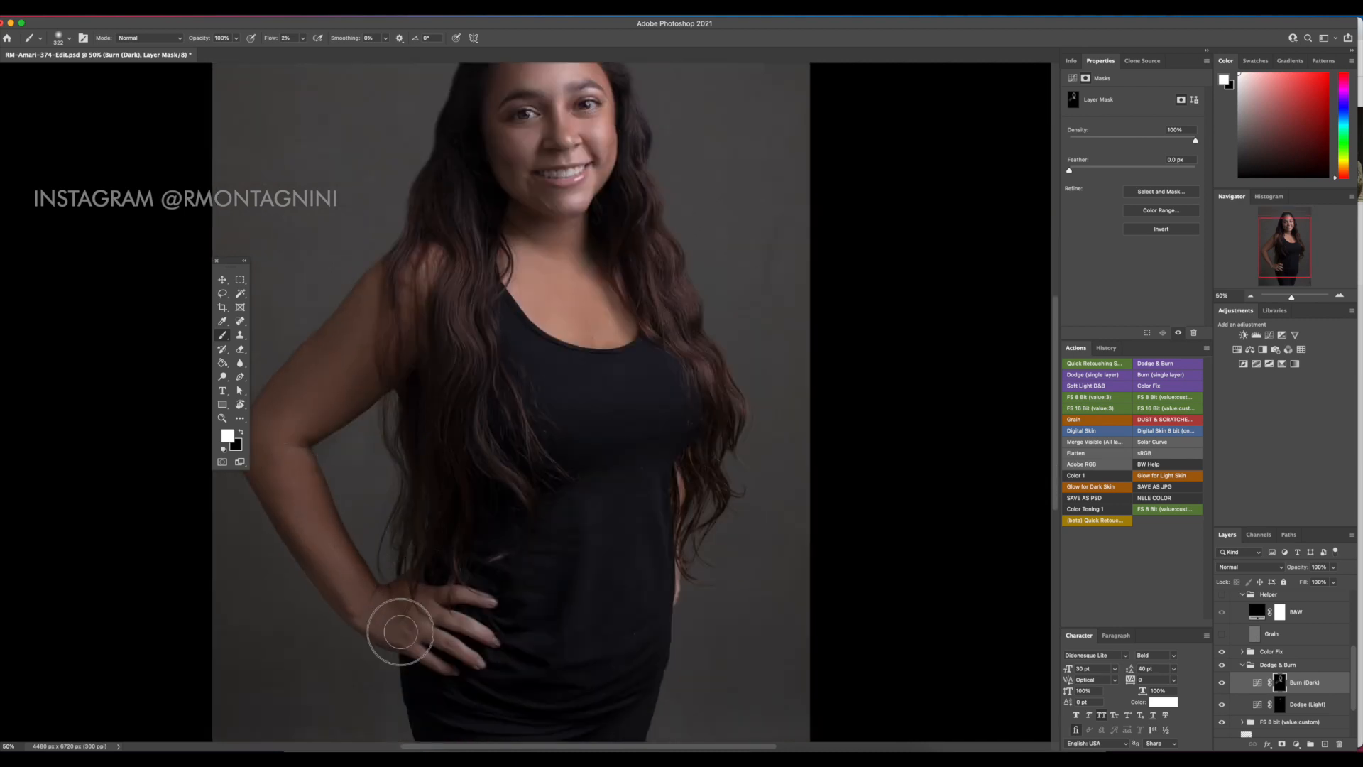
mouse_move(400, 631)
mouse_down()
mouse_move(448, 656)
mouse_move(421, 617)
mouse_move(495, 631)
mouse_move(441, 595)
mouse_move(498, 600)
mouse_move(531, 583)
mouse_up()
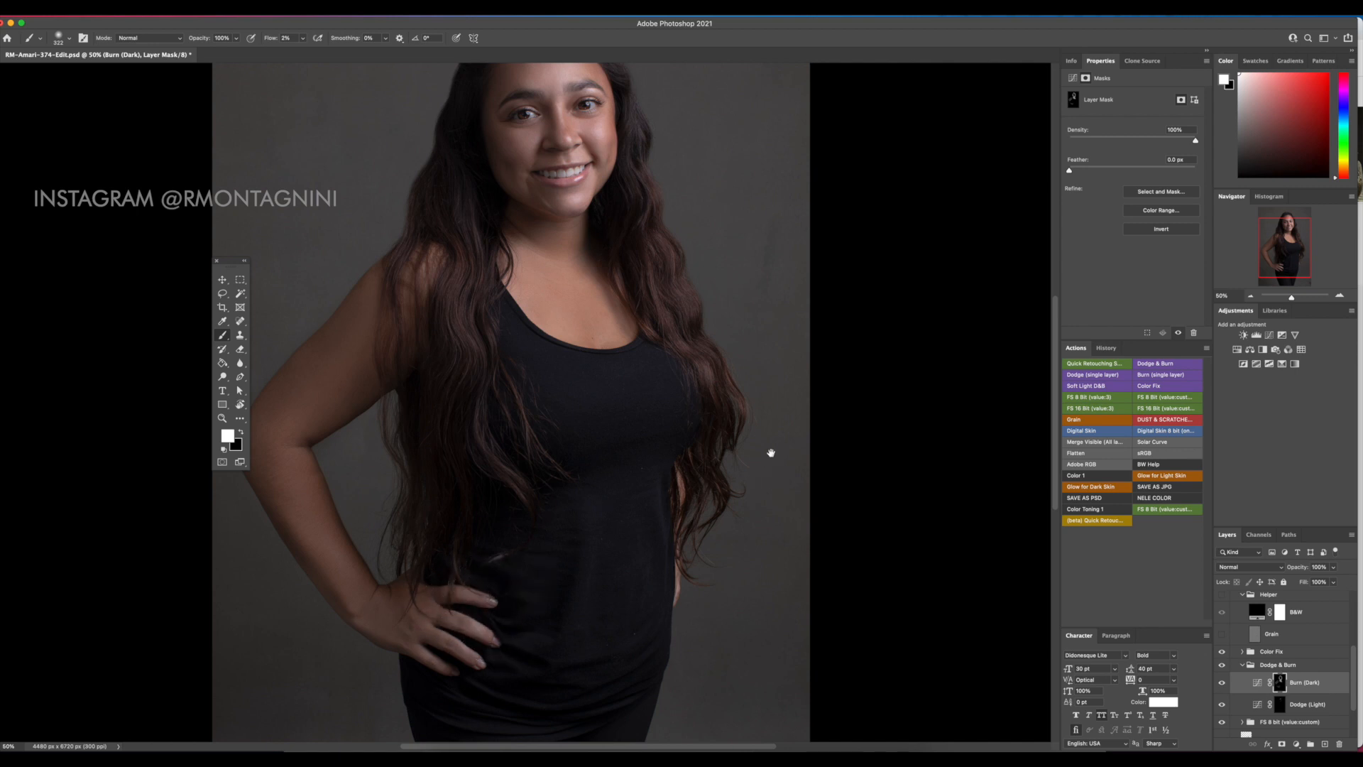
Brighten the cheek, nose bridge and forehead center on the Dodge (Light) mask with a white brush at 2% flow
scroll(771, 452, up, 3)
click(1282, 710)
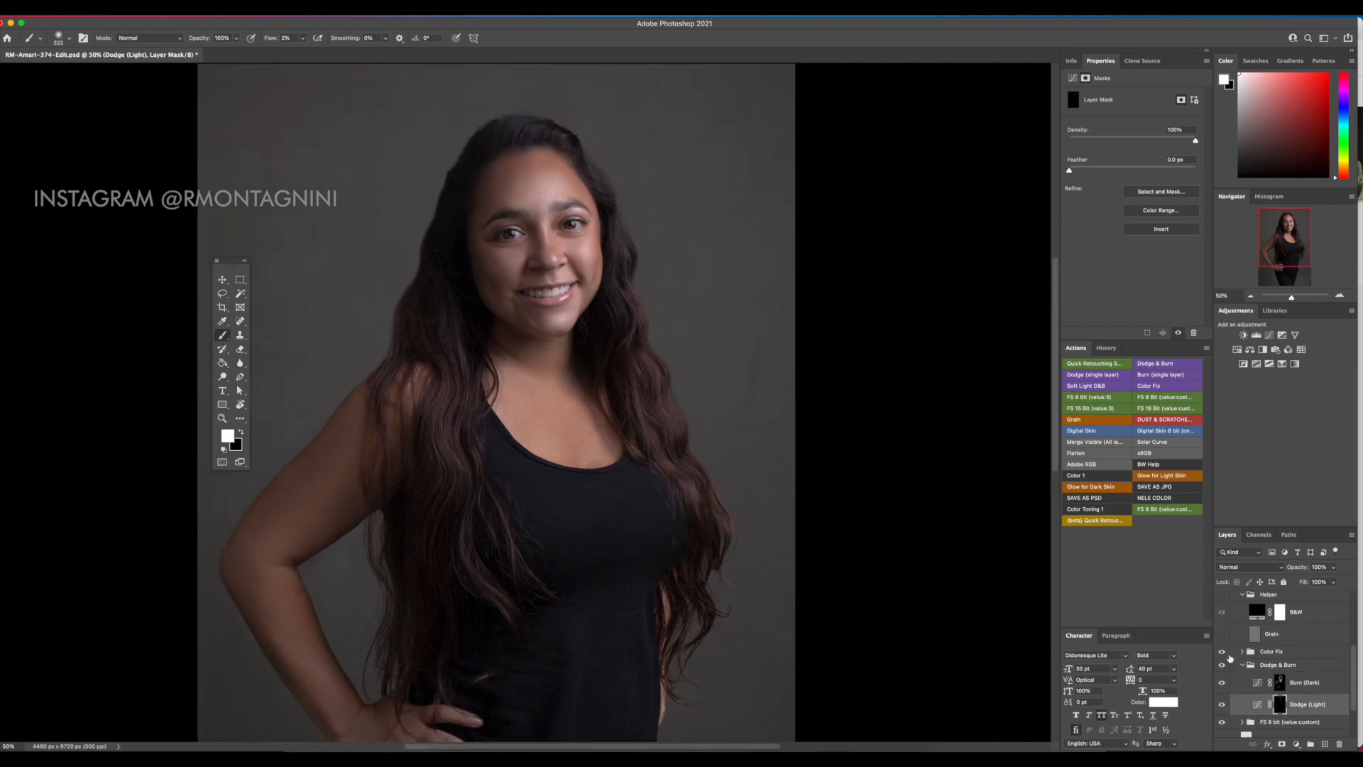
drag(514, 298, 500, 298)
mouse_move(502, 248)
mouse_down()
mouse_move(578, 240)
mouse_move(511, 257)
mouse_move(523, 278)
mouse_up()
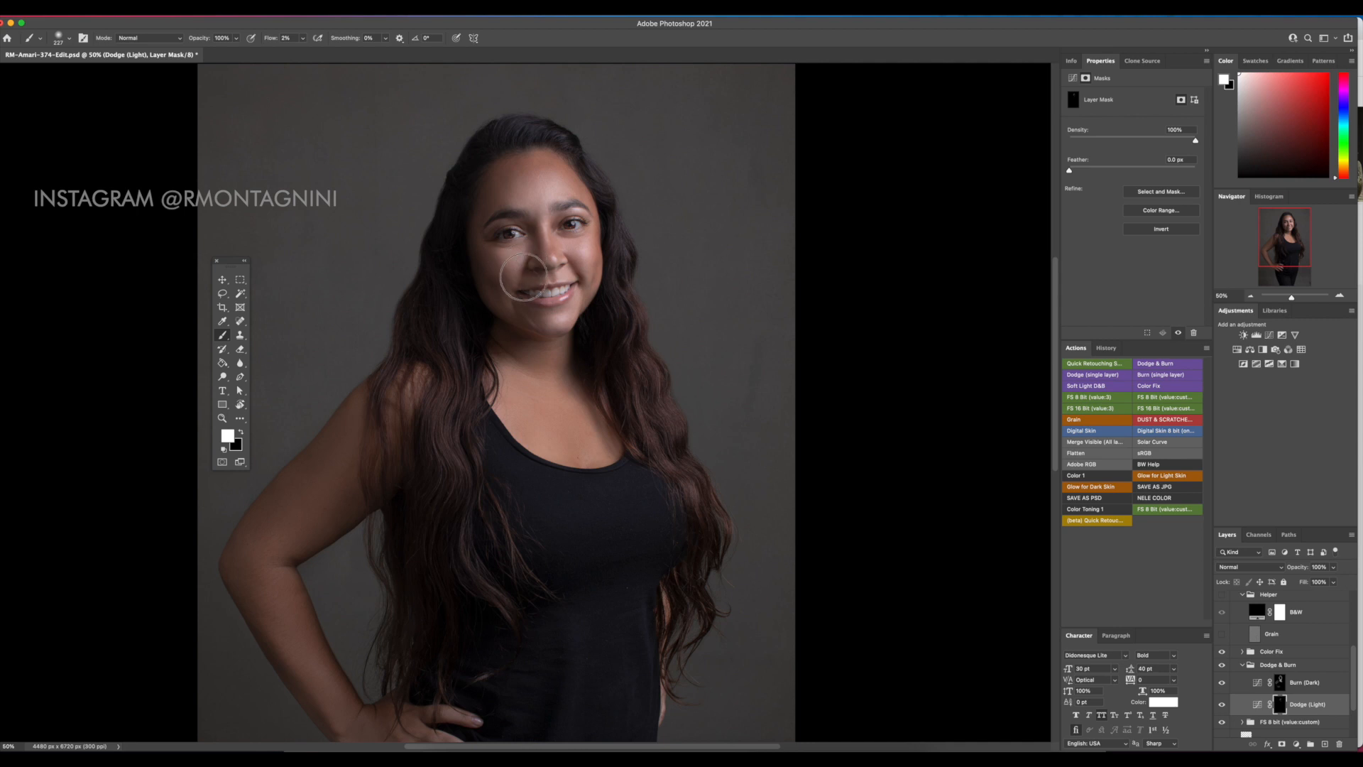
mouse_move(541, 222)
mouse_down()
mouse_move(513, 223)
mouse_move(551, 218)
mouse_move(531, 209)
mouse_move(548, 194)
mouse_move(508, 182)
mouse_move(514, 200)
mouse_move(526, 198)
mouse_move(508, 180)
mouse_move(542, 194)
mouse_up()
Dodge the upper chest and the hair highlights beside it with a larger Soft Round brush
right_click(589, 420)
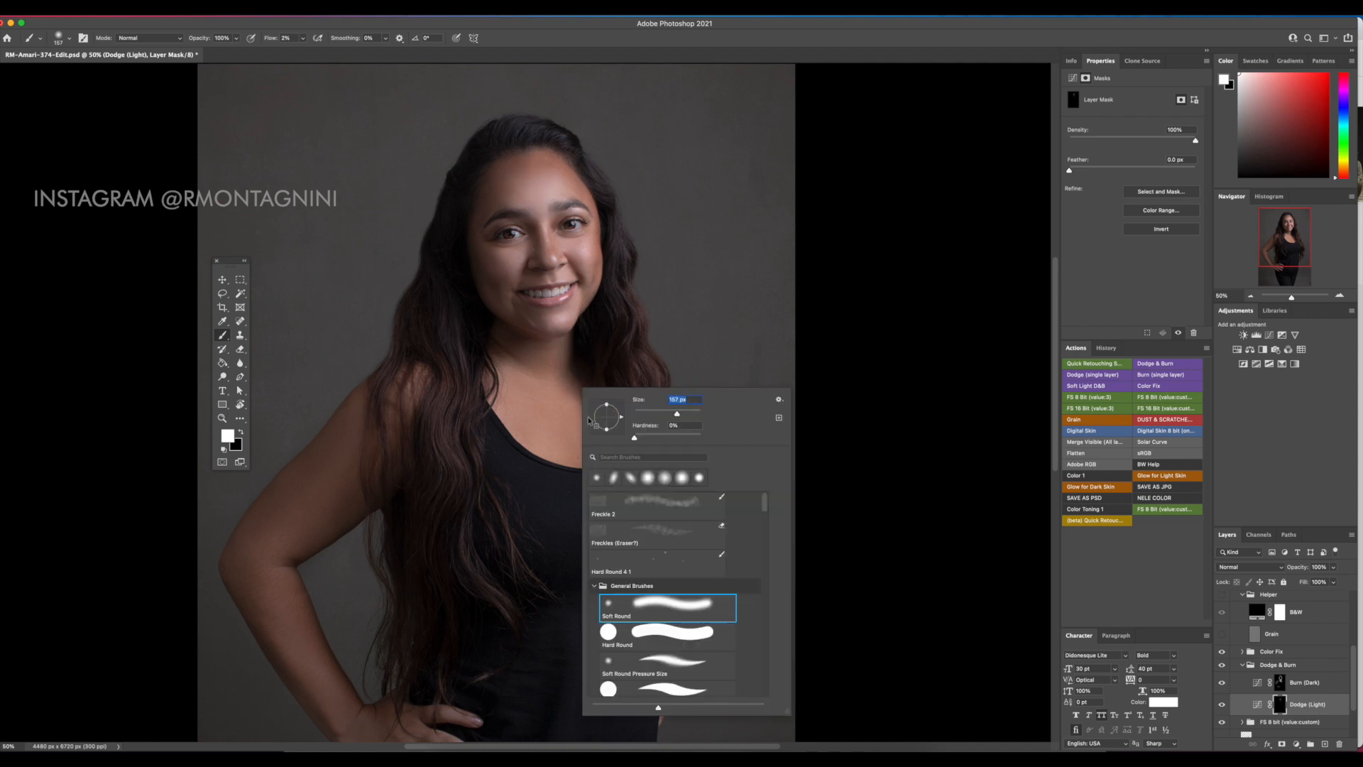
key(Escape)
drag(557, 435, 557, 435)
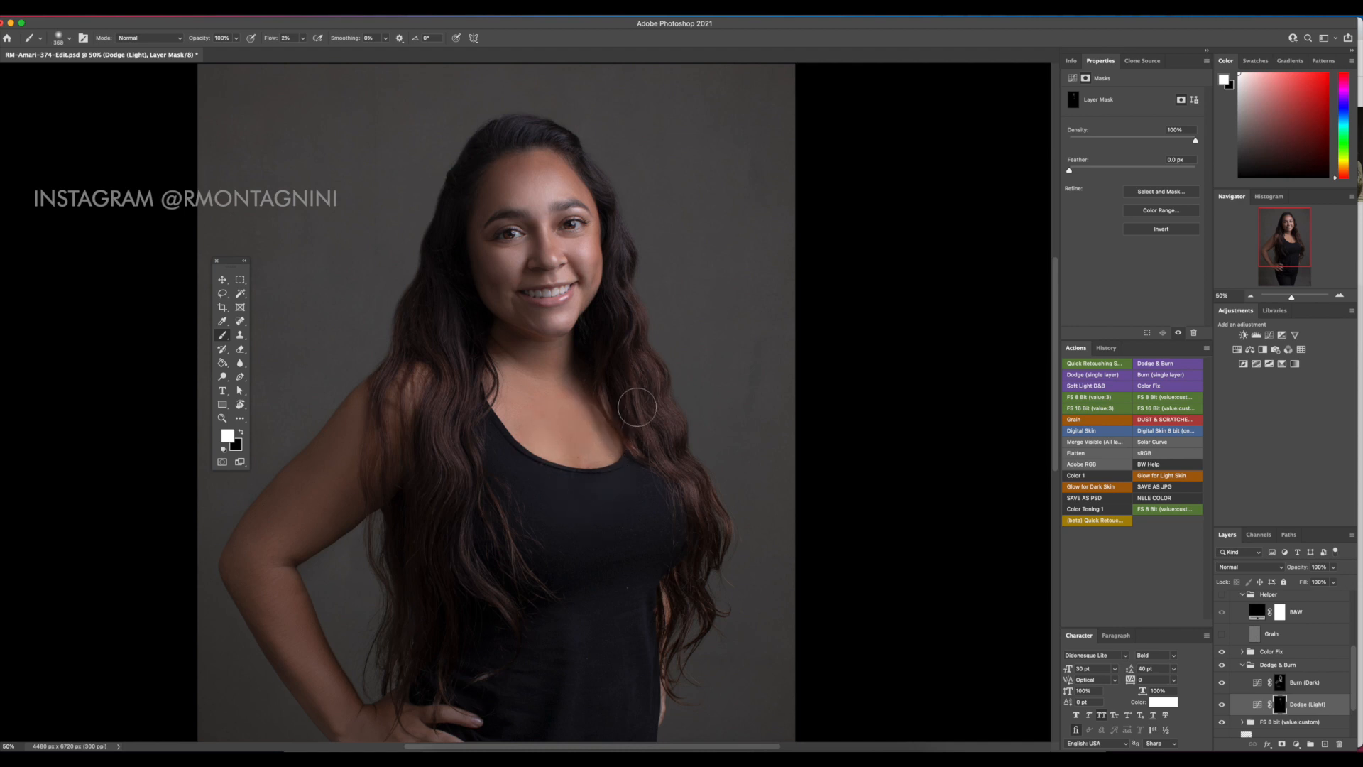
drag(667, 432, 636, 435)
Compare the whole portrait with and without the Dodge & Burn group
key(super+minus)
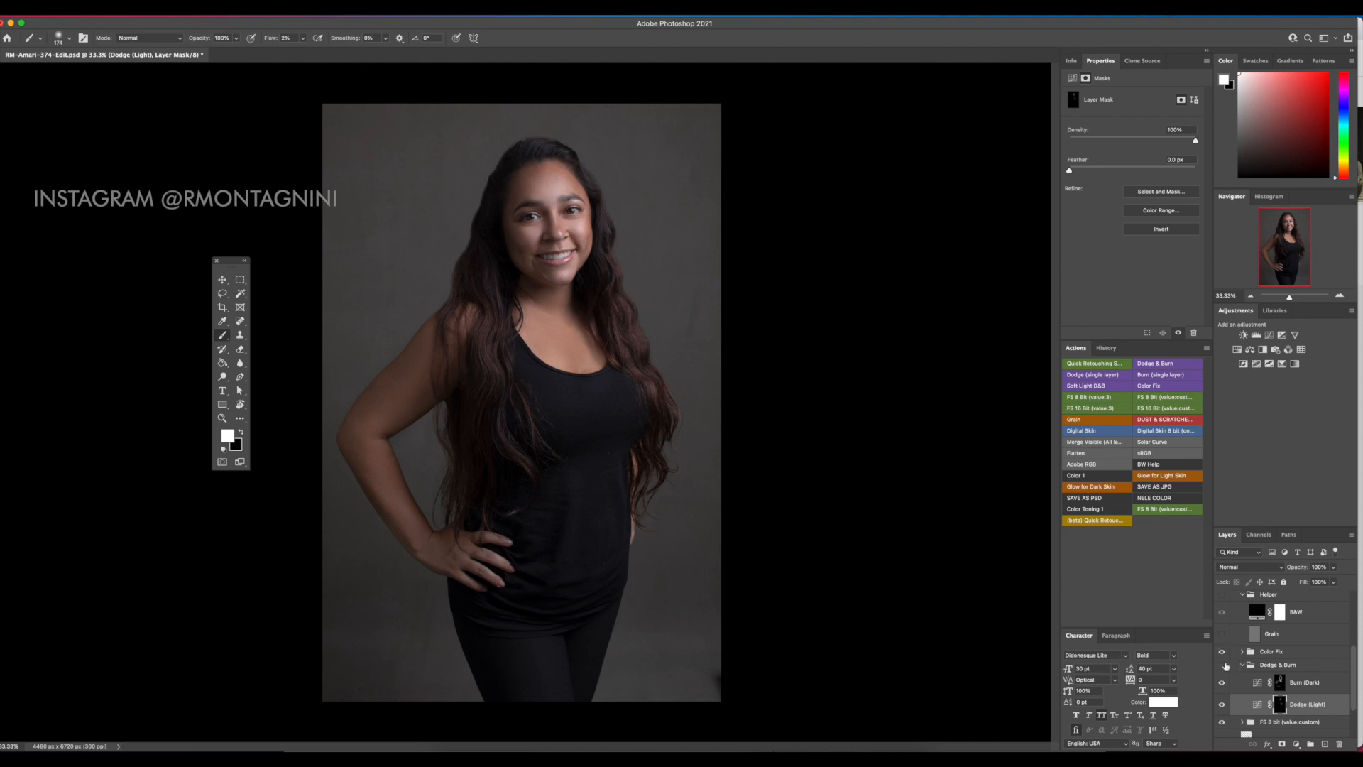
click(1223, 665)
click(1224, 665)
click(1223, 666)
click(1224, 665)
Collapse the Dodge & Burn group and run the Soft Light D&B action to add its layer above the group
click(1244, 665)
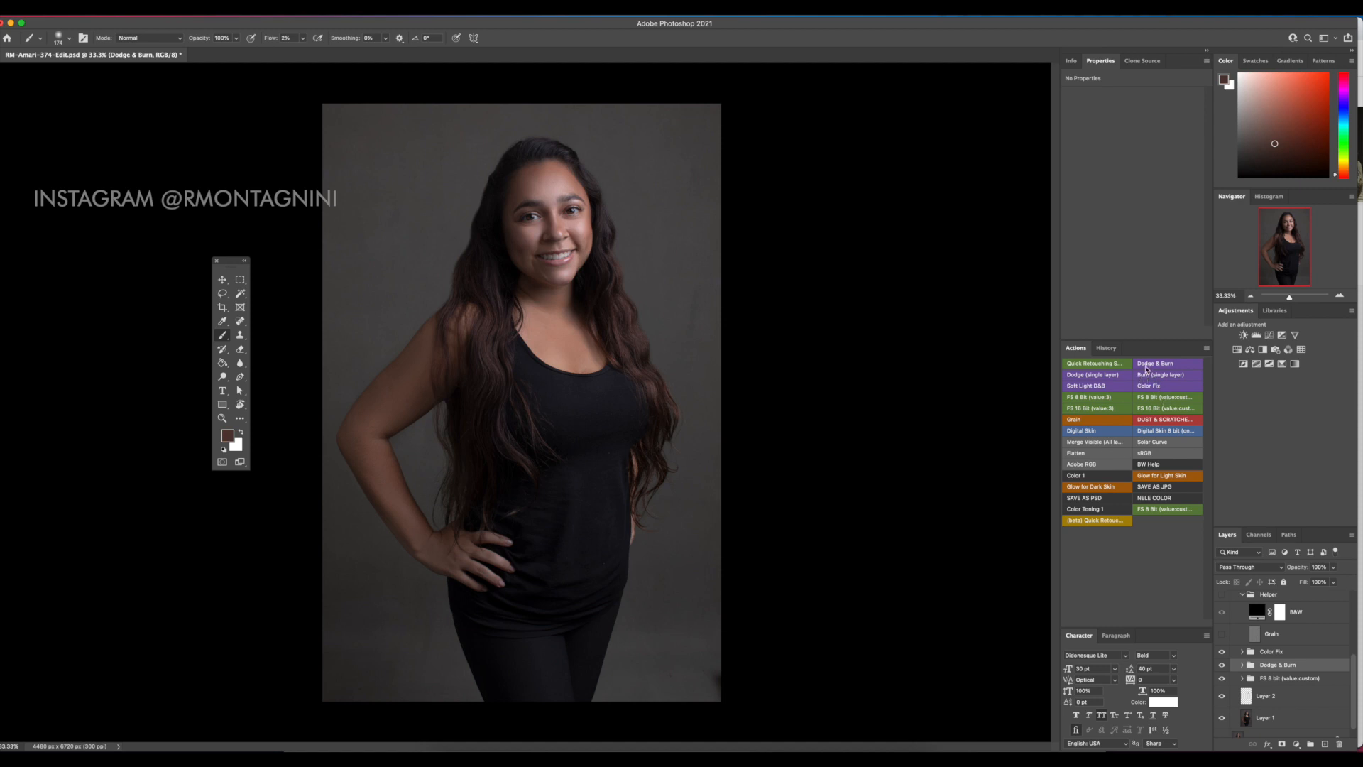
click(1094, 388)
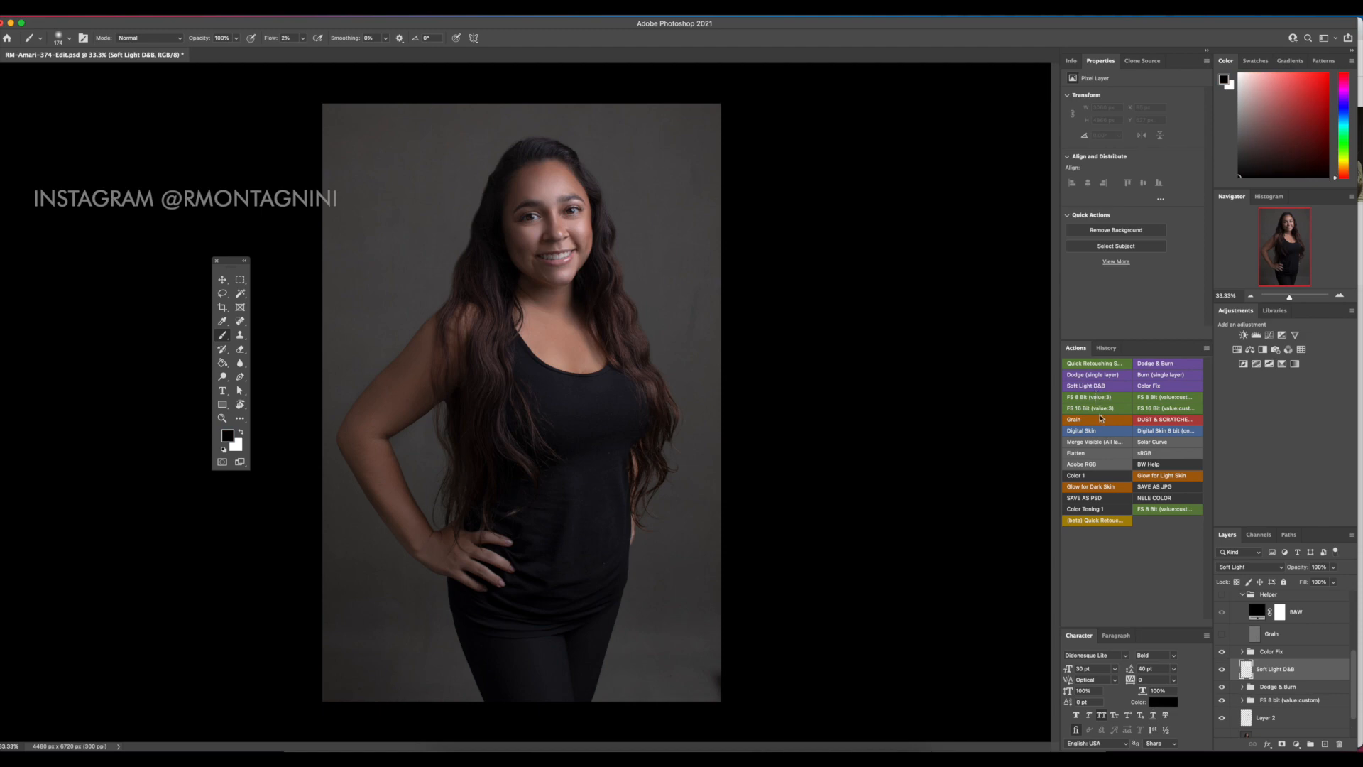
Darken the lower lash line of the eye on the shadowed side with a black 17 px soft brush at 10% flow
scroll(648, 365, up, 5)
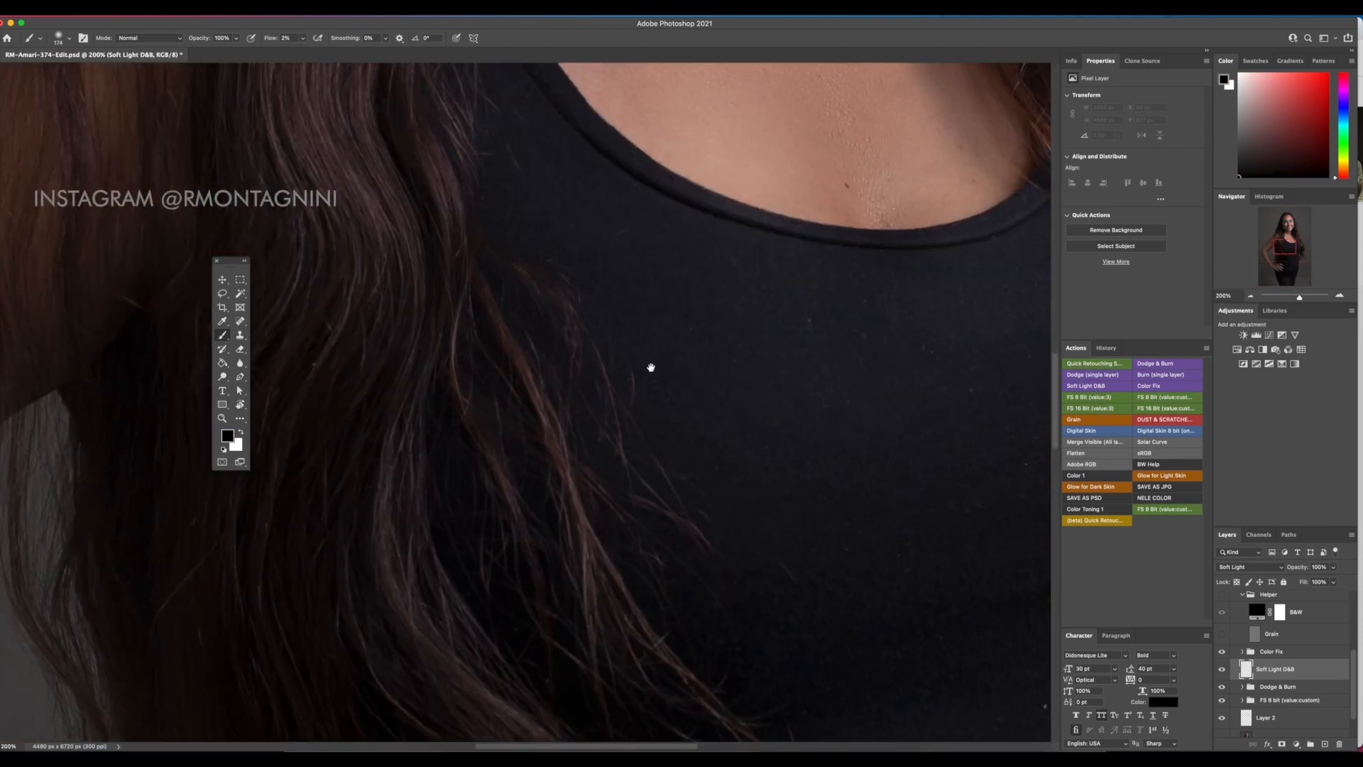
scroll(628, 639, up, 6)
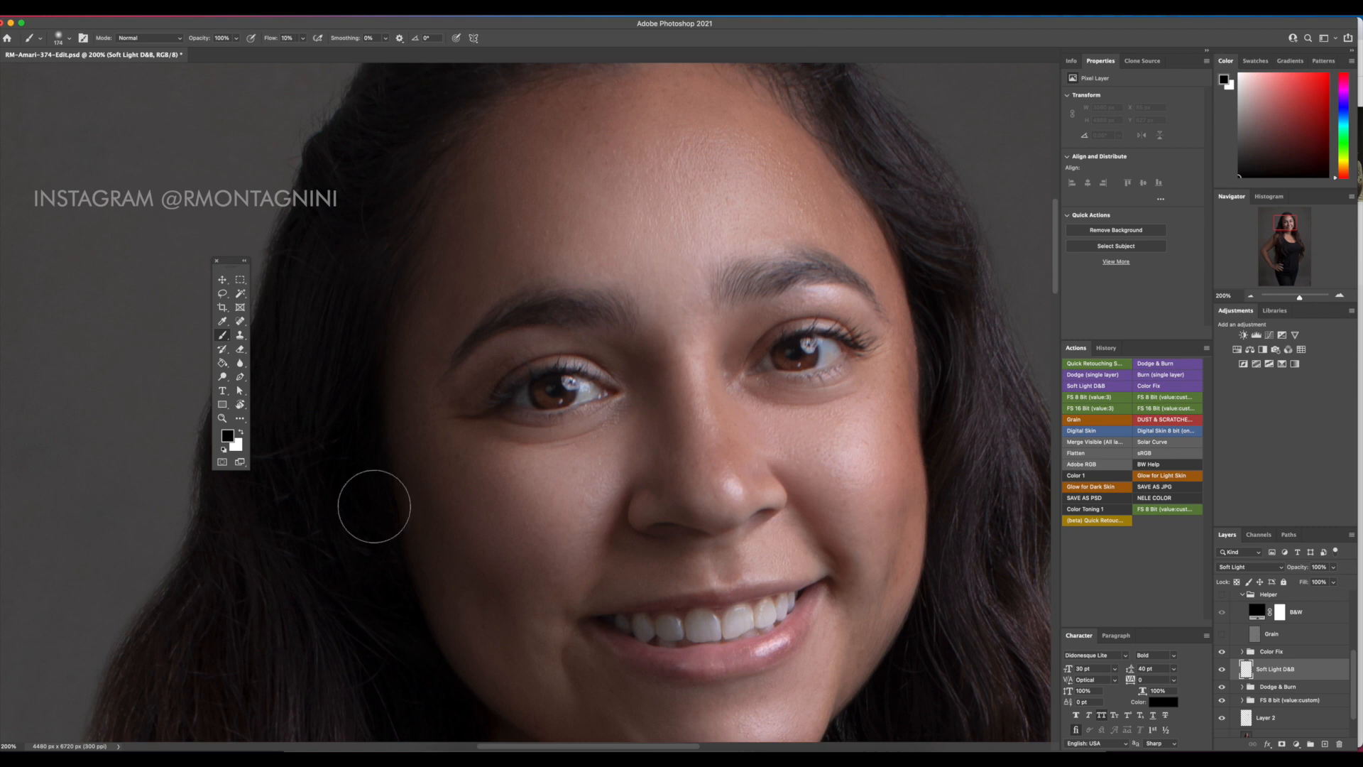
mouse_move(550, 453)
mouse_down()
mouse_move(457, 465)
mouse_move(532, 204)
mouse_up()
right_click(529, 440)
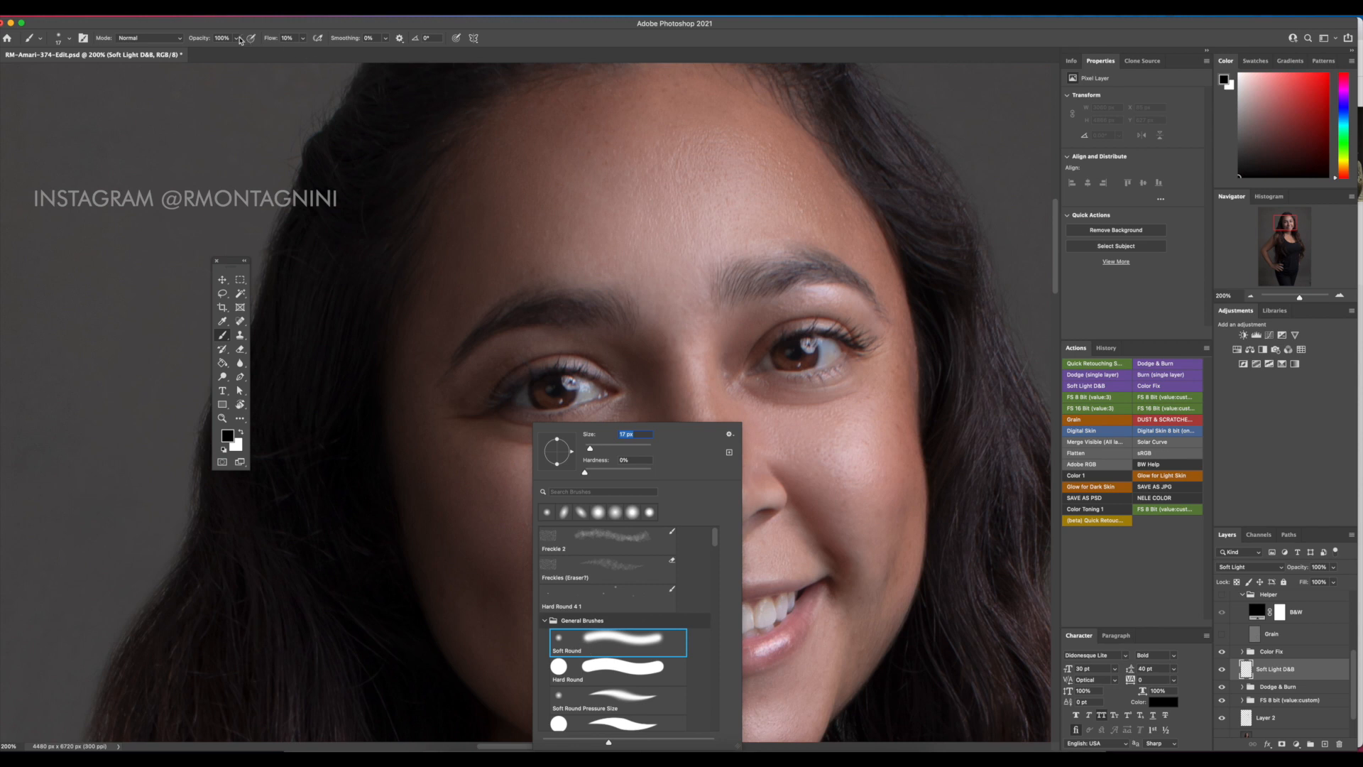
click(523, 424)
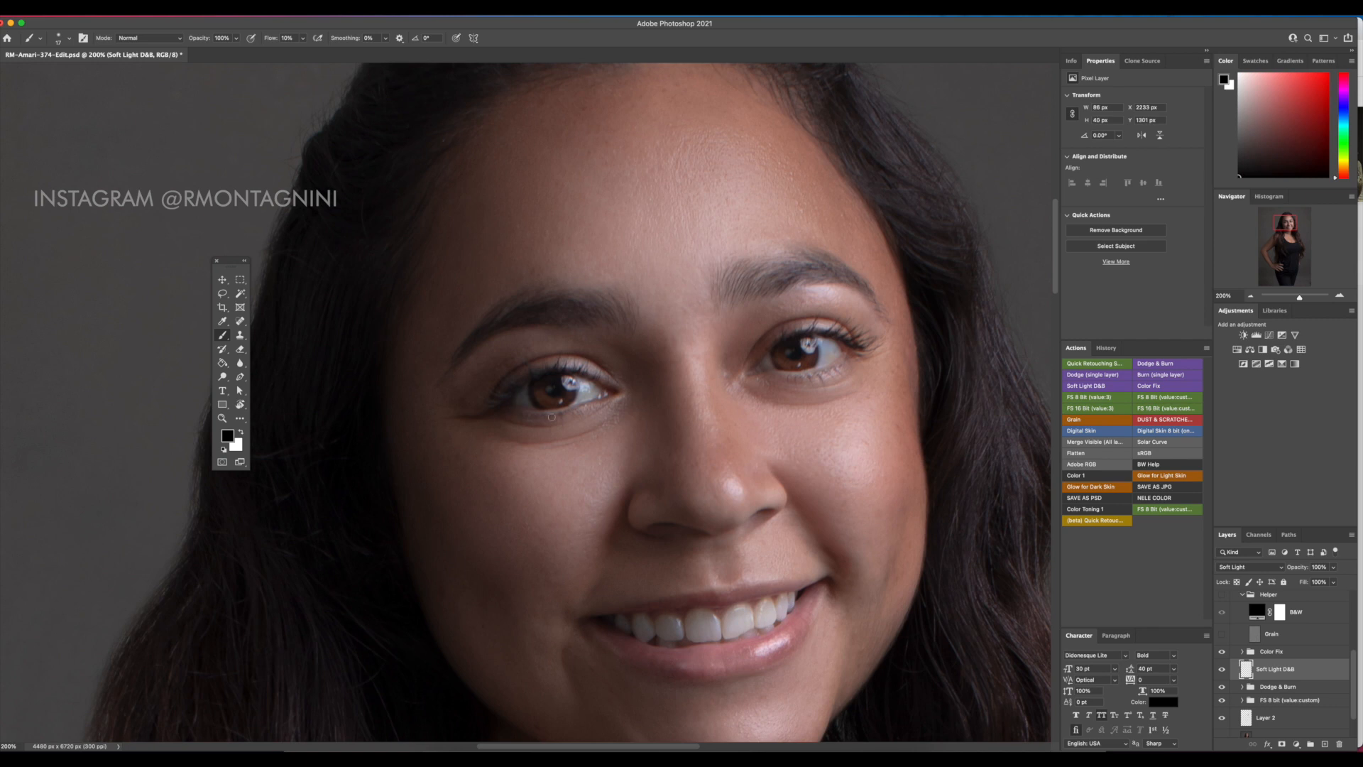
click(520, 415)
Enlarge the black brush to darken that eye's outer corner and lid, and deepen the other eye's upper lash line
ctrl+alt+drag(524, 422, 529, 421)
mouse_move(503, 414)
mouse_down()
mouse_move(573, 409)
mouse_move(502, 409)
mouse_move(527, 374)
mouse_move(503, 400)
mouse_move(549, 371)
mouse_move(536, 358)
mouse_move(495, 386)
mouse_move(524, 388)
mouse_move(550, 356)
mouse_move(491, 389)
mouse_up()
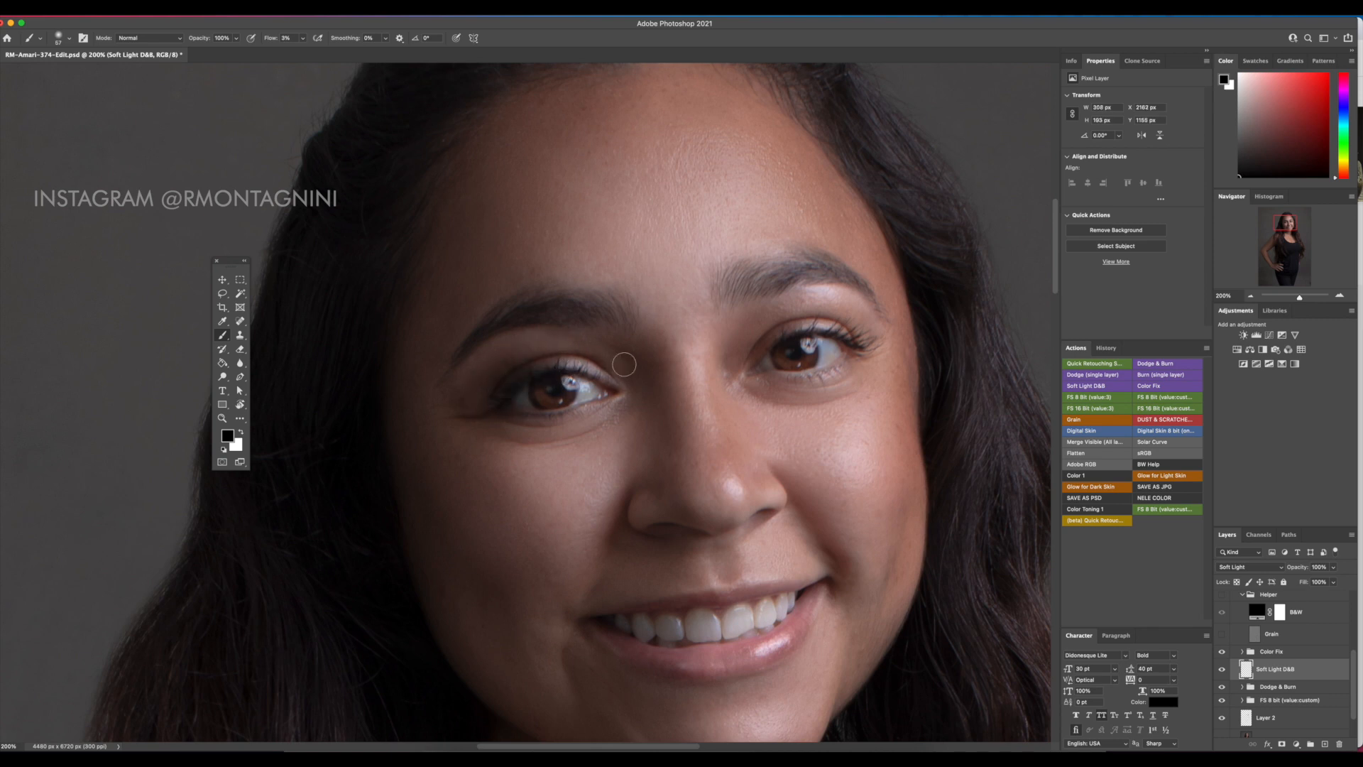
mouse_move(846, 339)
mouse_down()
mouse_move(875, 349)
mouse_move(831, 325)
mouse_move(841, 353)
mouse_up()
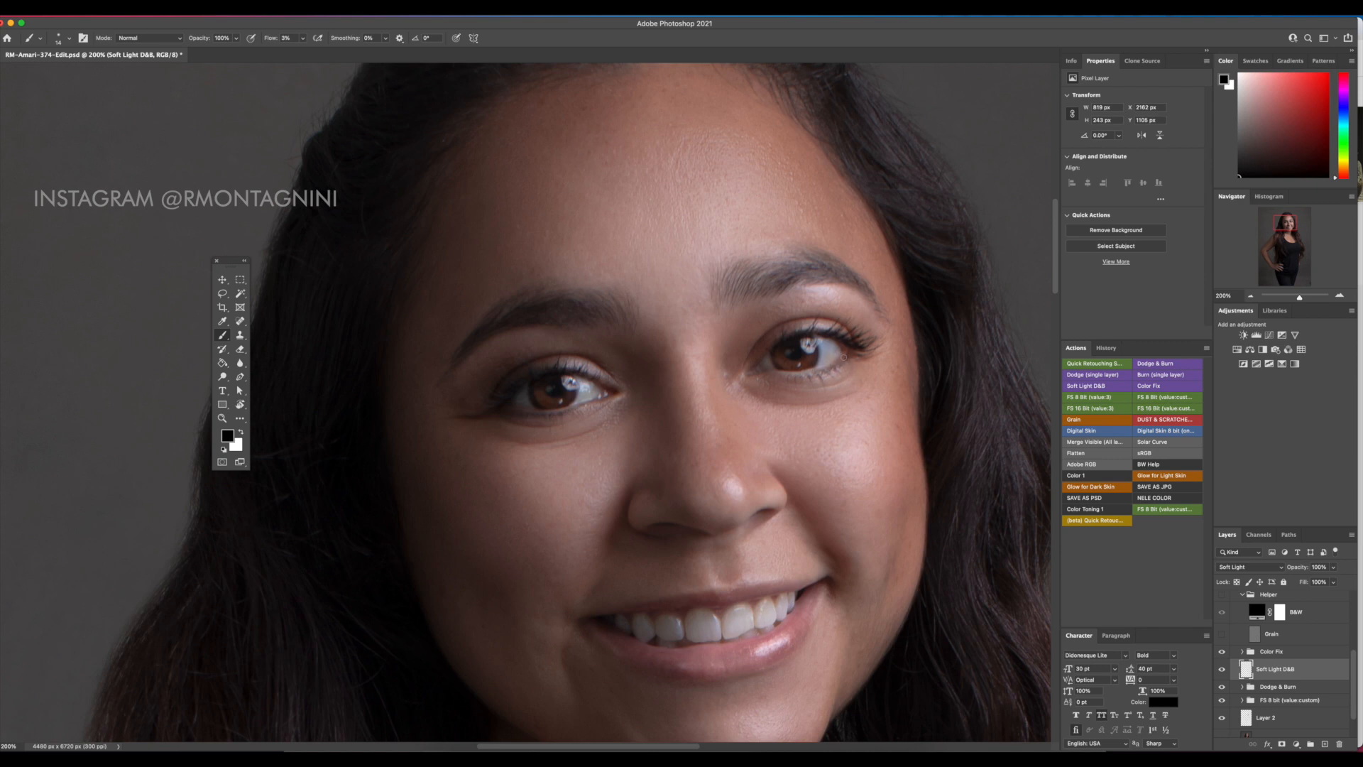
Resize the black brush to deepen the lid of the eye on the lit side and fill in both eyebrows
mouse_move(843, 357)
ctrl+alt+mouse_down()
mouse_move(860, 357)
mouse_move(840, 332)
ctrl+alt+mouse_up()
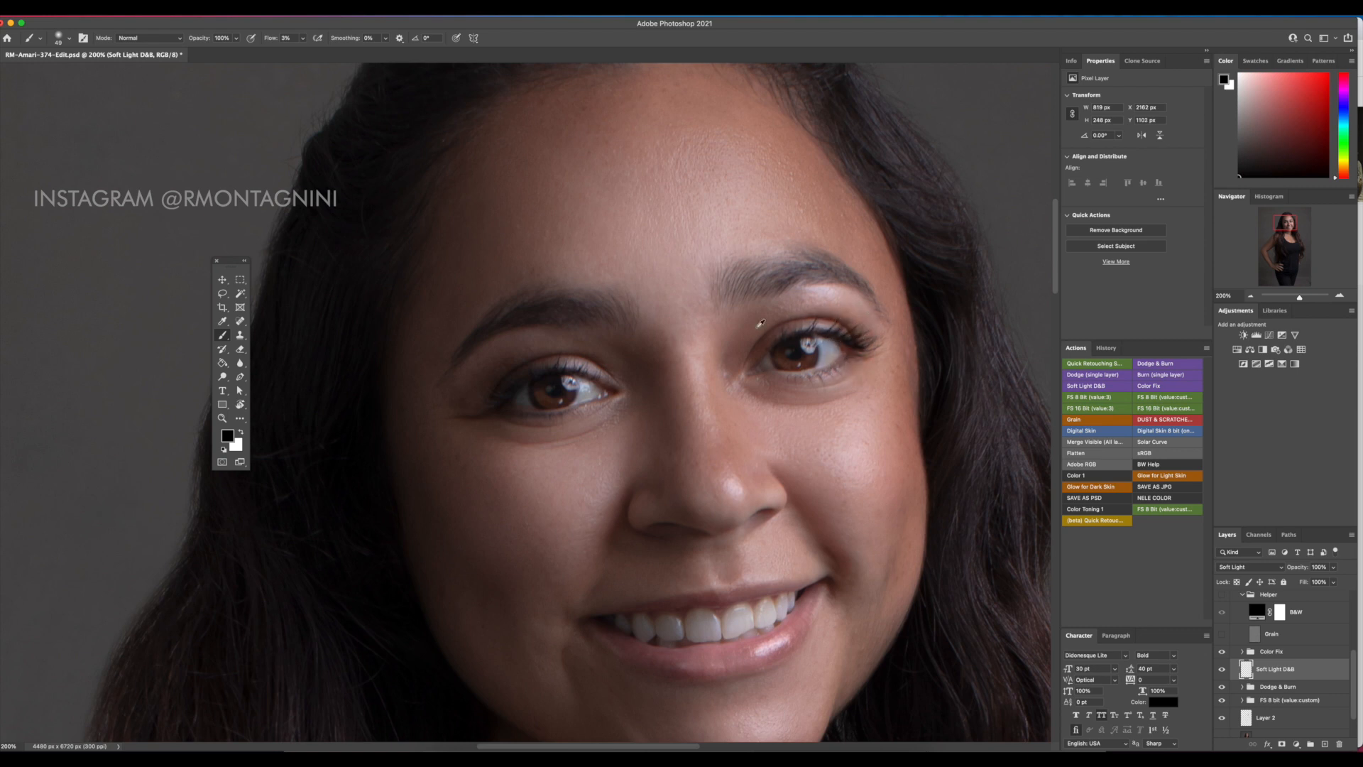
mouse_move(765, 304)
ctrl+alt+mouse_down()
mouse_move(754, 301)
mouse_move(838, 314)
mouse_move(859, 338)
ctrl+alt+mouse_up()
ctrl+alt+drag(806, 291, 785, 293)
mouse_move(757, 299)
mouse_down()
mouse_move(800, 278)
mouse_move(794, 262)
mouse_move(755, 269)
mouse_move(832, 266)
mouse_move(848, 281)
mouse_move(814, 273)
mouse_up()
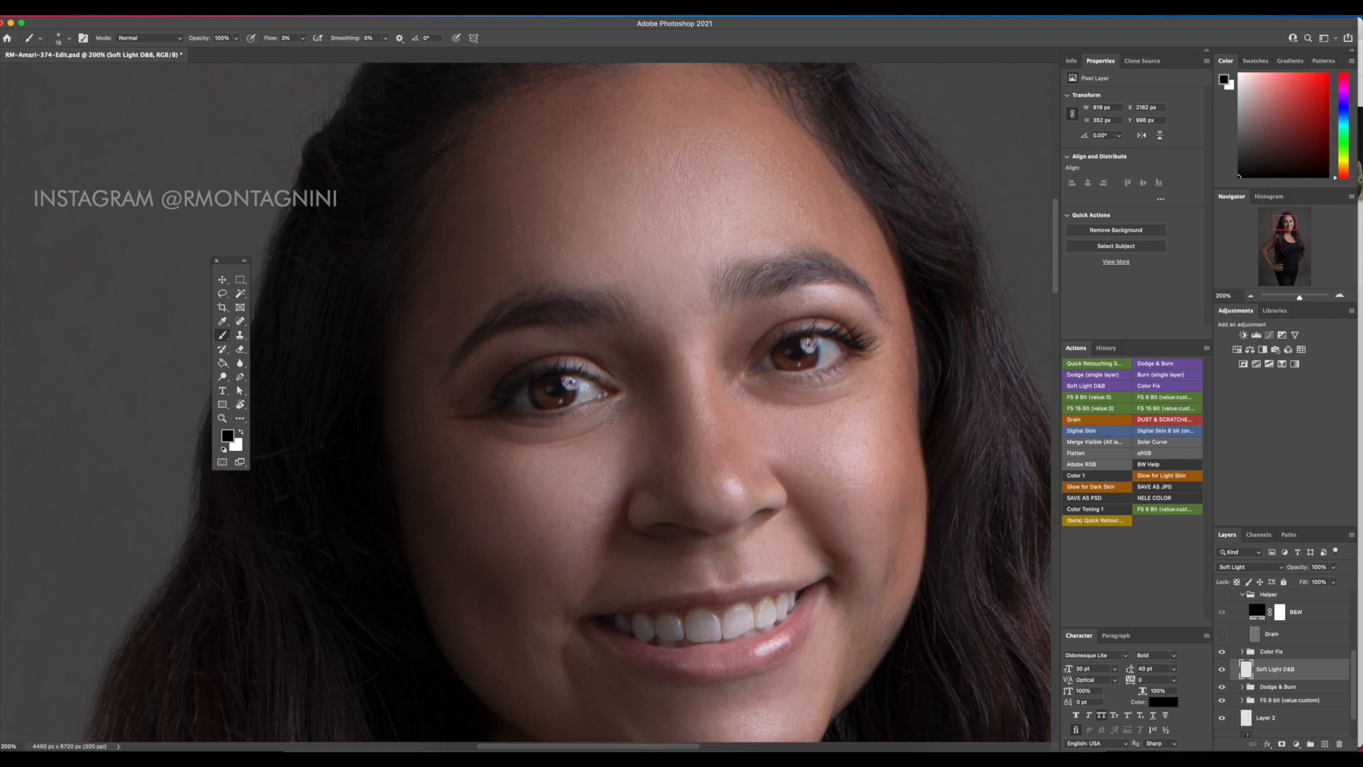
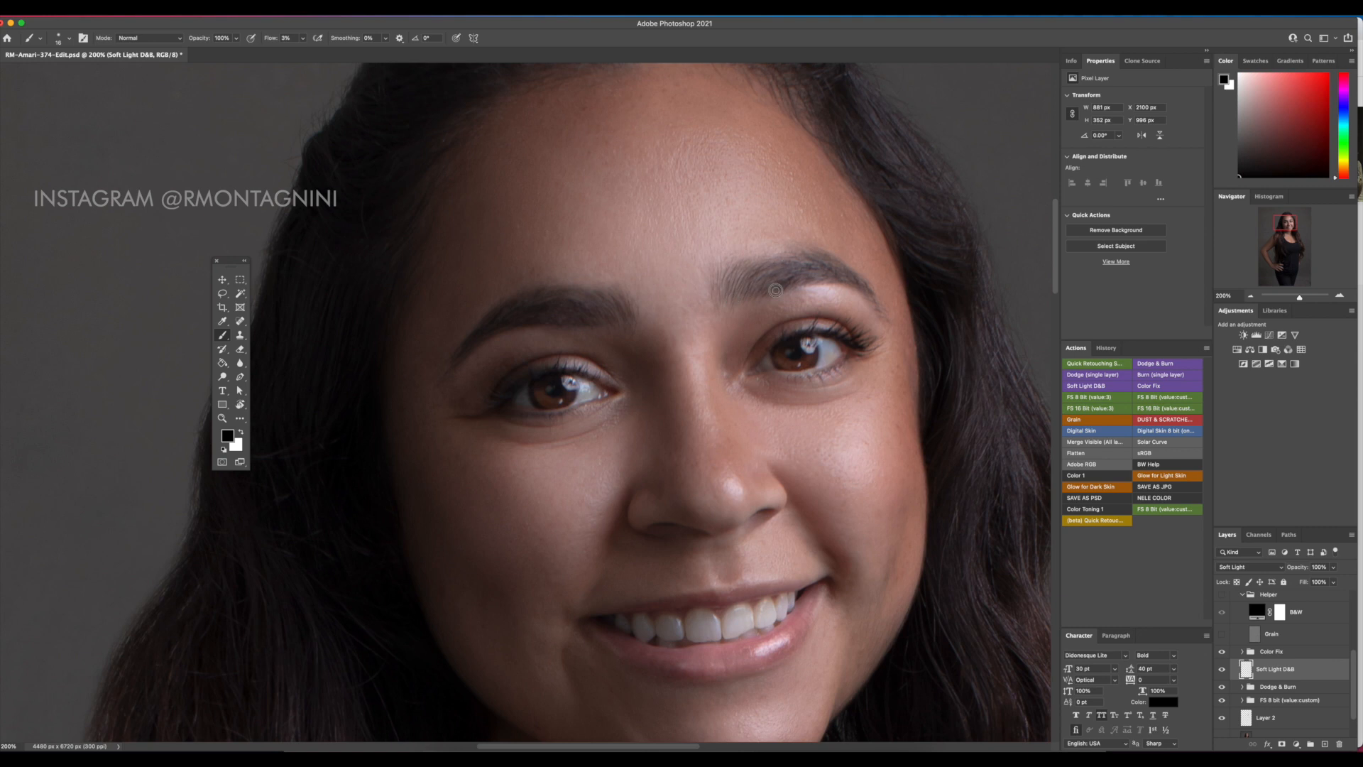
Deepen the lips on the Soft Light D&B layer with the soft brush, switching from black to a brown sampled from the lower lip
key(super+minus)
key(super+minus)
key(super+minus)
key(super+minus)
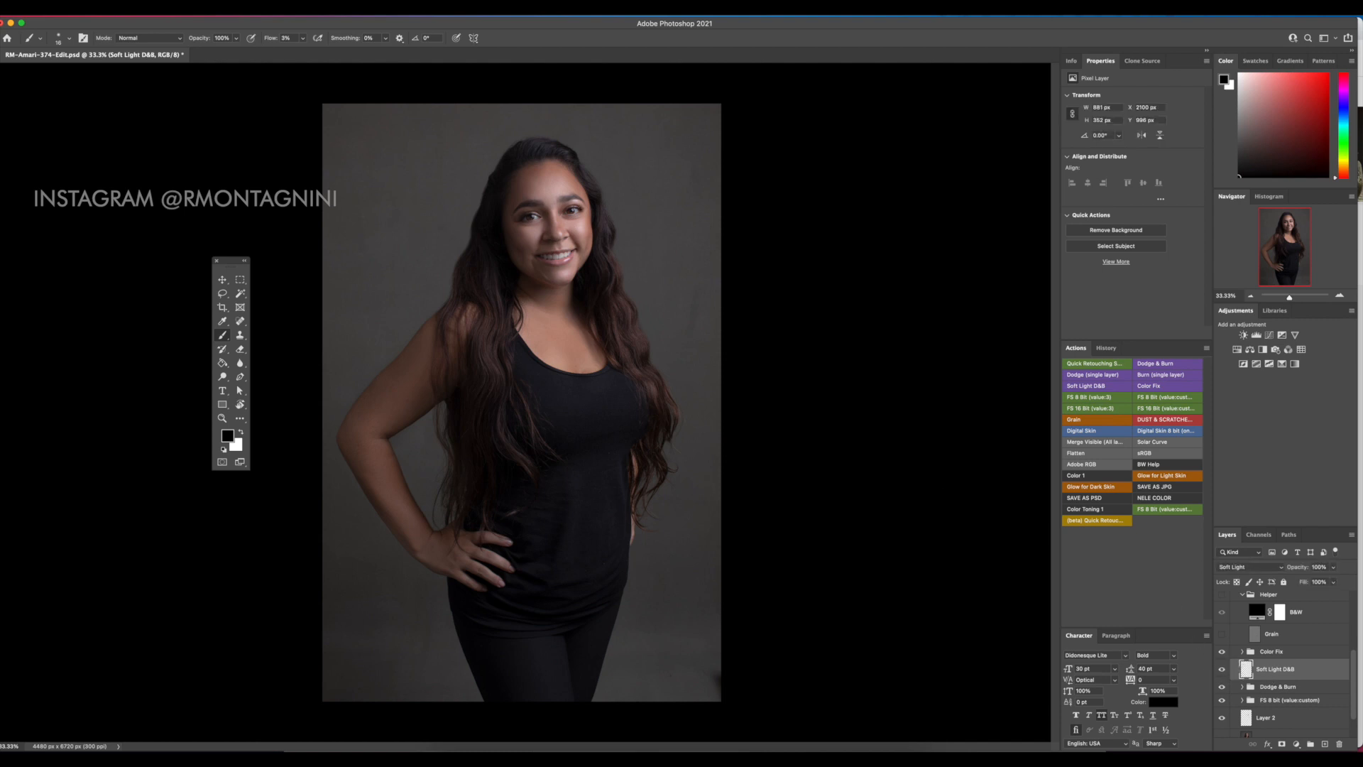
key(super+plus)
key(super+plus)
key(super+plus)
key(super+plus)
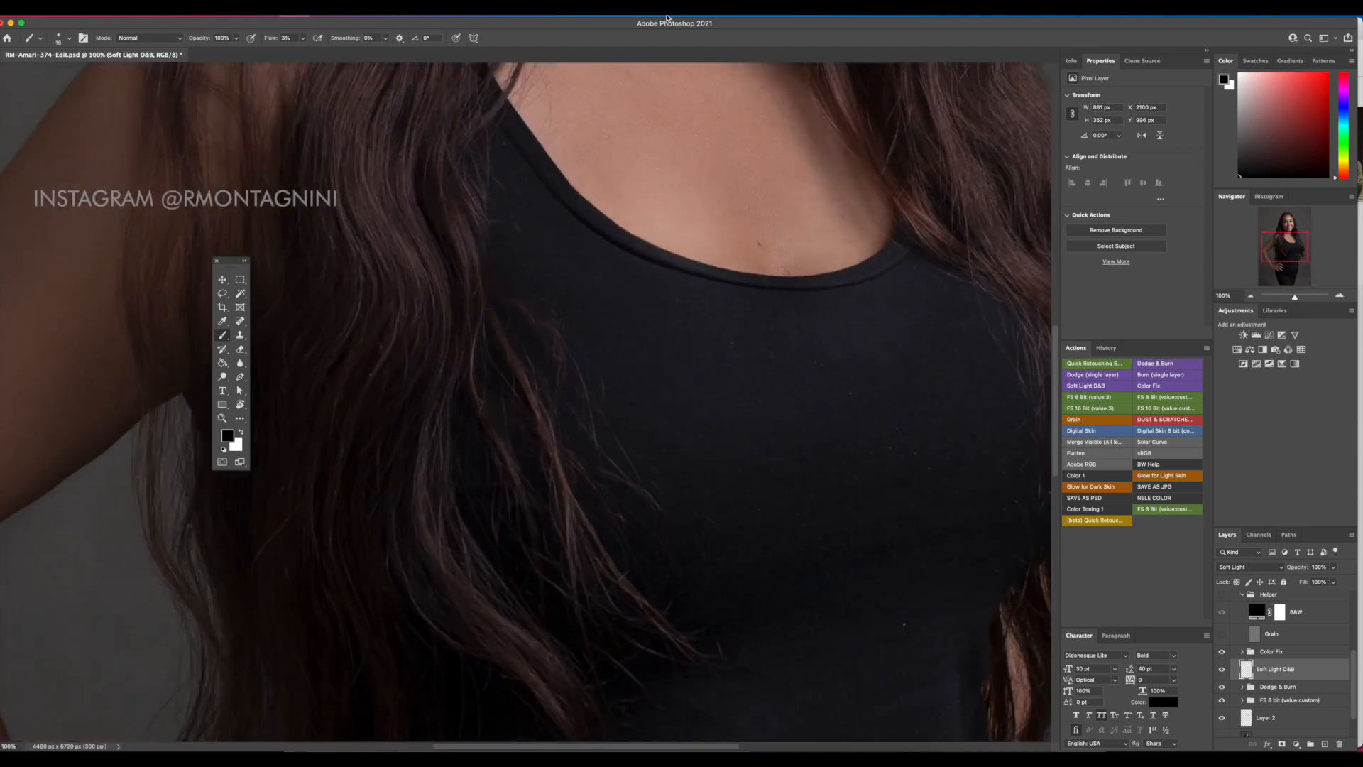
drag(671, 507, 586, 700)
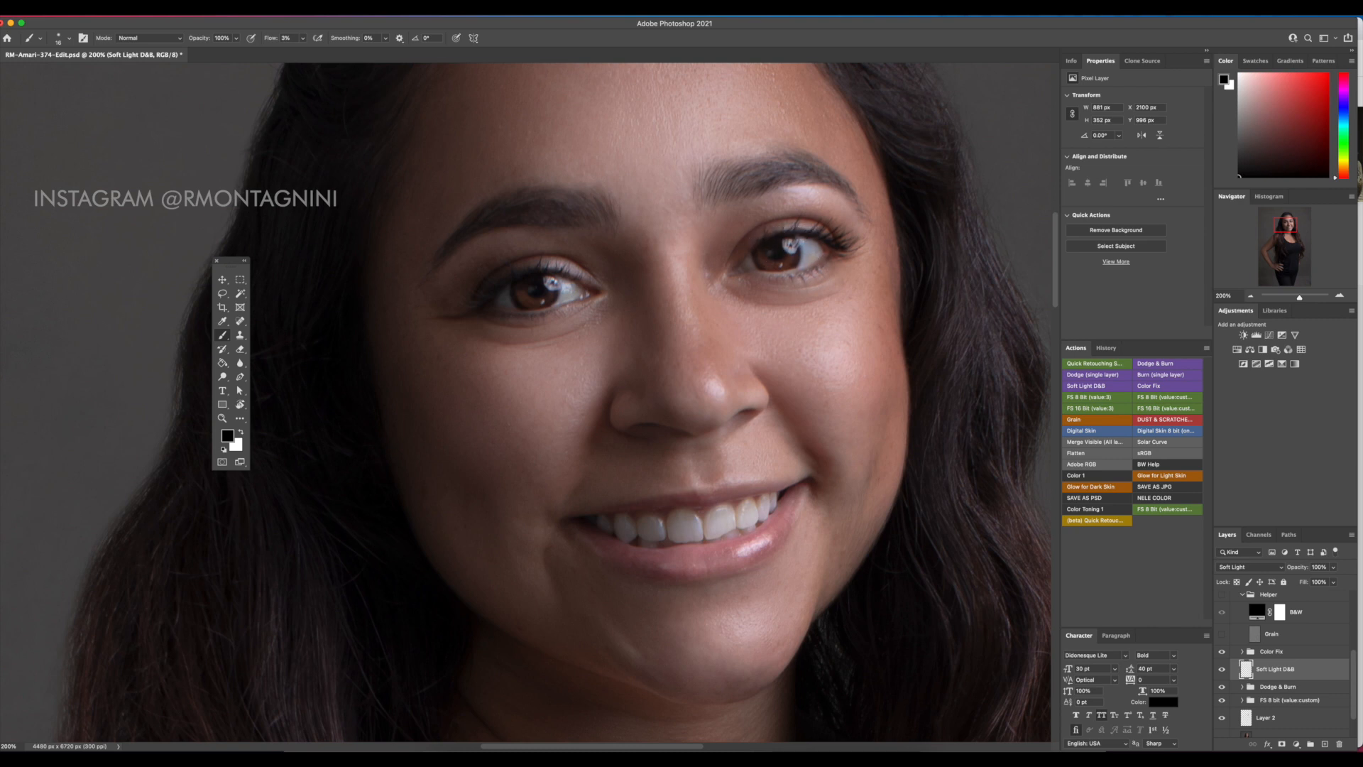
mouse_move(685, 531)
mouse_down()
mouse_move(699, 530)
mouse_move(689, 498)
mouse_move(727, 500)
mouse_move(679, 500)
mouse_up()
drag(668, 567, 681, 566)
mouse_move(678, 561)
mouse_down()
mouse_move(740, 551)
mouse_move(697, 569)
mouse_move(771, 540)
mouse_move(792, 503)
mouse_move(711, 548)
mouse_move(583, 530)
mouse_up()
alt+click(642, 564)
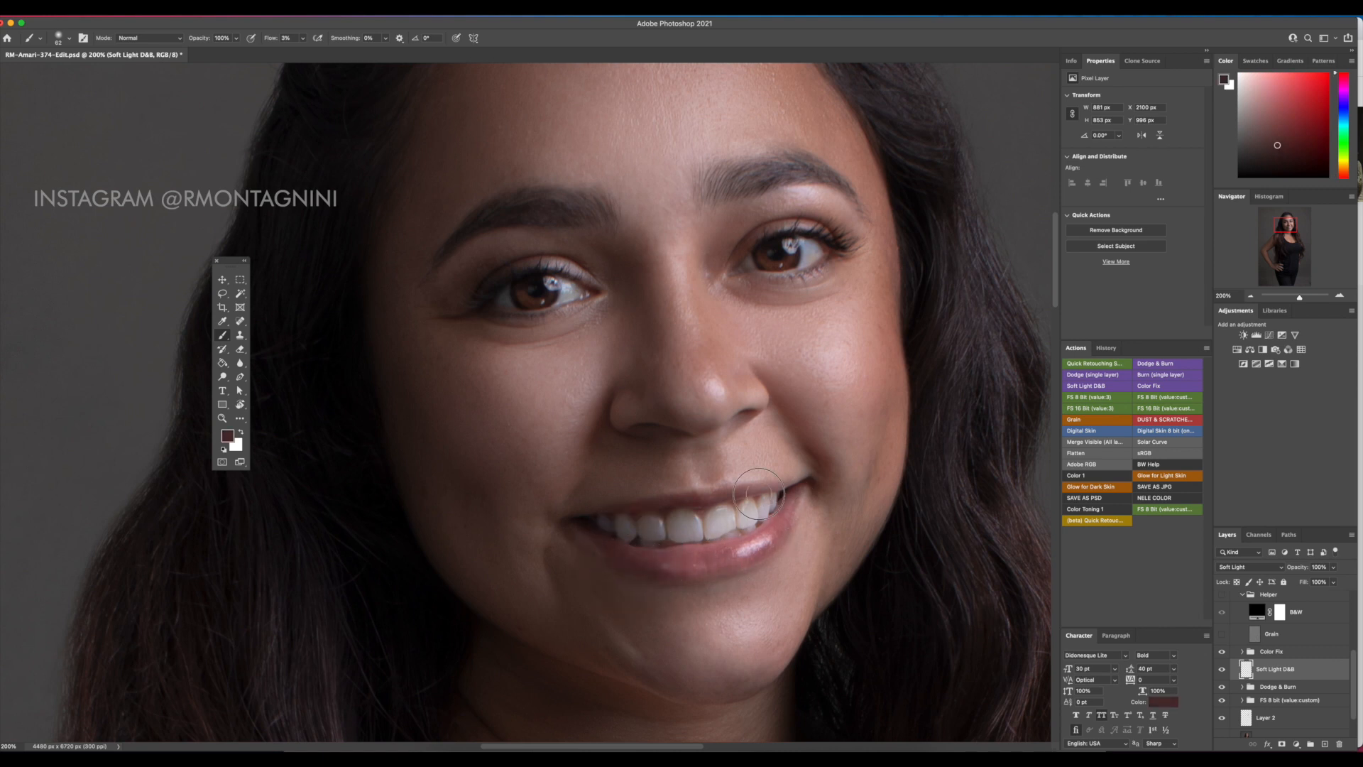
drag(759, 493, 607, 520)
key(super+0)
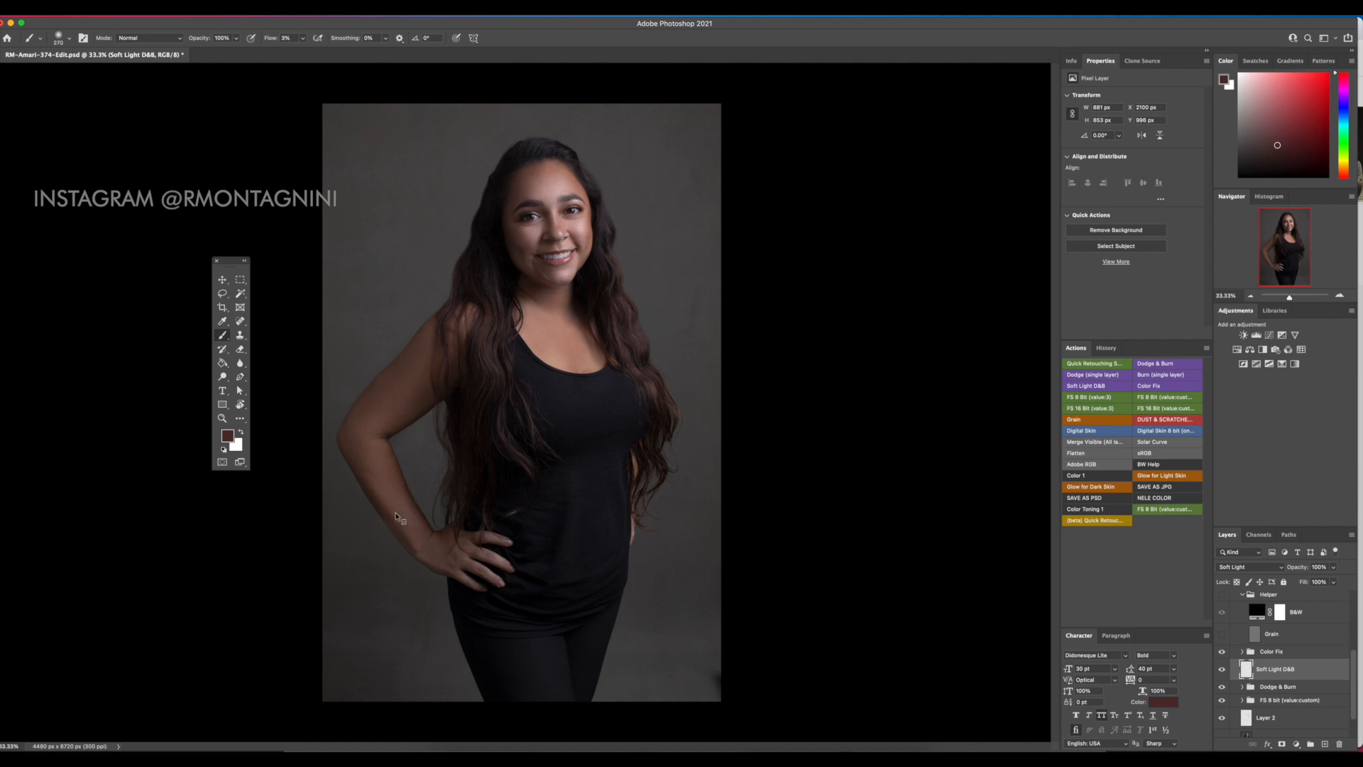
Run the Glow for Light Skin action and paint its mask white at 10% flow over the bent arm and the chest
key(x)
click(1168, 475)
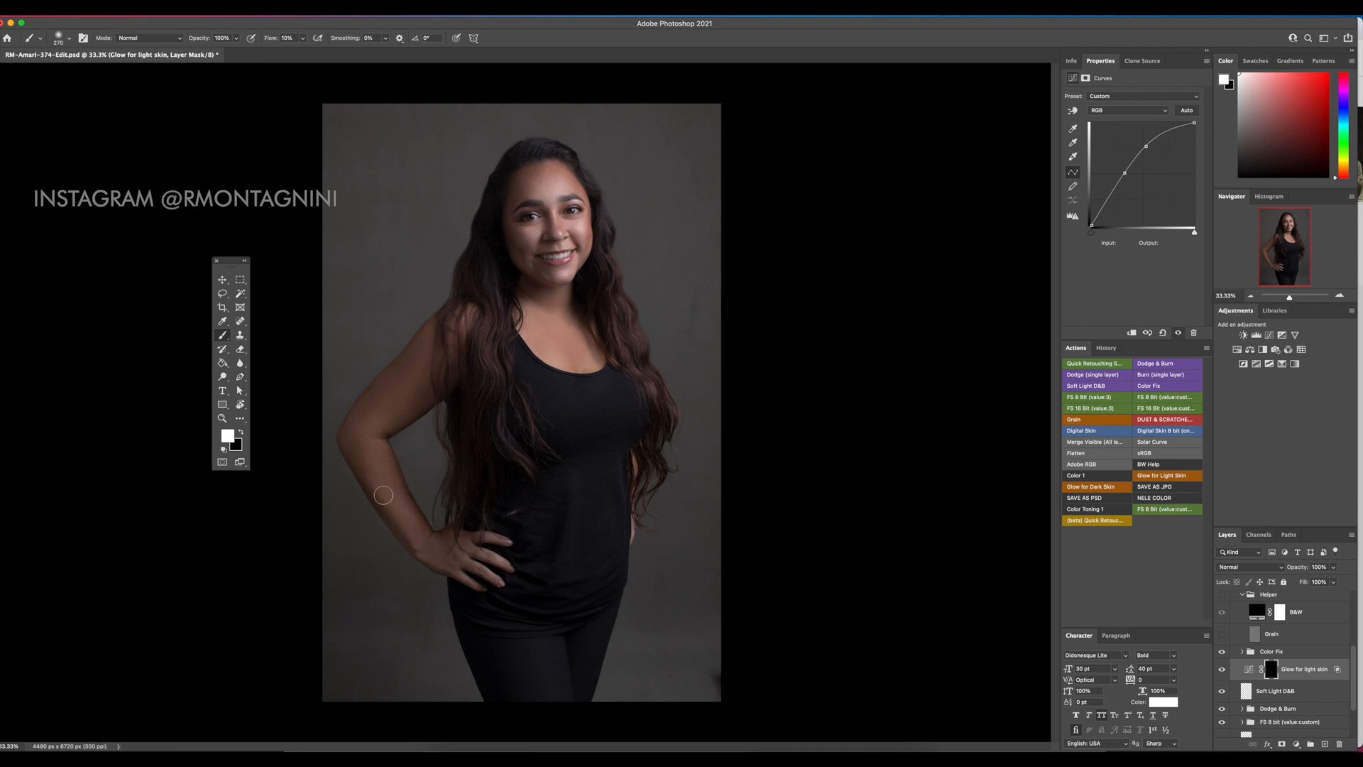
drag(382, 481, 409, 528)
drag(427, 351, 372, 415)
mouse_move(558, 394)
mouse_down()
mouse_move(596, 356)
mouse_move(608, 380)
mouse_up()
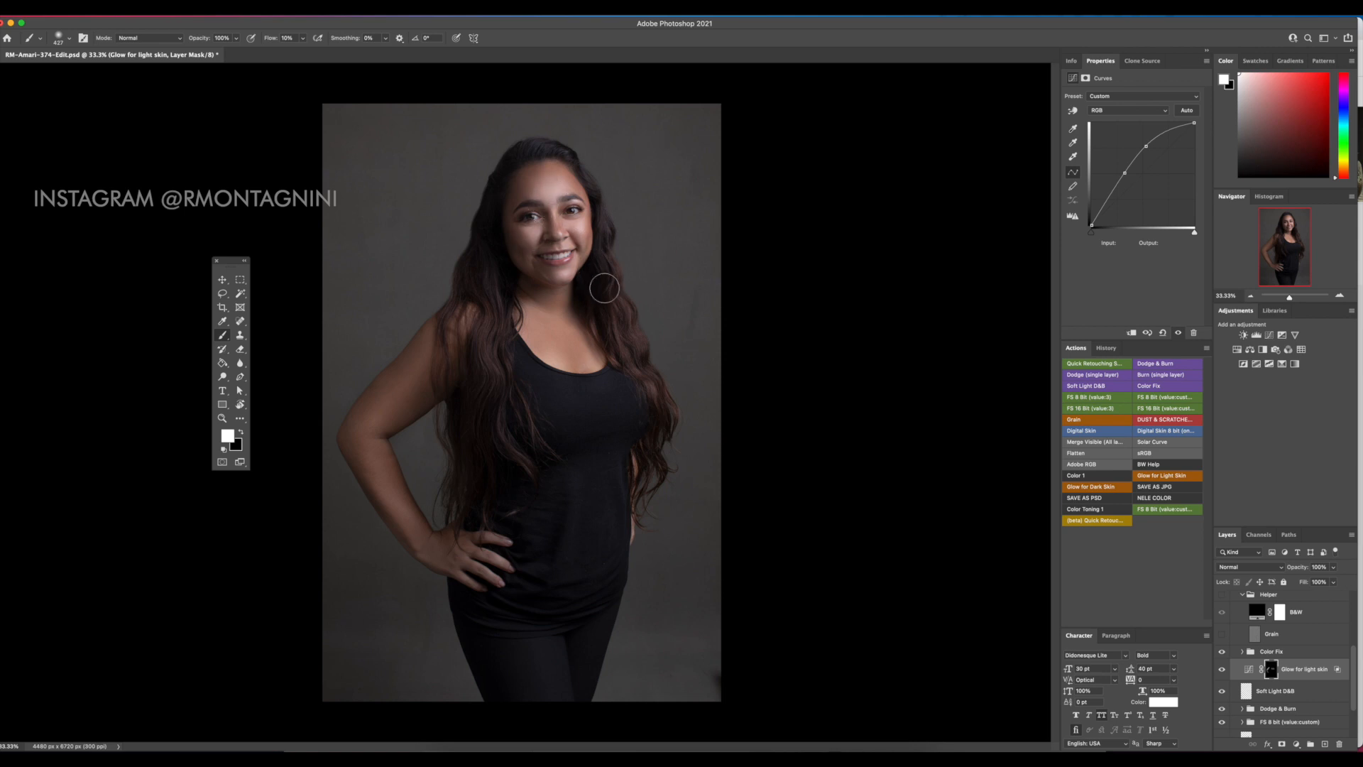
Paint the glow mask white over the hair waves on both sides and the crown of the head
mouse_move(623, 349)
mouse_down()
mouse_move(605, 349)
mouse_move(637, 346)
mouse_move(611, 275)
mouse_up()
drag(490, 362, 485, 386)
drag(488, 313, 501, 324)
drag(501, 441, 502, 448)
drag(534, 144, 556, 152)
Compare the portrait with and without the Glow for light skin layer
click(1242, 651)
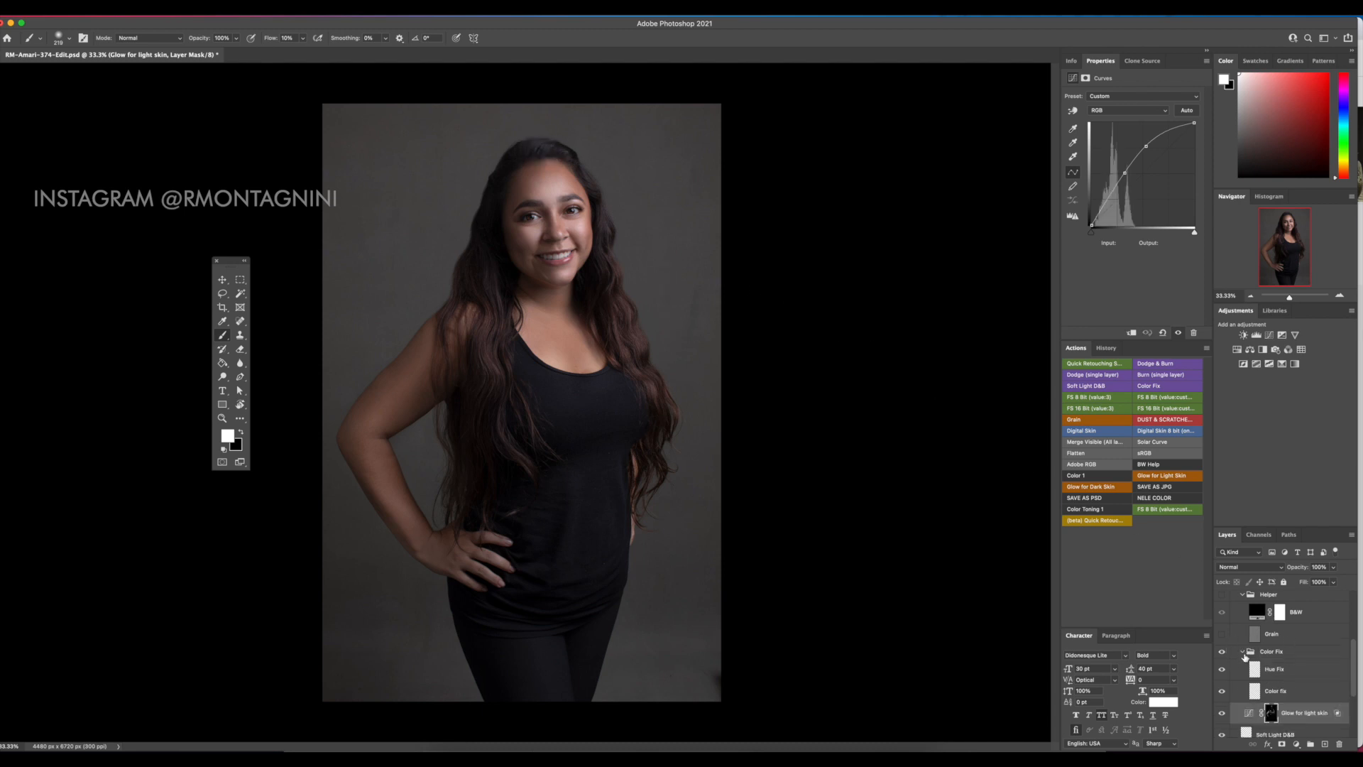
click(1243, 651)
click(1281, 691)
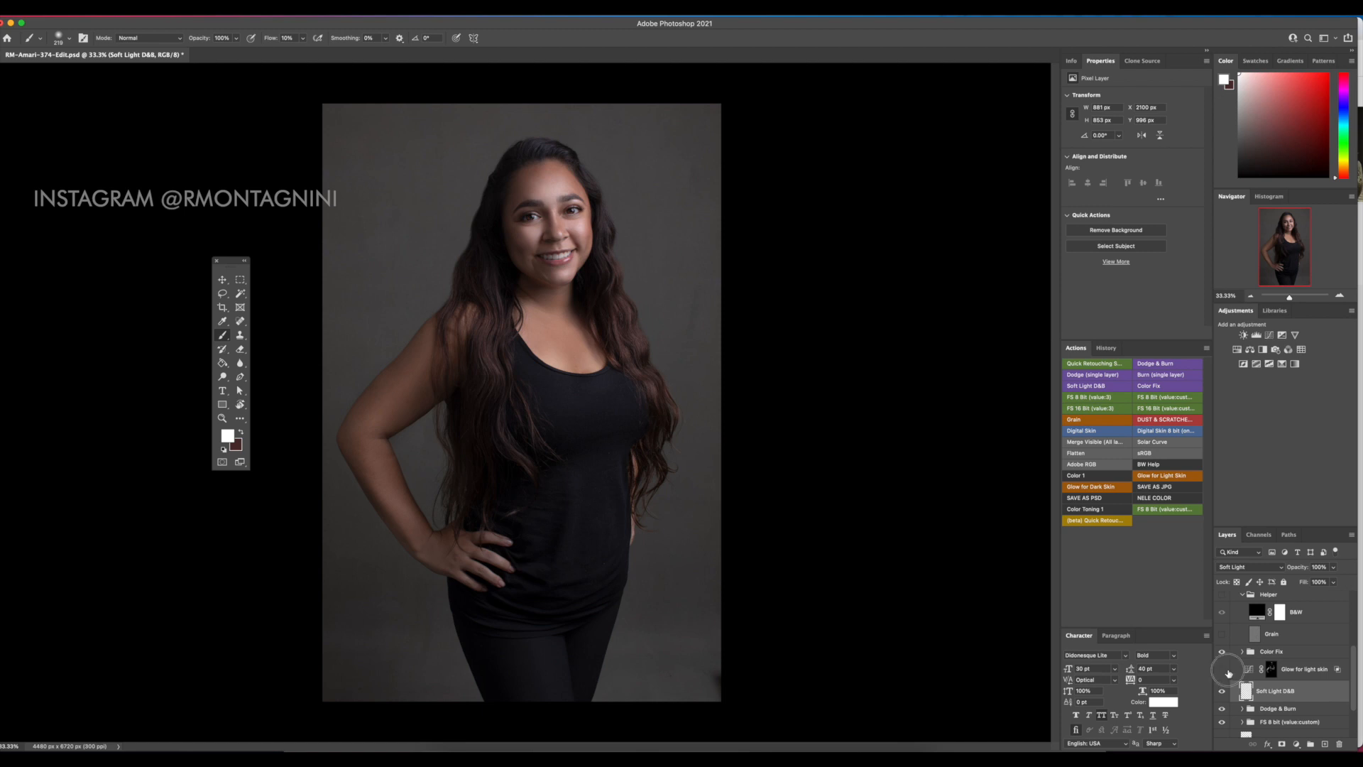
click(1224, 670)
click(1227, 672)
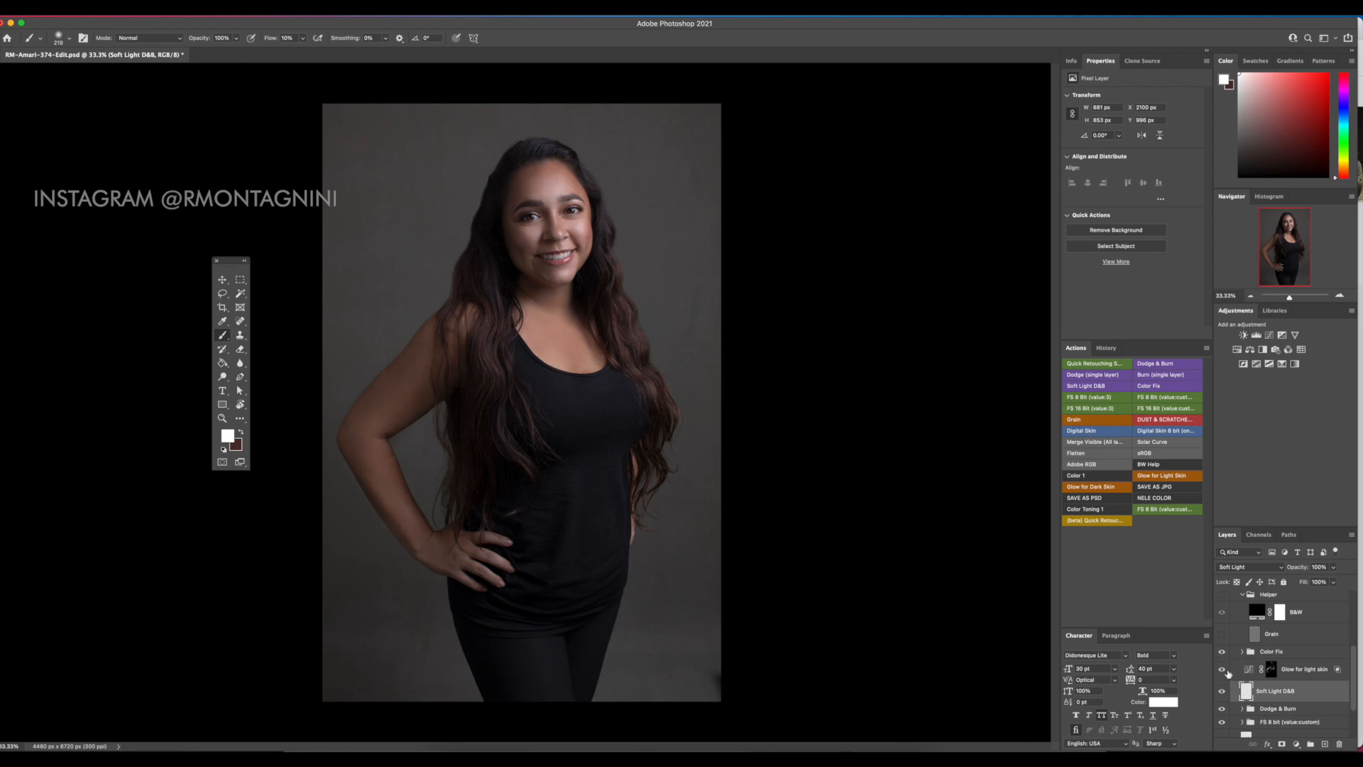
click(1228, 675)
Merge the Color Fix group and the retouching layers beneath it into one Color Fix layer above the Background
click(1262, 653)
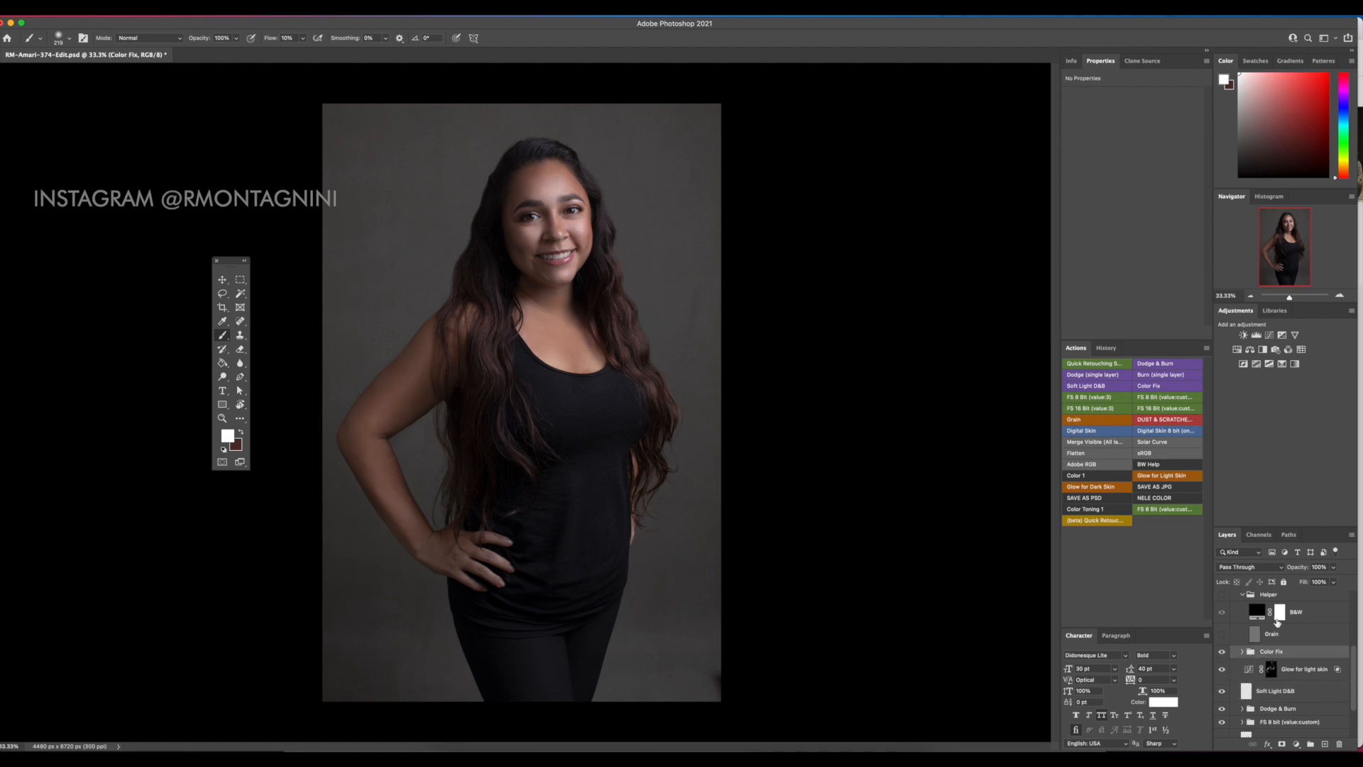
click(1242, 595)
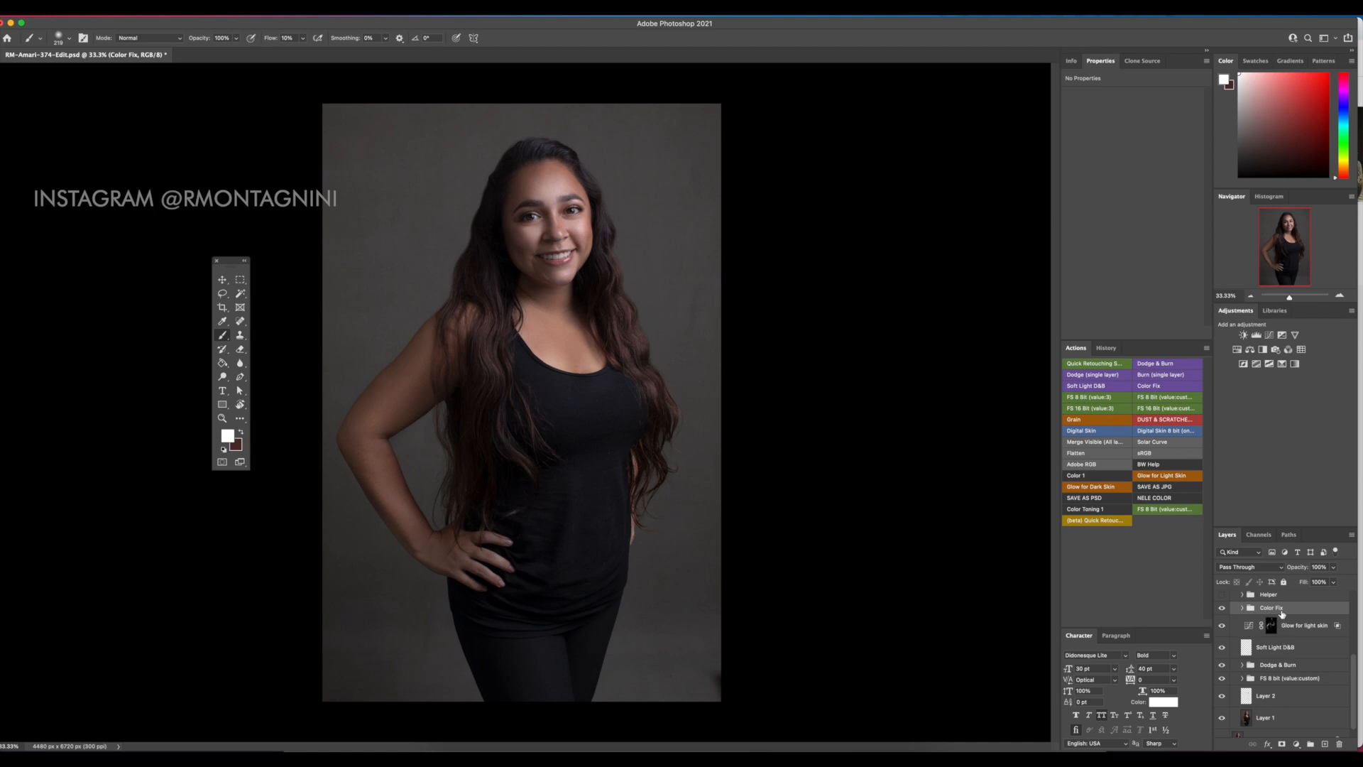
click(1281, 598)
click(1290, 723)
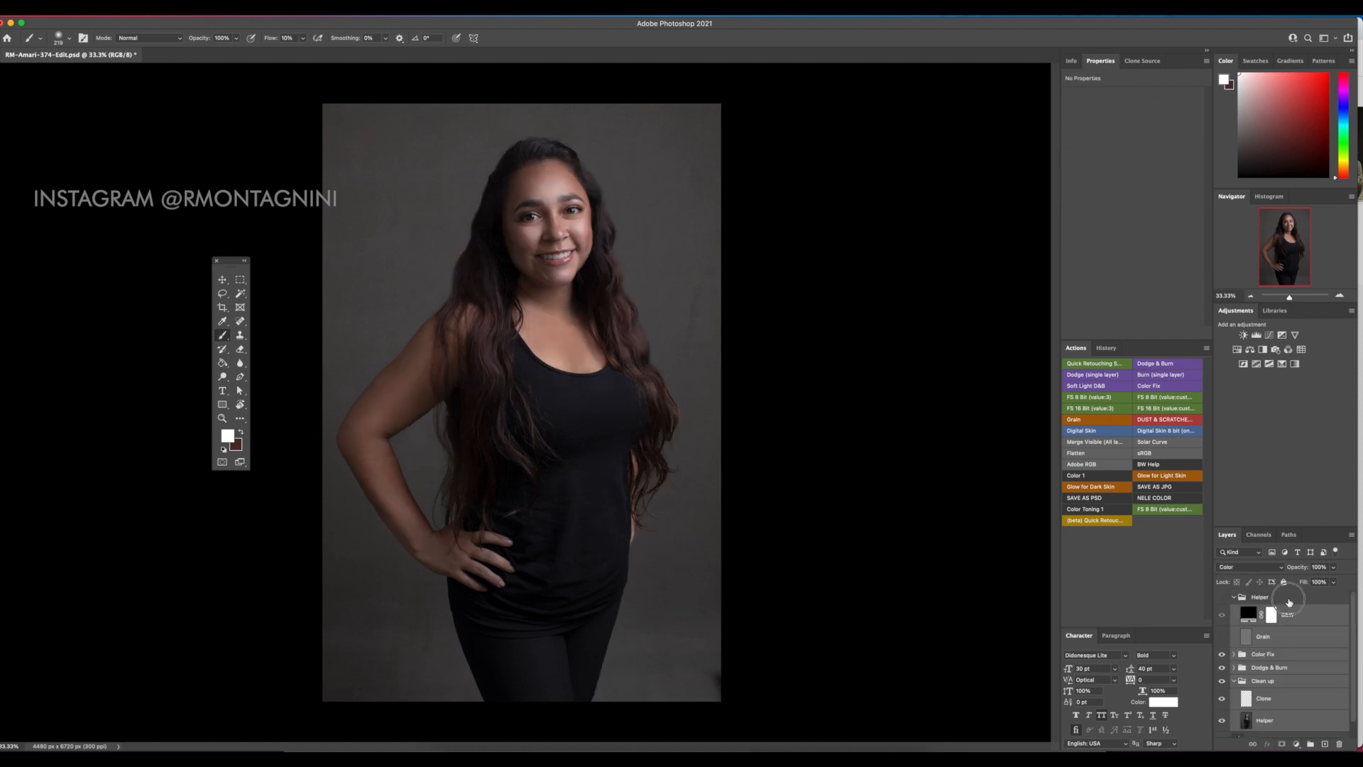
click(1288, 600)
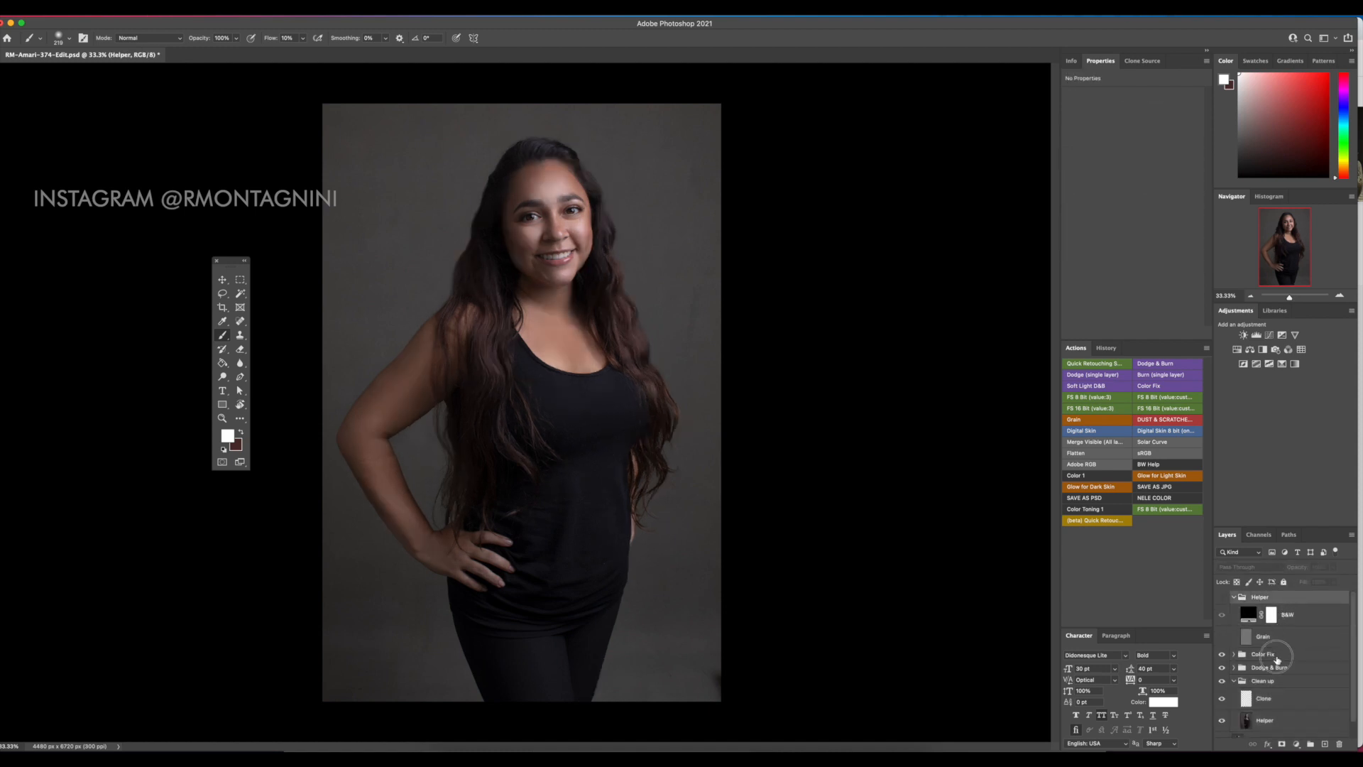
click(1276, 656)
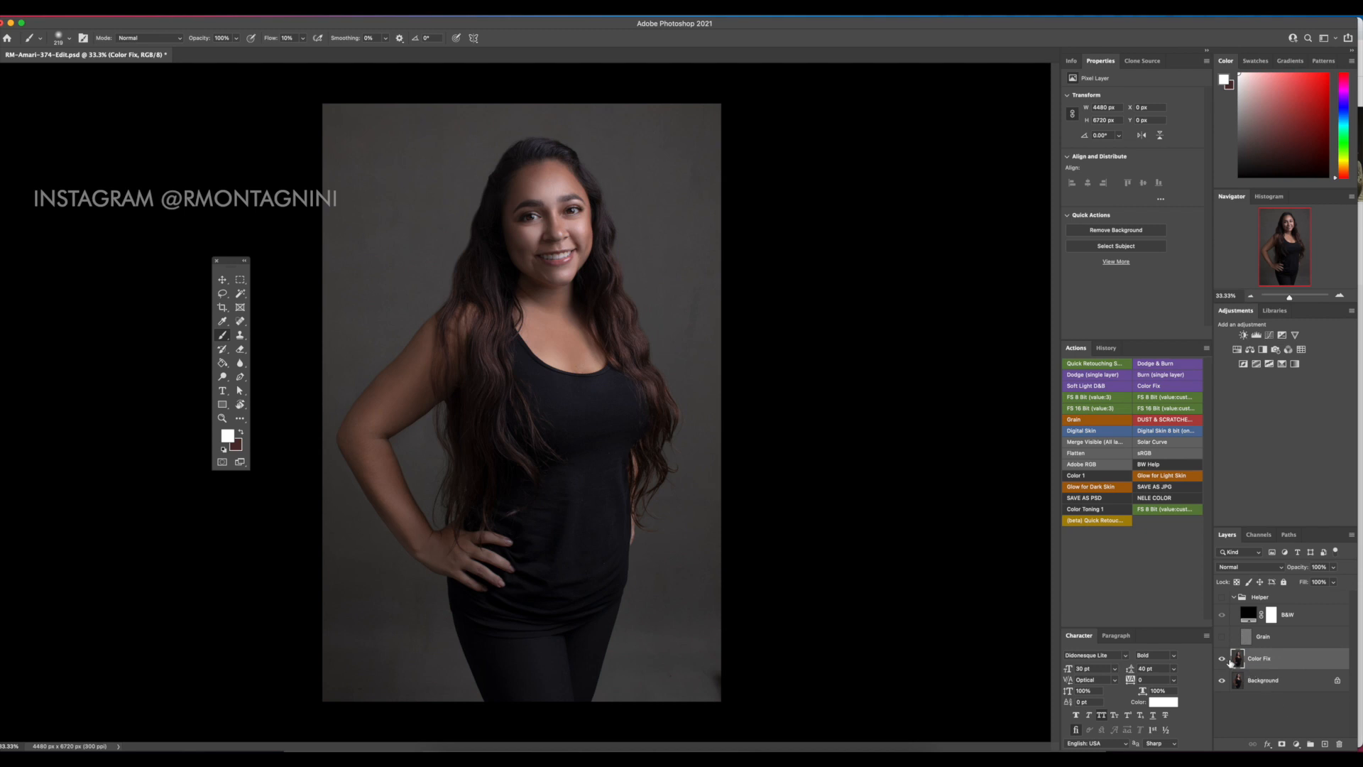
Compare the merged retouch with the original by toggling the Color Fix layer's visibility
click(1222, 659)
click(1222, 659)
click(1222, 658)
click(1222, 658)
click(1222, 659)
click(1223, 658)
Try a black mask on the Color Fix layer, painting the reshaped waist back in with white at 100% flow
key(super+equal)
key(super+equal)
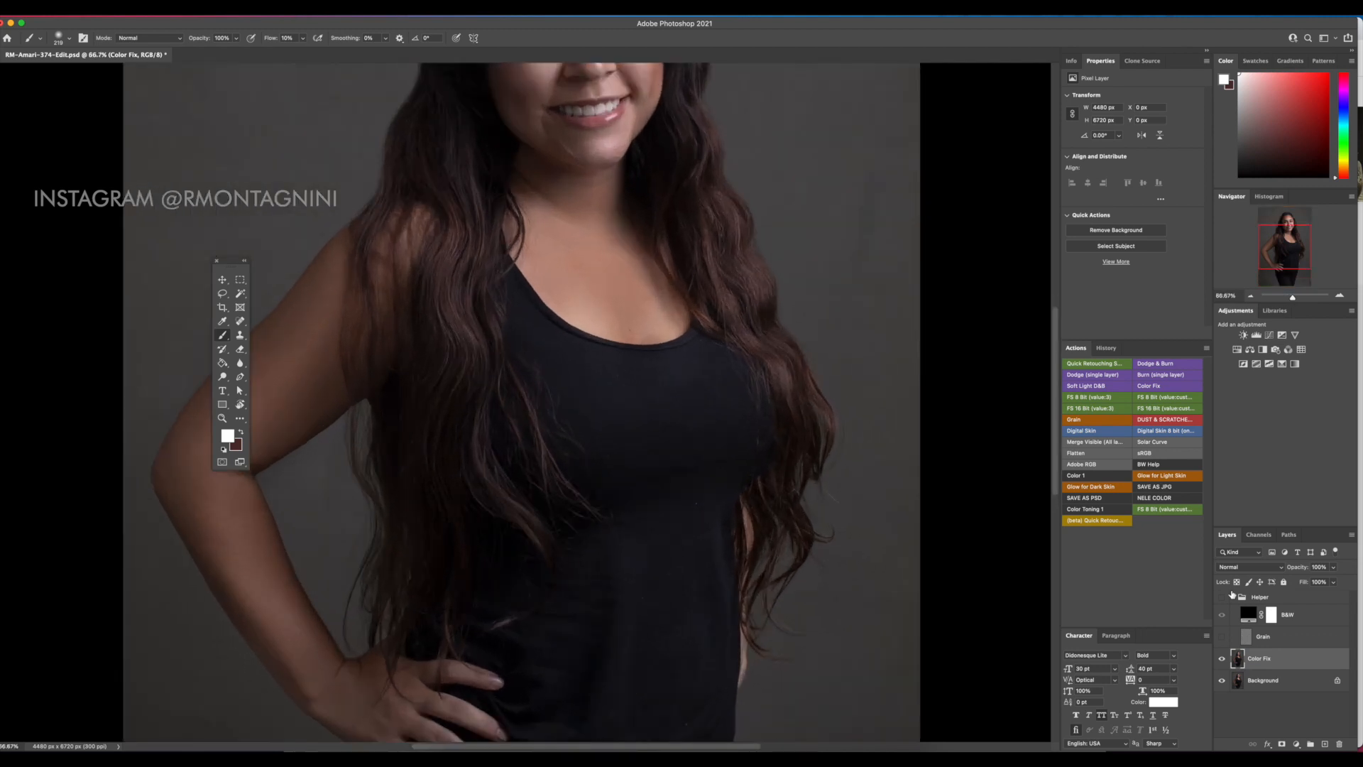
drag(755, 362, 715, 248)
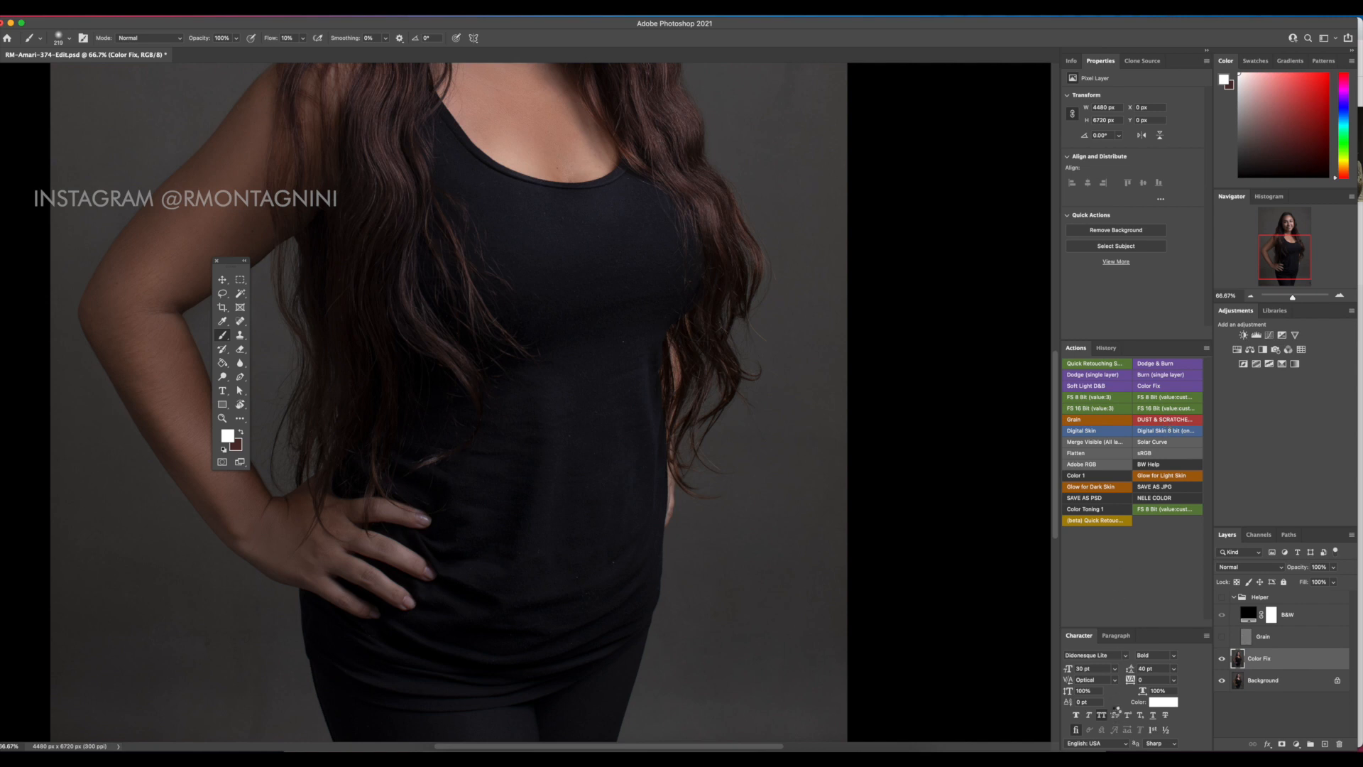
alt+click(1282, 745)
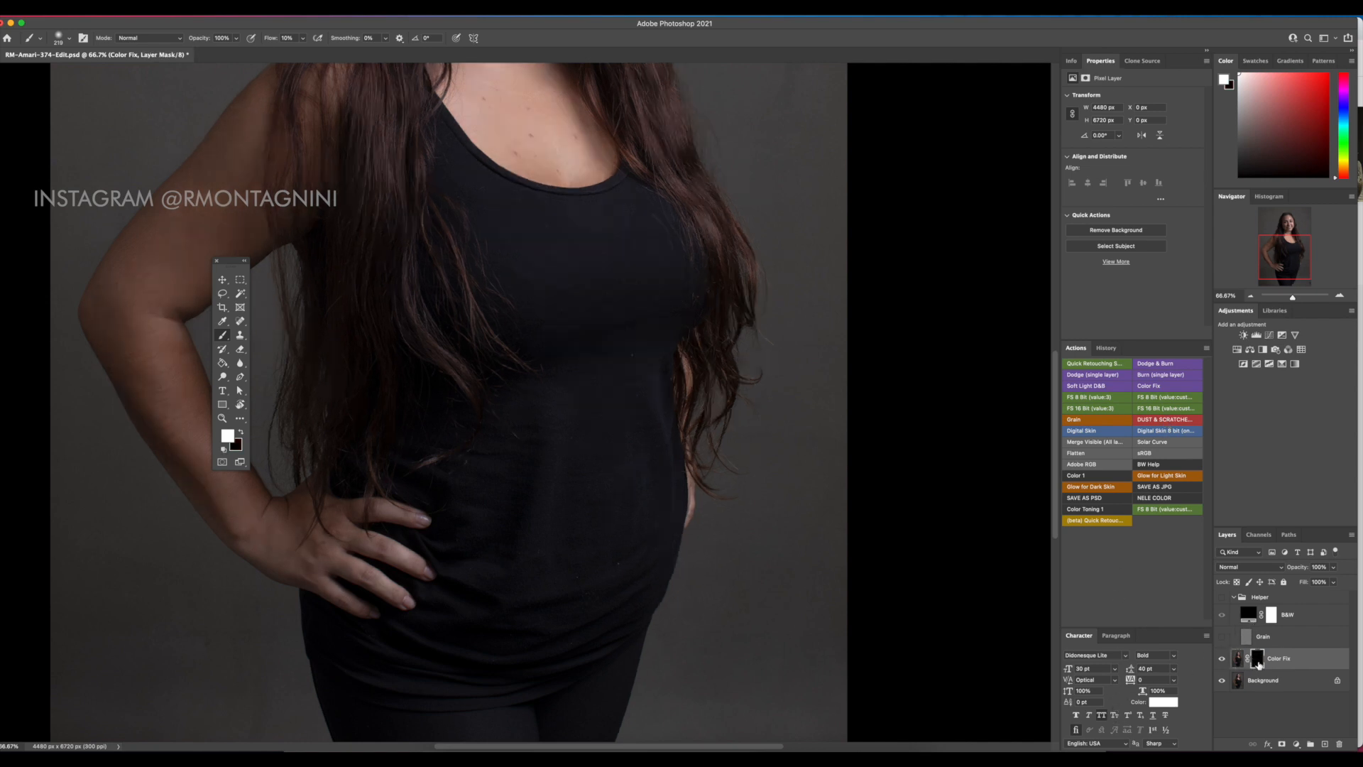
click(1258, 663)
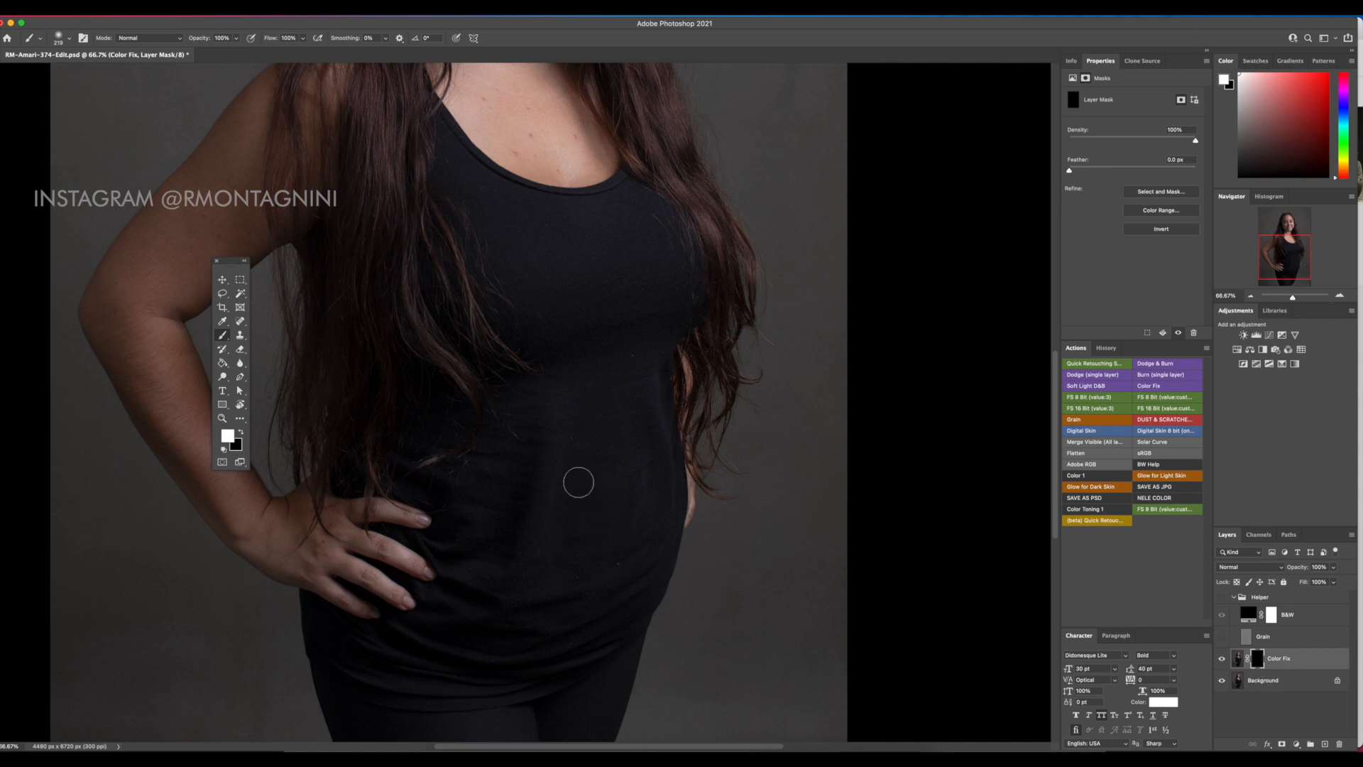
drag(602, 504, 636, 513)
mouse_move(629, 405)
mouse_down()
mouse_move(666, 371)
mouse_move(691, 444)
mouse_move(721, 413)
mouse_move(681, 541)
mouse_move(661, 557)
mouse_move(673, 606)
mouse_up()
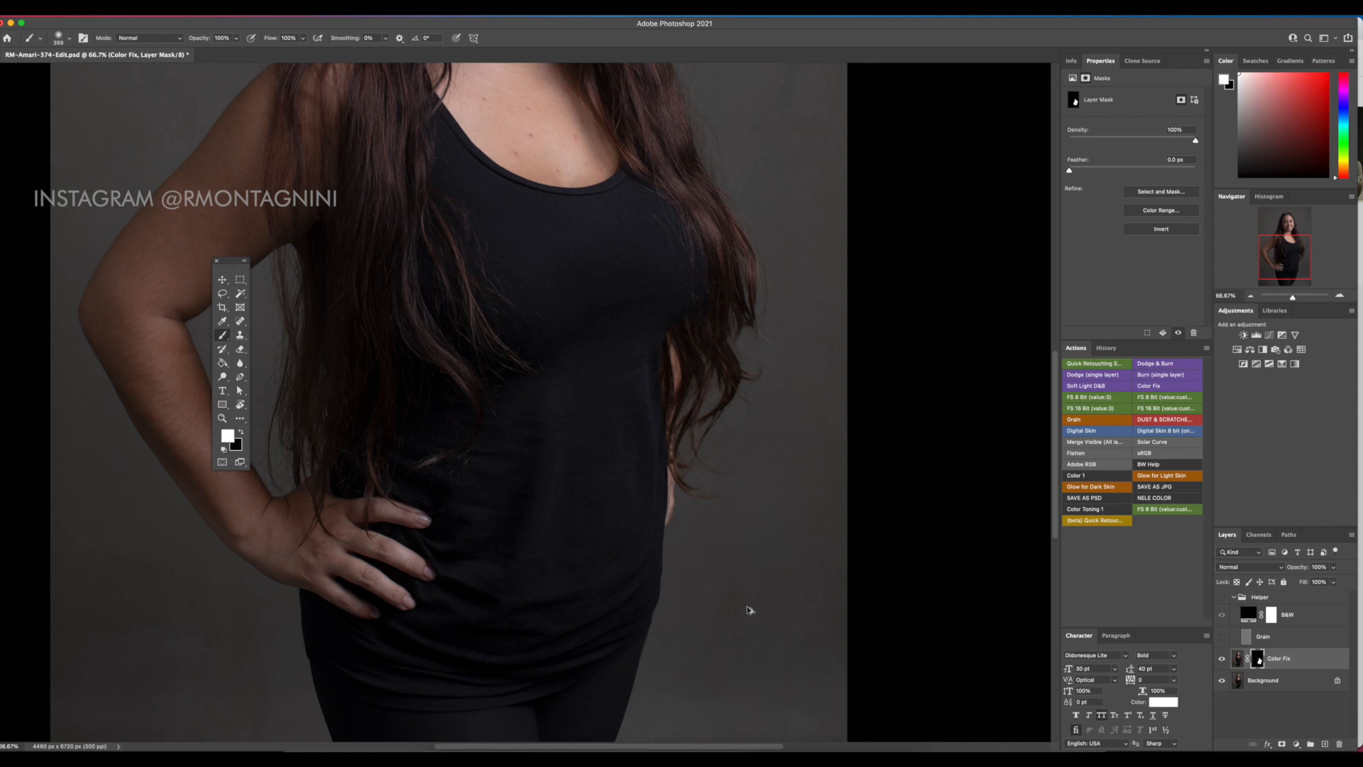
key(super+z)
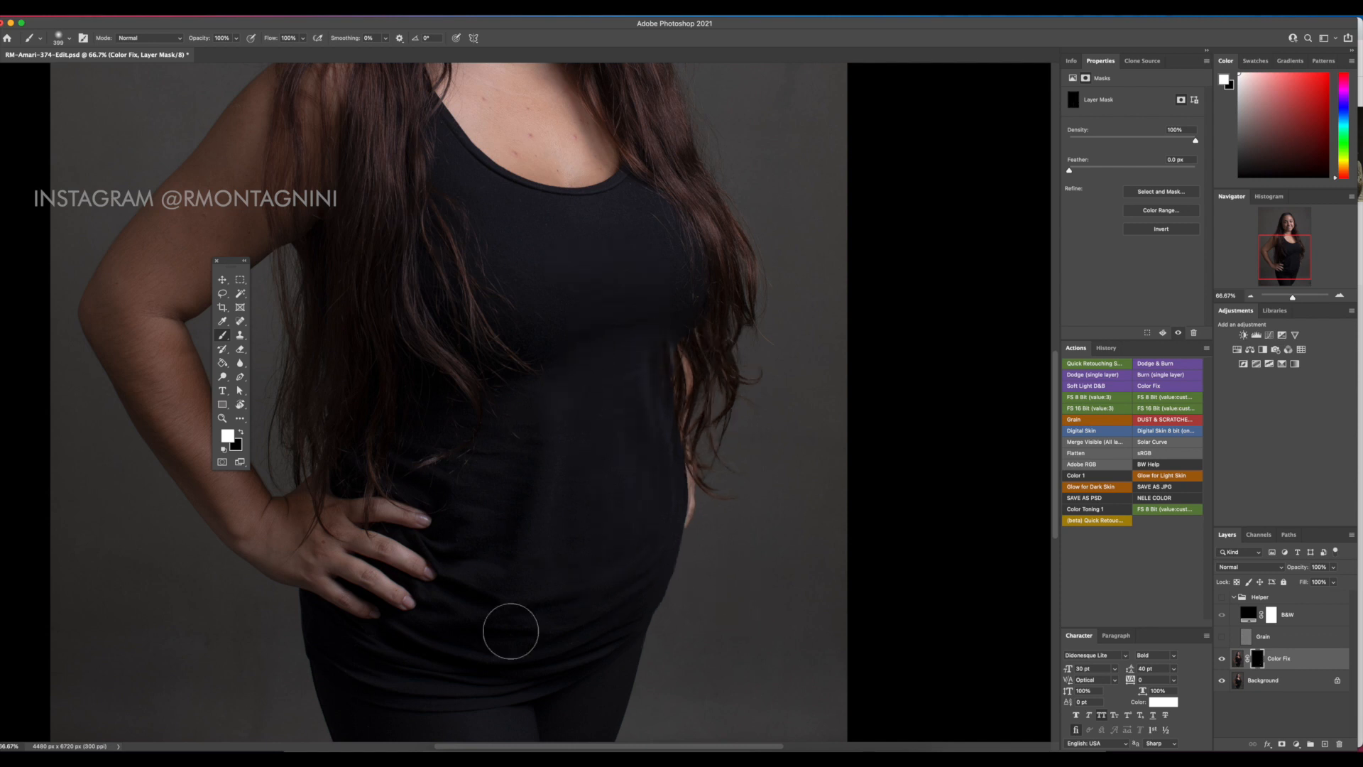
drag(645, 465, 624, 563)
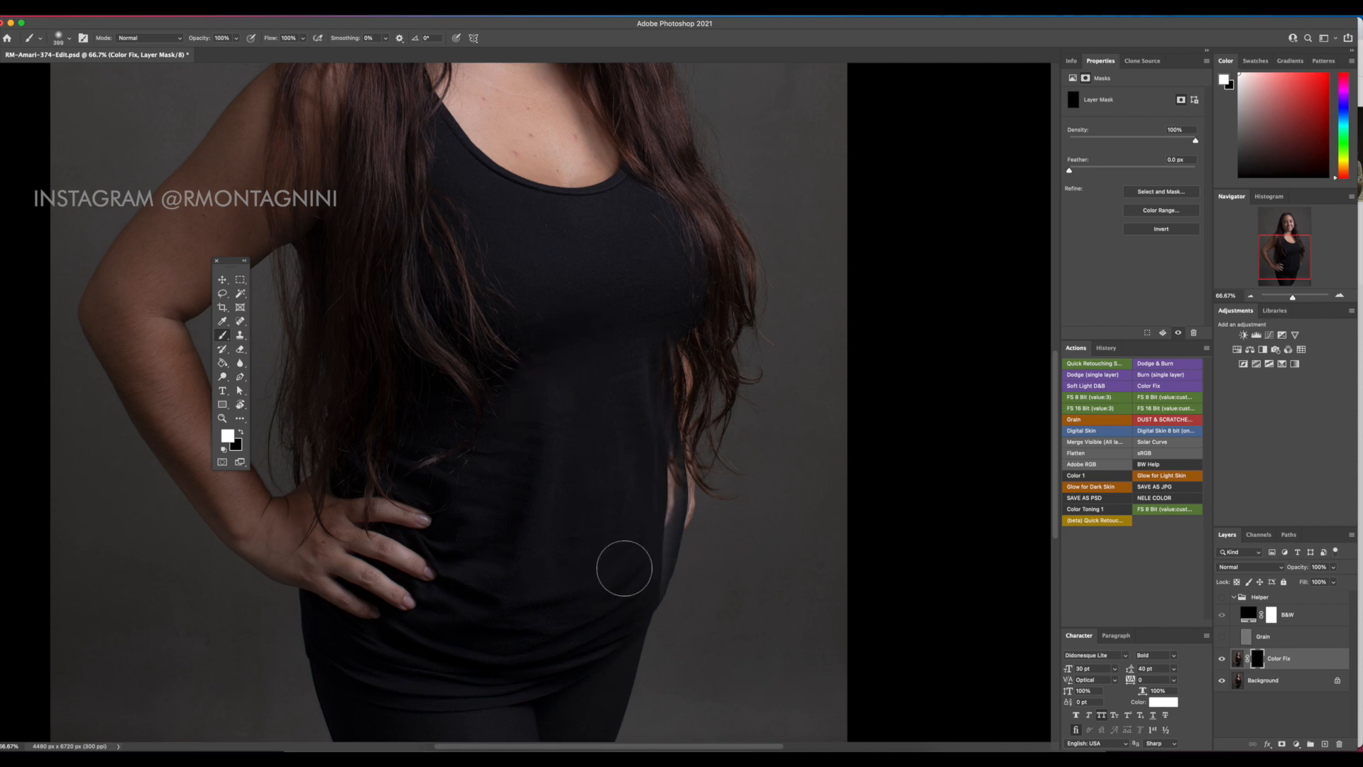
key(super+z)
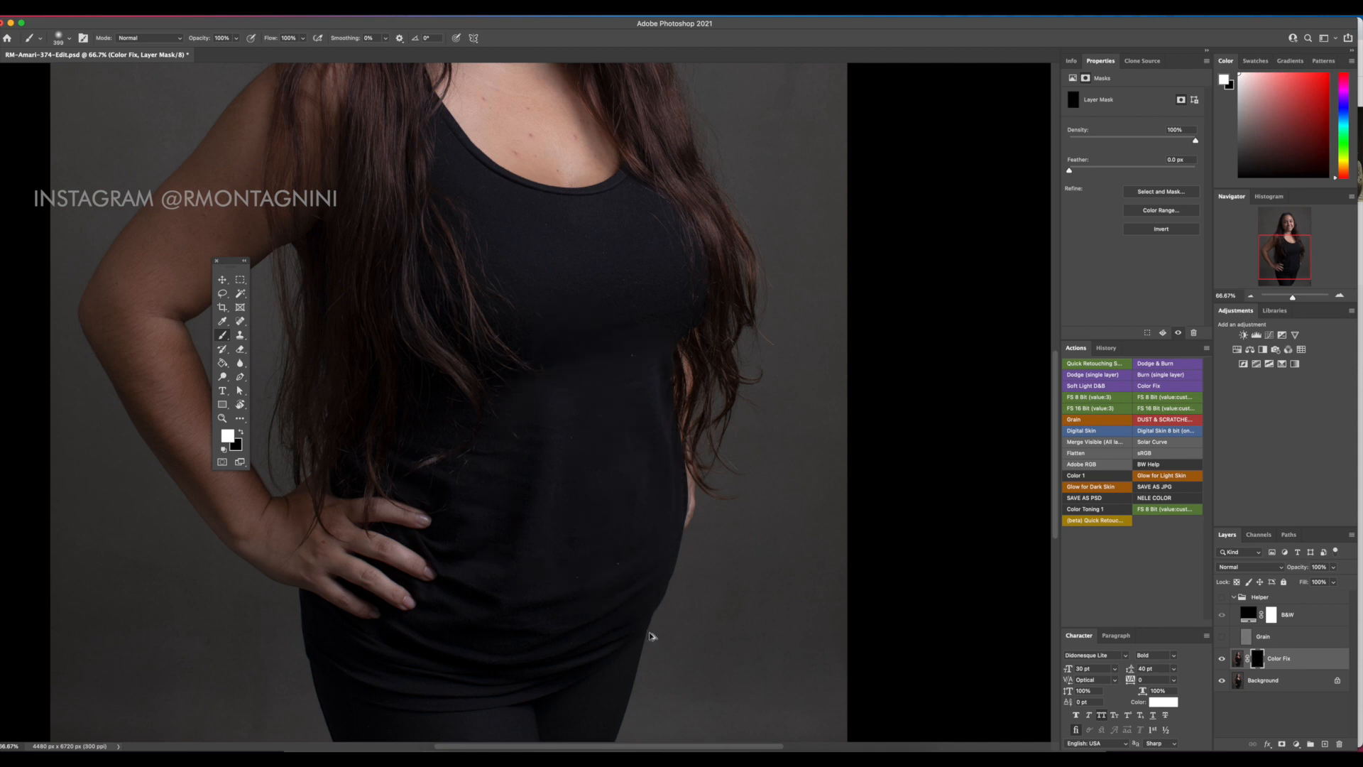
Undo the mask on the Color Fix layer, checking the portrait with and without the retouch
scroll(667, 547, up, 5)
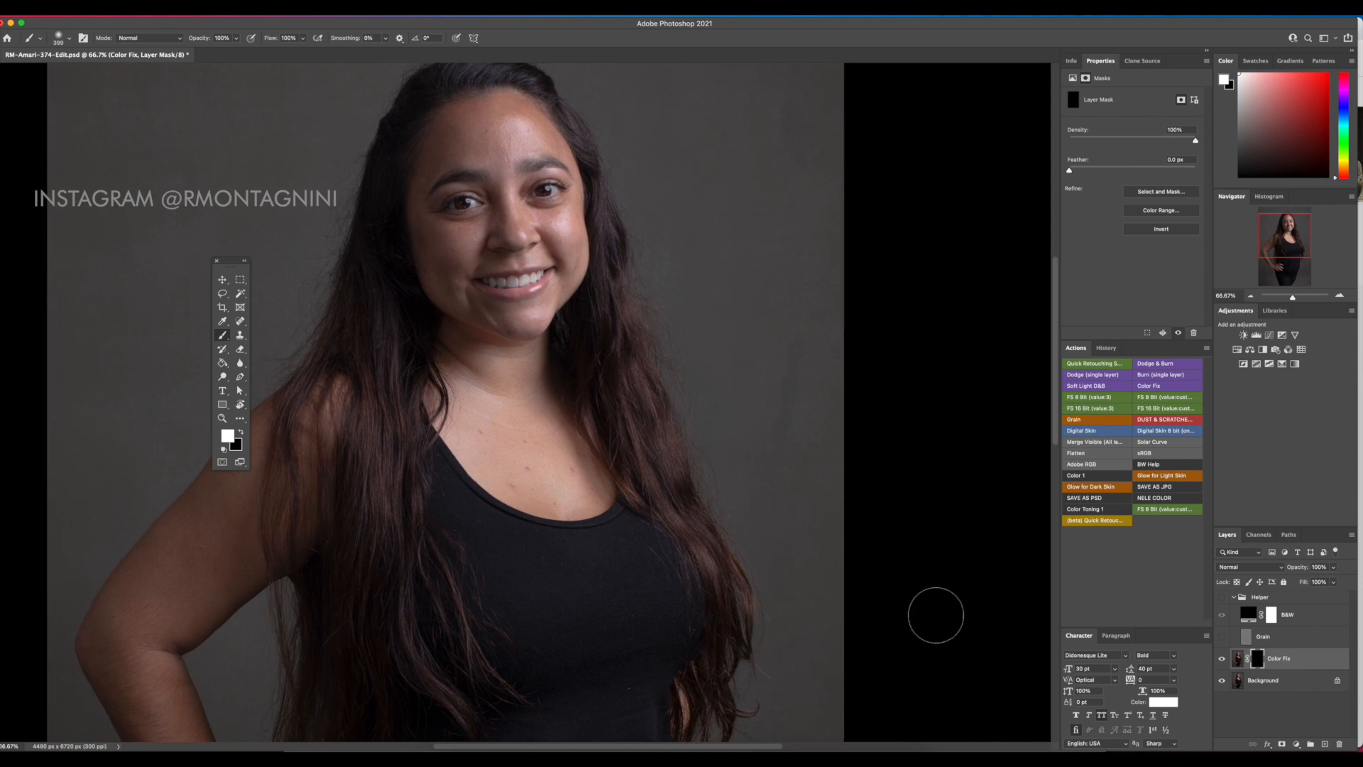
shift+click(1257, 658)
shift+click(1258, 658)
key(super+z)
key(super+z)
key(super+z)
key(super+z)
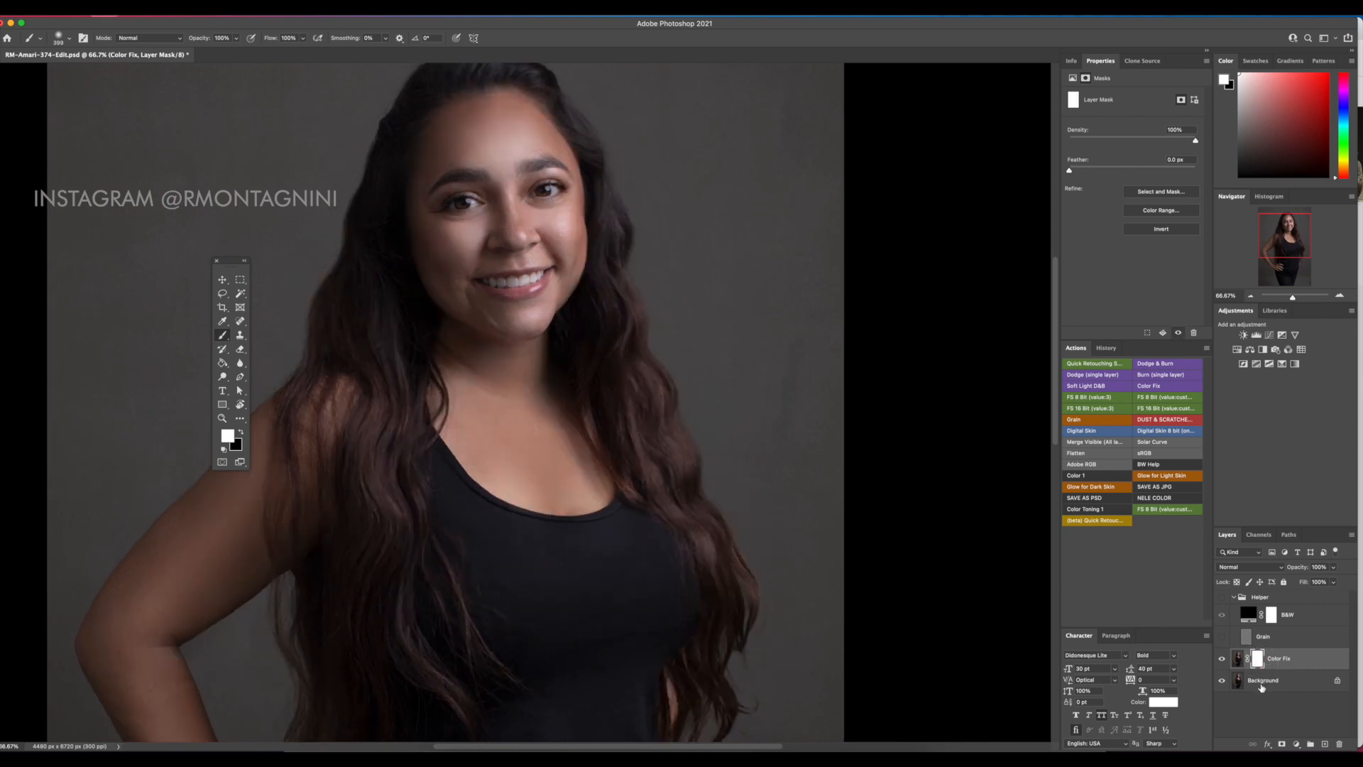
click(1223, 659)
click(1223, 658)
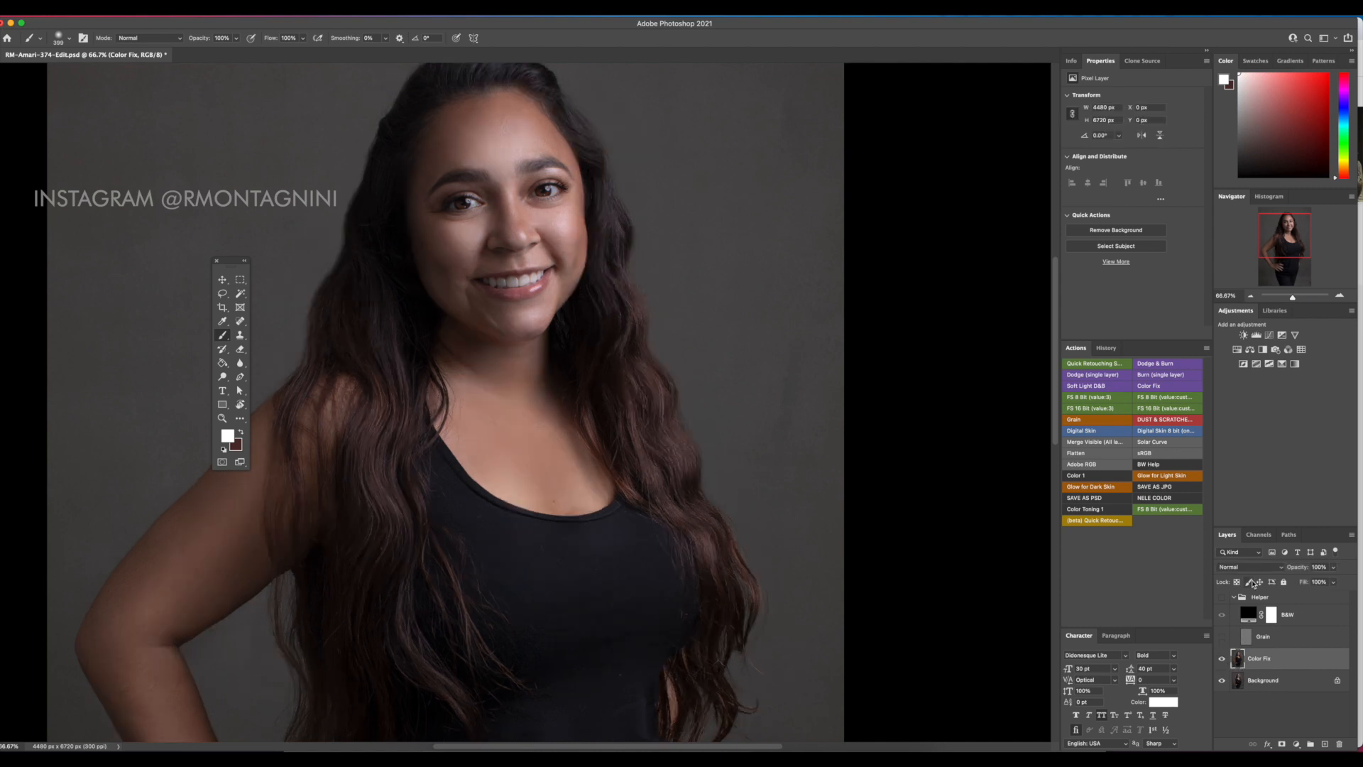
Run the DUST & SCRATCHES action on a copy of the Color Fix layer and paint its black mask white over the black top and trousers
key(super+j)
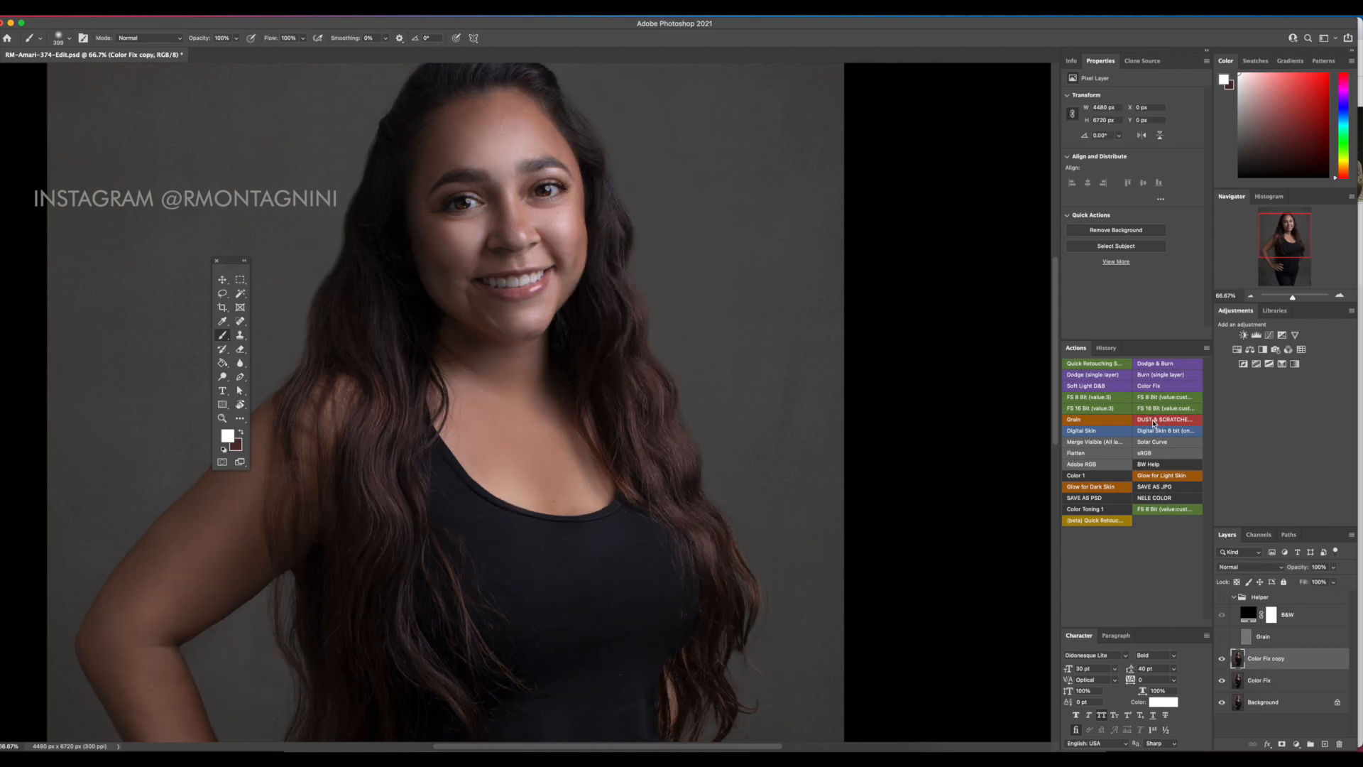
key(super+i)
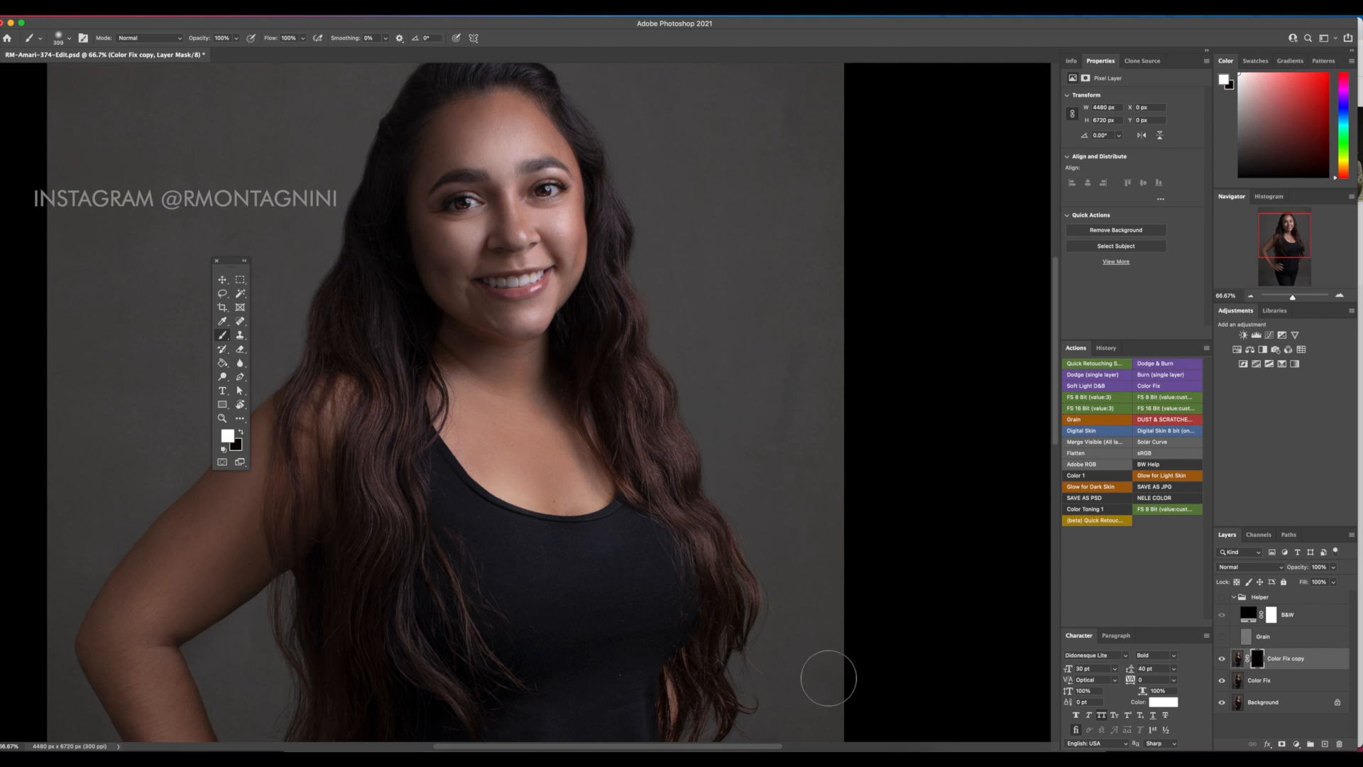
drag(690, 647, 723, 417)
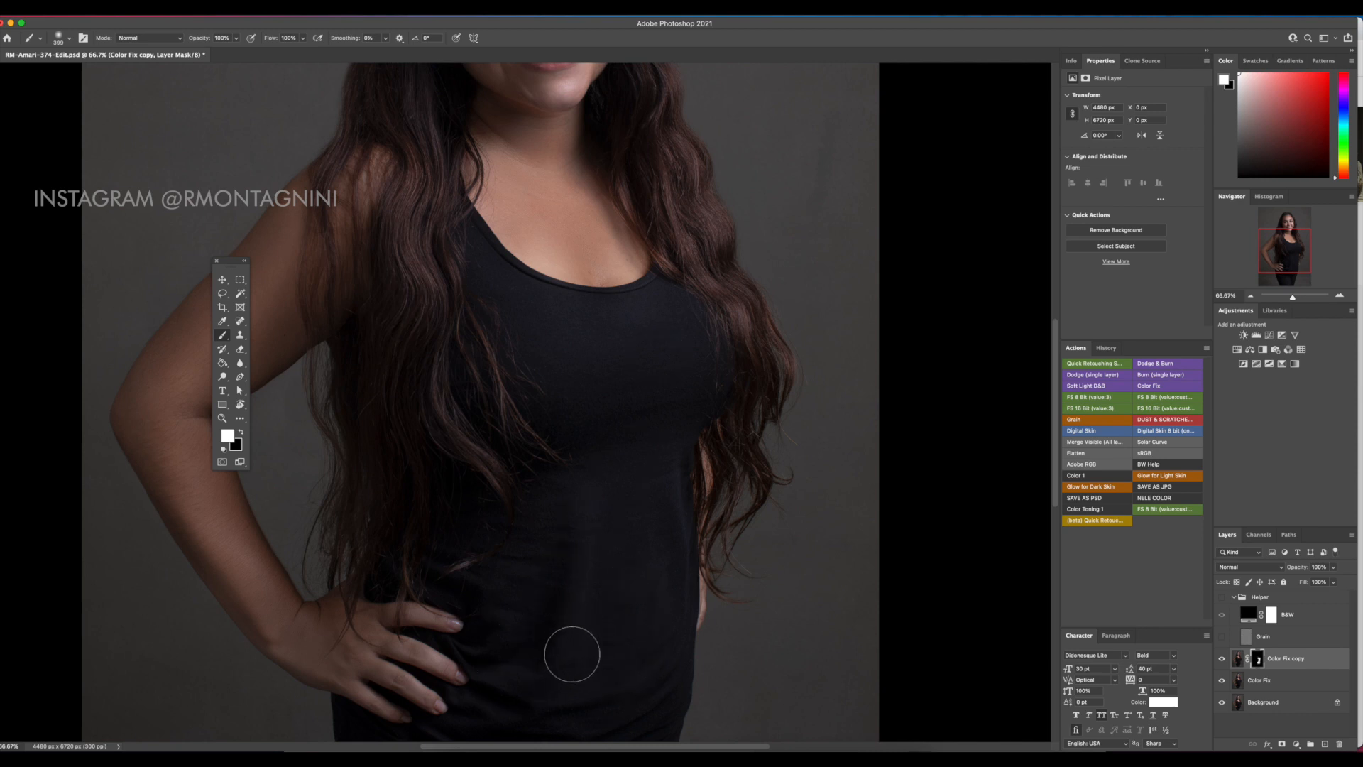
drag(534, 675, 631, 365)
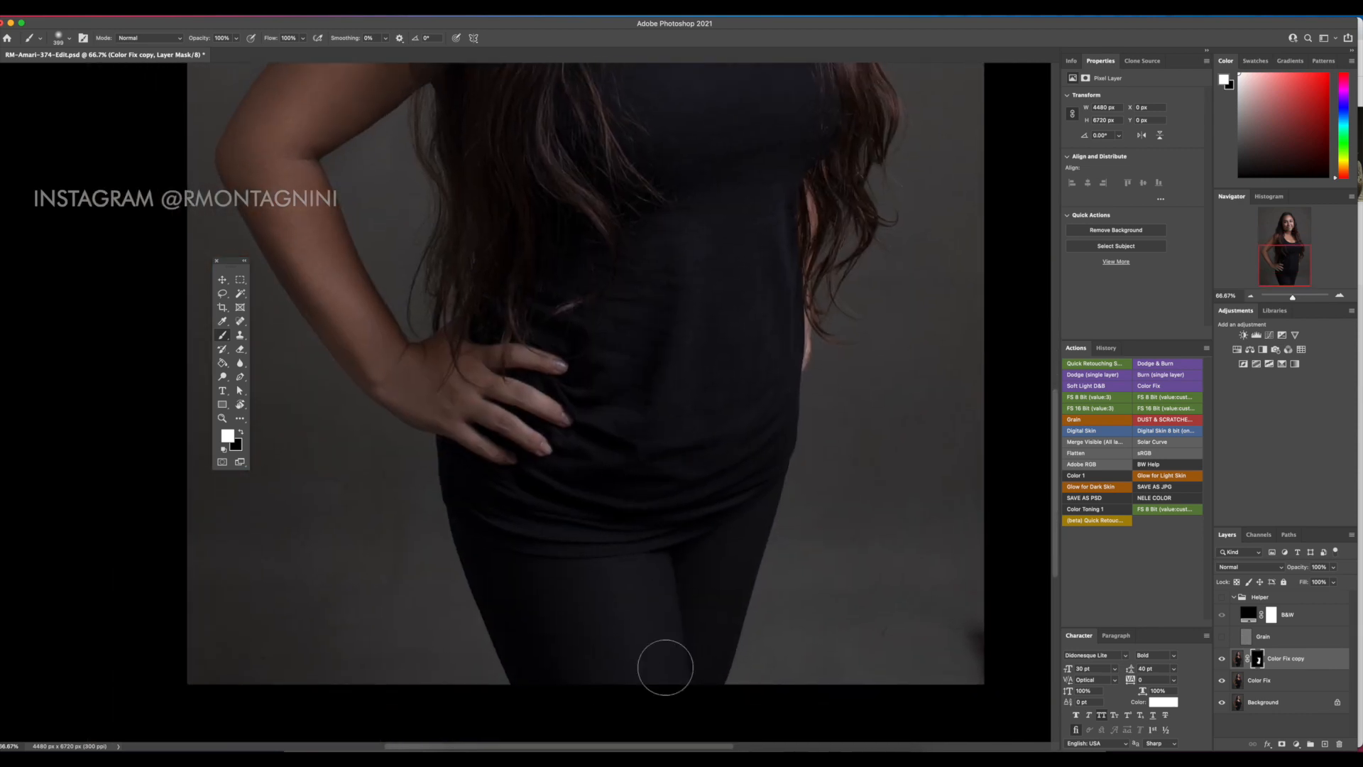
scroll(662, 403, up, 10)
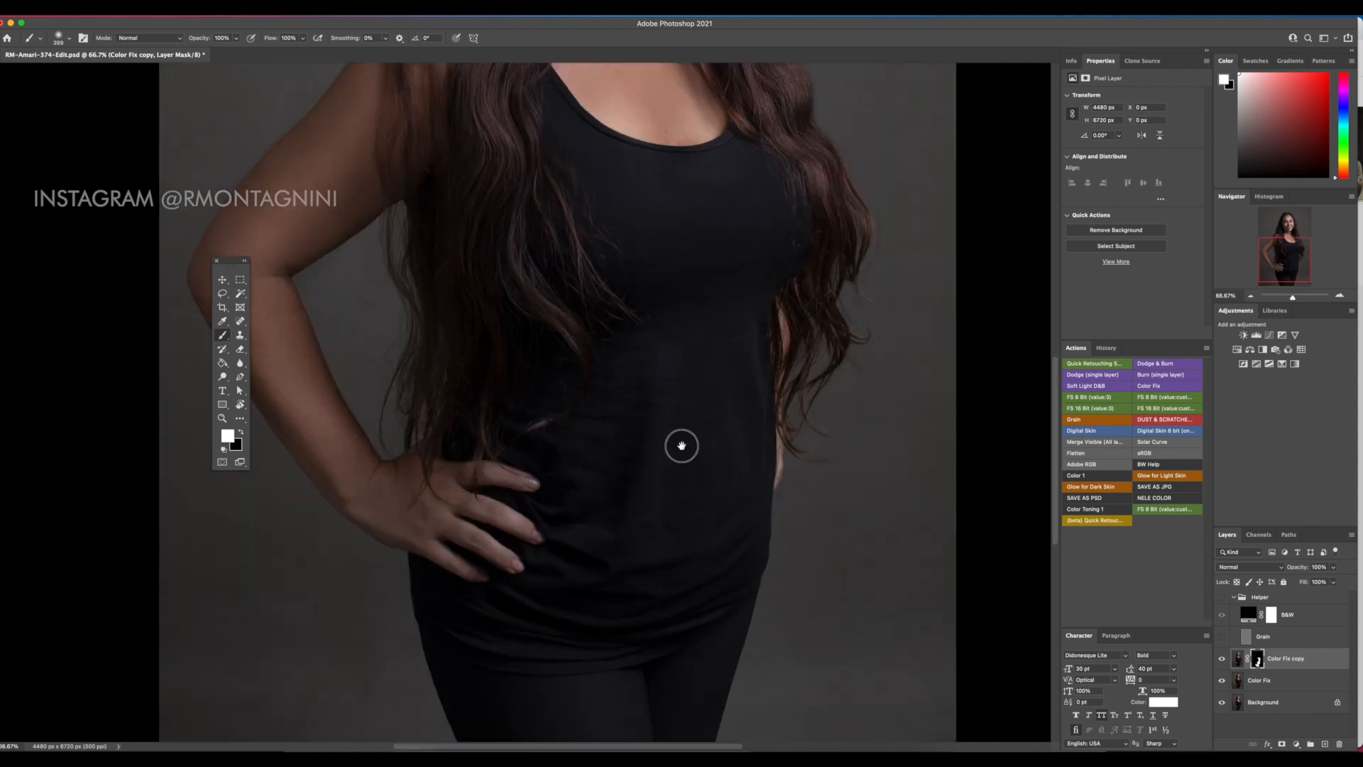
drag(552, 369, 529, 370)
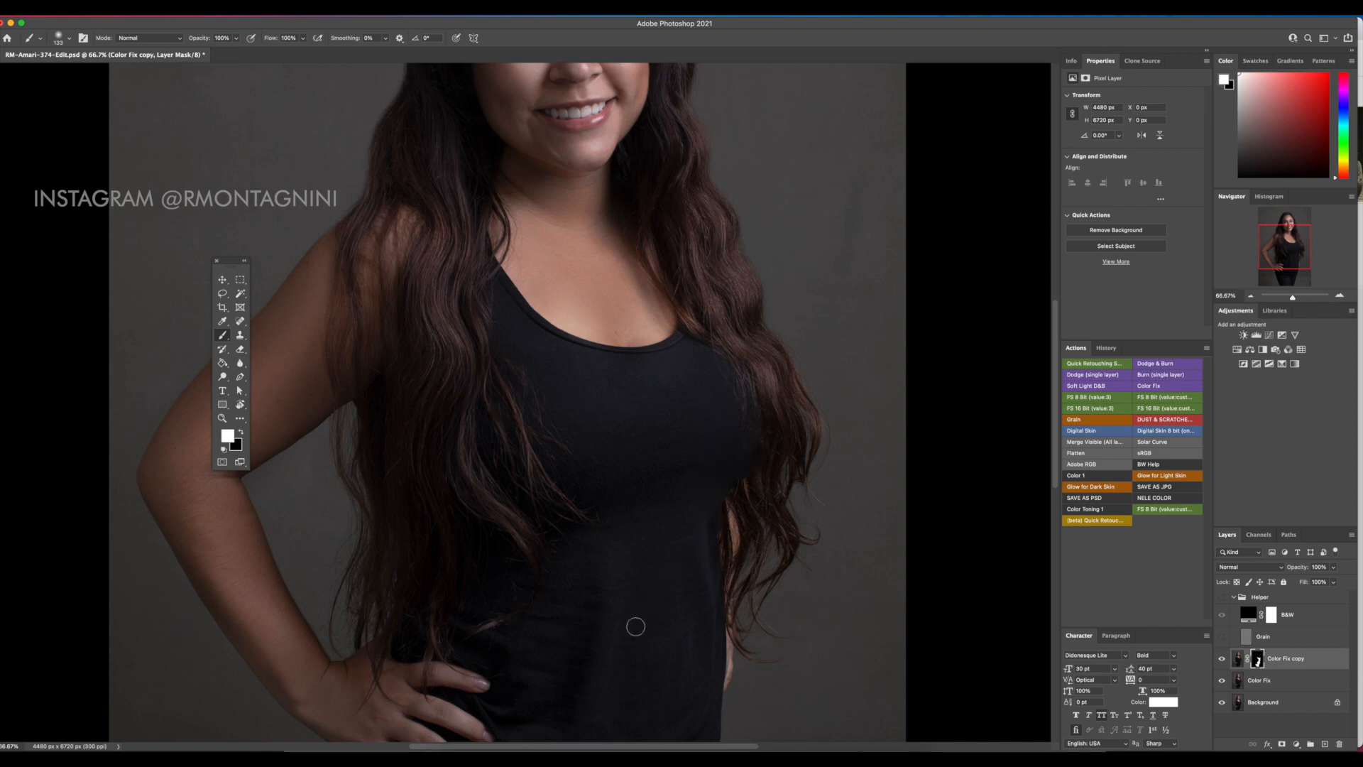
drag(692, 281, 667, 553)
drag(678, 430, 731, 149)
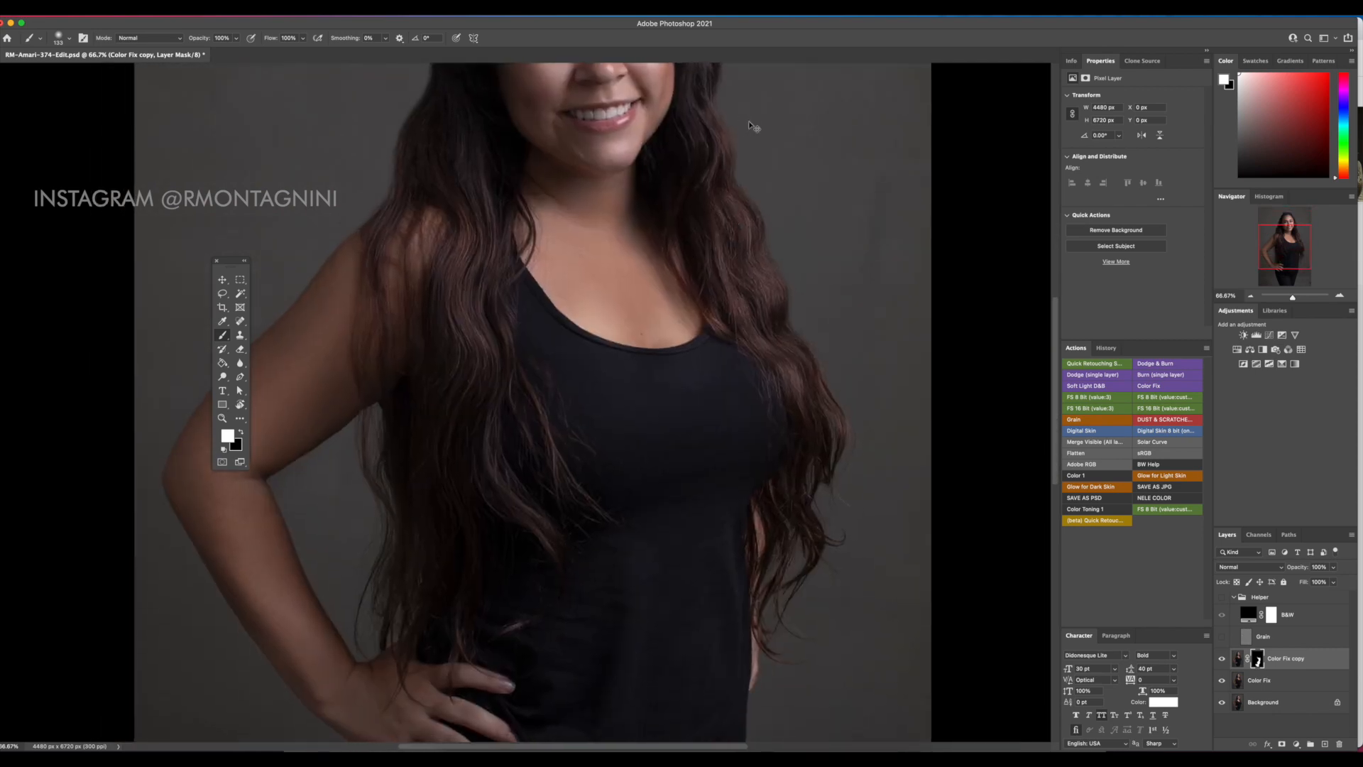
Extend the white mask painting over the backdrop's lower-right corner and merge Color Fix copy into the Color Fix layer
key(super+minus)
key(super+minus)
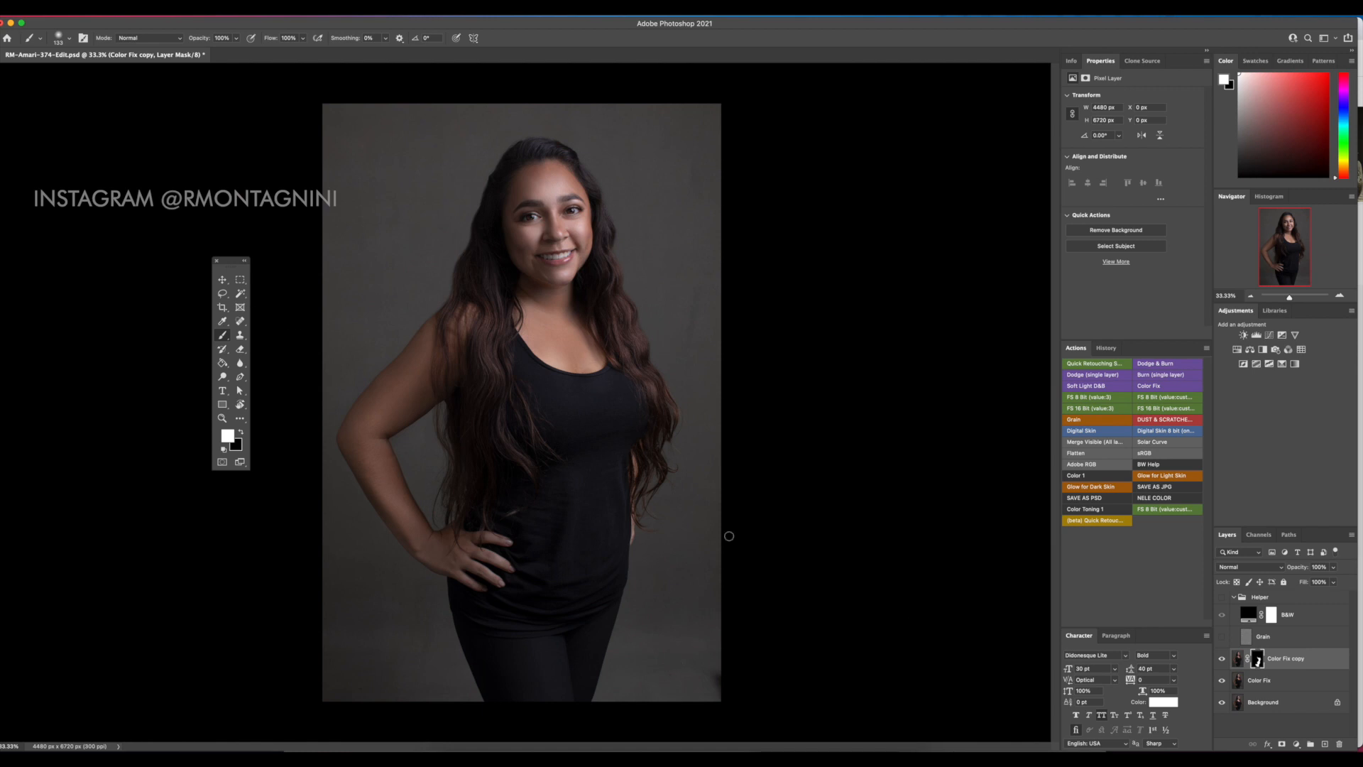
key(super+e)
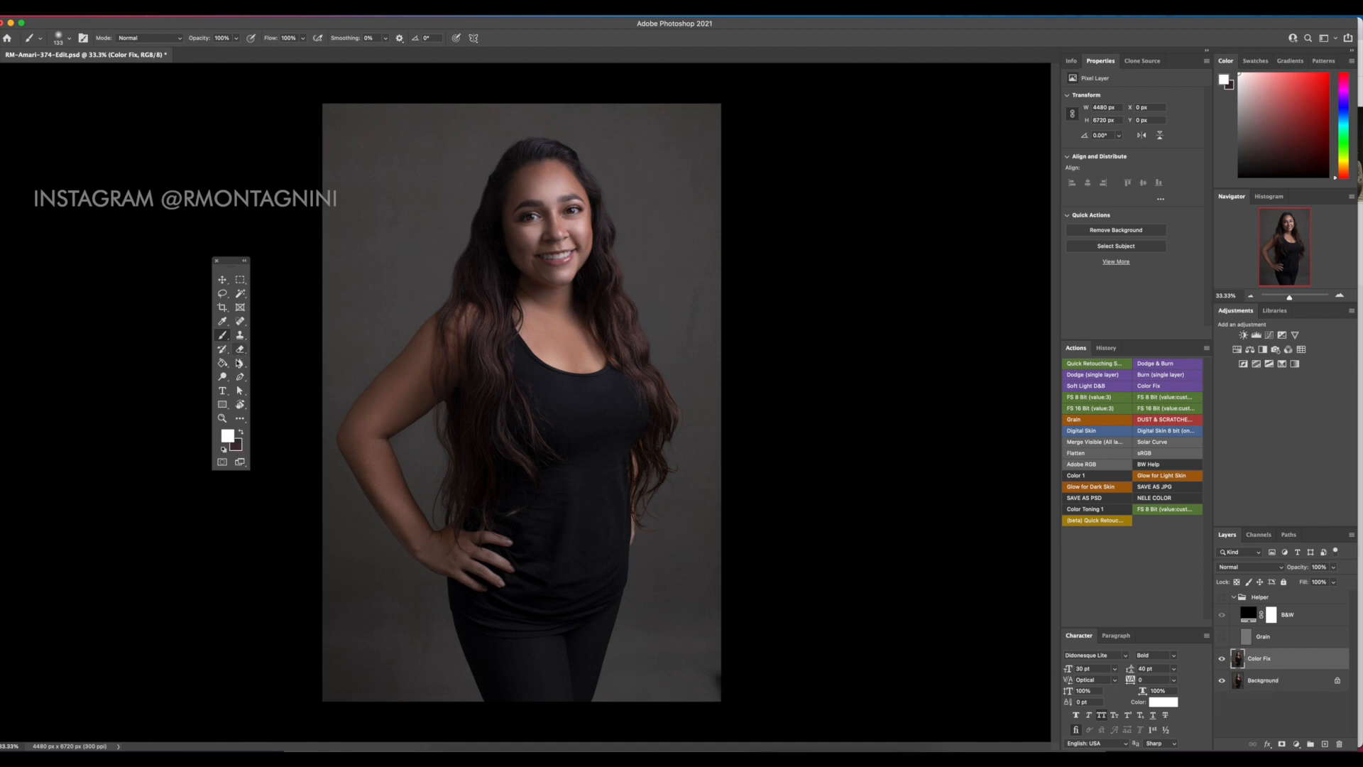
key(super+z)
drag(673, 685, 710, 677)
mouse_move(710, 677)
mouse_down()
mouse_move(677, 676)
mouse_move(699, 700)
mouse_up()
key(super+e)
Patch the dark spot in the backdrop's lower-right corner and the uneven areas of the lower-left backdrop with the Patch tool
drag(240, 320, 281, 339)
drag(644, 688, 718, 721)
mouse_move(715, 674)
mouse_down()
mouse_move(424, 673)
mouse_move(436, 672)
mouse_up()
mouse_move(373, 654)
mouse_down()
mouse_move(397, 679)
mouse_move(375, 681)
mouse_move(424, 675)
mouse_up()
key(super+d)
mouse_move(396, 594)
mouse_down()
mouse_move(411, 600)
mouse_move(399, 591)
mouse_up()
drag(406, 601, 398, 644)
key(super+d)
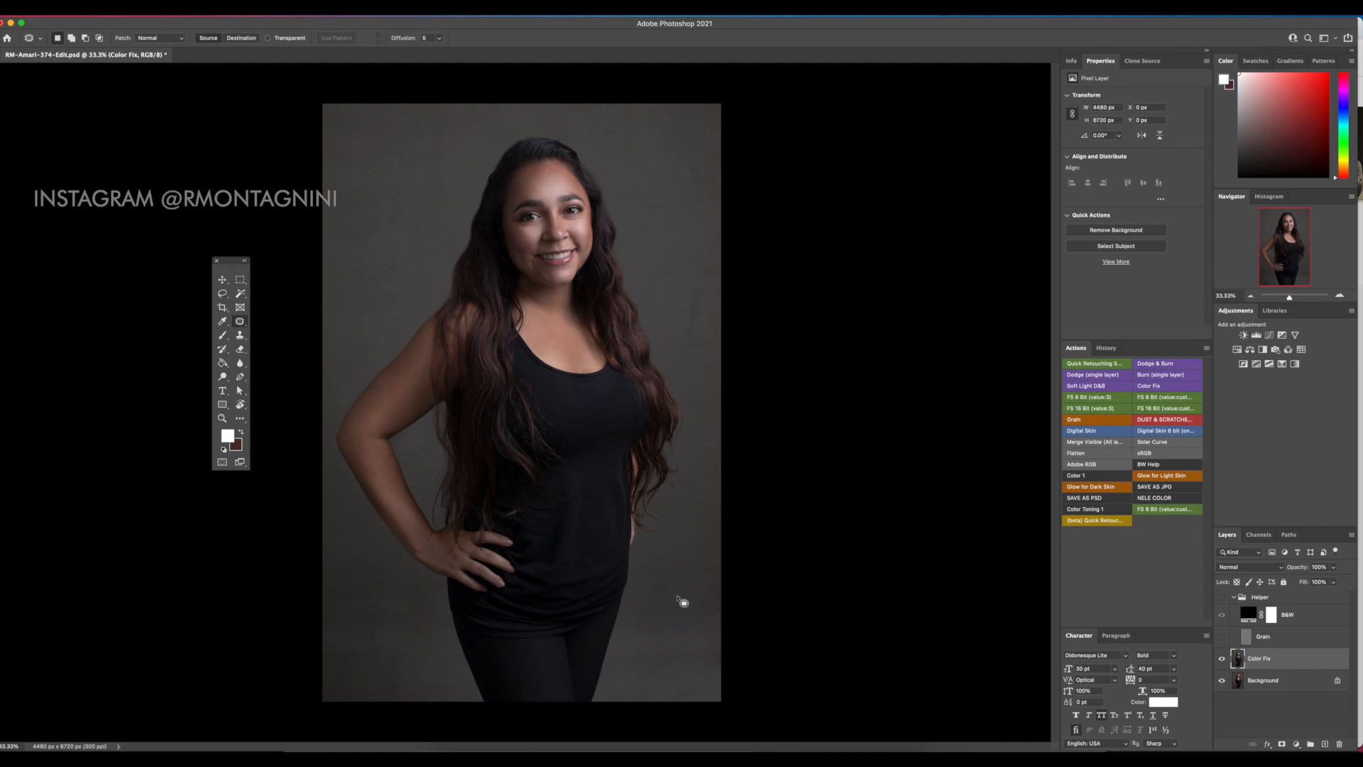
Patch the remaining marks on the backdrop to the right of the woman, from beside her hip up to head height
drag(687, 548, 686, 546)
drag(692, 551, 671, 556)
key(super+d)
mouse_move(680, 282)
mouse_down()
mouse_move(708, 270)
mouse_move(686, 274)
mouse_up()
drag(694, 296, 656, 188)
mouse_move(678, 151)
mouse_down()
mouse_move(709, 170)
mouse_move(685, 145)
mouse_up()
drag(690, 197, 685, 269)
key(super+d)
Run the Color Toning 1 action, lower the Color Balance 1 layer's opacity to about 55%, and check the toning on and off
click(1100, 513)
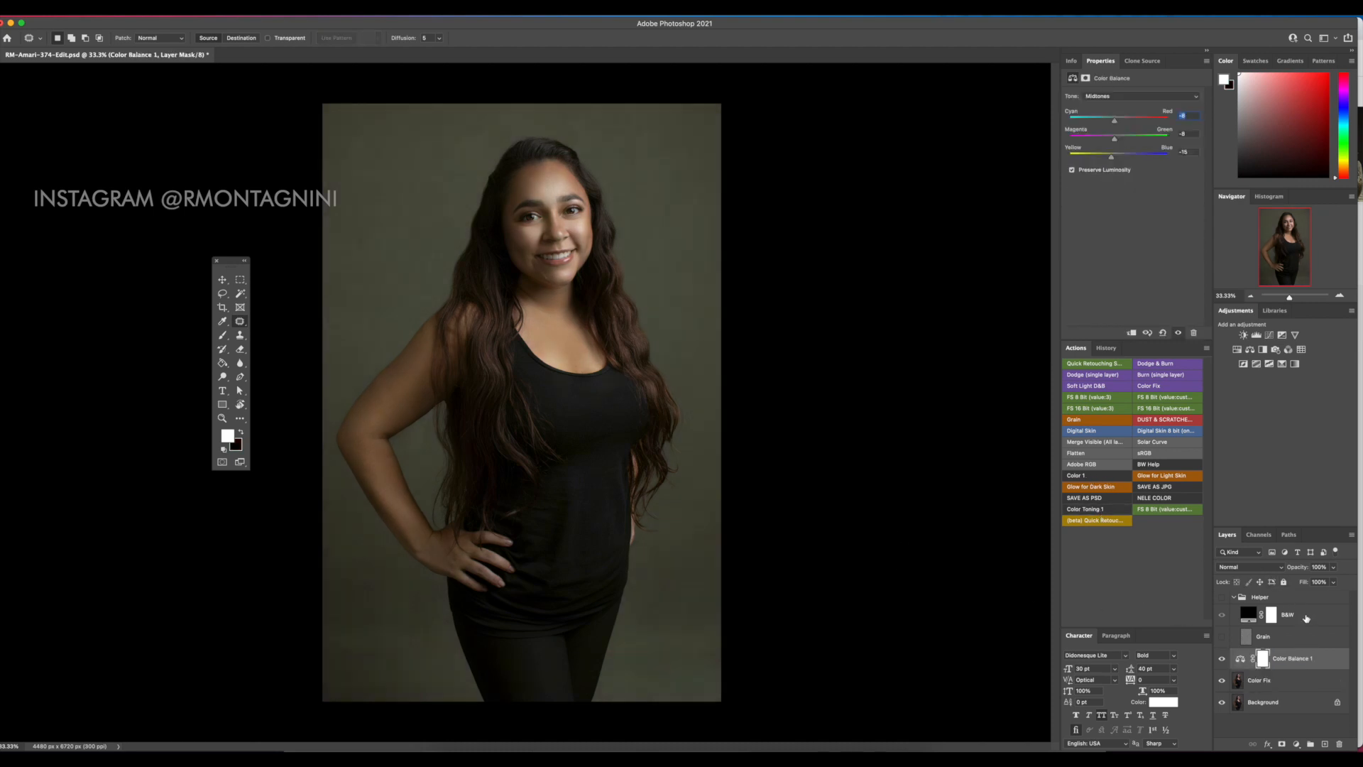
drag(1305, 570, 1281, 573)
click(1222, 659)
click(1222, 659)
Compare the finished, toned portrait with the original by repeatedly isolating the Background layer and restoring the others
alt+click(1222, 703)
alt+click(1222, 703)
alt+click(1222, 703)
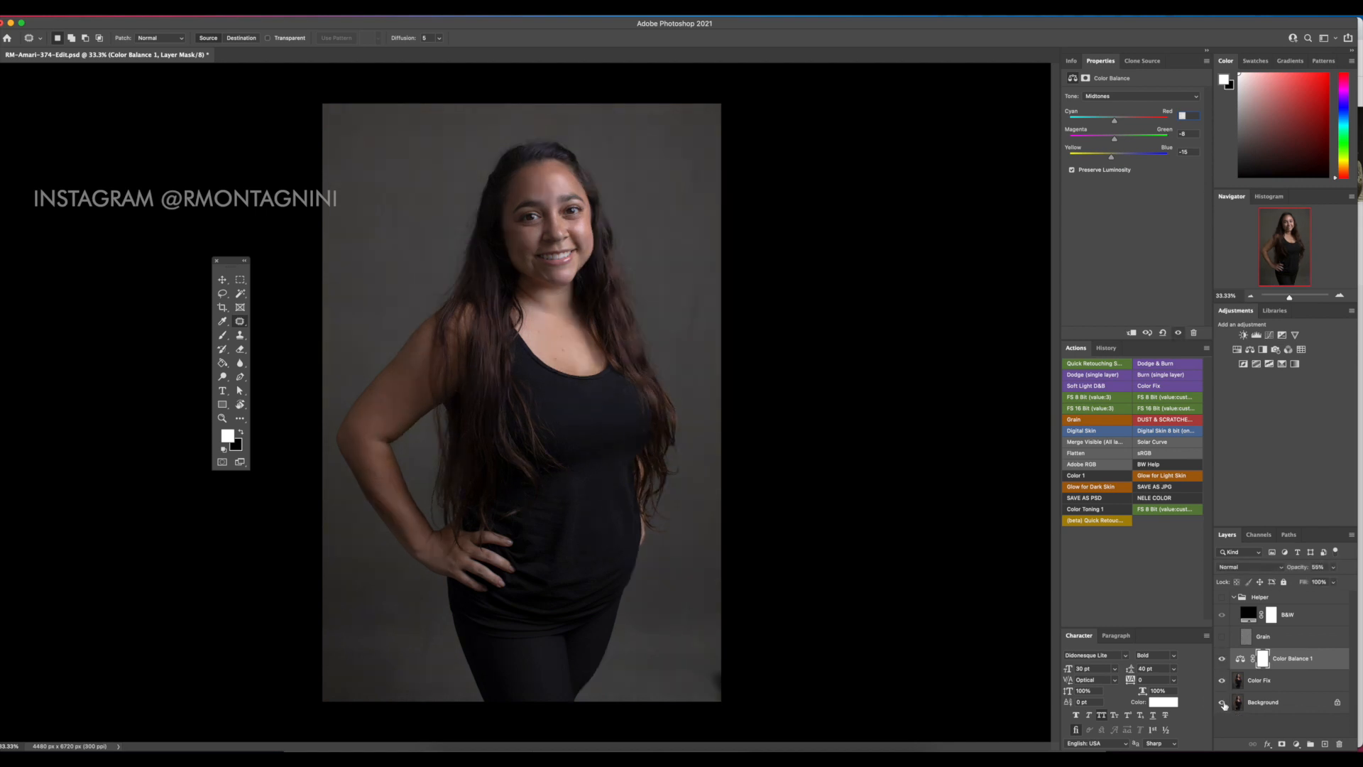
alt+click(1222, 703)
alt+click(1222, 703)
alt+click(1221, 703)
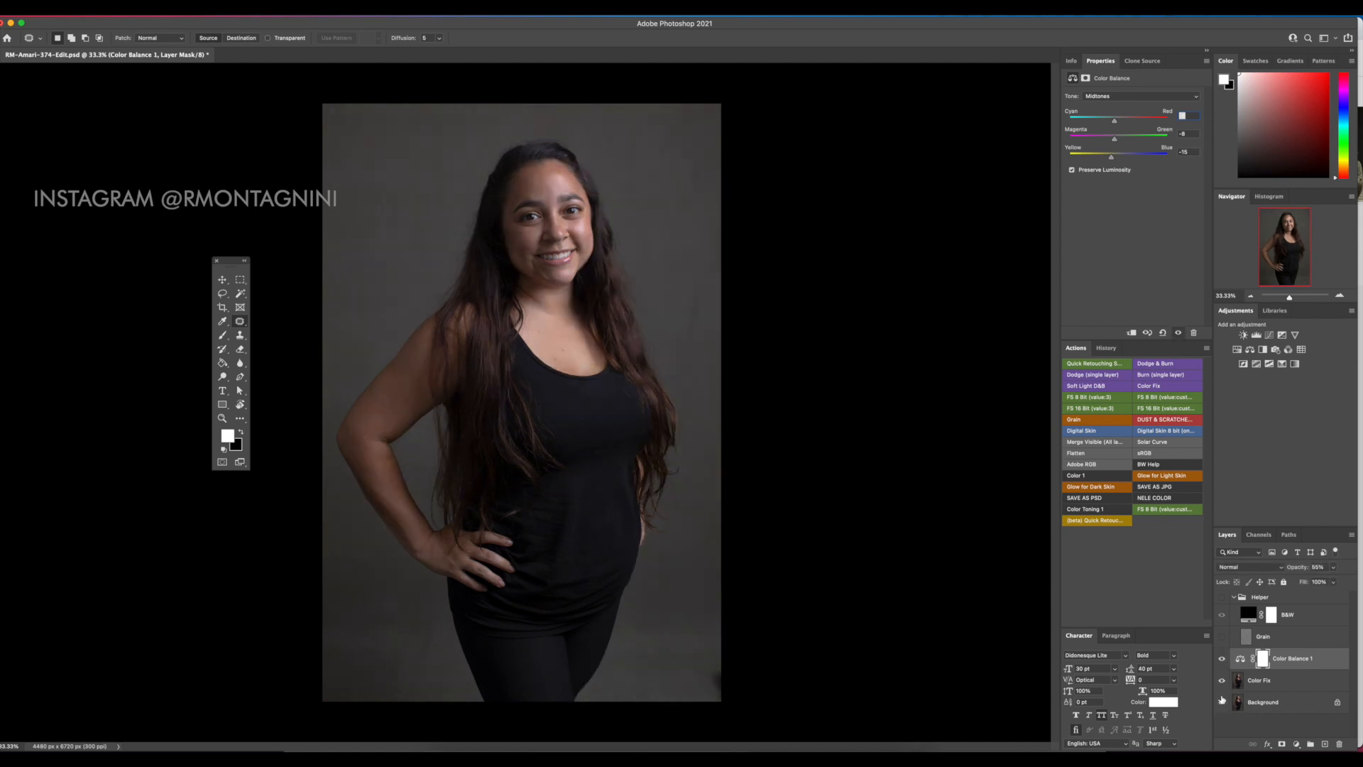